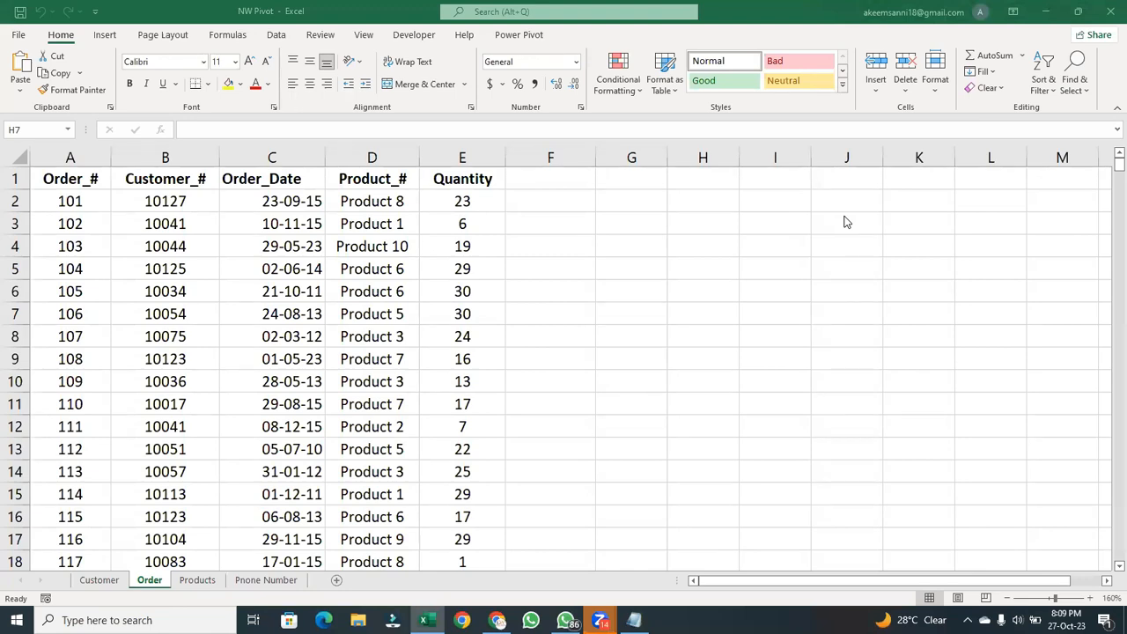
- Insert two blank columns before Order_Date on the Order sheet, after a look at the Customer sheet
{"action": "left_click", "coordinate": [98, 581]}
{"action": "left_click", "coordinate": [99, 581]}
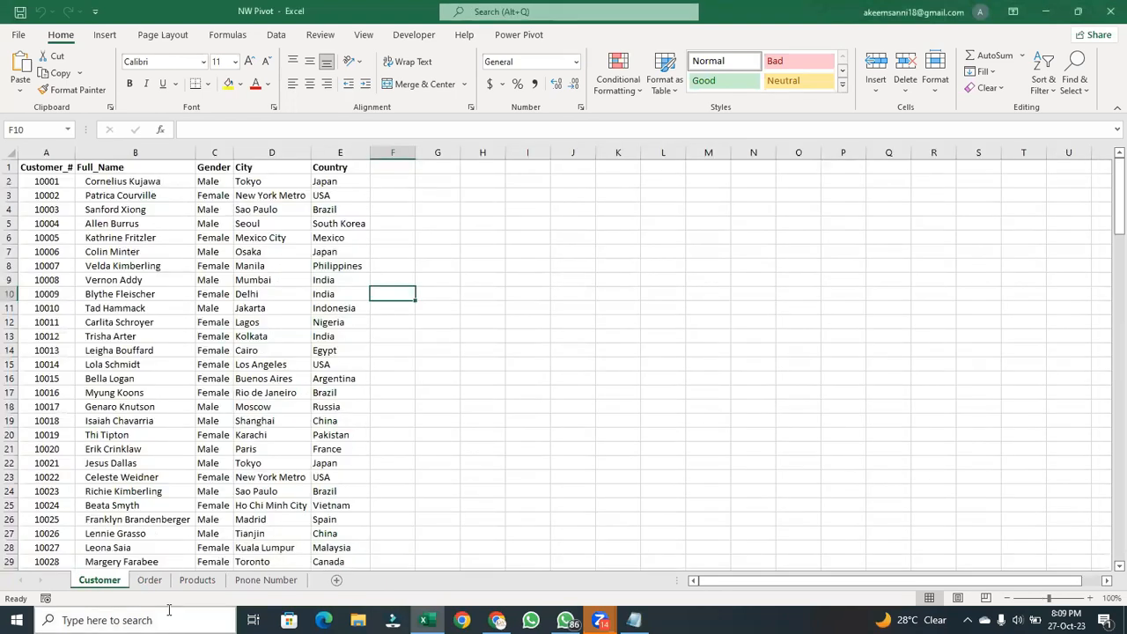
{"action": "left_click", "coordinate": [150, 581]}
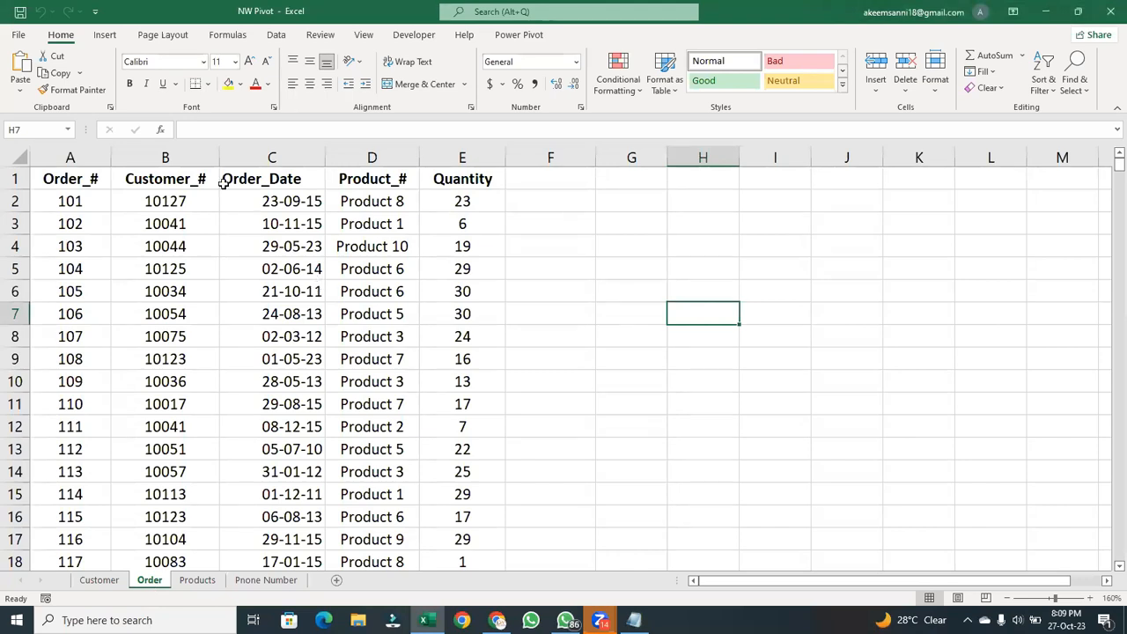
{"action": "left_click", "coordinate": [265, 156]}
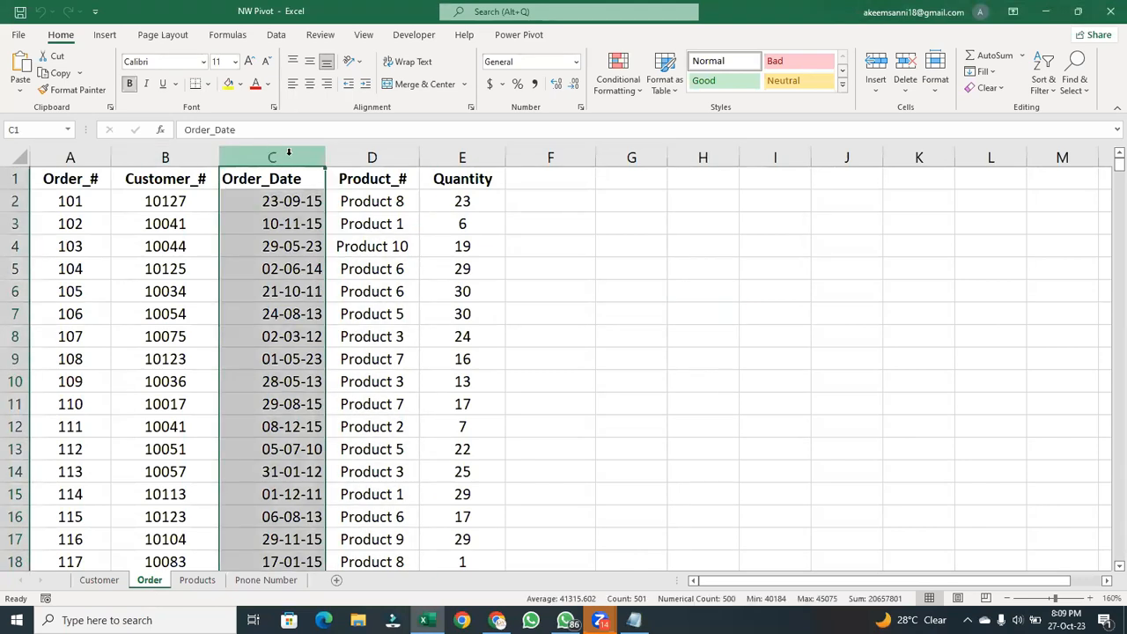
{"action": "right_click", "coordinate": [289, 158]}
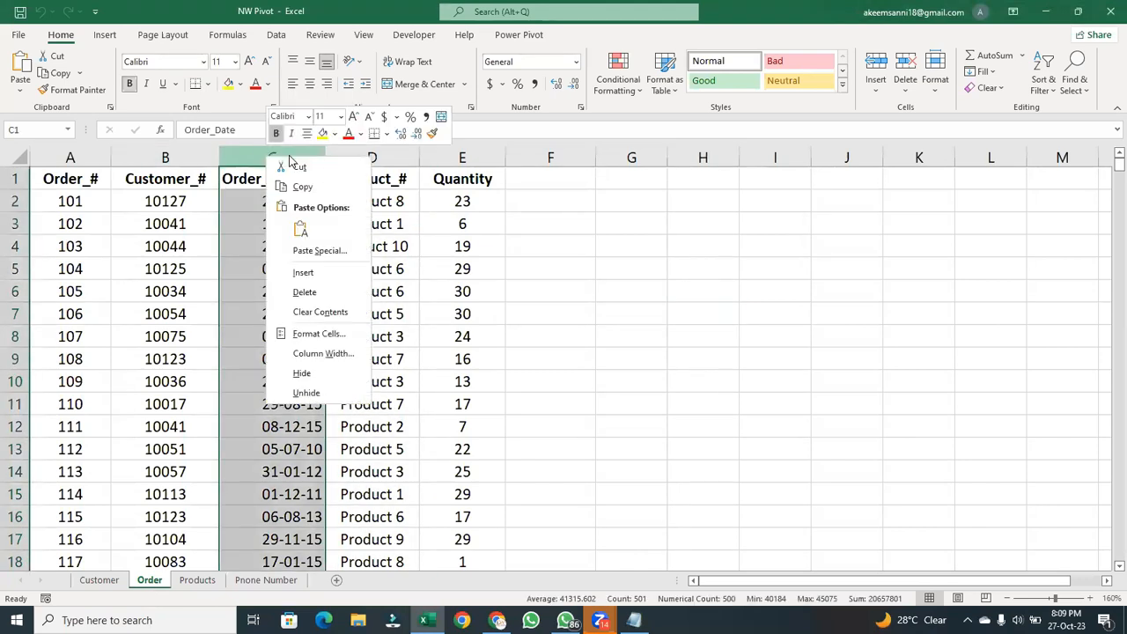
{"action": "left_click", "coordinate": [303, 272]}
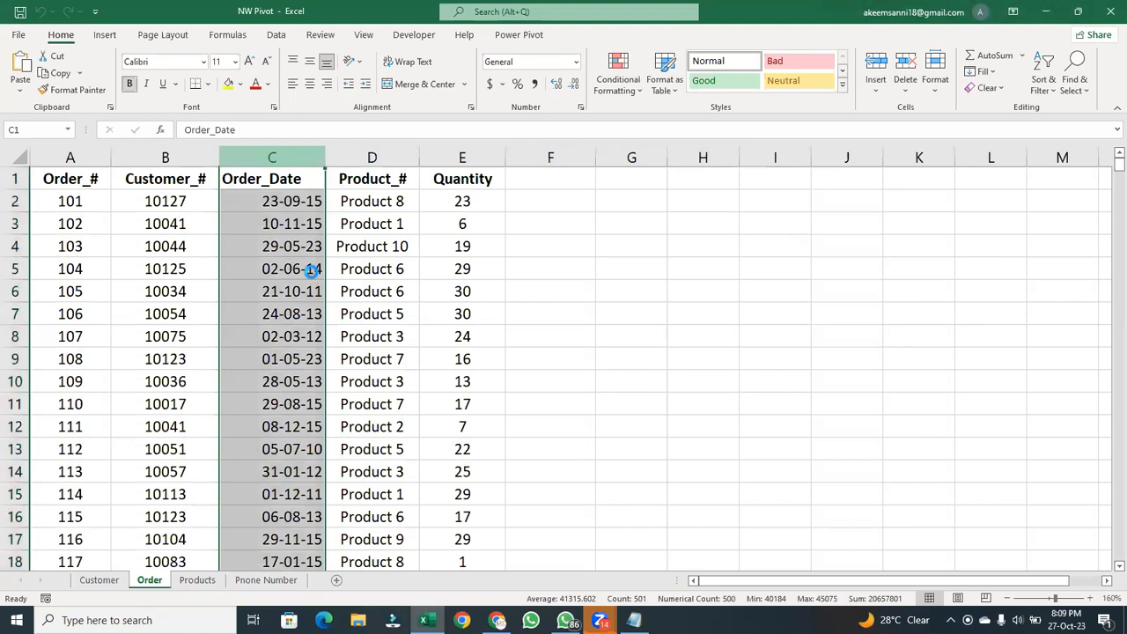
{"action": "right_click", "coordinate": [295, 163]}
{"action": "left_click", "coordinate": [331, 278]}
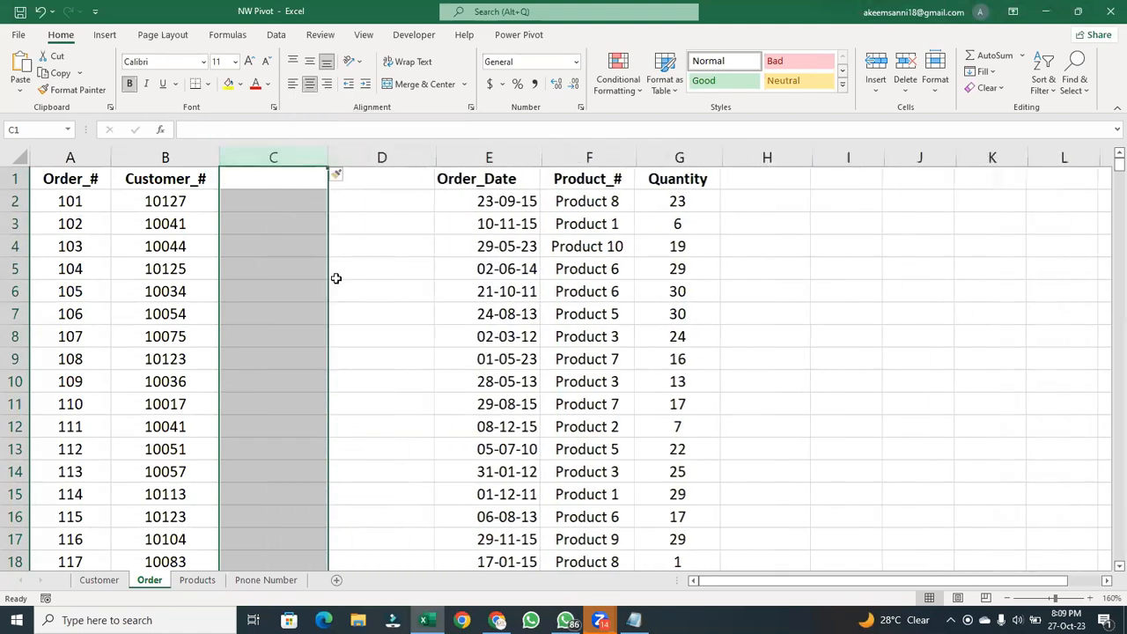
- Insert two more blank columns between Customer_# and Order_Date on the Order sheet
{"action": "left_click", "coordinate": [391, 148]}
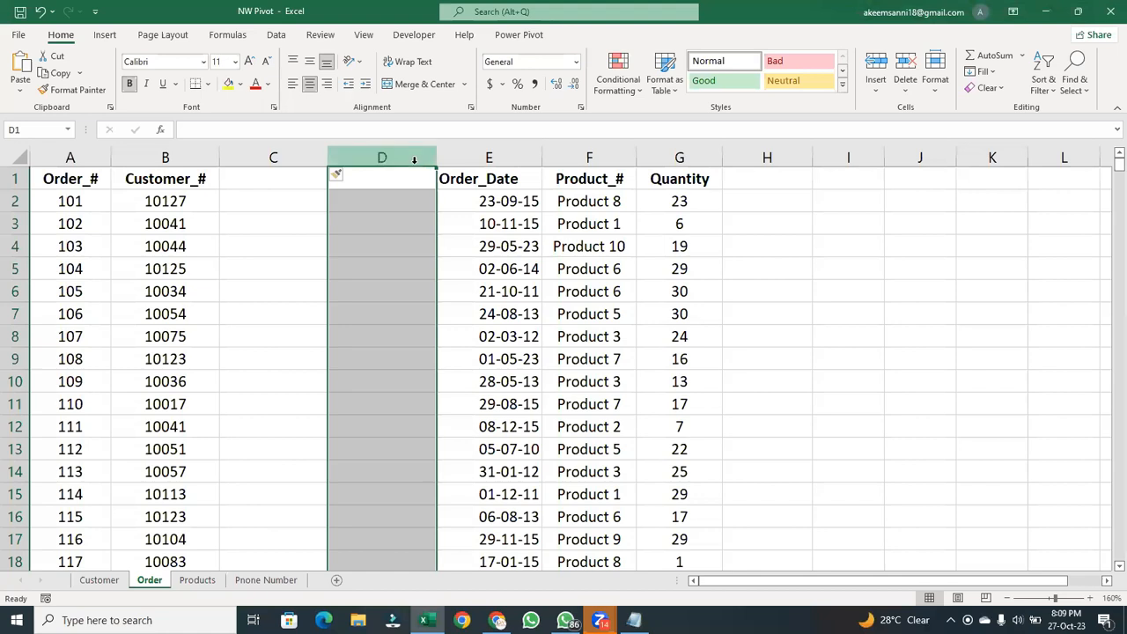
{"action": "right_click", "coordinate": [381, 148]}
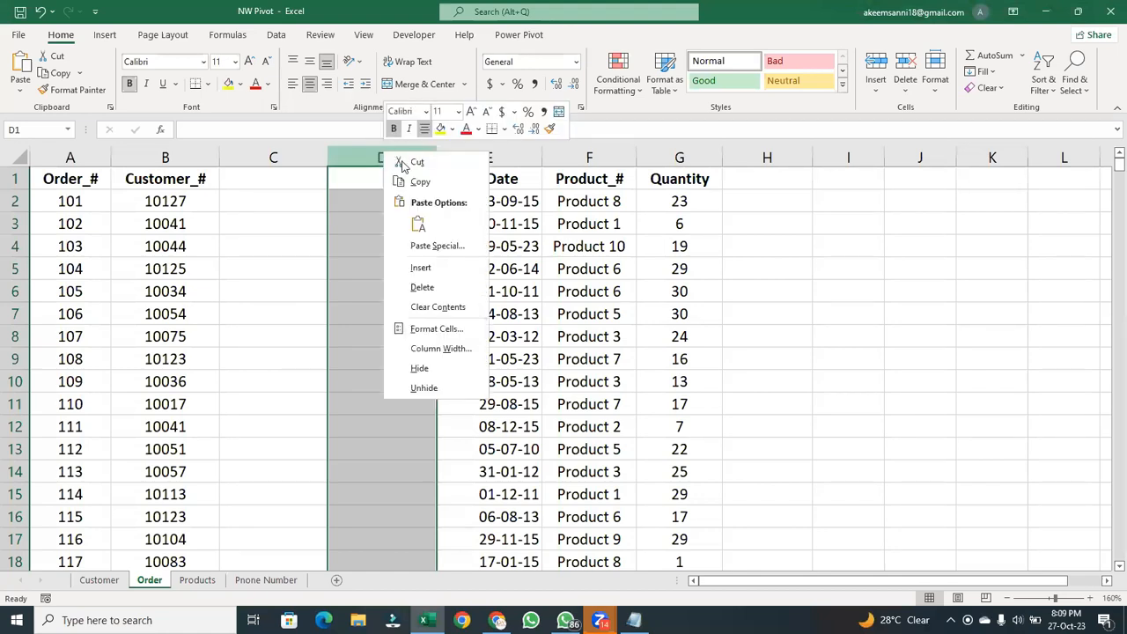
{"action": "left_click", "coordinate": [417, 272]}
{"action": "left_click", "coordinate": [417, 272]}
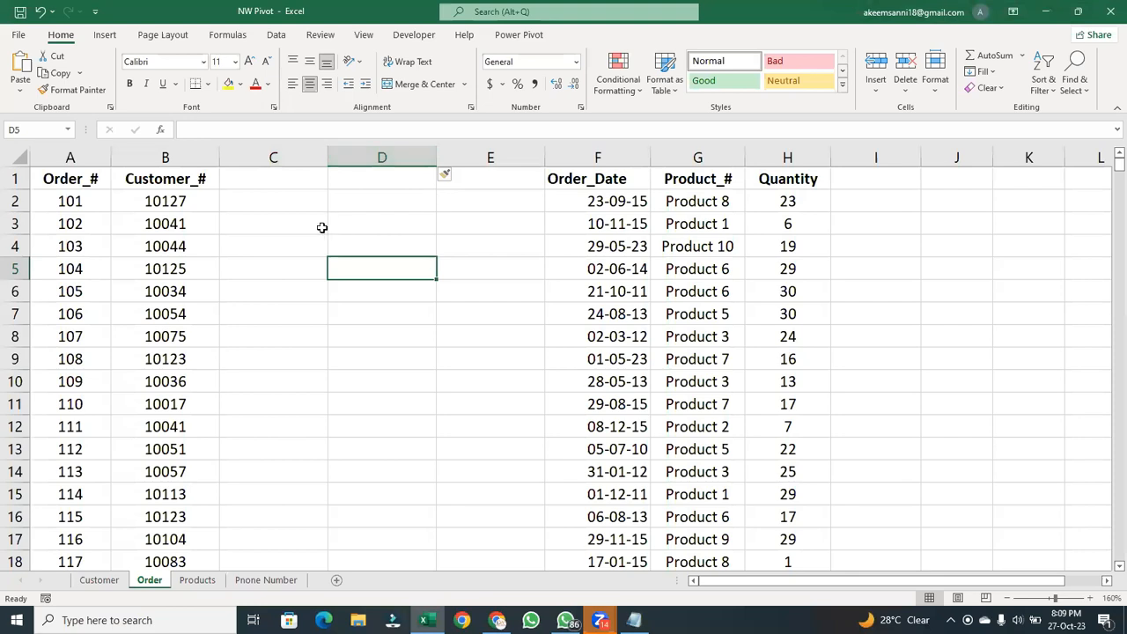
{"action": "left_click", "coordinate": [256, 175]}
{"action": "left_click", "coordinate": [490, 159]}
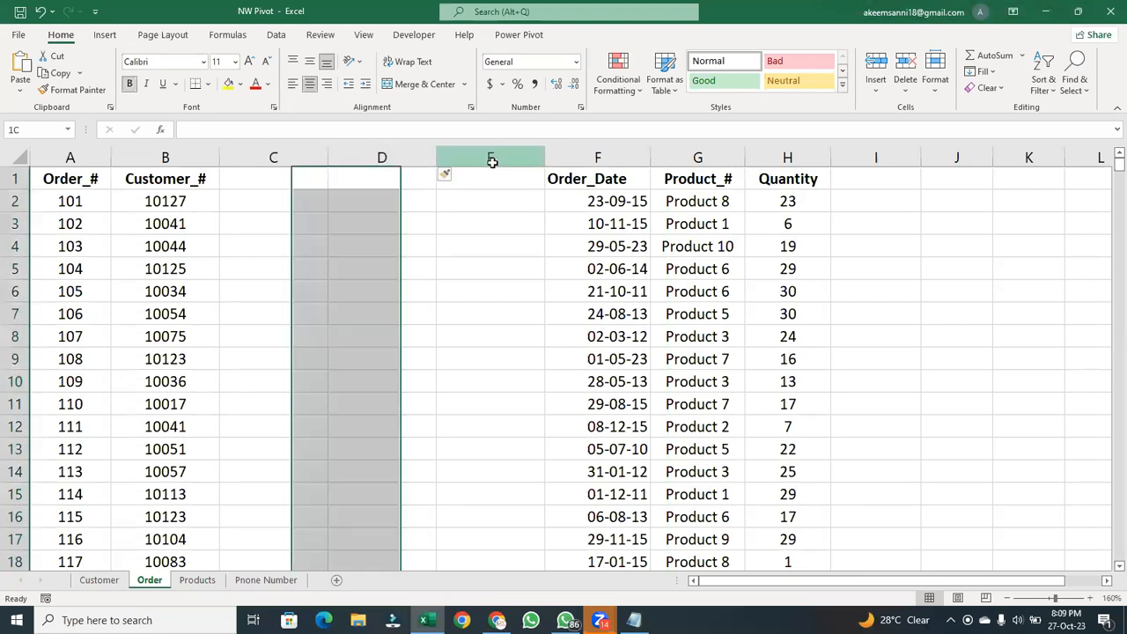
{"action": "right_click", "coordinate": [493, 162]}
{"action": "left_click", "coordinate": [564, 280]}
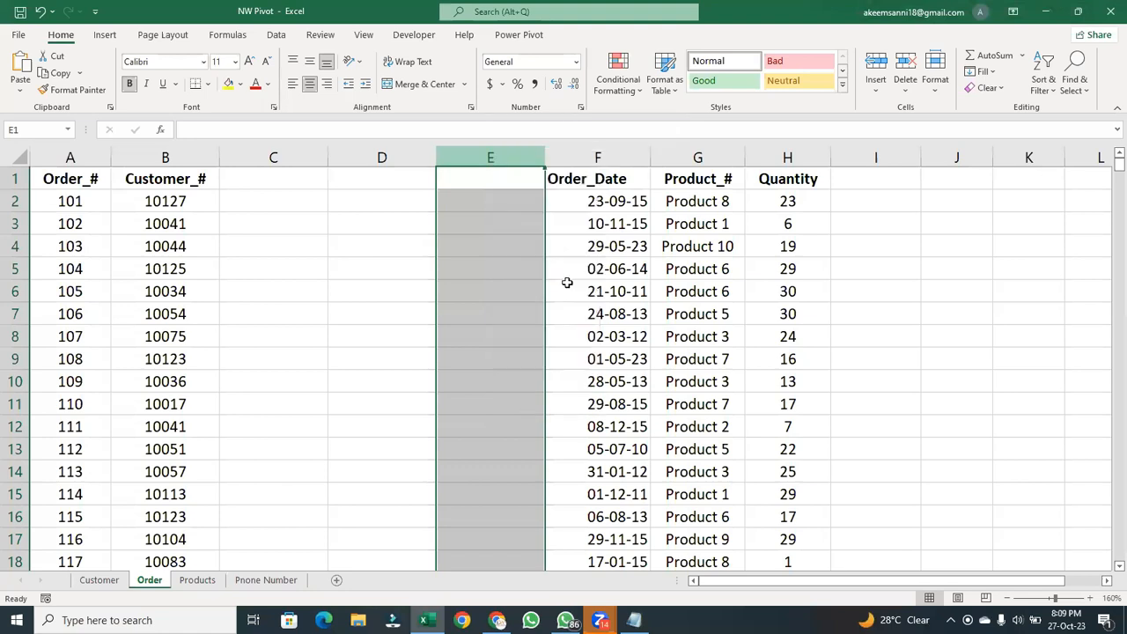
- Enter the column headers Name in C1 and Gender in D1
{"action": "left_click", "coordinate": [289, 183]}
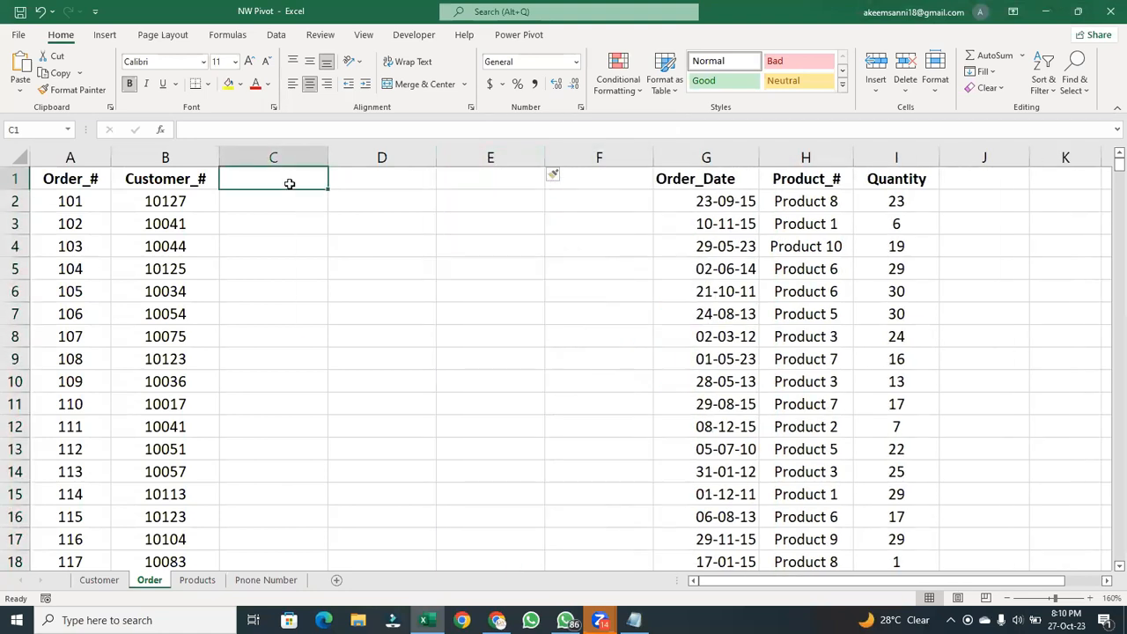
{"action": "type", "text": "Name"}
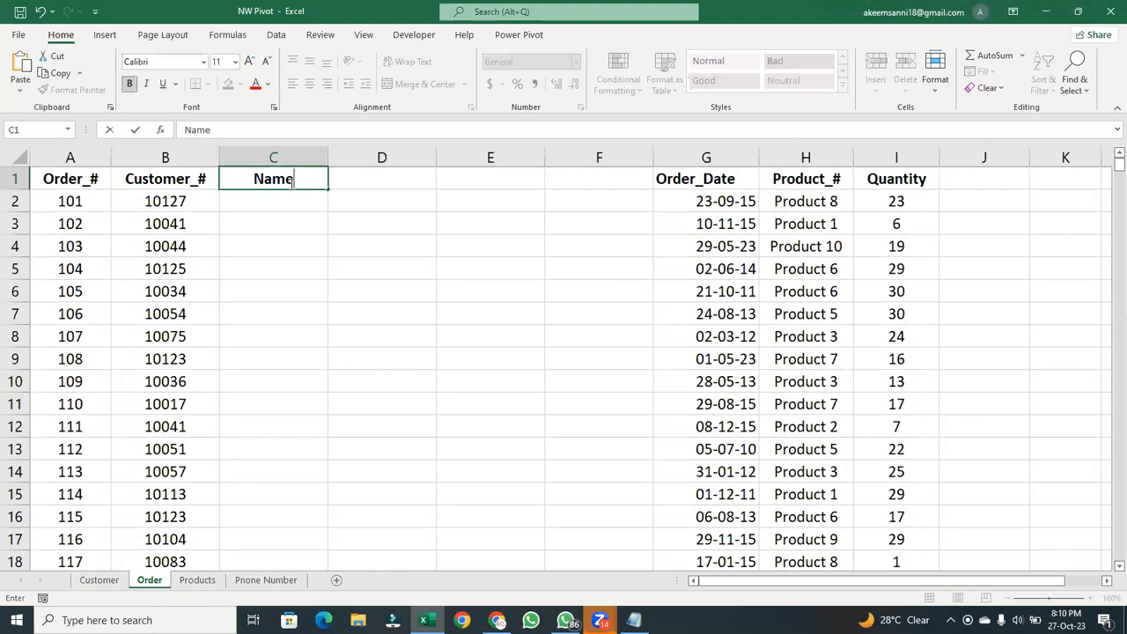
{"action": "key", "text": "Tab"}
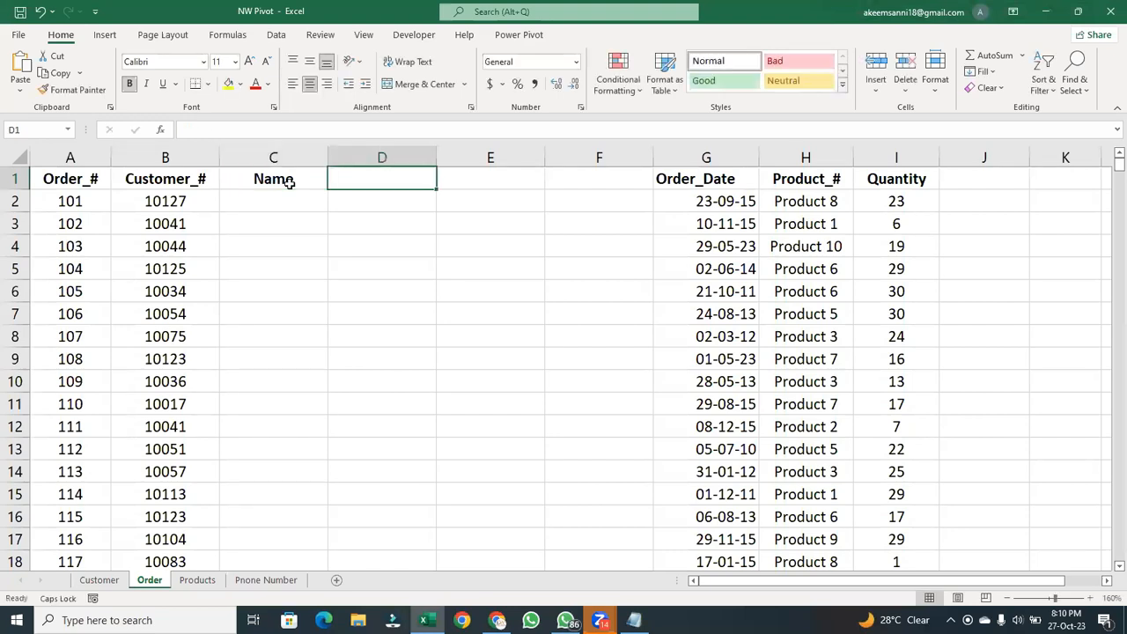
{"action": "type", "text": "gen"}
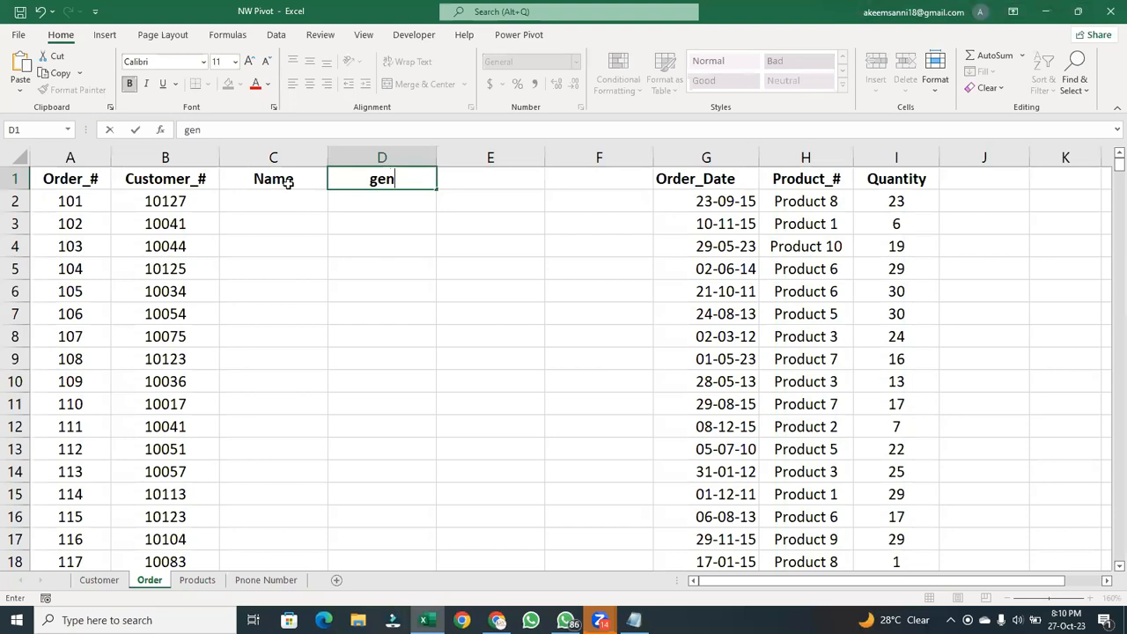
{"action": "key", "text": "BackSpace"}
{"action": "key", "text": "BackSpace"}
{"action": "key", "text": "BackSpace"}
{"action": "key", "text": "Caps_Lock"}
{"action": "type", "text": "gEN"}
{"action": "key", "text": "BackSpace"}
{"action": "key", "text": "BackSpace"}
{"action": "key", "text": "BackSpace"}
{"action": "key", "text": "Caps_Lock"}
{"action": "type", "text": "geb"}
{"action": "key", "text": "BackSpace"}
{"action": "key", "text": "BackSpace"}
{"action": "key", "text": "BackSpace"}
{"action": "type", "text": "Gender"}
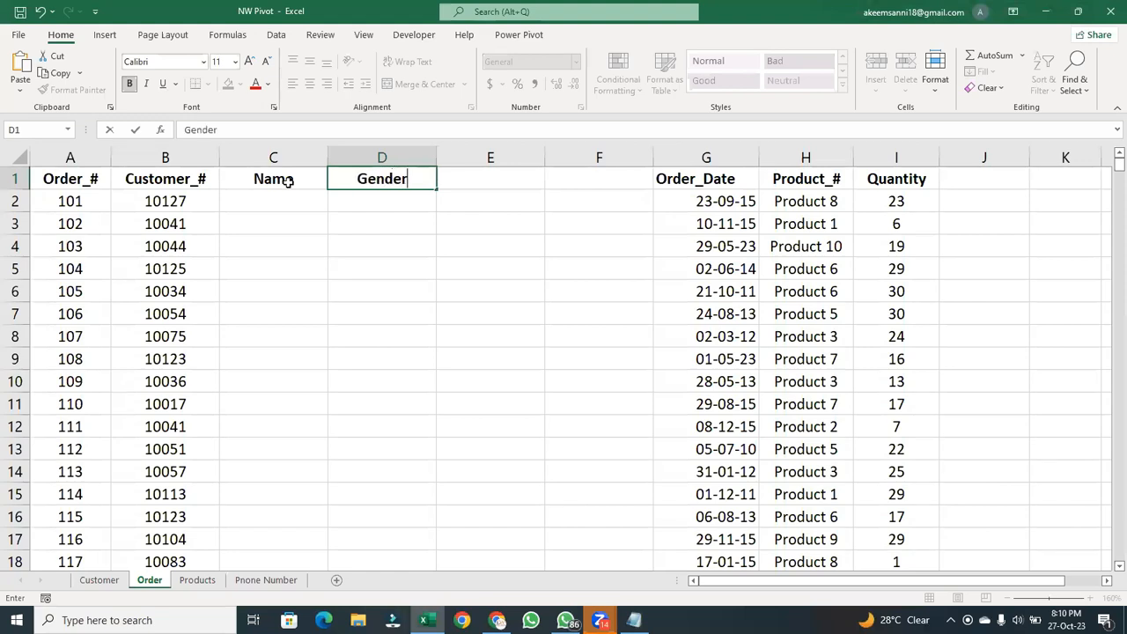
{"action": "key", "text": "Tab"}
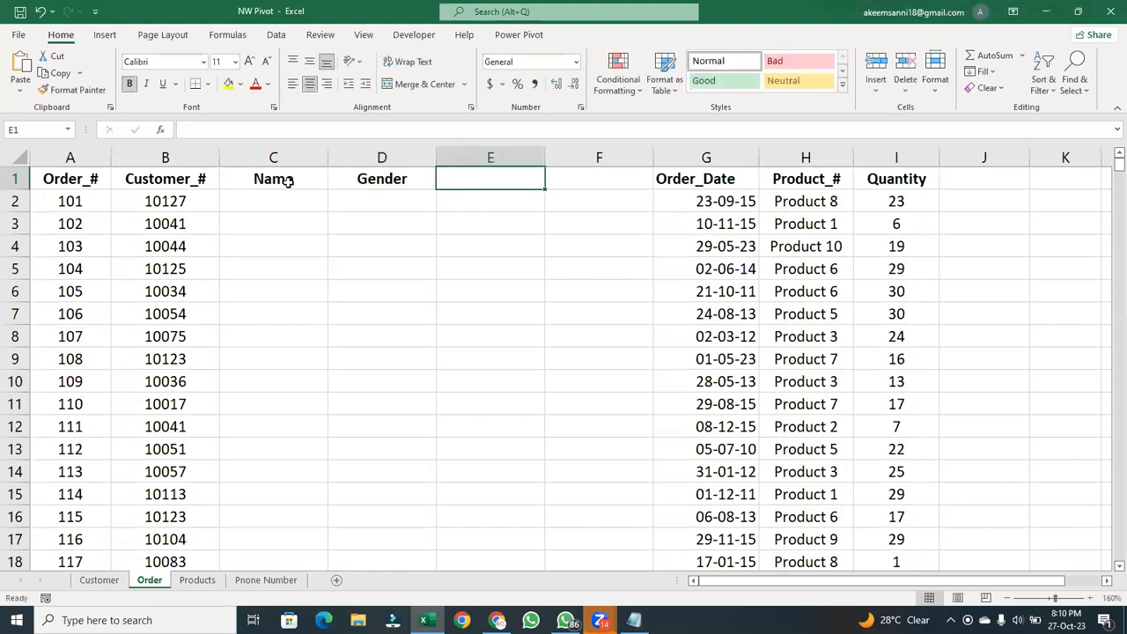
- Enter the column headers City in E1 and Country in F1
{"action": "type", "text": "City"}
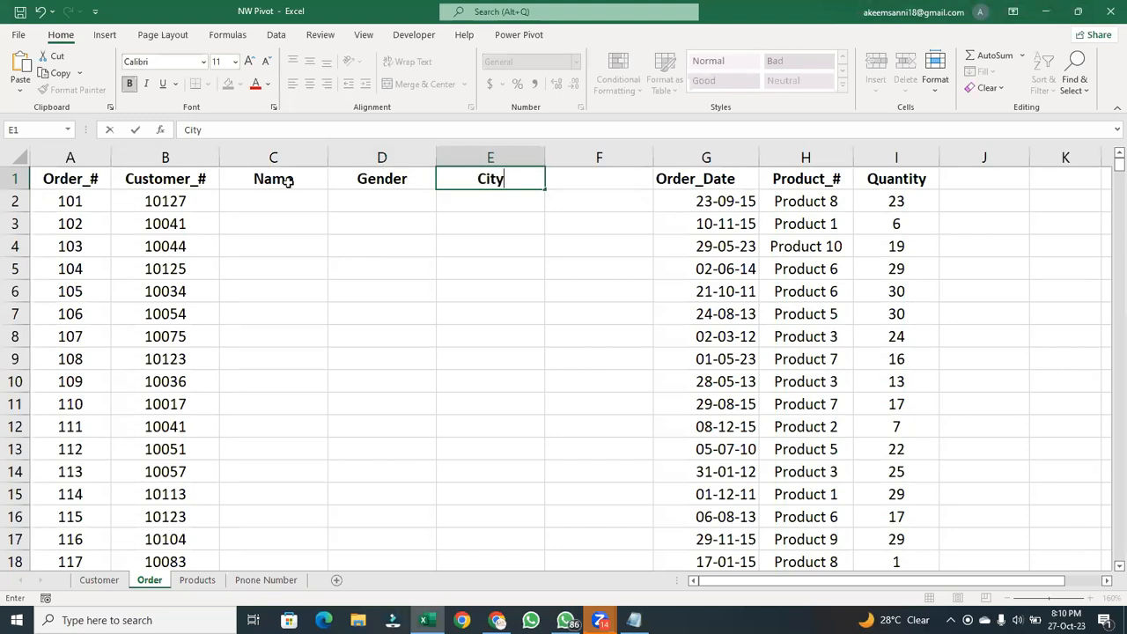
{"action": "key", "text": "Tab"}
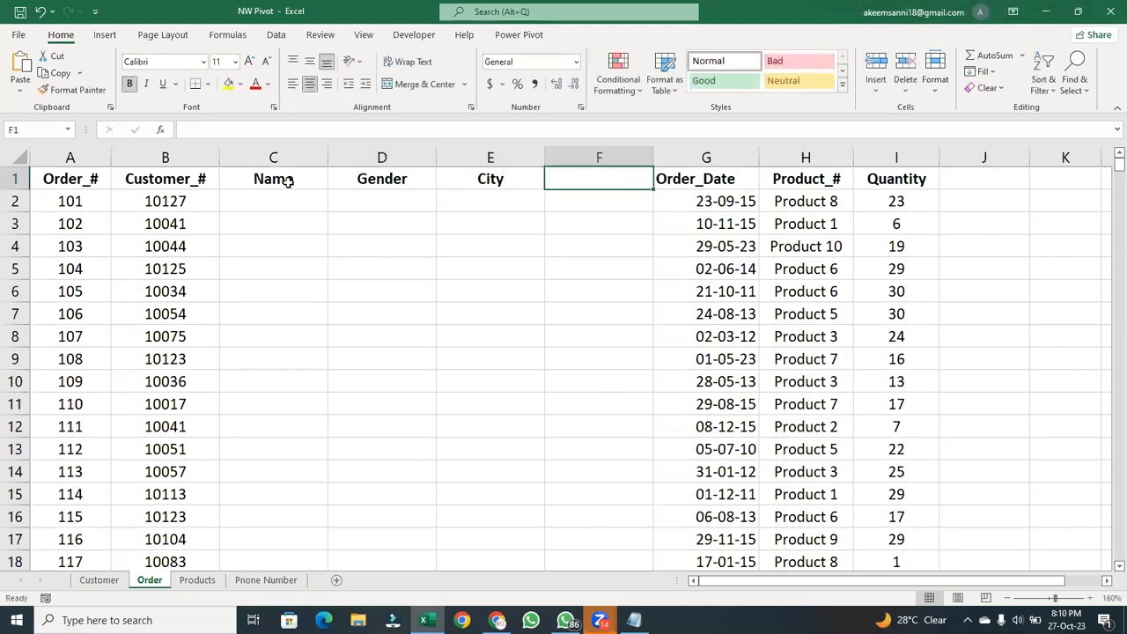
{"action": "type", "text": "Country"}
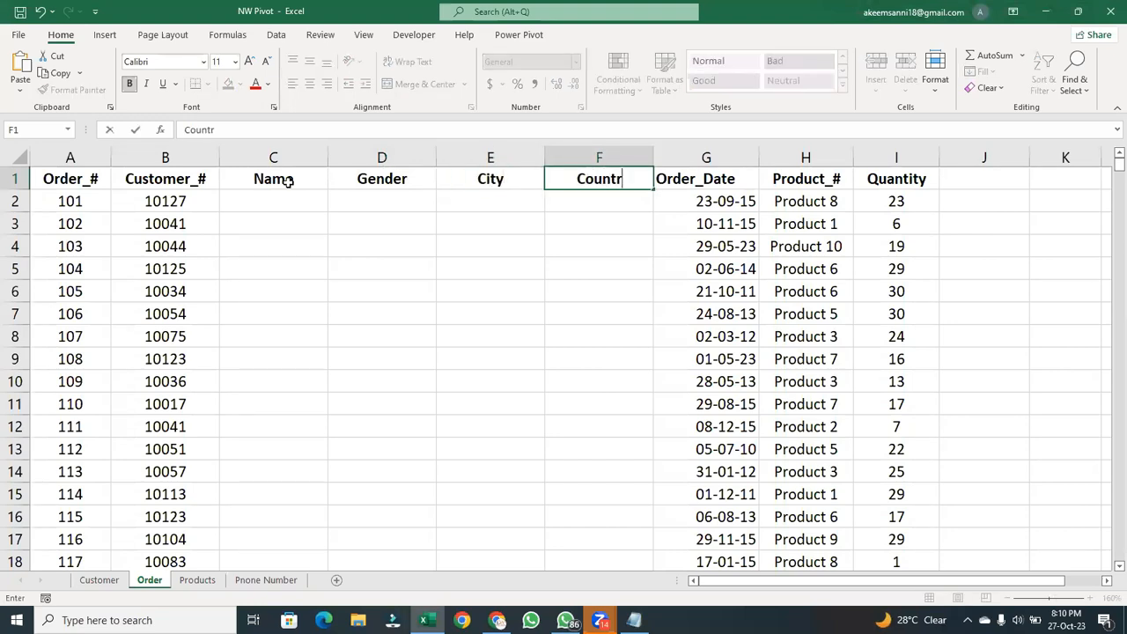
{"action": "left_click", "coordinate": [702, 185]}
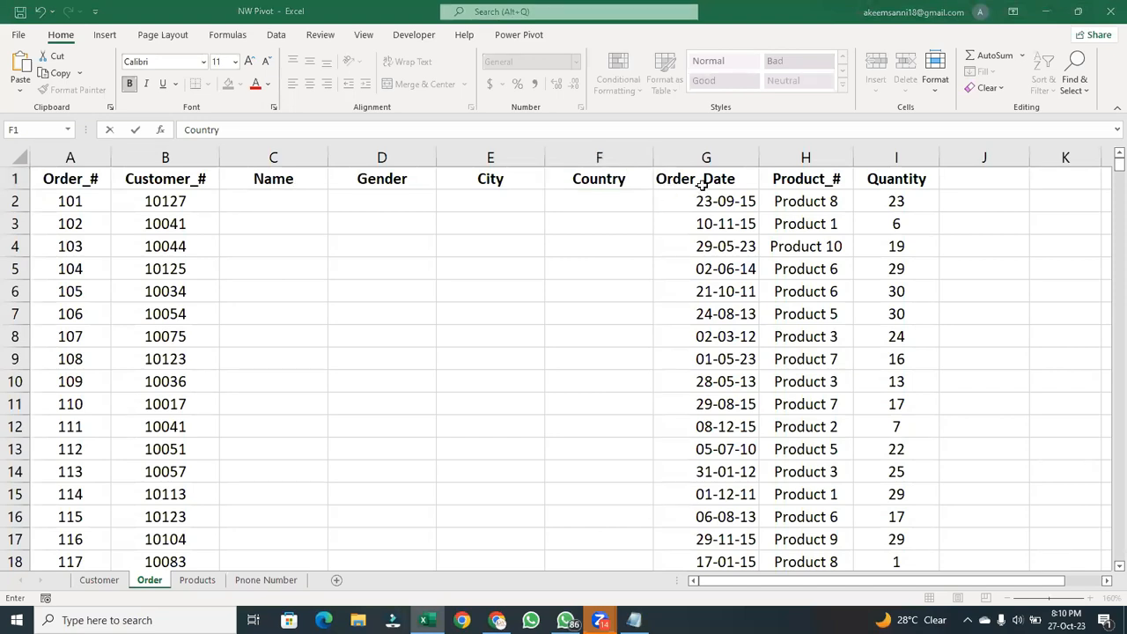
- Add the column headers Selling Price in J1 and Cost Price in K1, following Quantity
{"action": "left_click", "coordinate": [984, 181]}
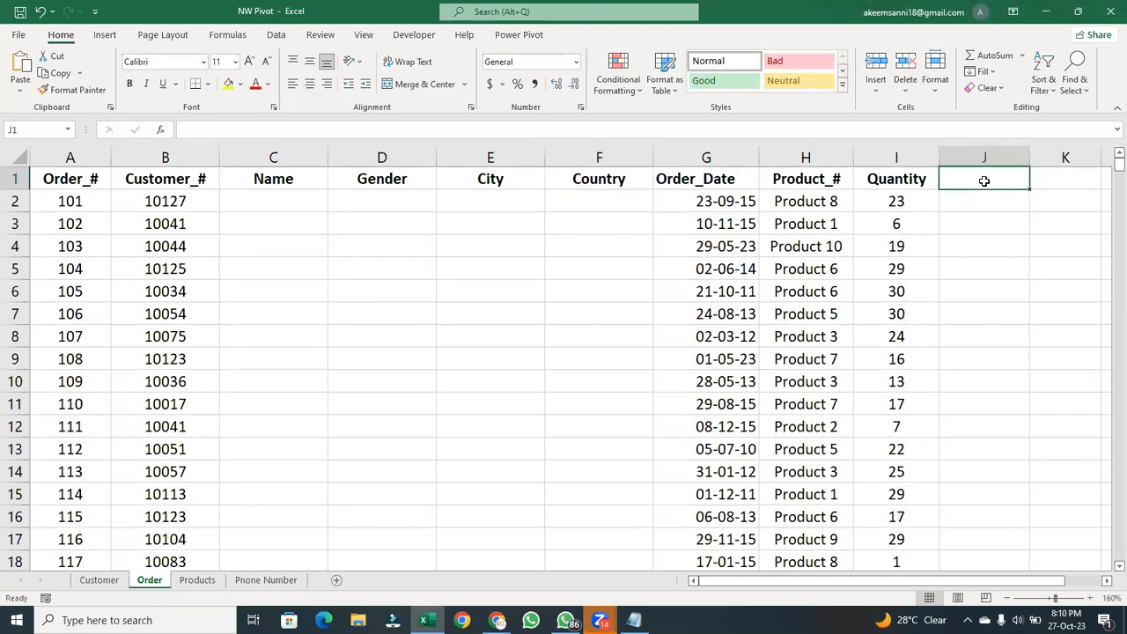
{"action": "type", "text": "Sell"}
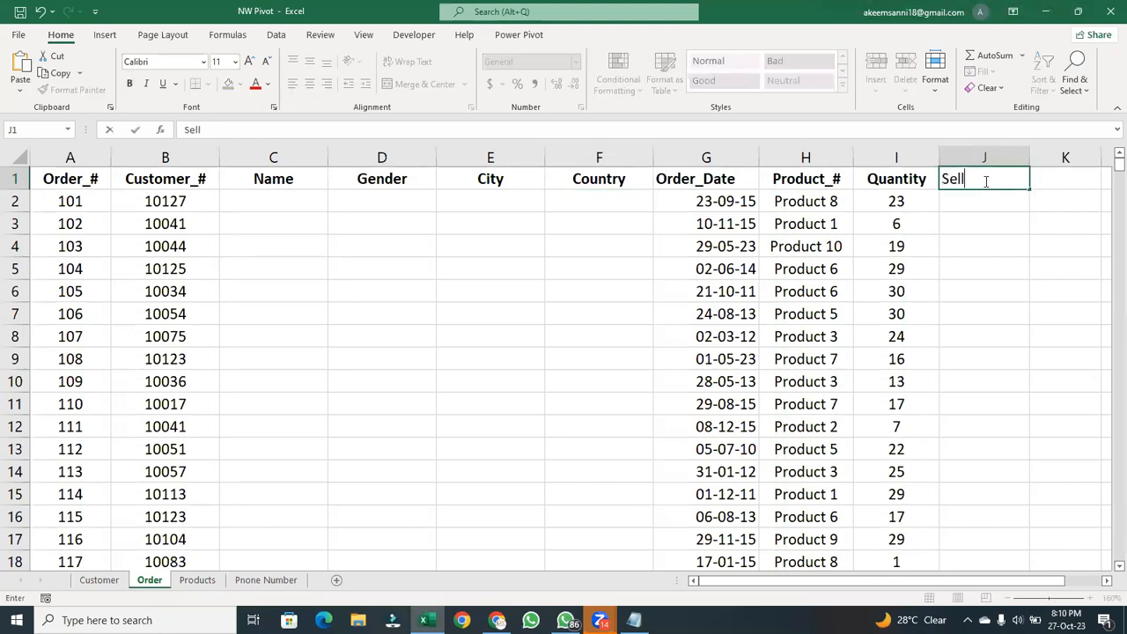
{"action": "type", "text": "ing Price"}
{"action": "key", "text": "Tab"}
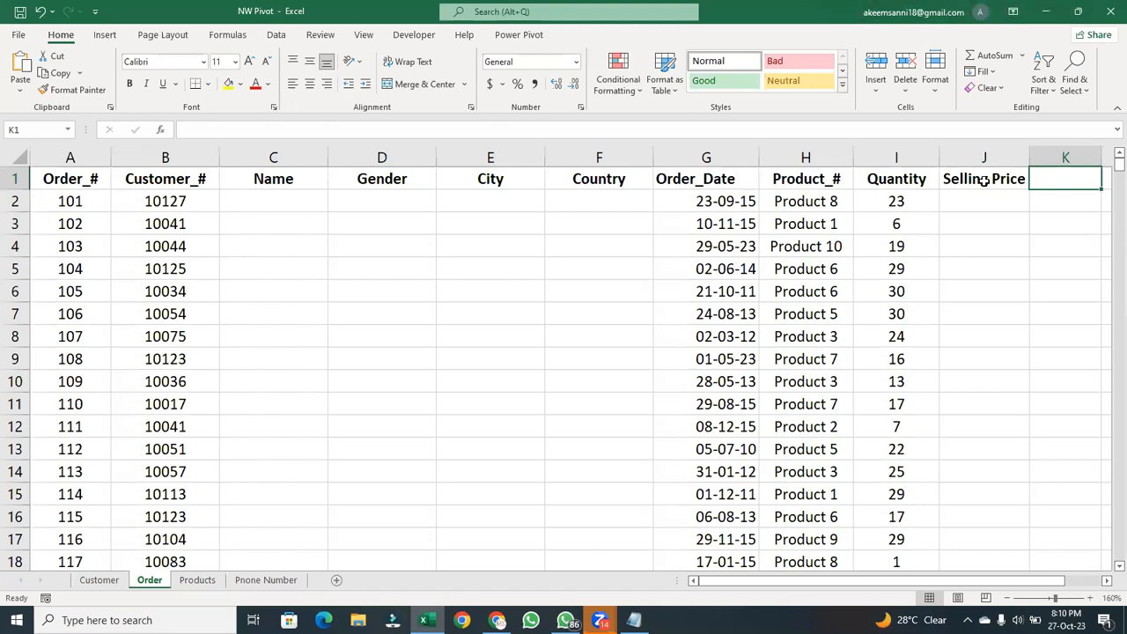
{"action": "type", "text": "Cost"}
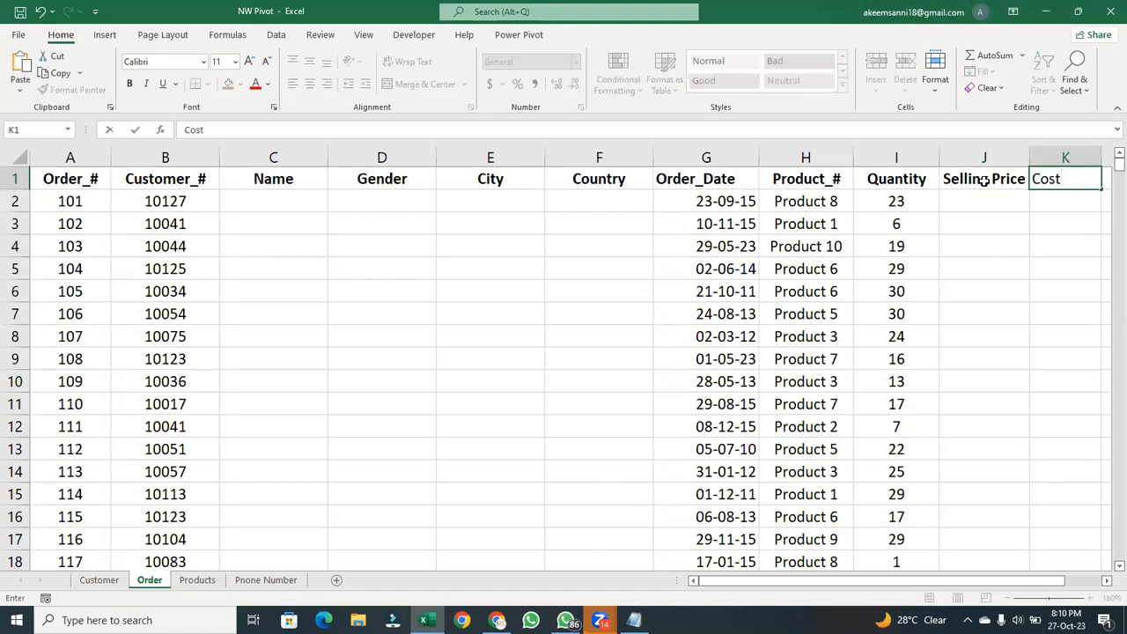
{"action": "type", "text": " Price"}
{"action": "key", "text": "Return"}
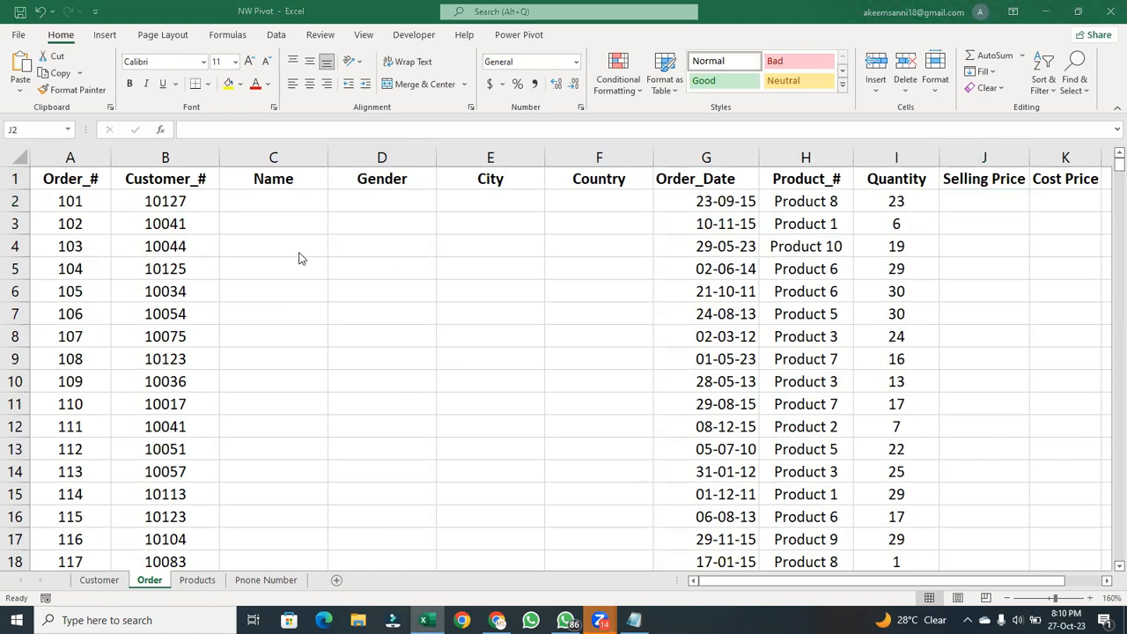
- Examine the Customer_# column on the Order sheet and the first customer's Full_Name, Gender, City and Country fields on the Customer sheet
{"action": "left_click", "coordinate": [251, 203]}
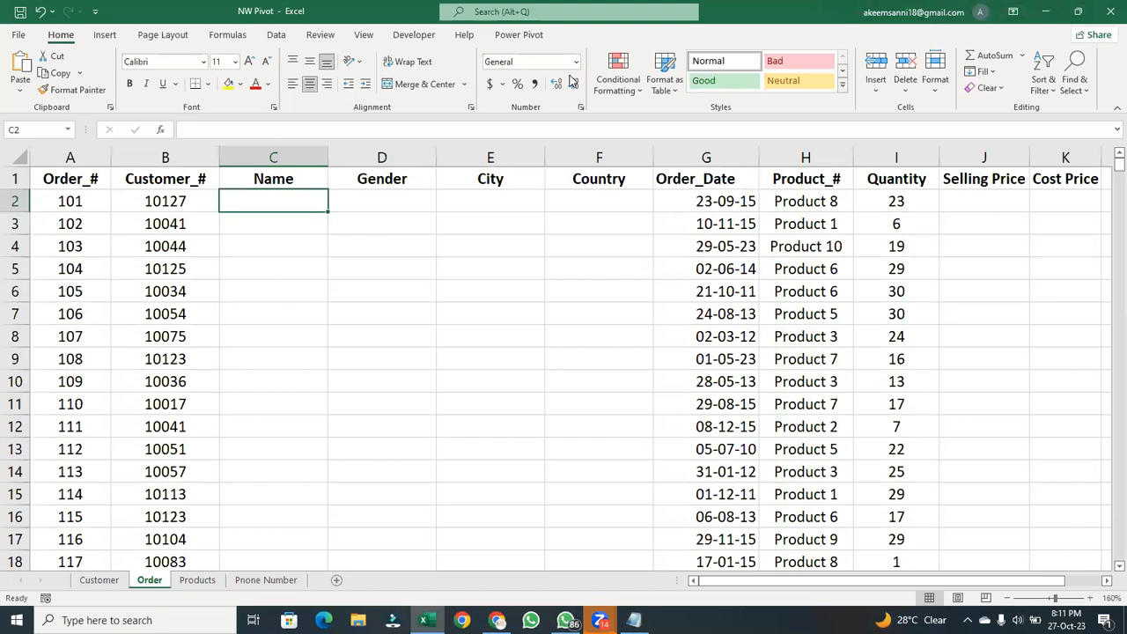
{"action": "key", "text": "alt+Tab"}
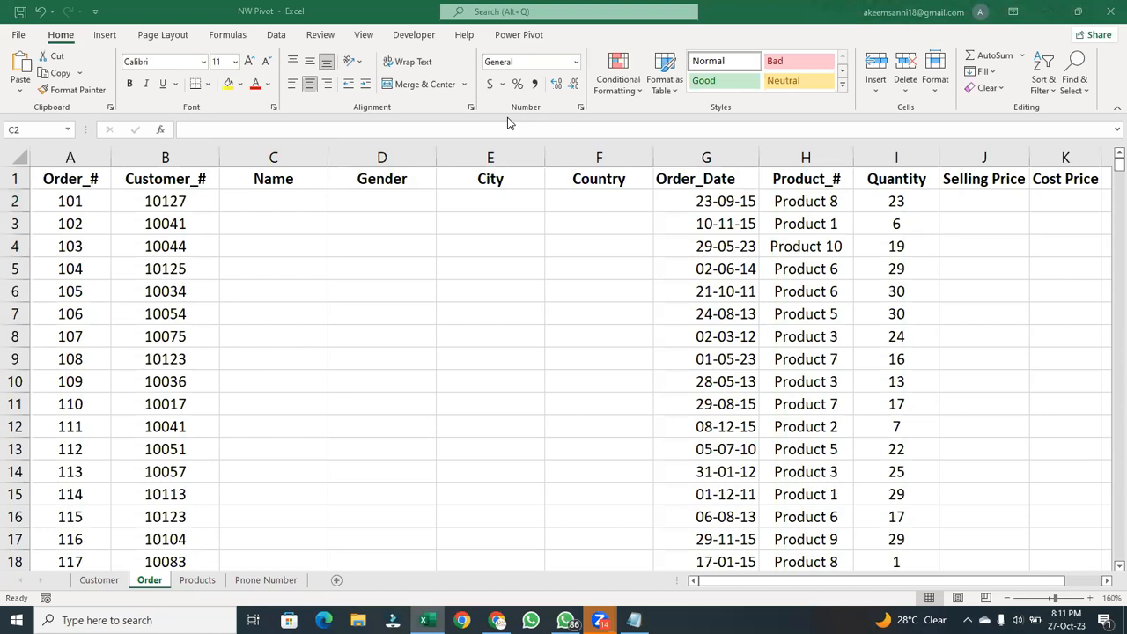
{"action": "left_click", "coordinate": [282, 212]}
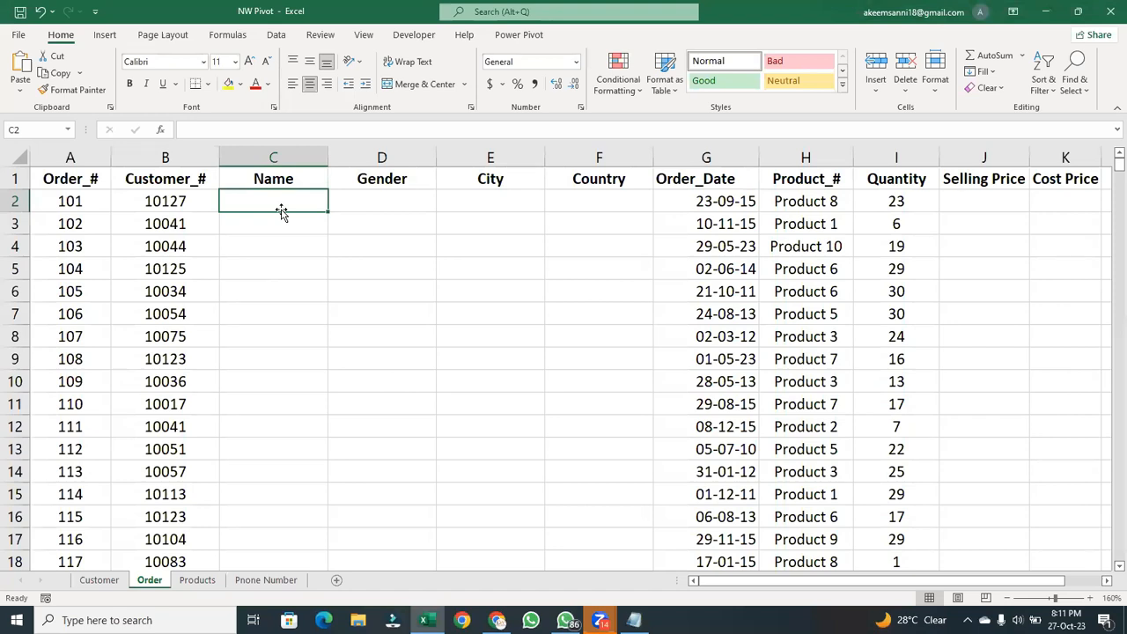
{"action": "left_click", "coordinate": [183, 201]}
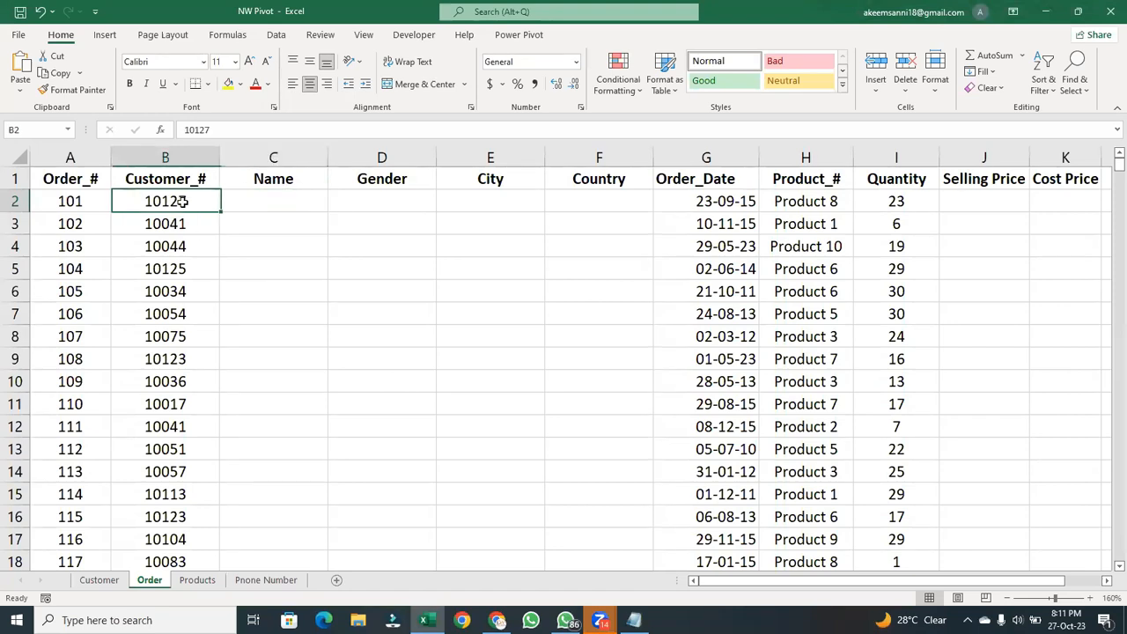
{"action": "left_click", "coordinate": [189, 155]}
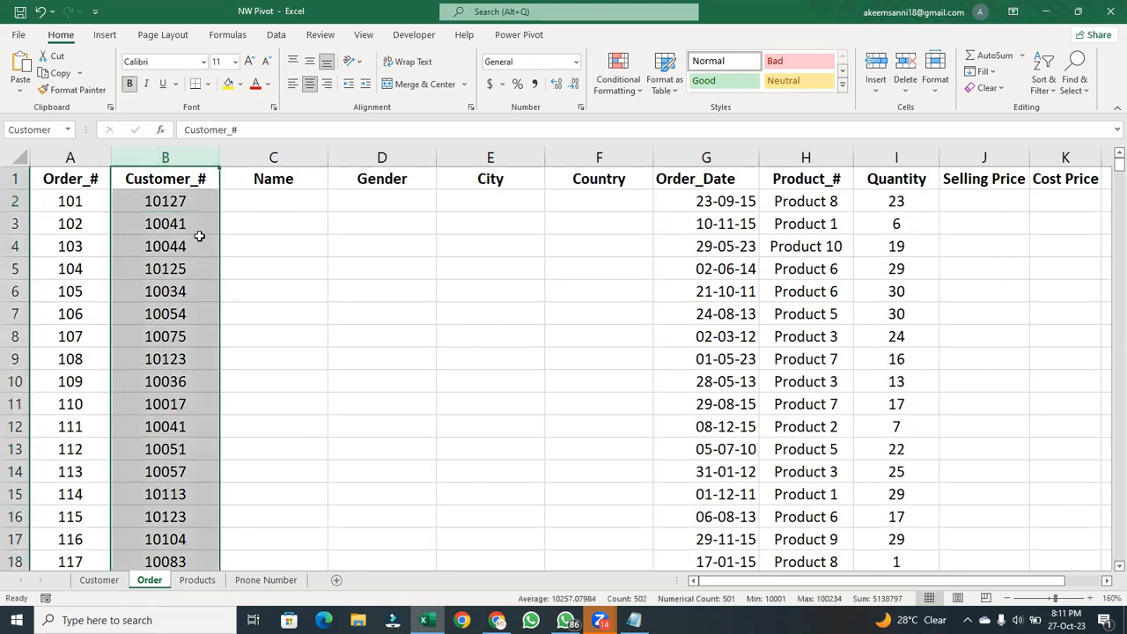
{"action": "left_click", "coordinate": [165, 201]}
{"action": "left_click", "coordinate": [187, 157]}
{"action": "left_click", "coordinate": [178, 201]}
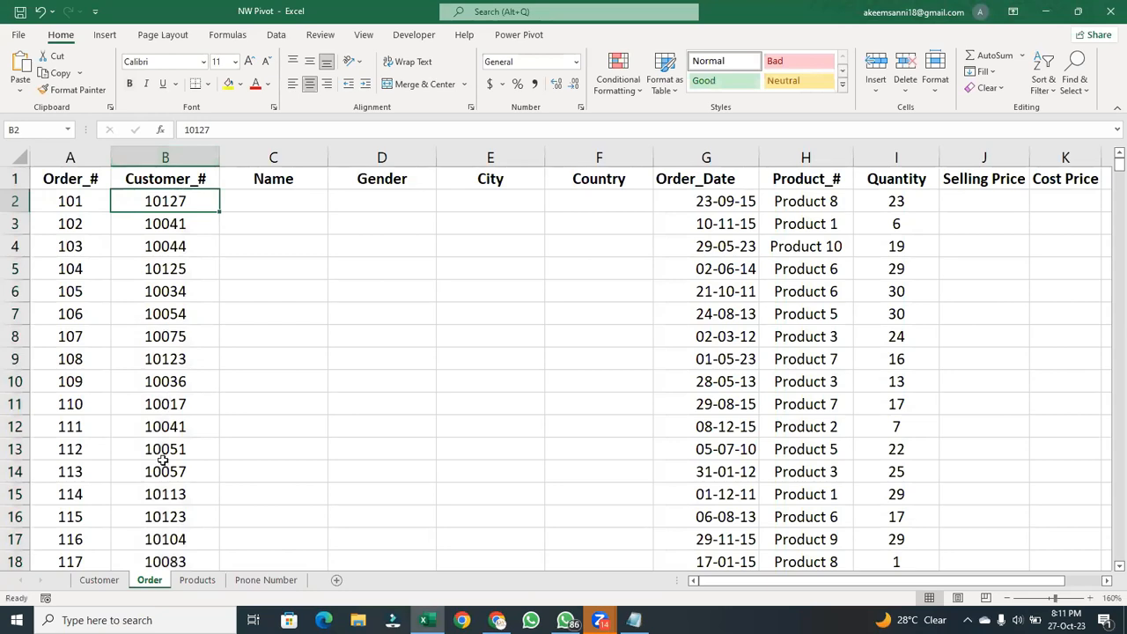
{"action": "left_click", "coordinate": [98, 579]}
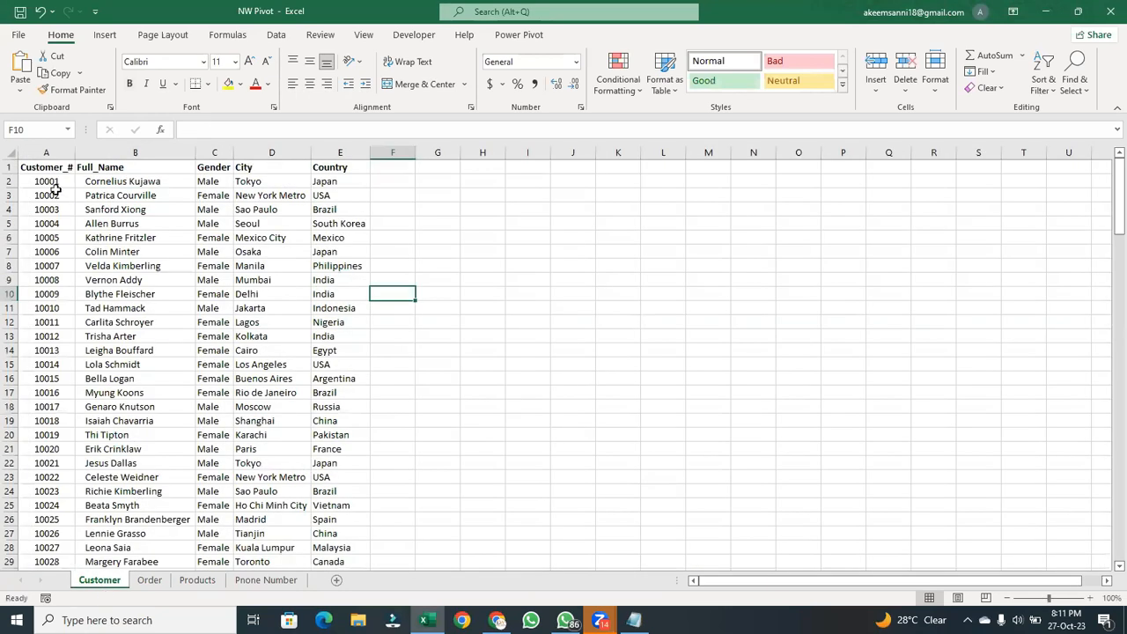
{"action": "left_click", "coordinate": [157, 183]}
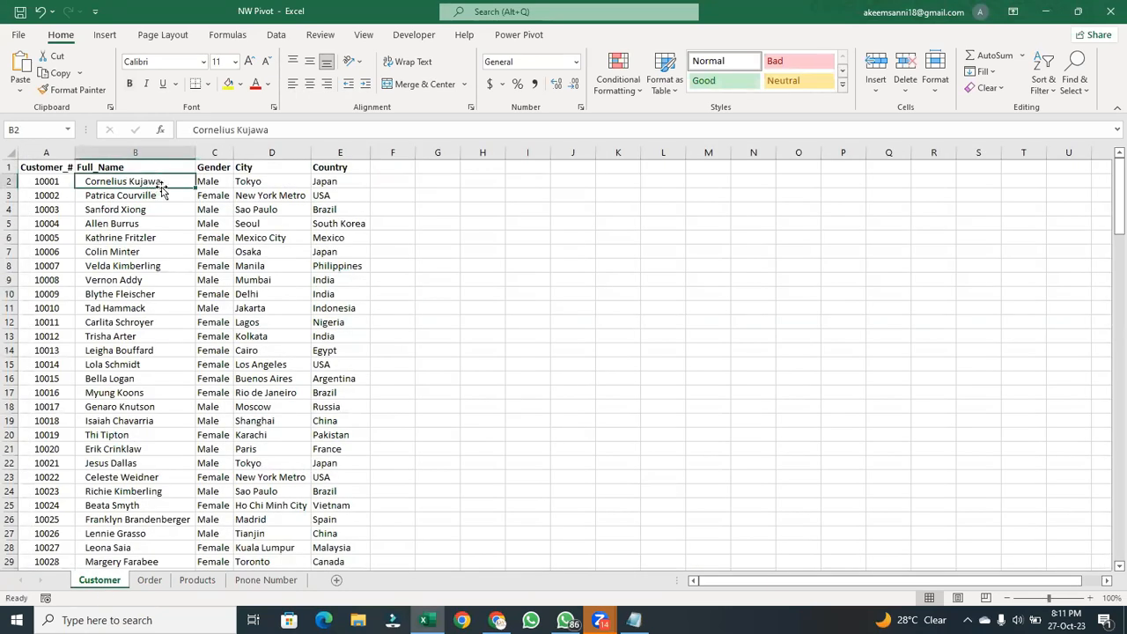
{"action": "left_click", "coordinate": [220, 182]}
{"action": "left_click", "coordinate": [275, 181]}
{"action": "left_click", "coordinate": [344, 183]}
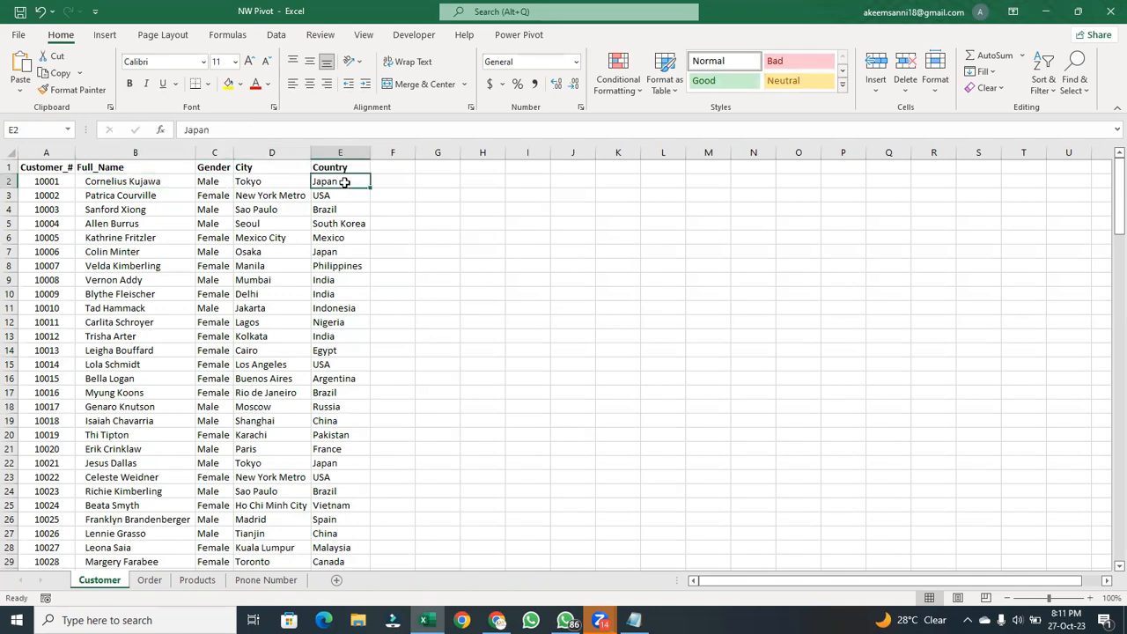
- Compare the first customer records on the Customer sheet with the first order's Customer_# and its Name, Gender, City and Country cells on the Order sheet
{"action": "left_click", "coordinate": [8, 180]}
{"action": "left_click", "coordinate": [10, 195]}
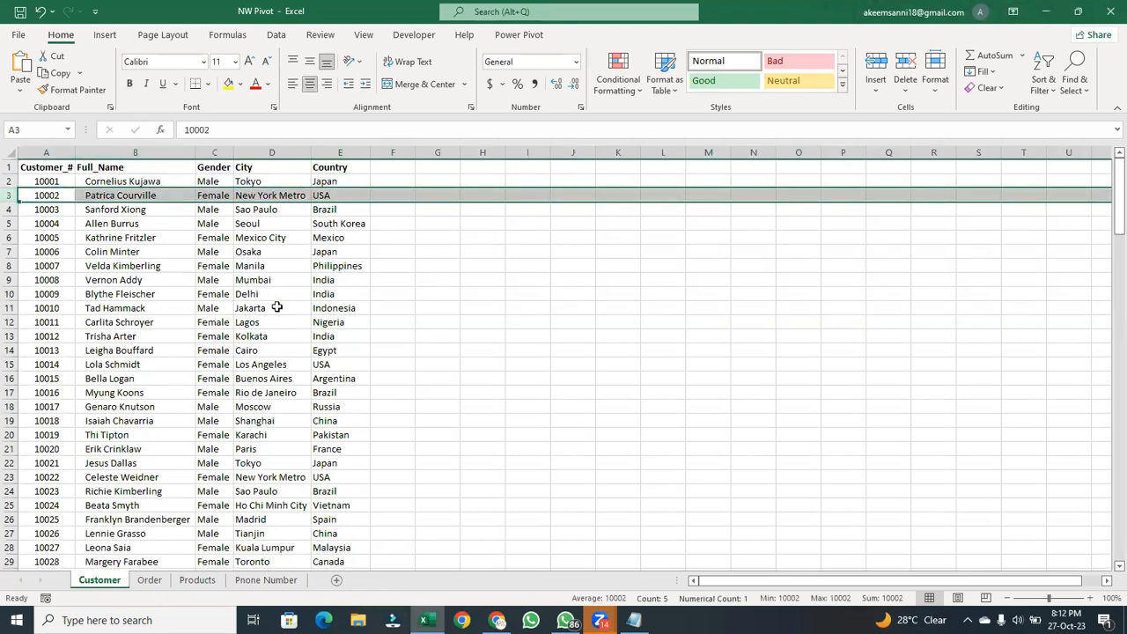
{"action": "left_click", "coordinate": [150, 581]}
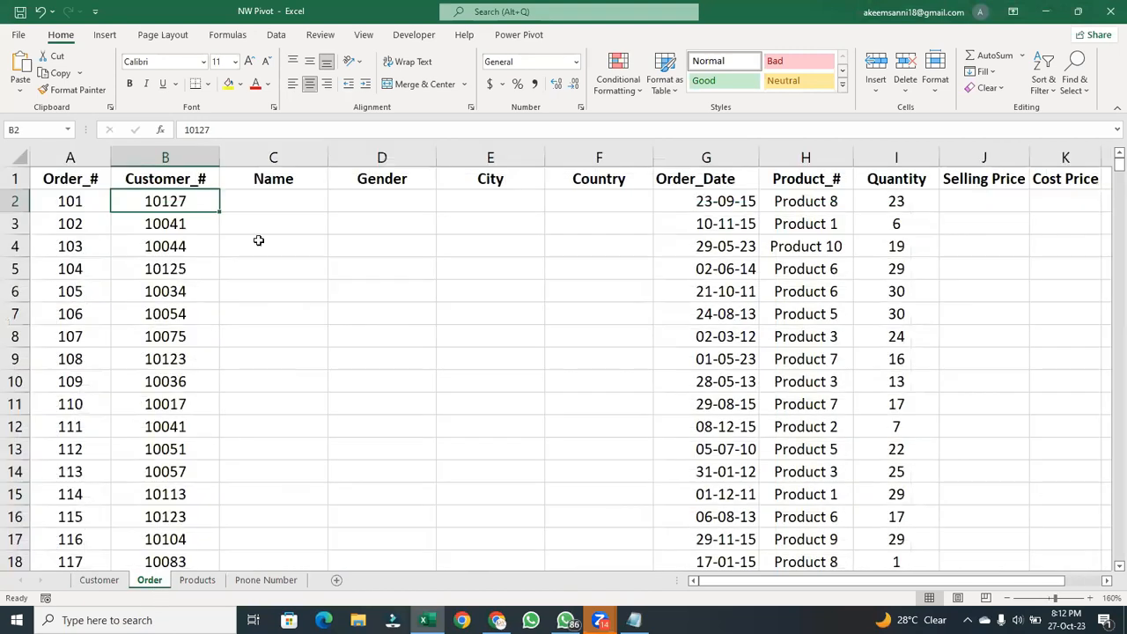
{"action": "left_click", "coordinate": [91, 201]}
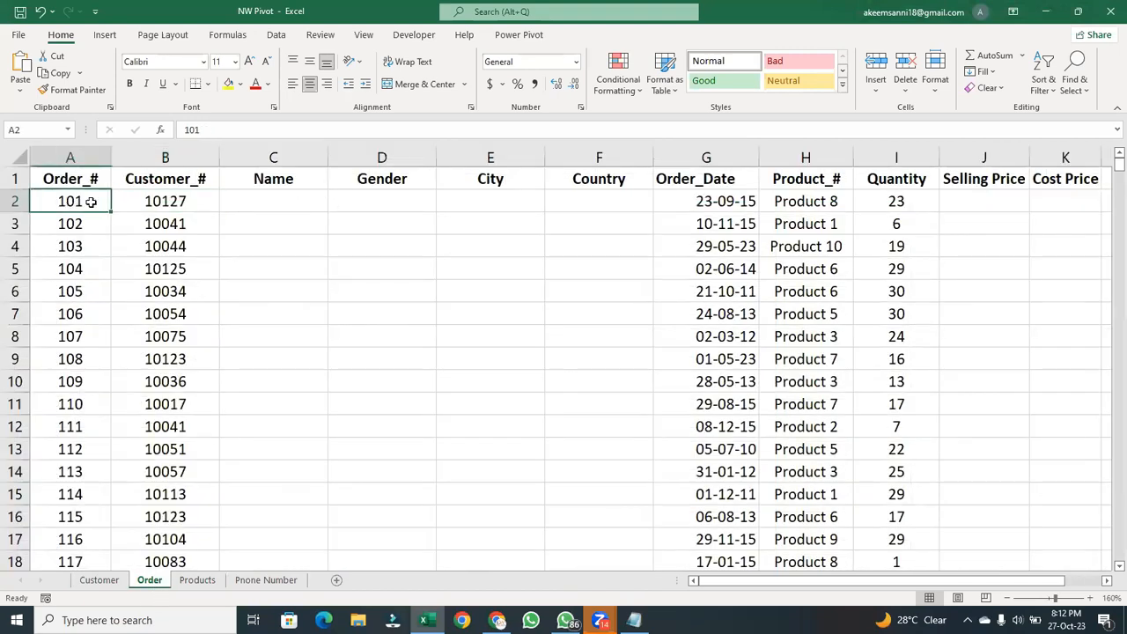
{"action": "left_click", "coordinate": [200, 203]}
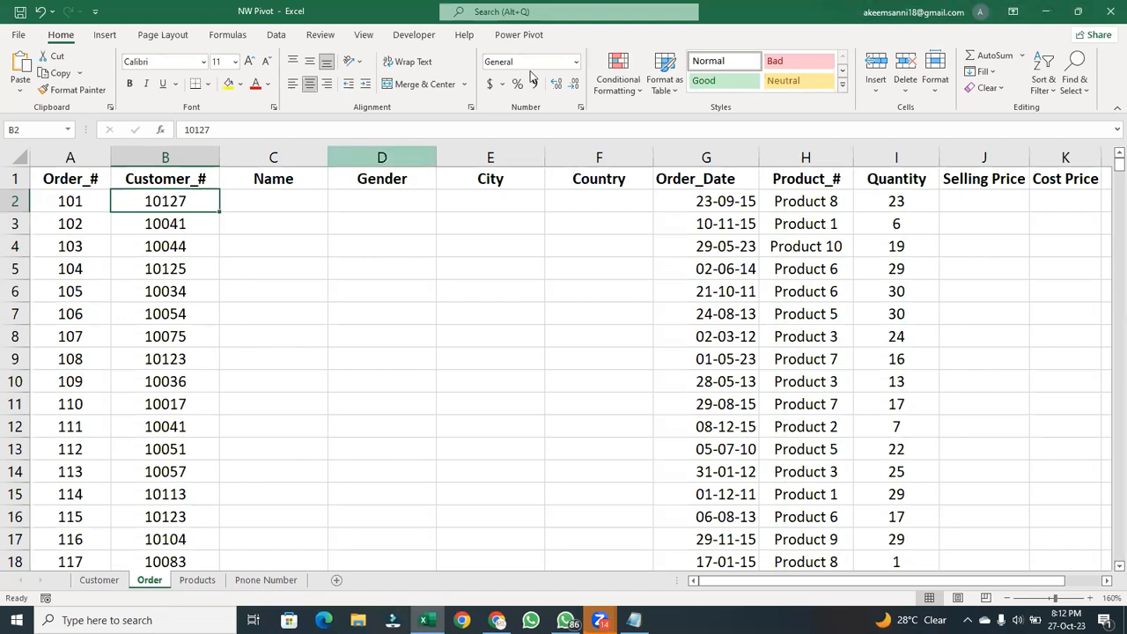
{"action": "left_click", "coordinate": [266, 204]}
{"action": "left_click", "coordinate": [361, 201]}
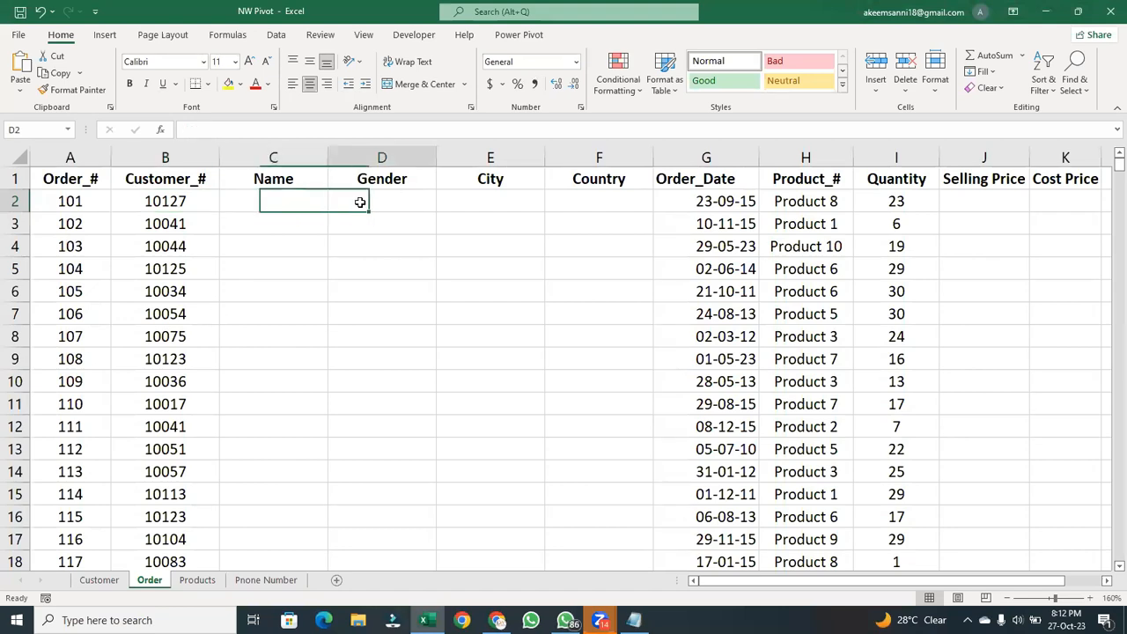
{"action": "left_click", "coordinate": [485, 197]}
{"action": "left_click", "coordinate": [612, 194]}
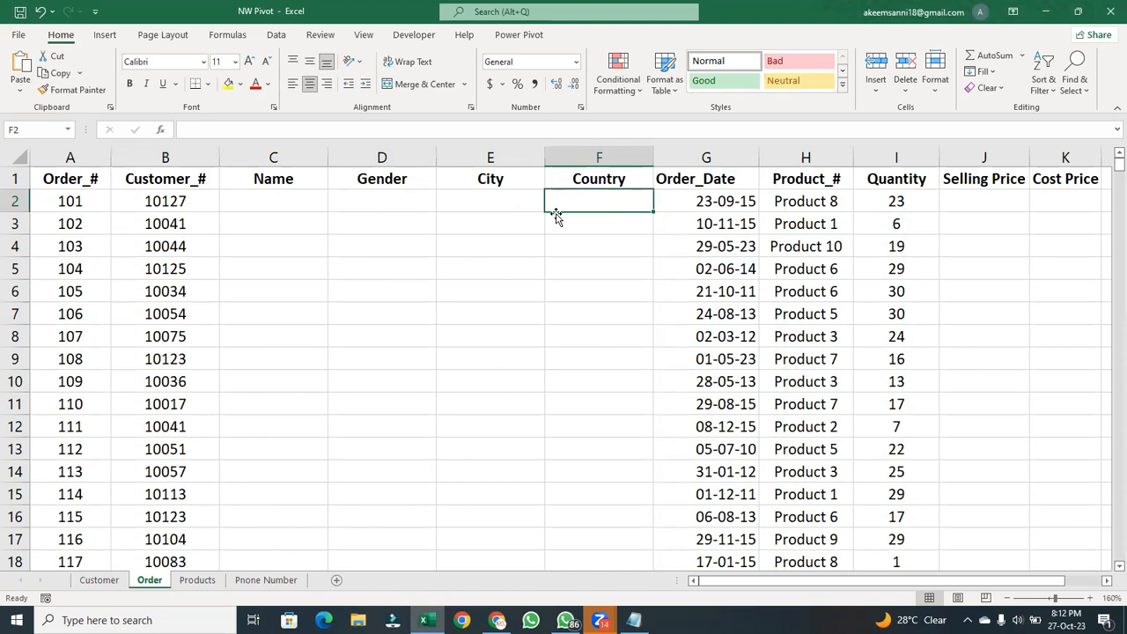
- Start an XLOOKUP formula in cell C2 under Name on the Order sheet, with B2 as the lookup value
{"action": "left_click", "coordinate": [283, 195]}
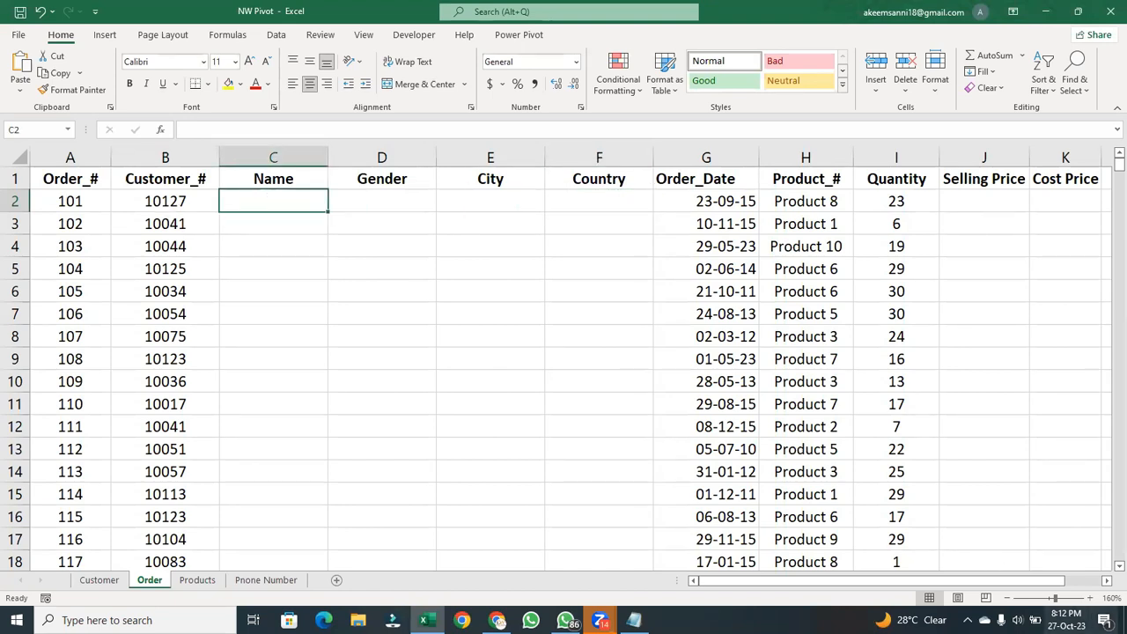
{"action": "left_click", "coordinate": [1066, 599]}
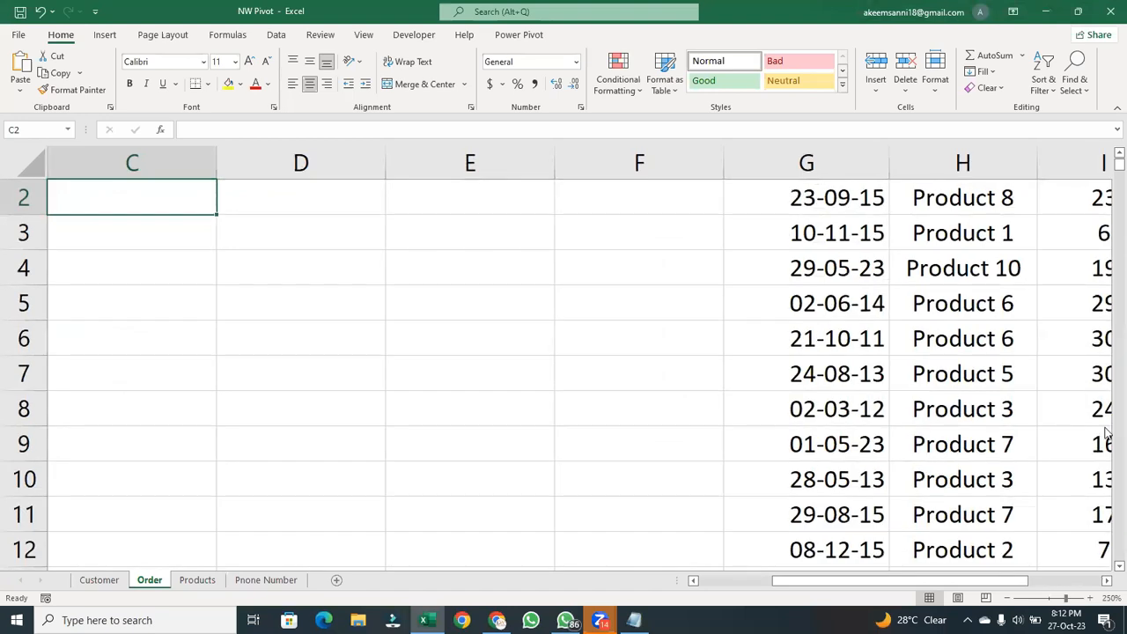
{"action": "left_click_drag", "start_coordinate": [928, 583], "coordinate": [848, 585]}
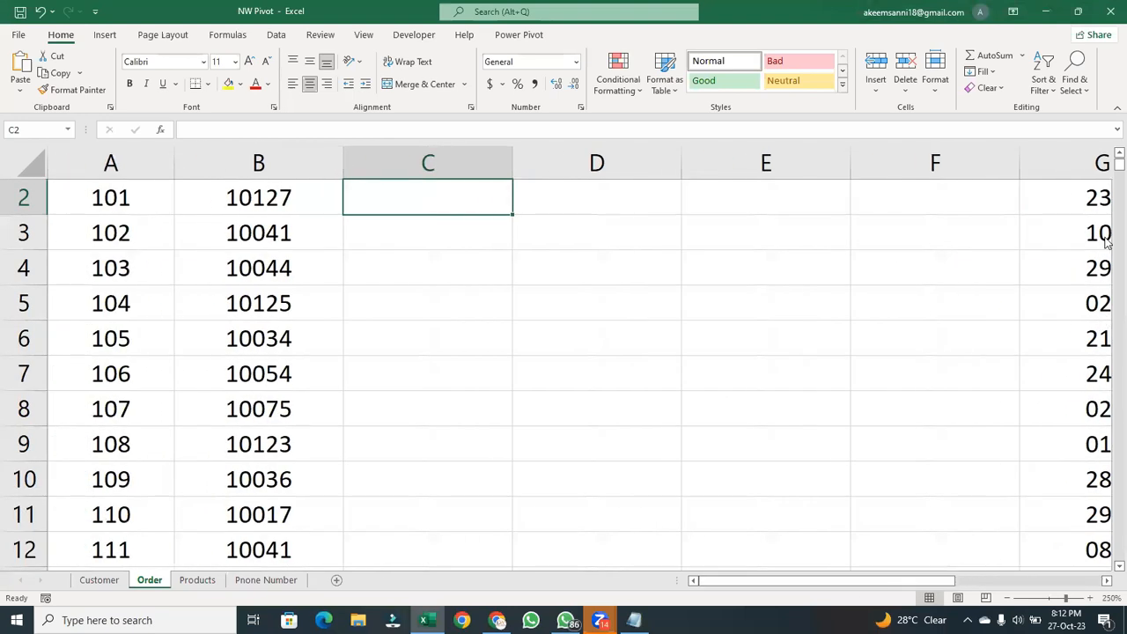
{"action": "left_click", "coordinate": [1119, 153]}
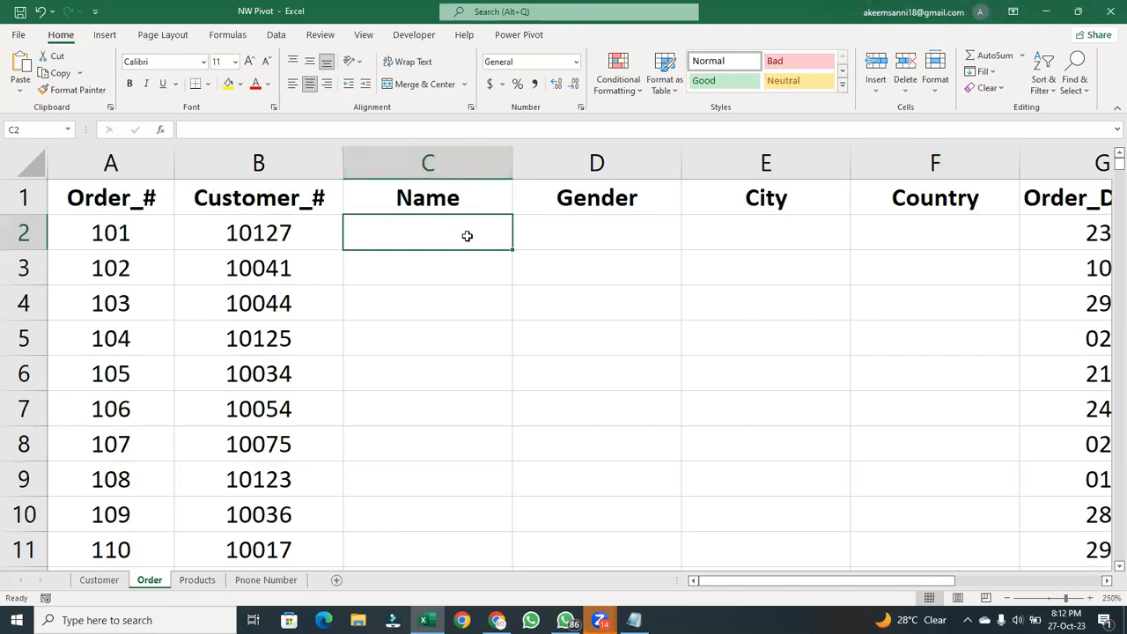
{"action": "type", "text": "=xlo"}
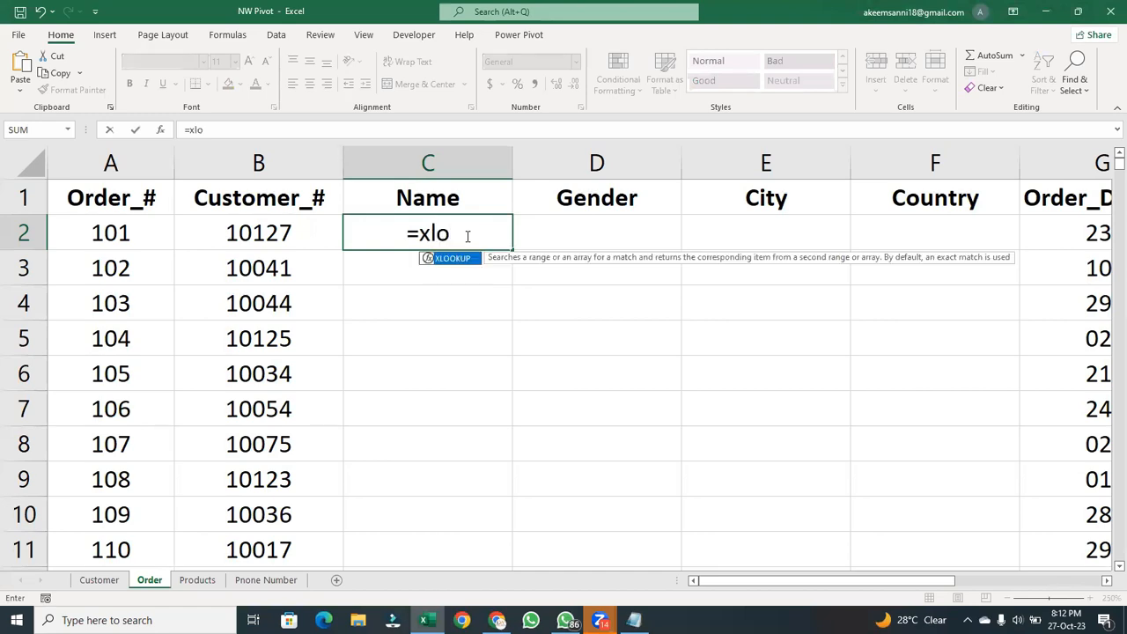
{"action": "key", "text": "Tab"}
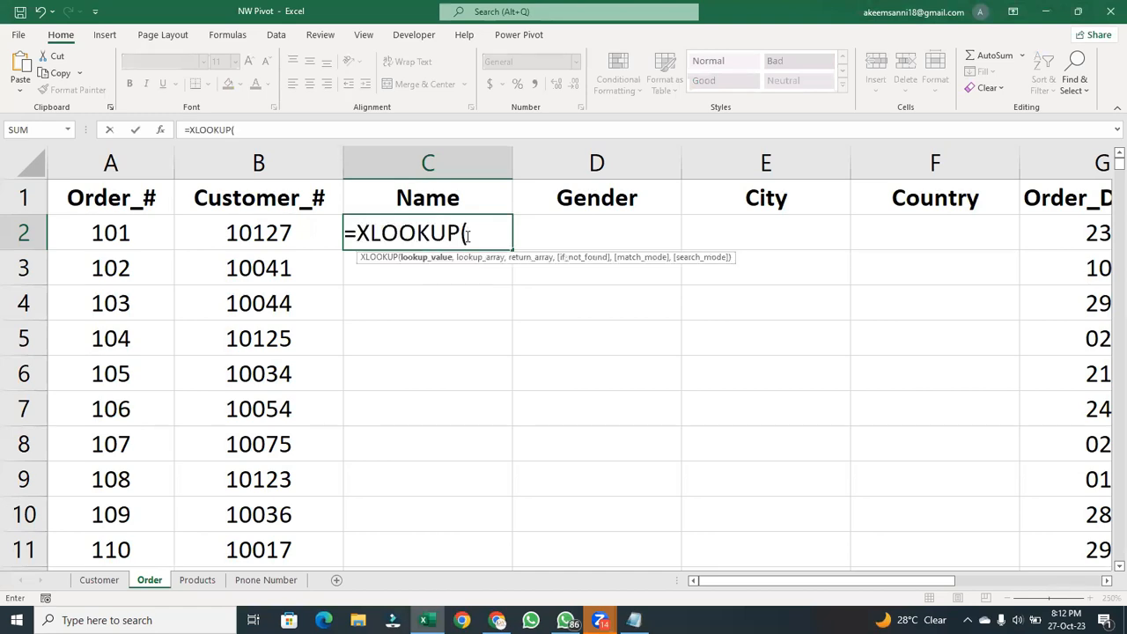
{"action": "left_click", "coordinate": [259, 228]}
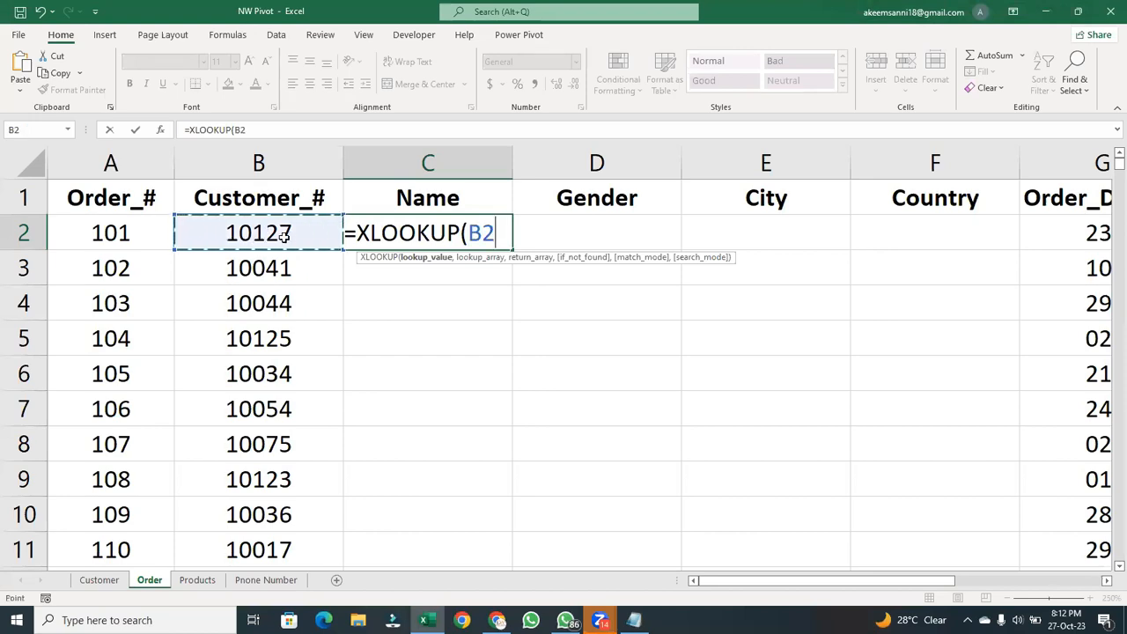
{"action": "type", "text": ","}
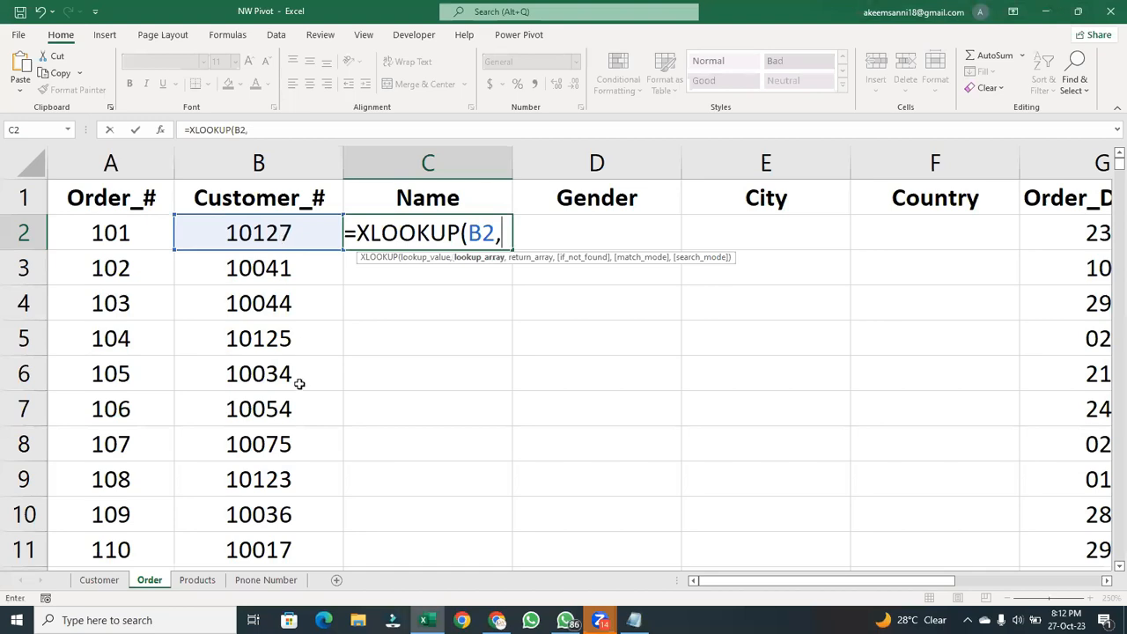
- Complete the formula with Customer sheet column A as the lookup array and column B as the return array, giving =XLOOKUP(B2,Customer!A:A,Customer!B:B)
{"action": "left_click", "coordinate": [104, 580]}
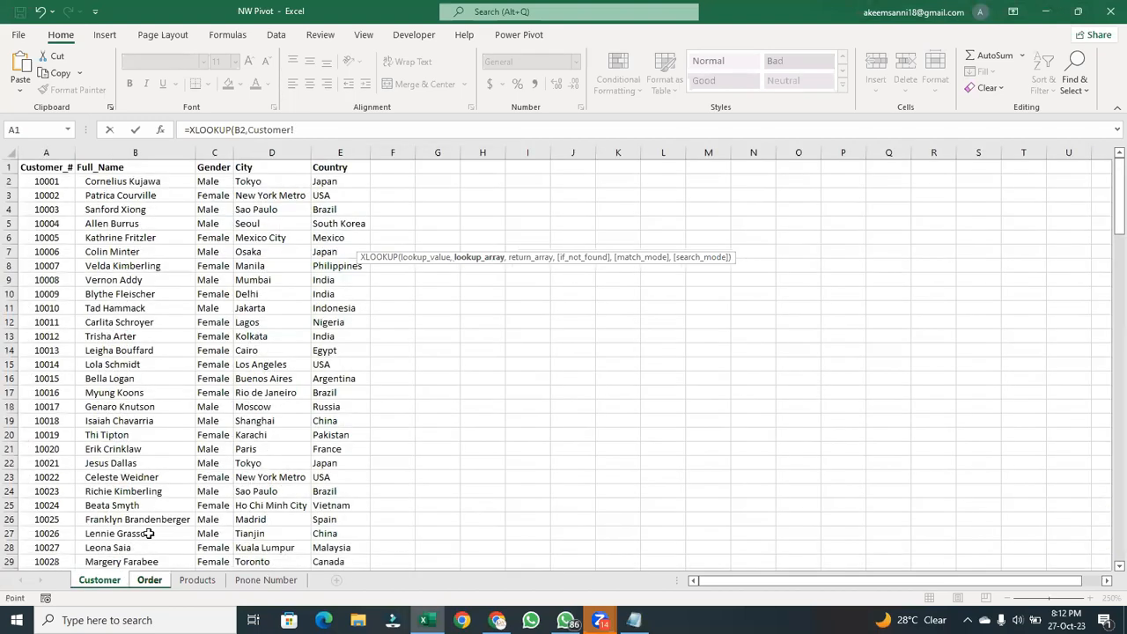
{"action": "left_click", "coordinate": [45, 152]}
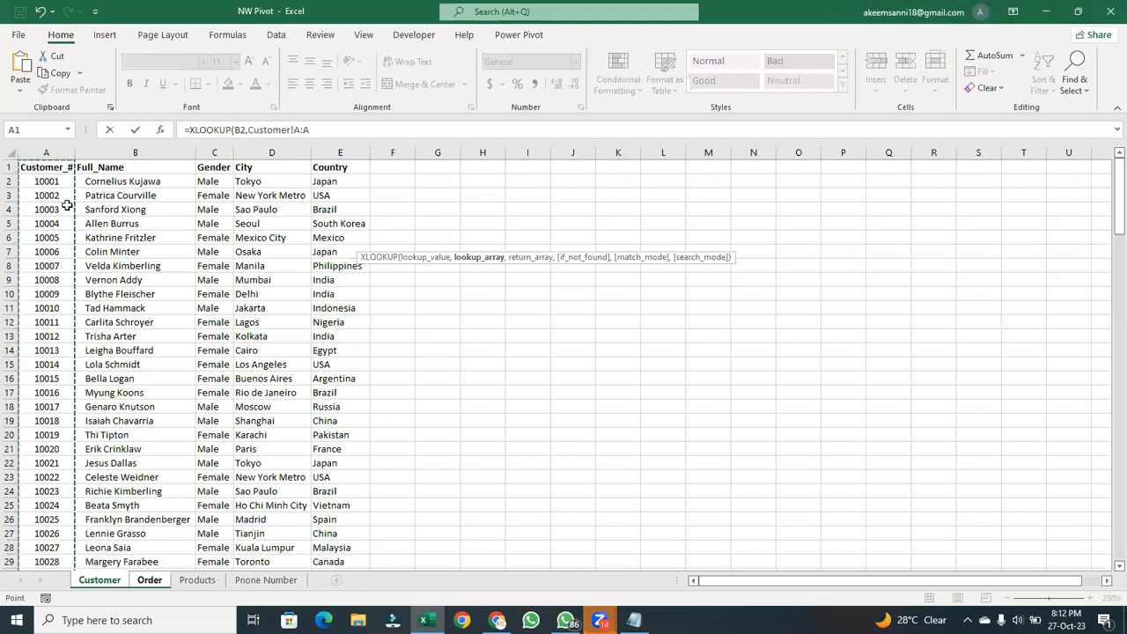
{"action": "type", "text": ","}
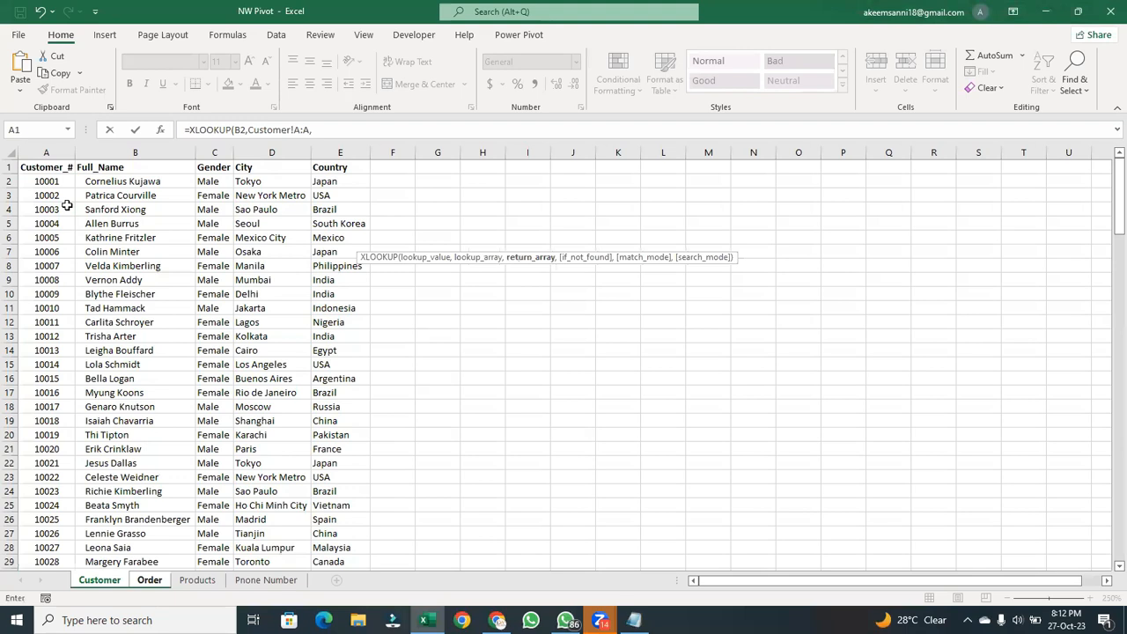
{"action": "left_click", "coordinate": [157, 149]}
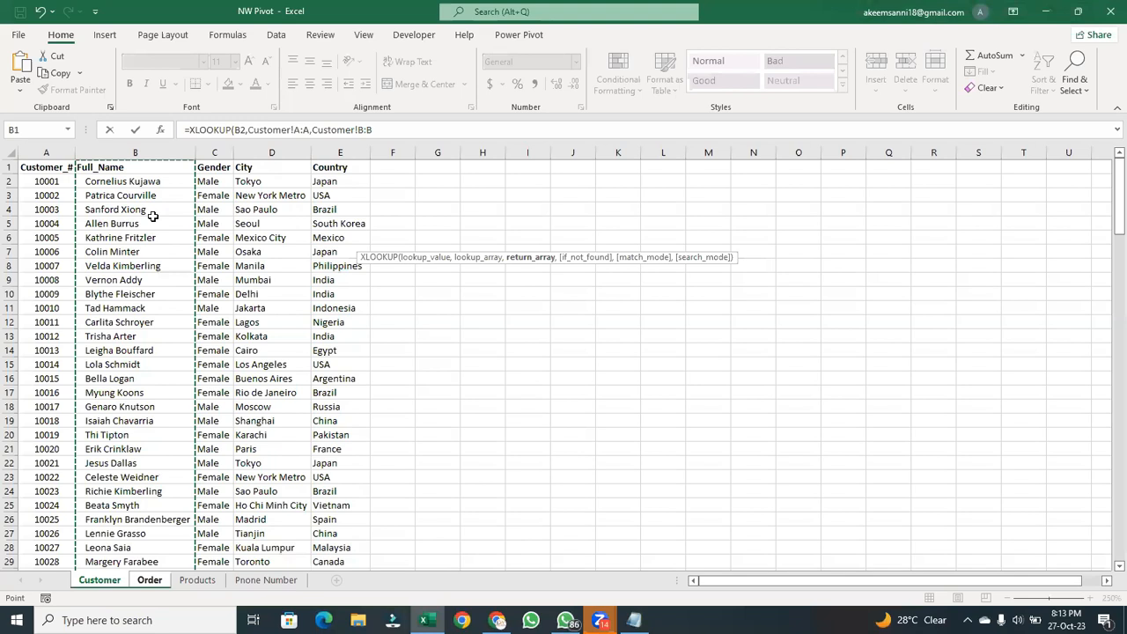
{"action": "type", "text": ")"}
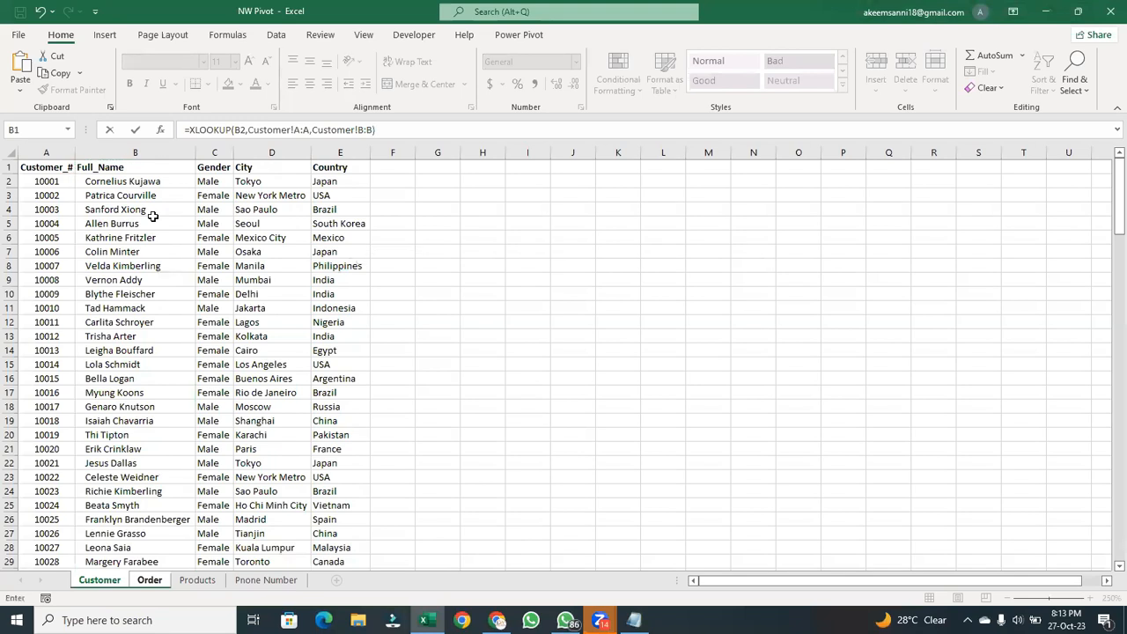
{"action": "key", "text": "Return"}
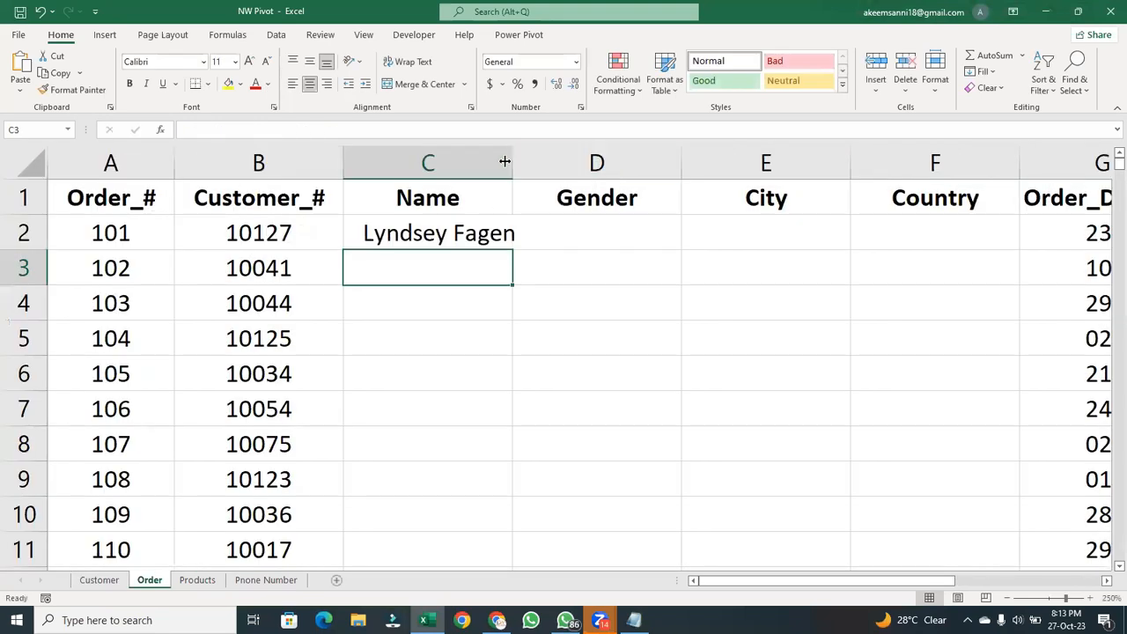
- Fit the Name column's width to its content and fill the XLOOKUP formula from C2 down the column
{"action": "left_click", "coordinate": [505, 161]}
{"action": "double_click", "coordinate": [512, 168]}
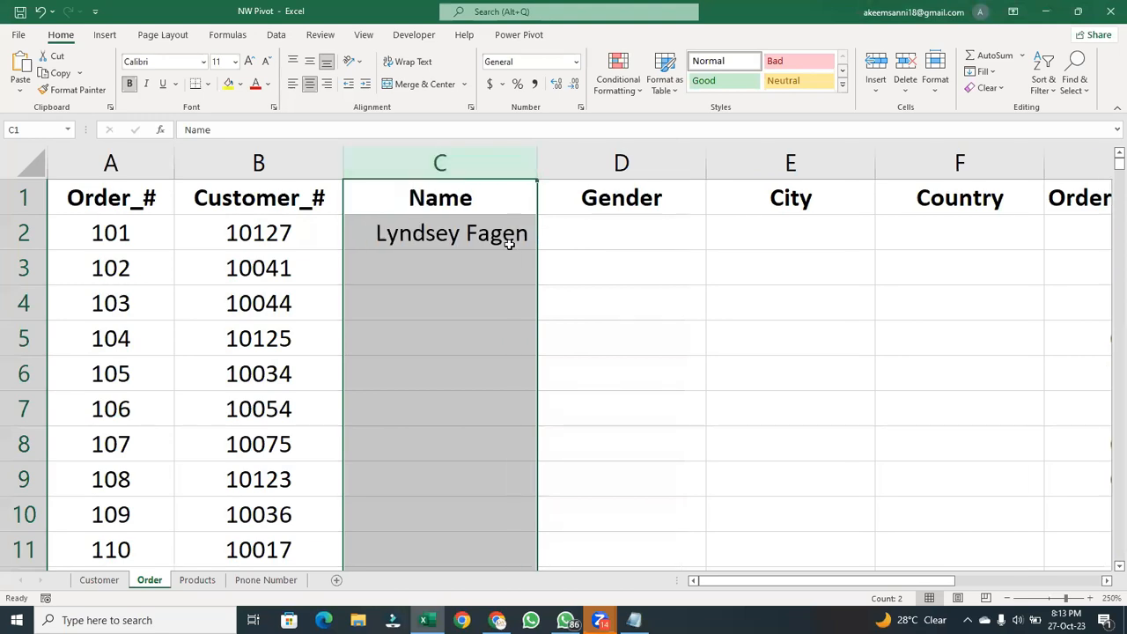
{"action": "double_click", "coordinate": [506, 240]}
{"action": "key", "text": "Return"}
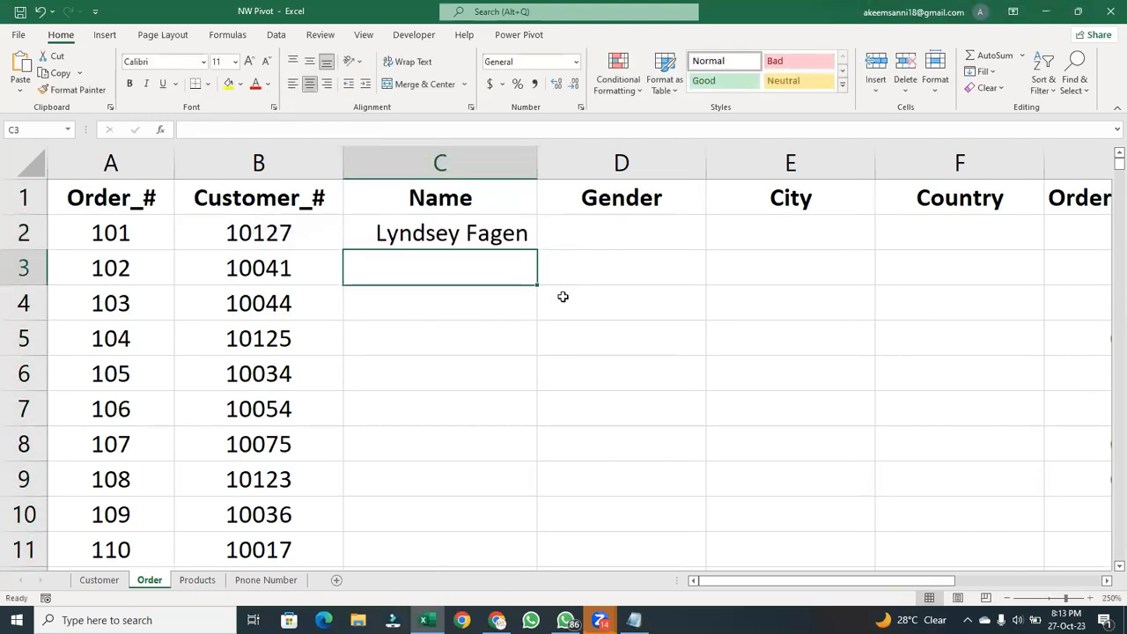
{"action": "left_click", "coordinate": [515, 235]}
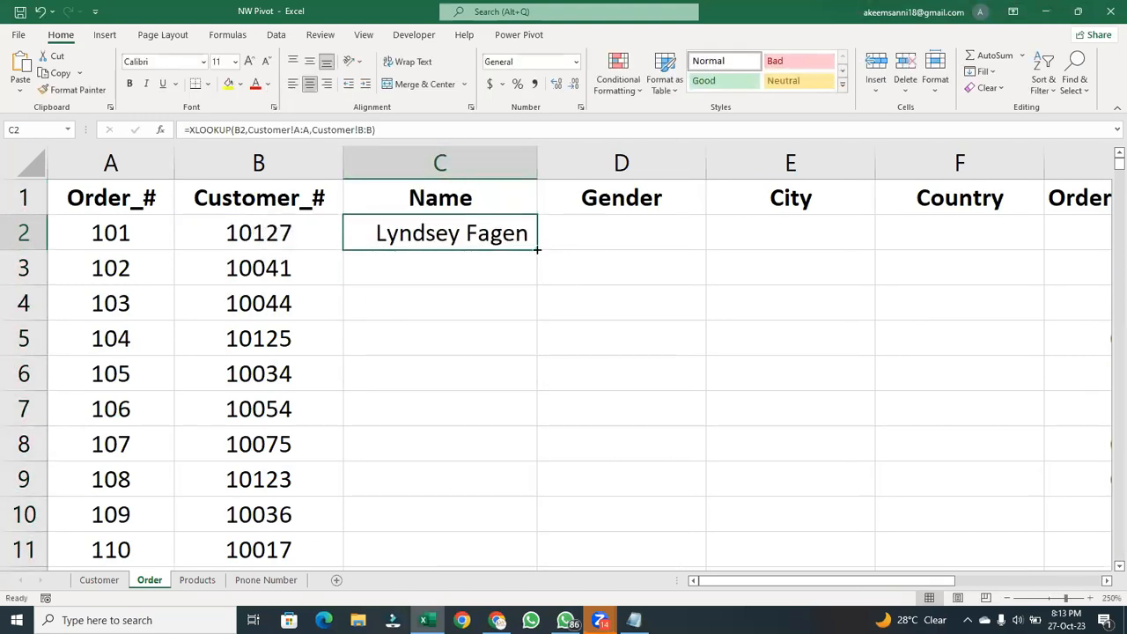
{"action": "double_click", "coordinate": [536, 250]}
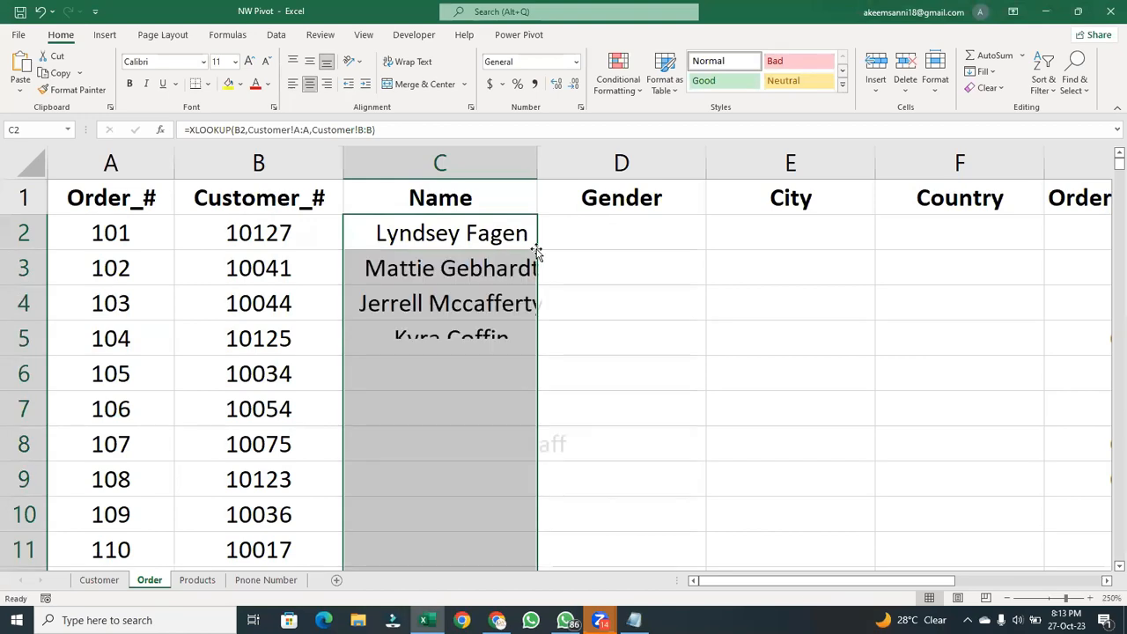
- Auto-fit the Name column to the longest name and left-align the filled names
{"action": "double_click", "coordinate": [543, 167]}
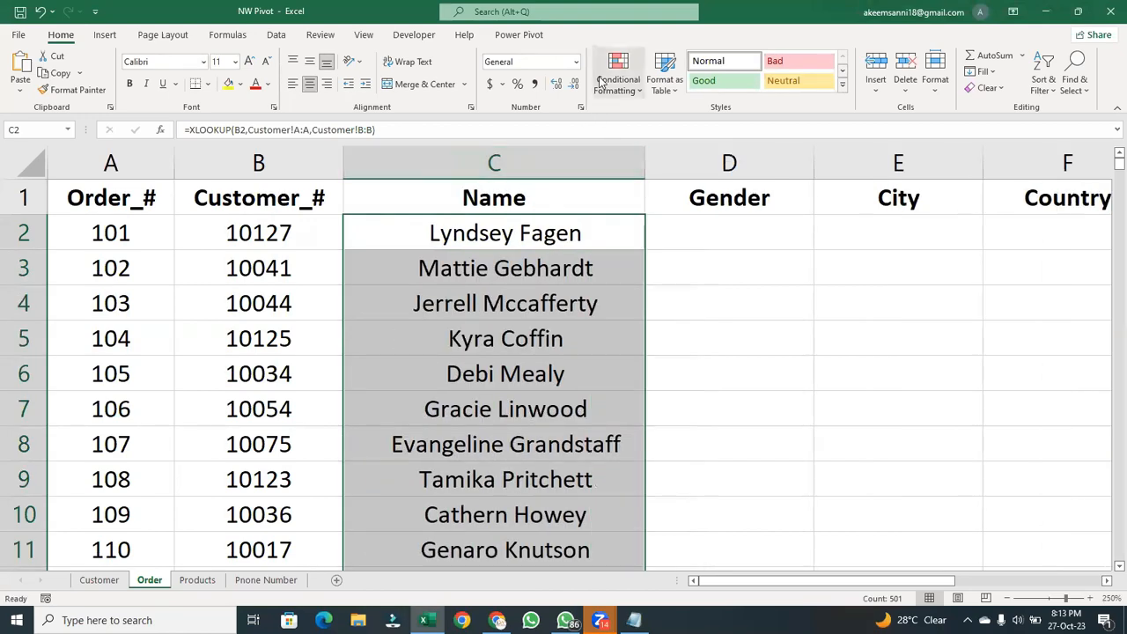
{"action": "left_click", "coordinate": [293, 83]}
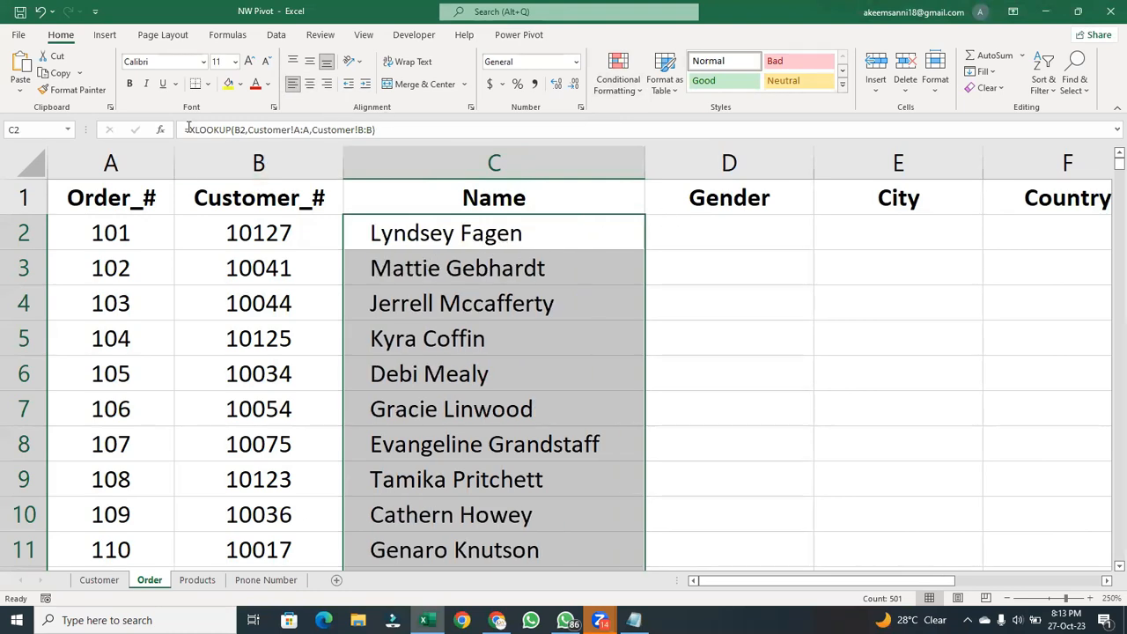
- Wrap the C2 formula in TRIM as =TRIM(XLOOKUP(B2,Customer!A:A,Customer!B:B)) and fill it down the Name column
{"action": "left_click", "coordinate": [189, 130]}
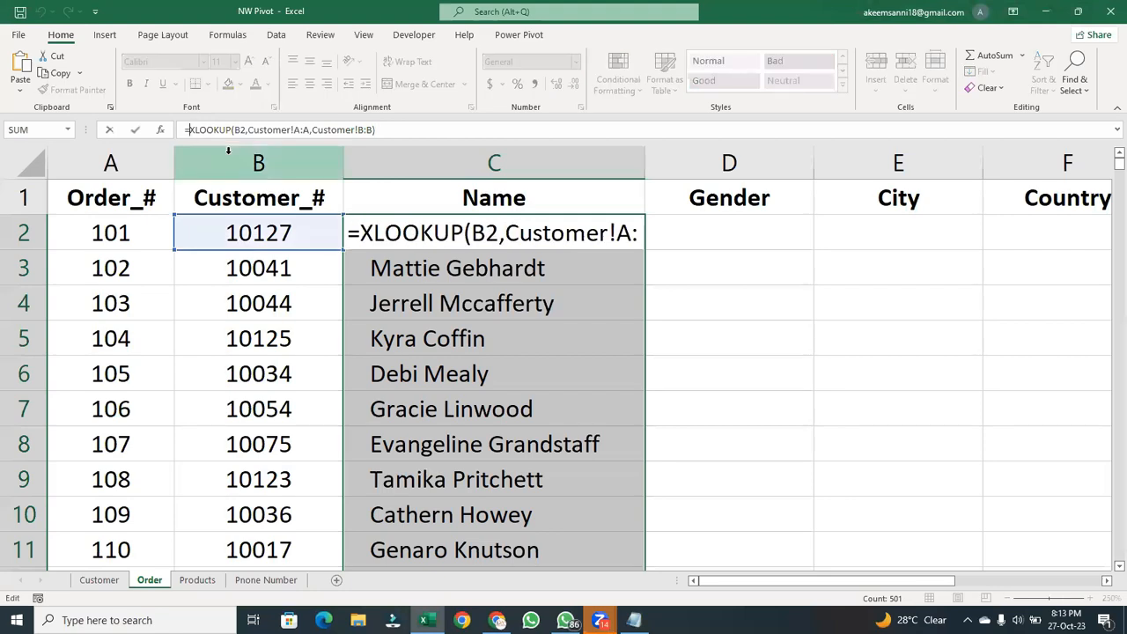
{"action": "type", "text": "tri"}
{"action": "double_click", "coordinate": [230, 158]}
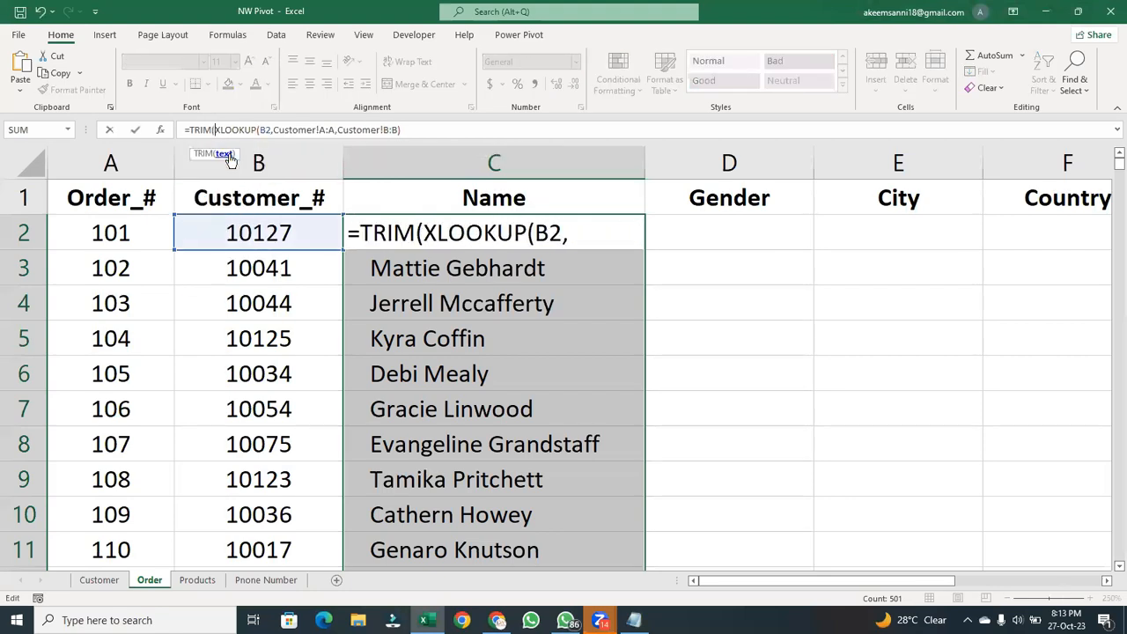
{"action": "left_click", "coordinate": [438, 129]}
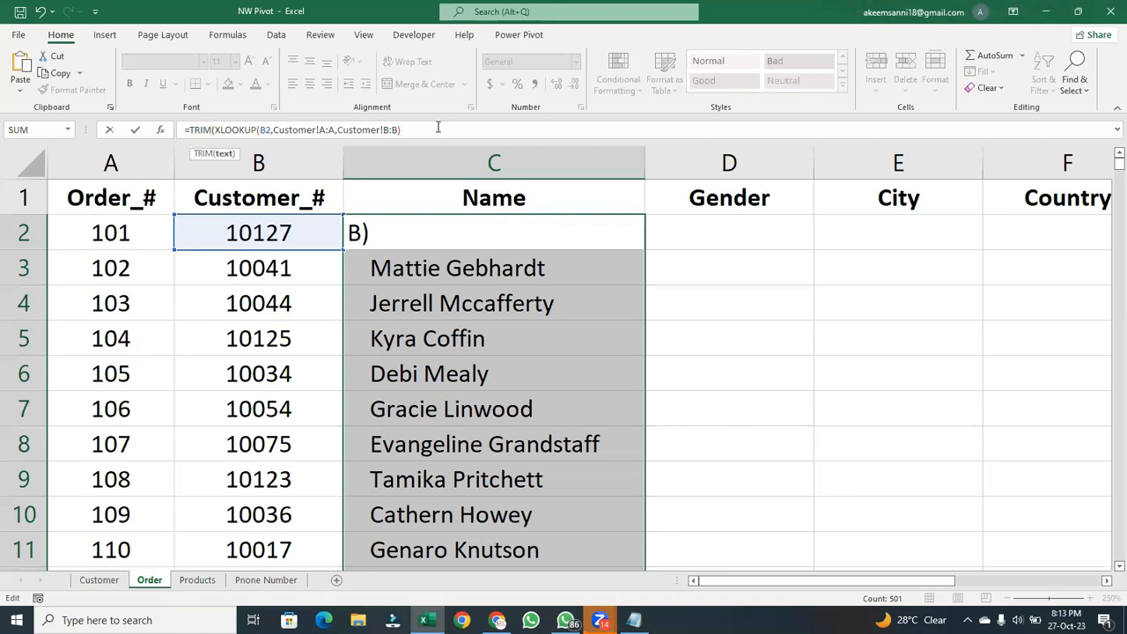
{"action": "type", "text": ")"}
{"action": "key", "text": "Return"}
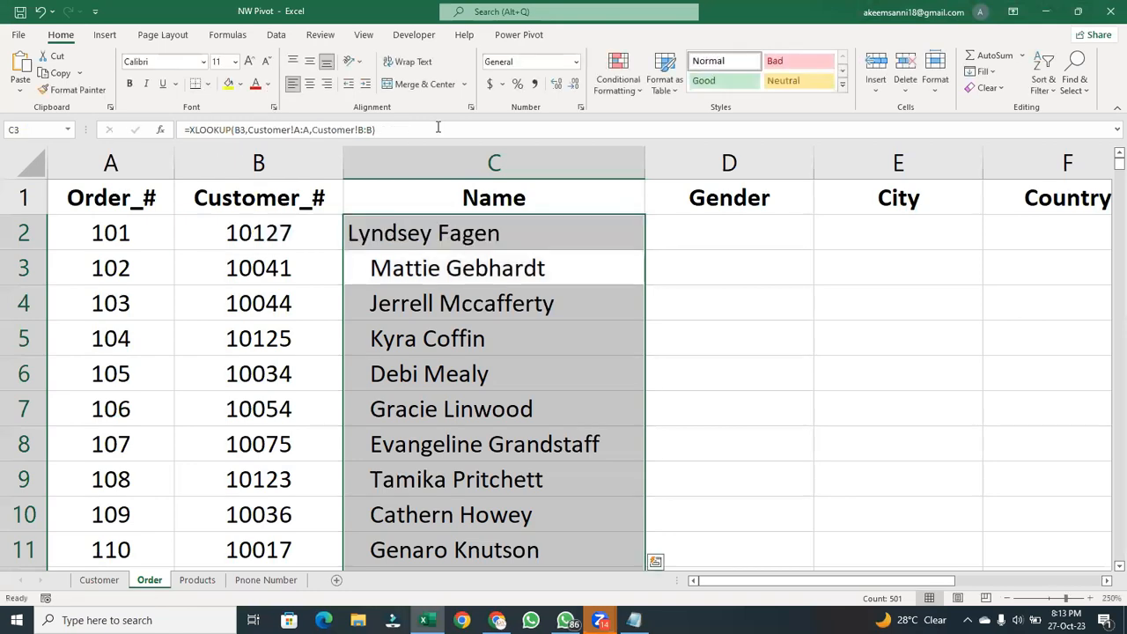
{"action": "left_click", "coordinate": [465, 232]}
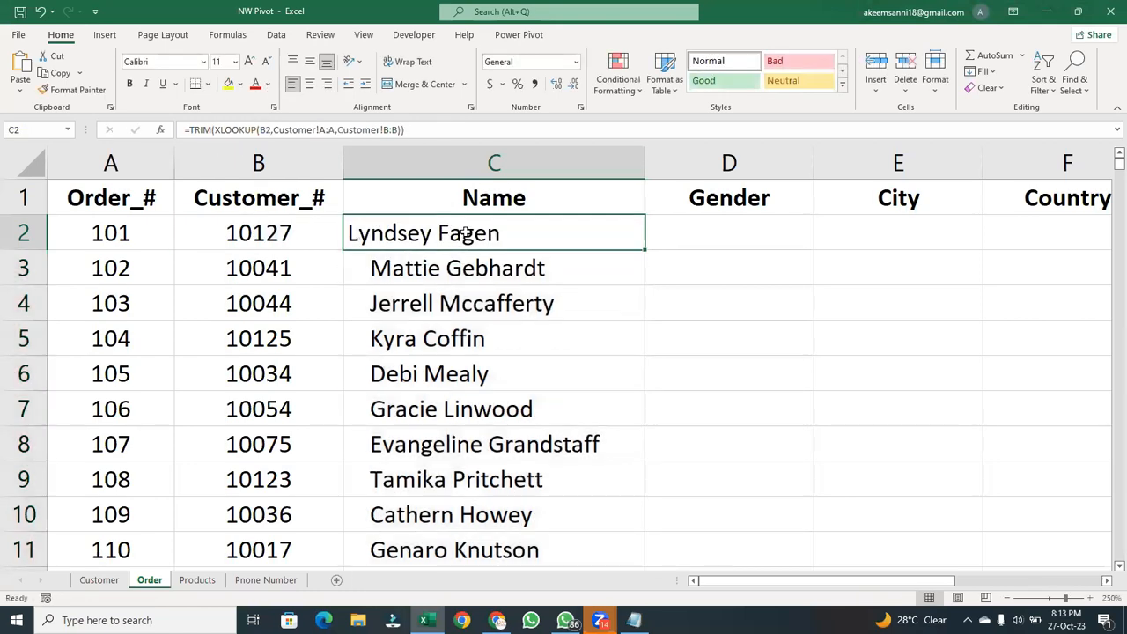
{"action": "double_click", "coordinate": [645, 249]}
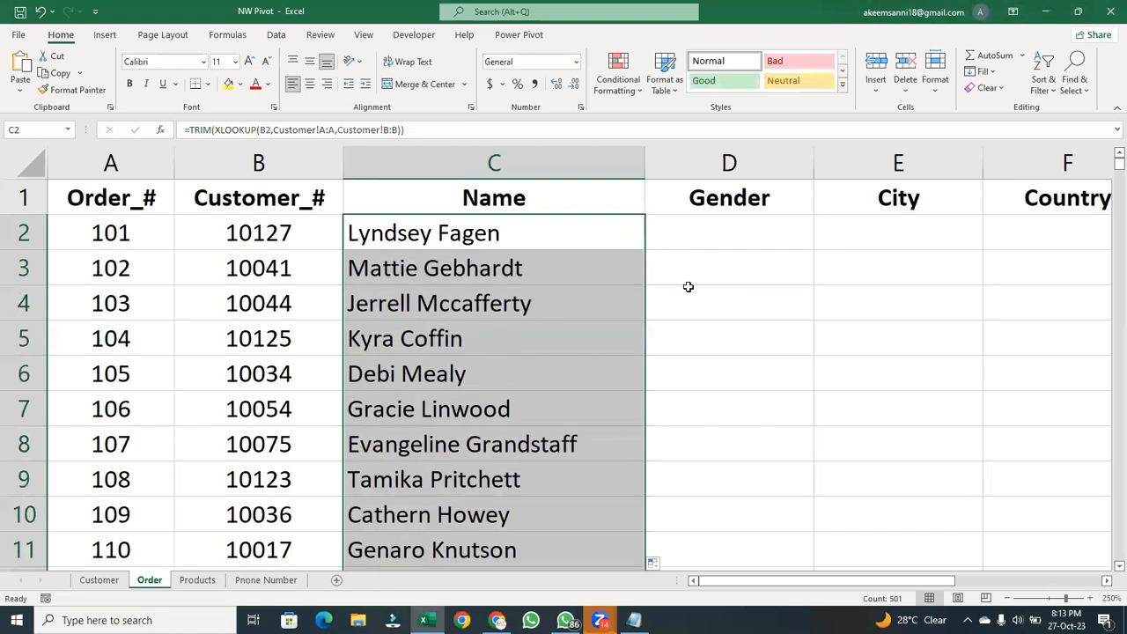
- Start an XLOOKUP formula in Gender cell D2 of the Order sheet with Customer_# cell B2 as the lookup value
{"action": "left_click", "coordinate": [700, 232]}
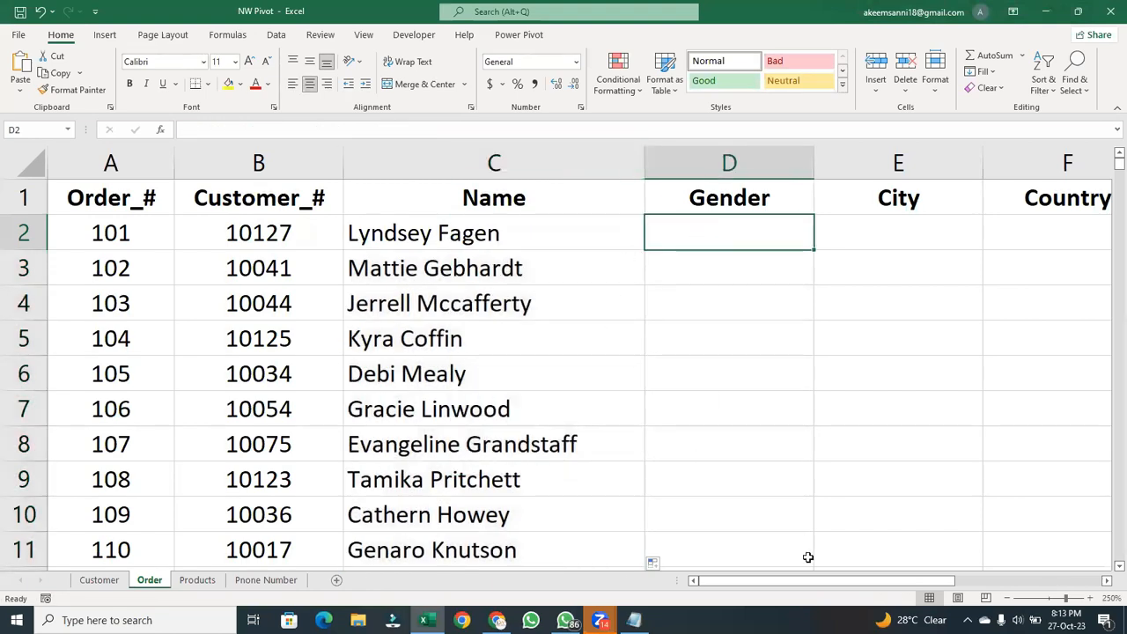
{"action": "left_click_drag", "start_coordinate": [897, 589], "coordinate": [959, 590]}
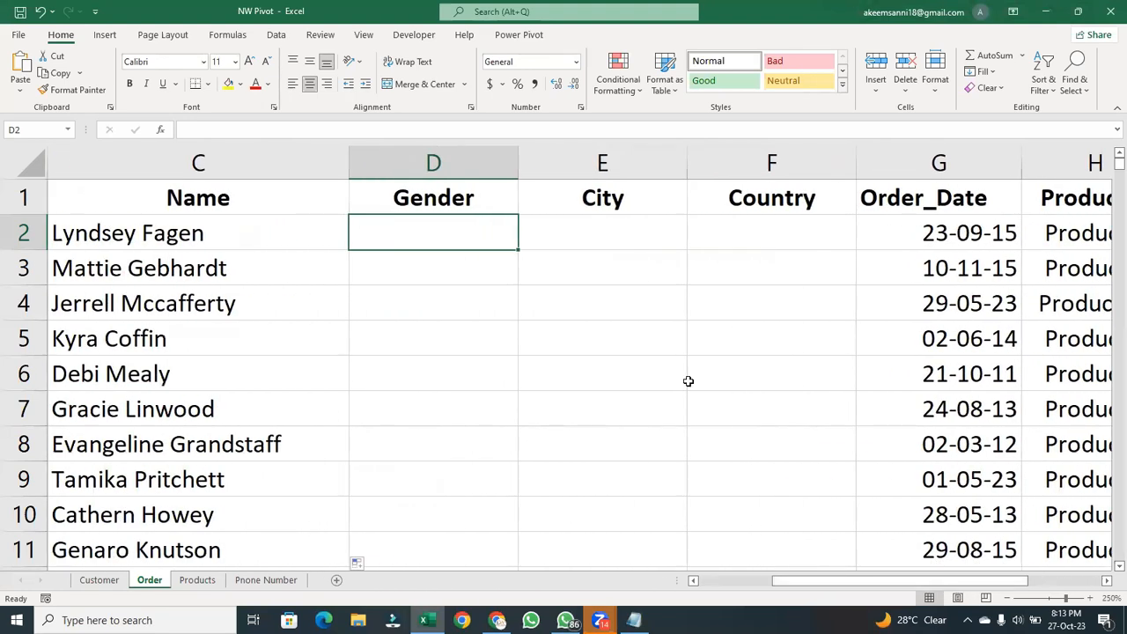
{"action": "type", "text": "="}
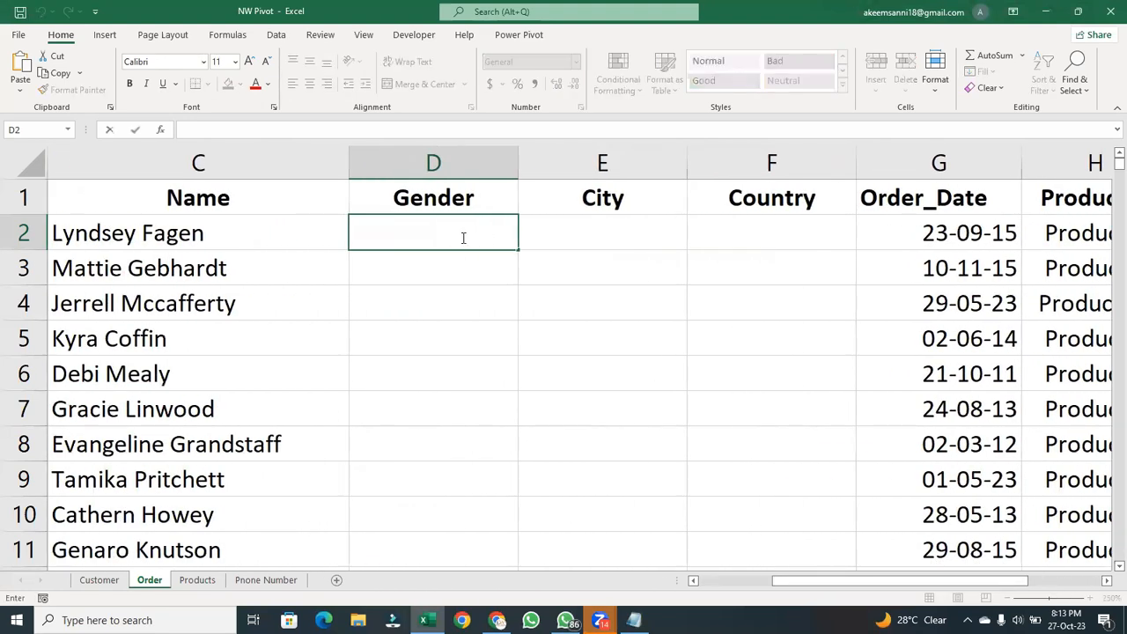
{"action": "type", "text": "xlo"}
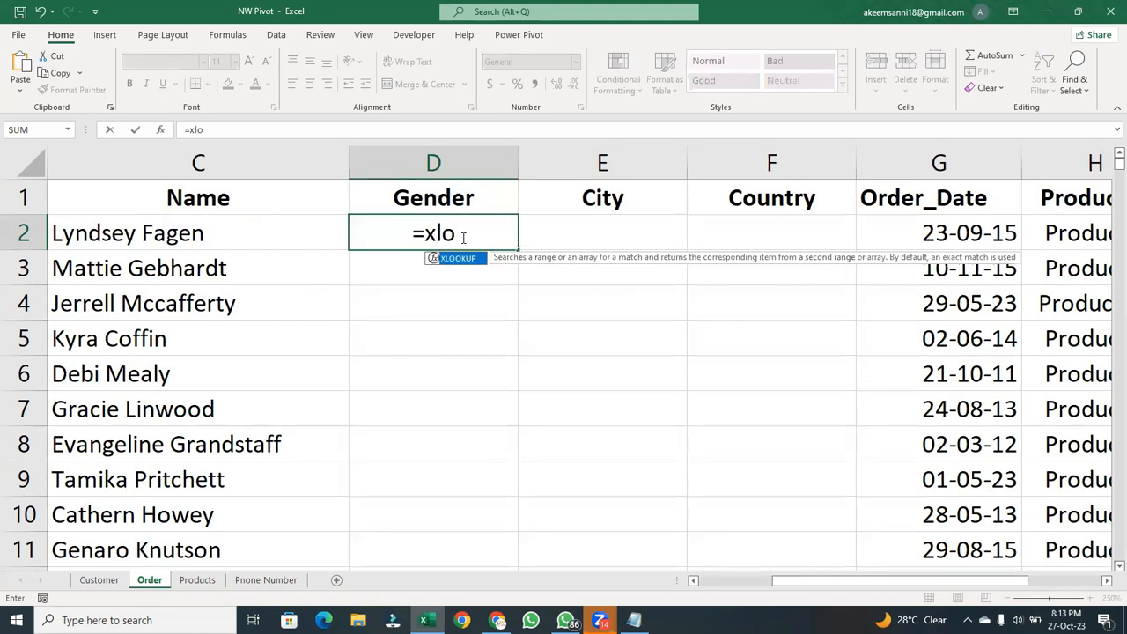
{"action": "key", "text": "Tab"}
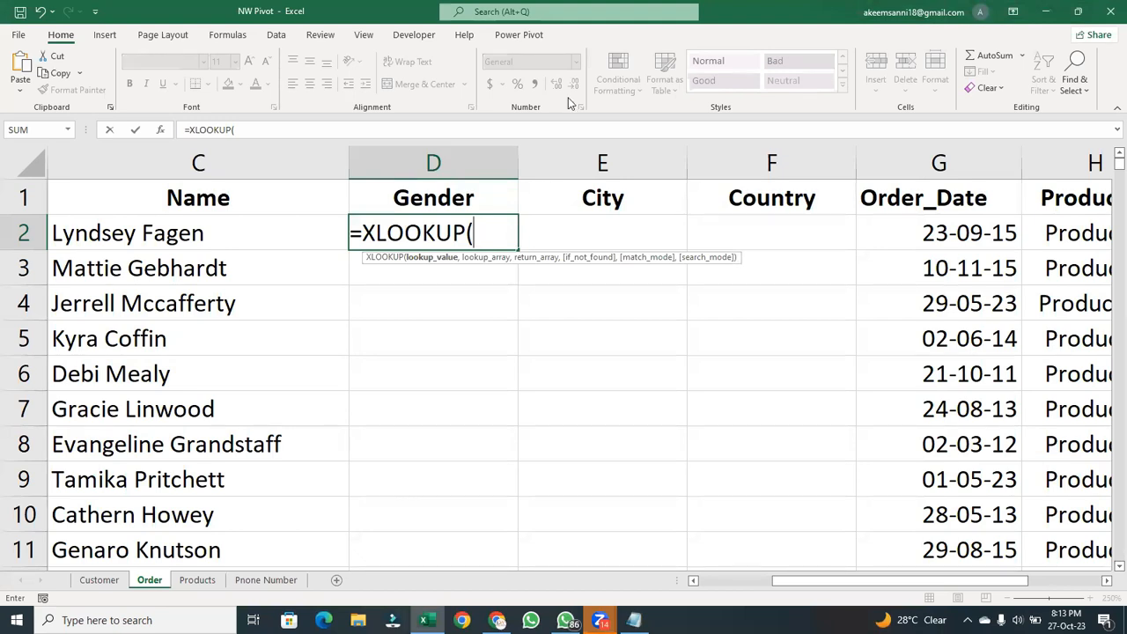
{"action": "left_click_drag", "start_coordinate": [805, 581], "coordinate": [775, 581]}
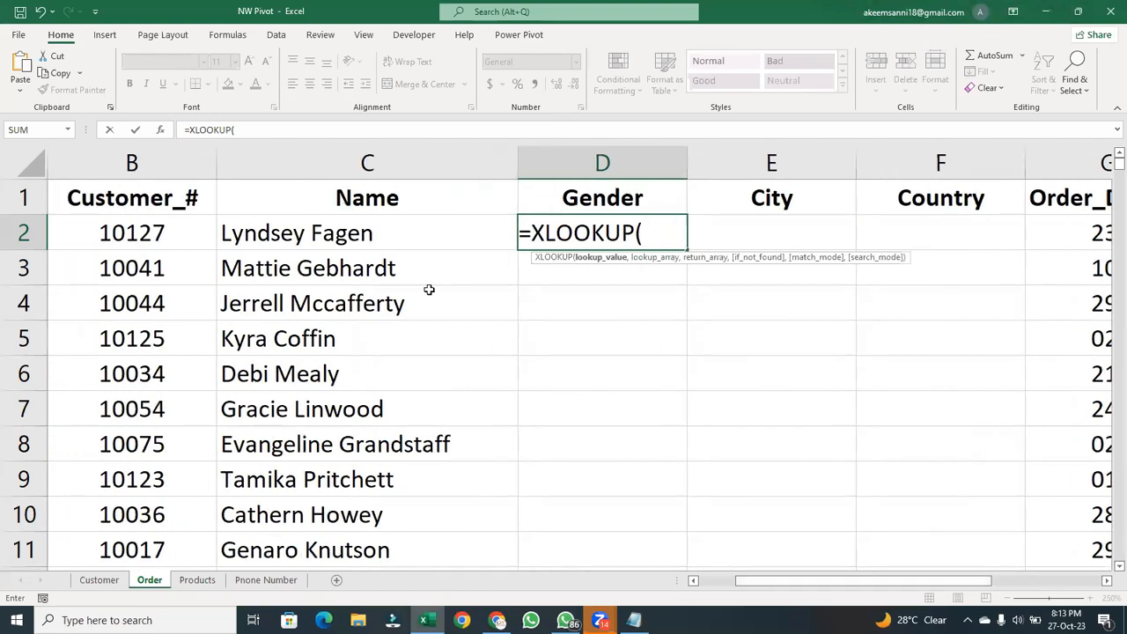
{"action": "left_click", "coordinate": [162, 228]}
{"action": "type", "text": ","}
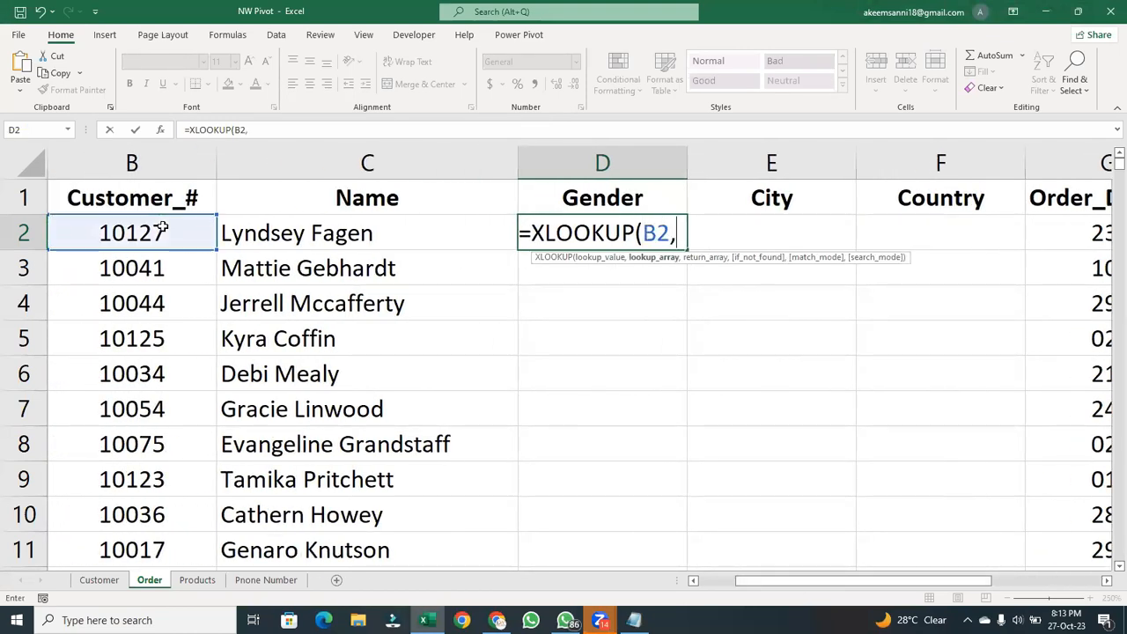
- Complete the Gender formula with Customer sheet column A as lookup array and column C as return array, giving =XLOOKUP(B2,Customer!A:A,Customer!C:C)
{"action": "left_click", "coordinate": [104, 580]}
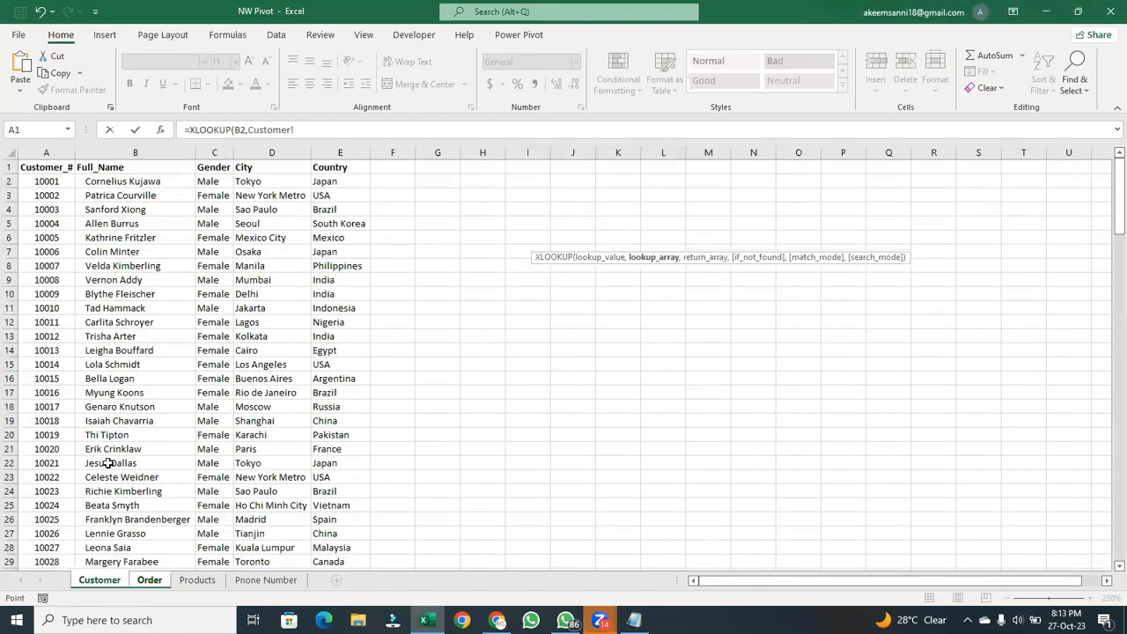
{"action": "left_click", "coordinate": [46, 153]}
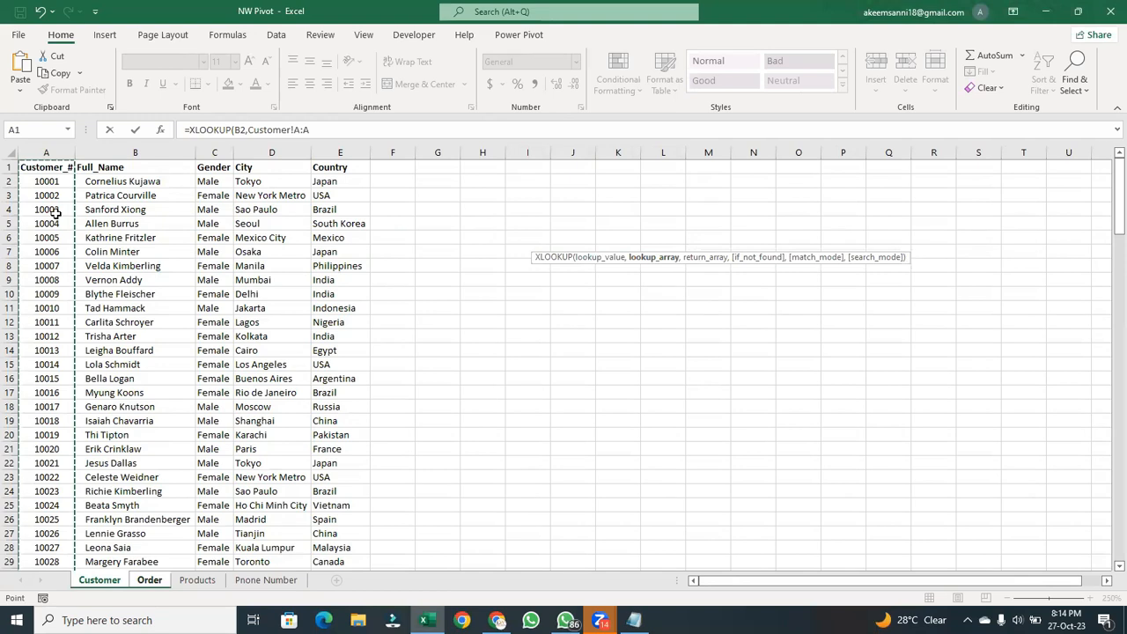
{"action": "type", "text": ","}
{"action": "left_click", "coordinate": [216, 152]}
{"action": "type", "text": ")"}
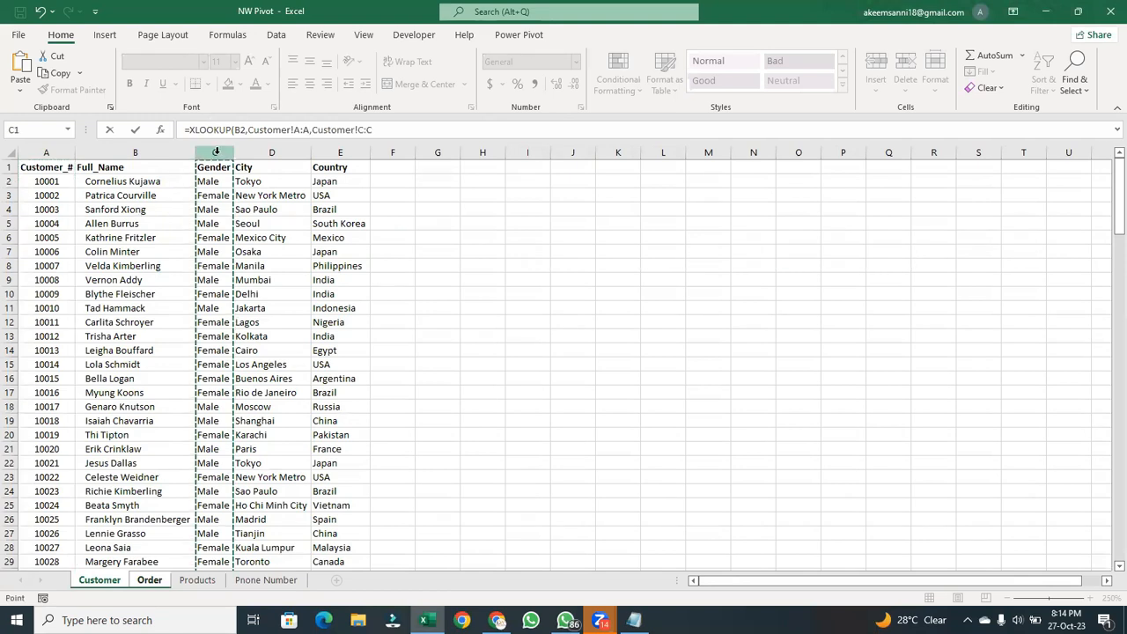
{"action": "key", "text": "Return"}
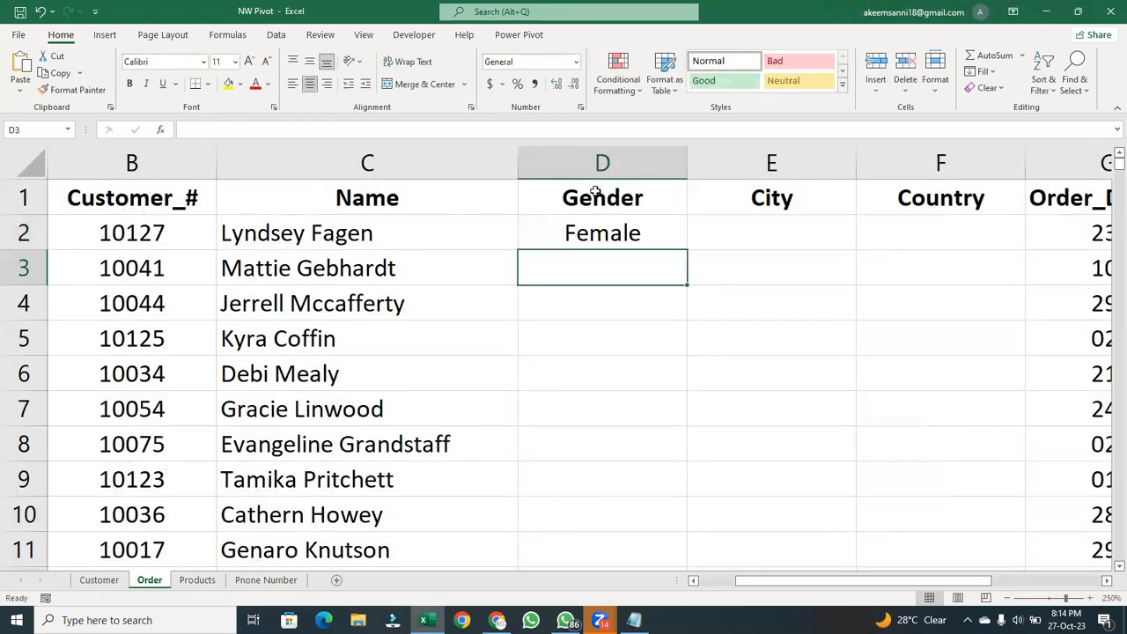
- Fill the D2 formula down the Gender column and left-align the filled cells
{"action": "left_click", "coordinate": [595, 231]}
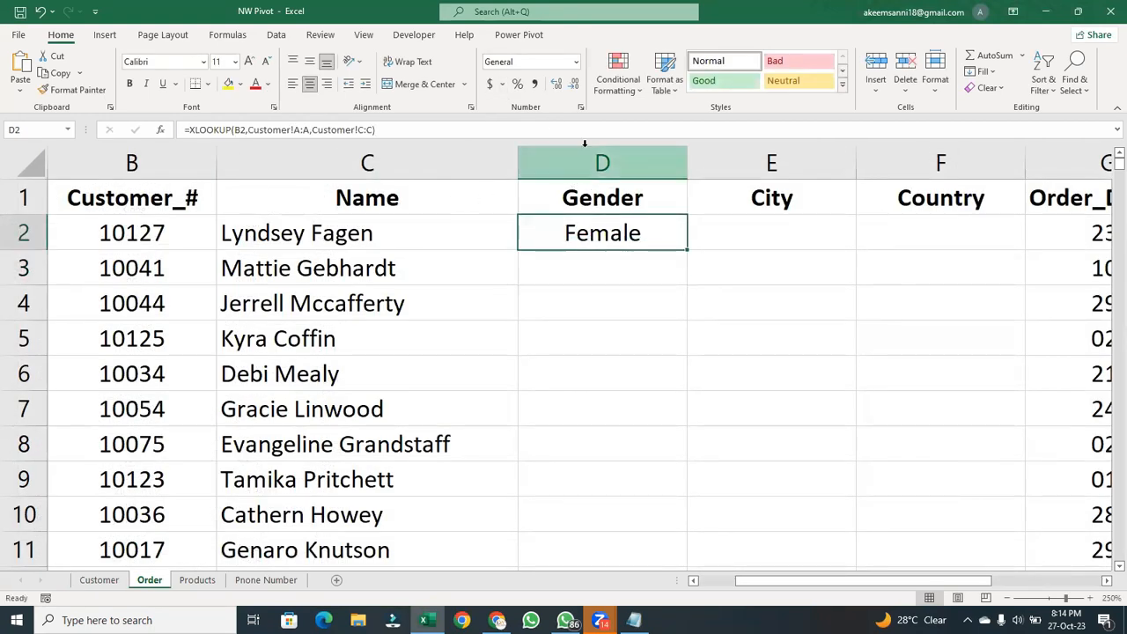
{"action": "double_click", "coordinate": [689, 249]}
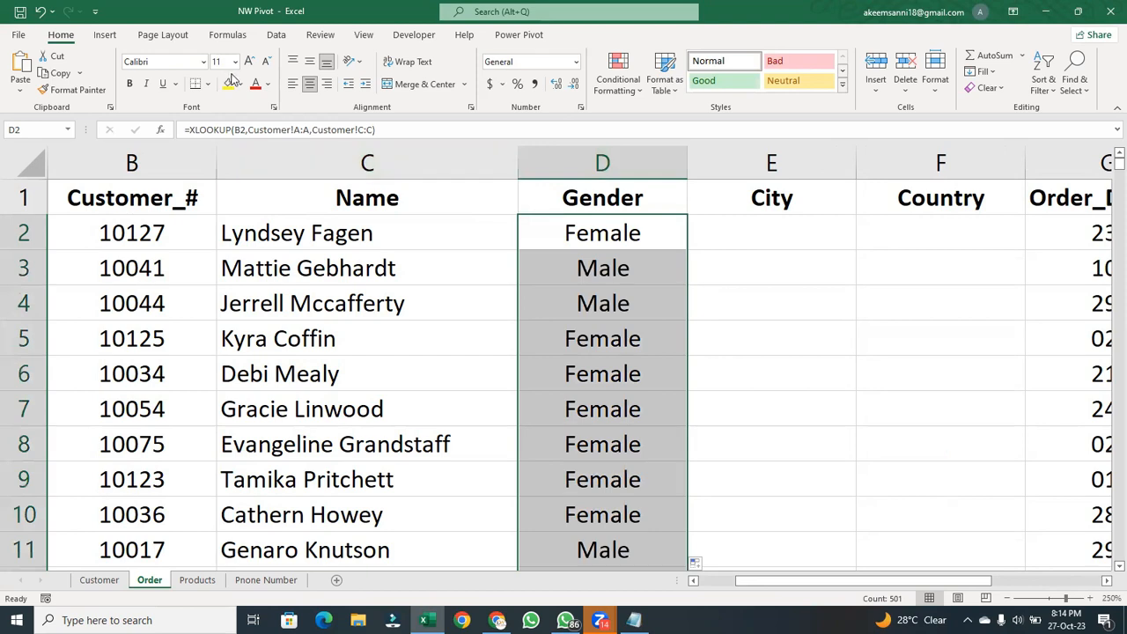
{"action": "left_click", "coordinate": [292, 86]}
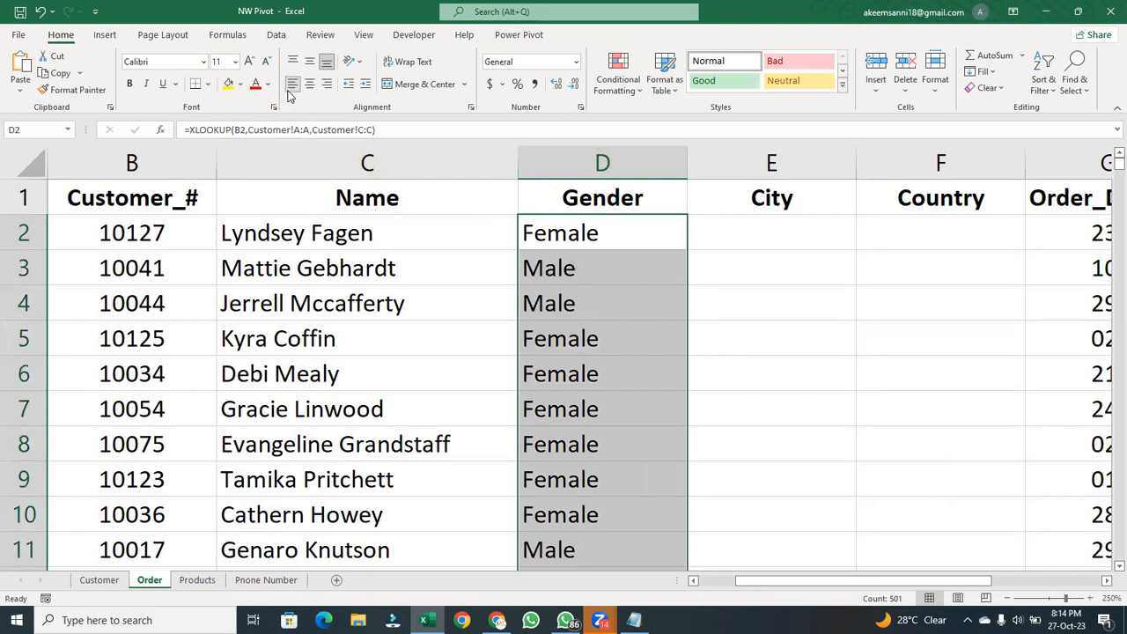
- Start an XLOOKUP formula in City cell E2 with Customer_# cell B2 as the lookup value
{"action": "left_click", "coordinate": [740, 248]}
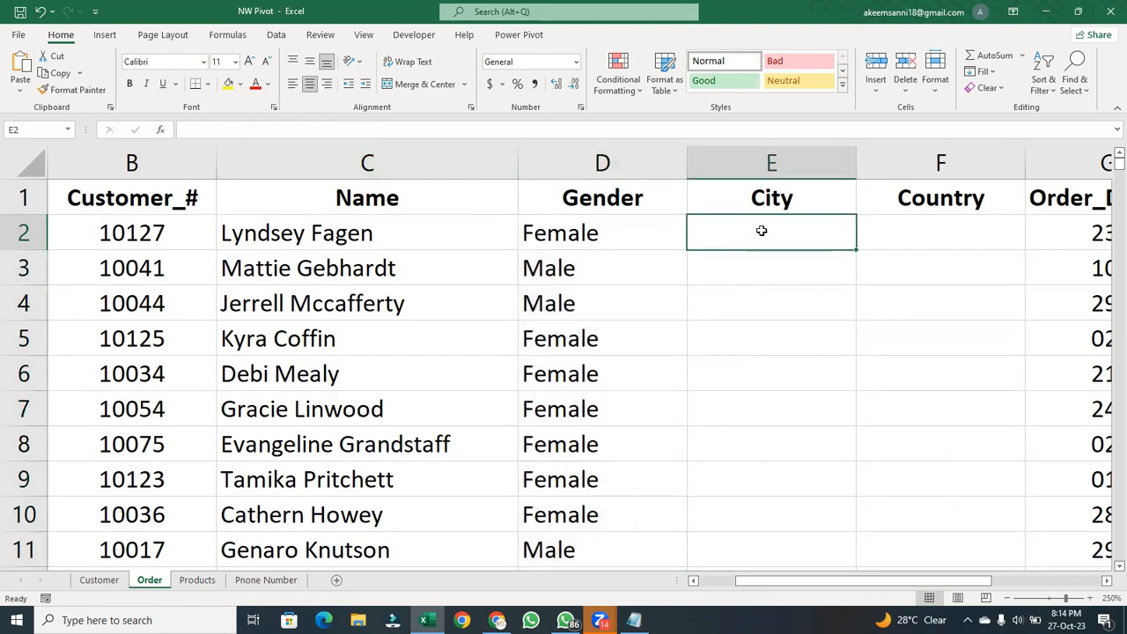
{"action": "type", "text": "=xlo"}
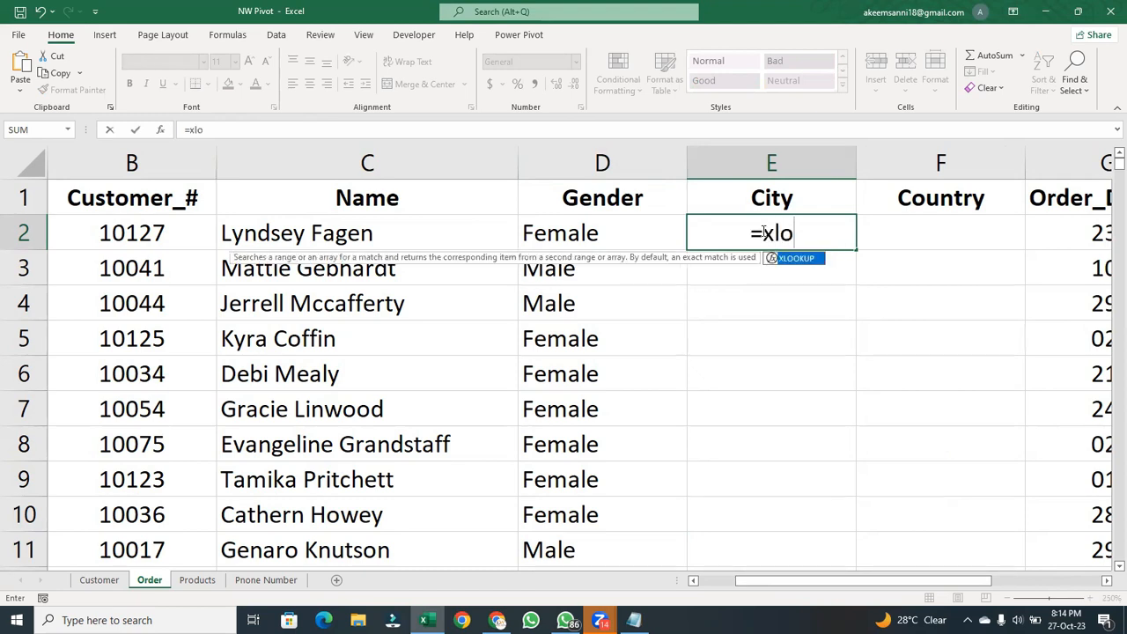
{"action": "key", "text": "Tab"}
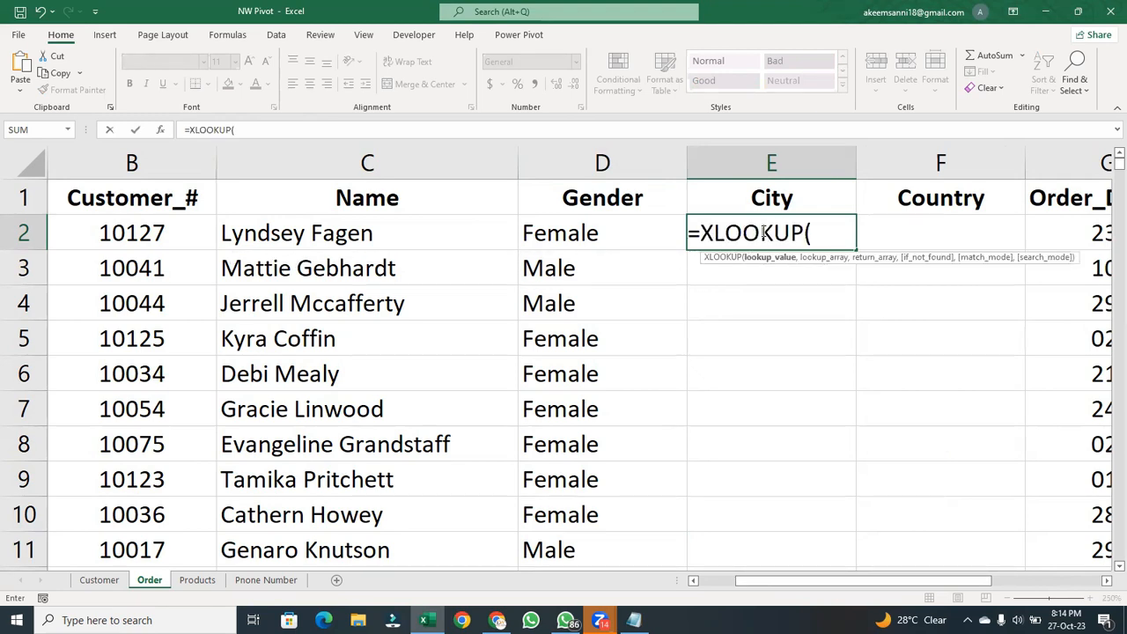
{"action": "left_click", "coordinate": [131, 233]}
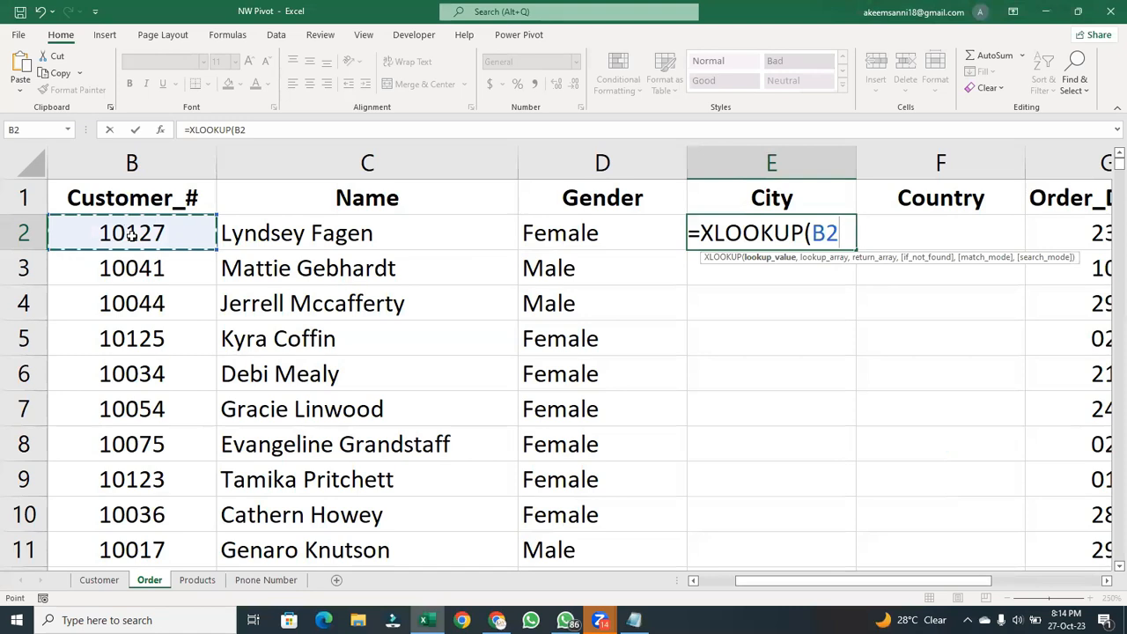
{"action": "type", "text": ","}
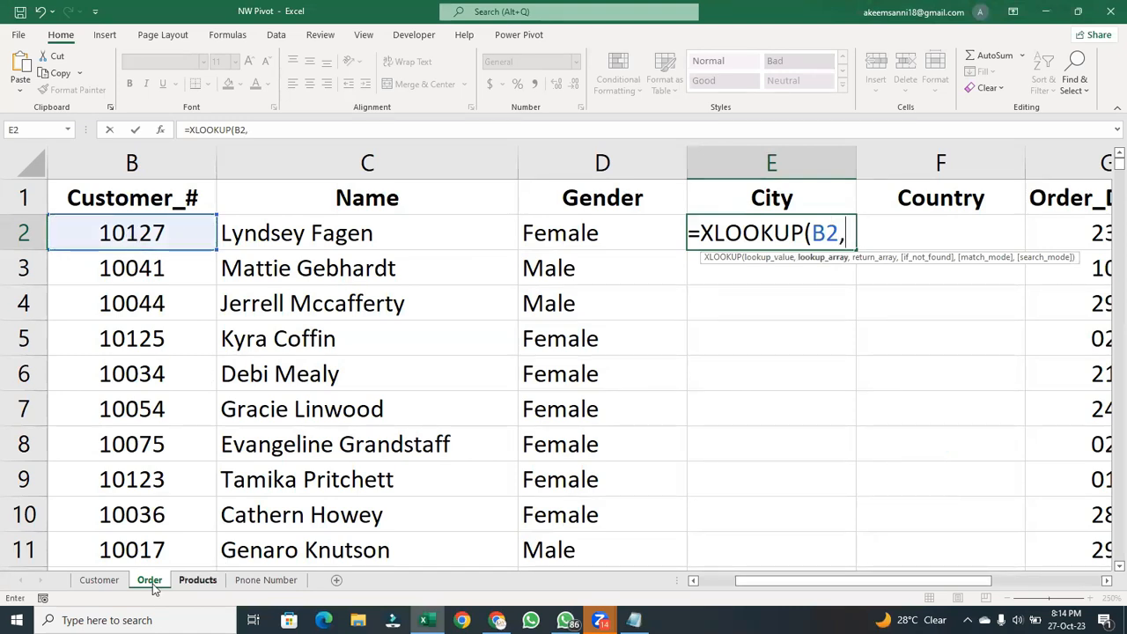
- Complete the City formula with Customer sheet column A as lookup array and column D as return array, giving =XLOOKUP(B2,Customer!A:A,Customer!D:D)
{"action": "left_click", "coordinate": [116, 581]}
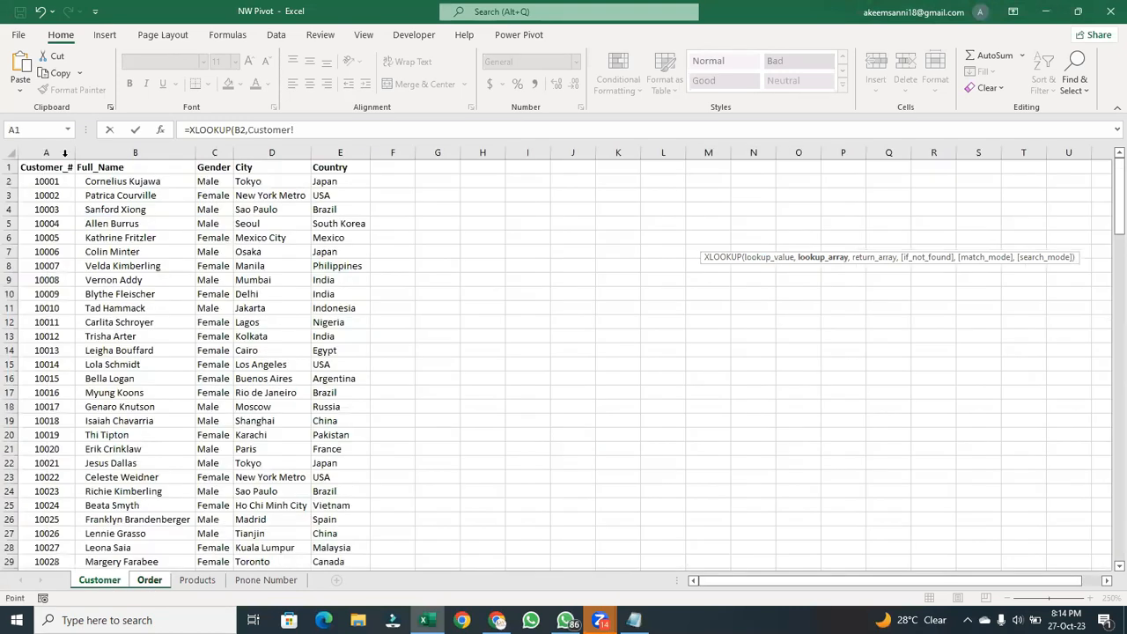
{"action": "left_click", "coordinate": [62, 146]}
{"action": "type", "text": ","}
{"action": "left_click", "coordinate": [294, 146]}
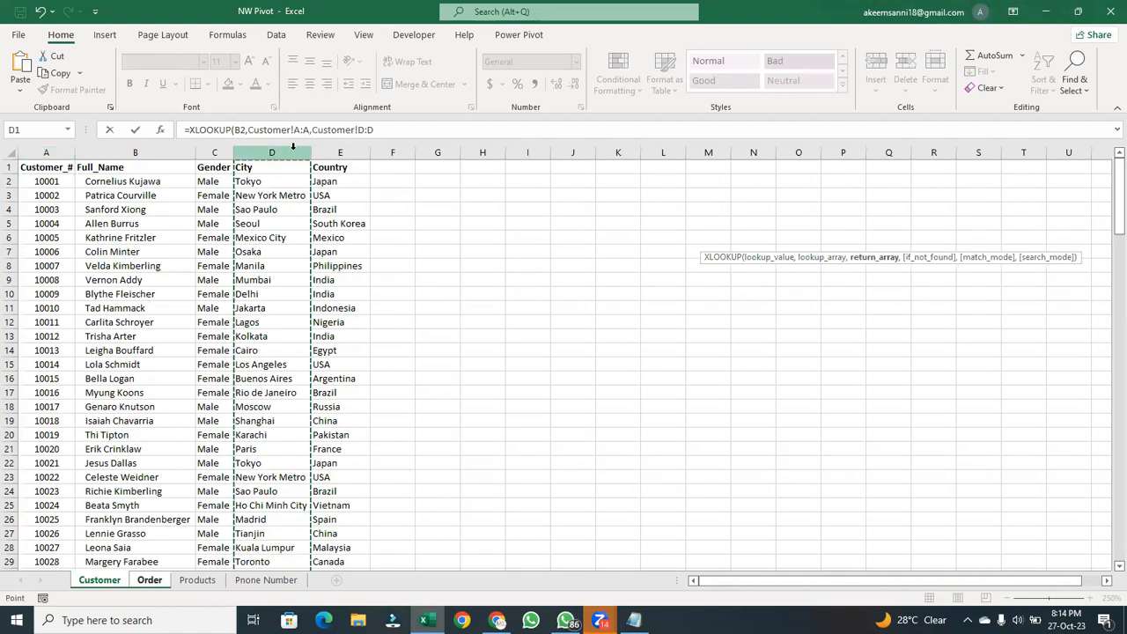
{"action": "type", "text": ")"}
{"action": "key", "text": "Return"}
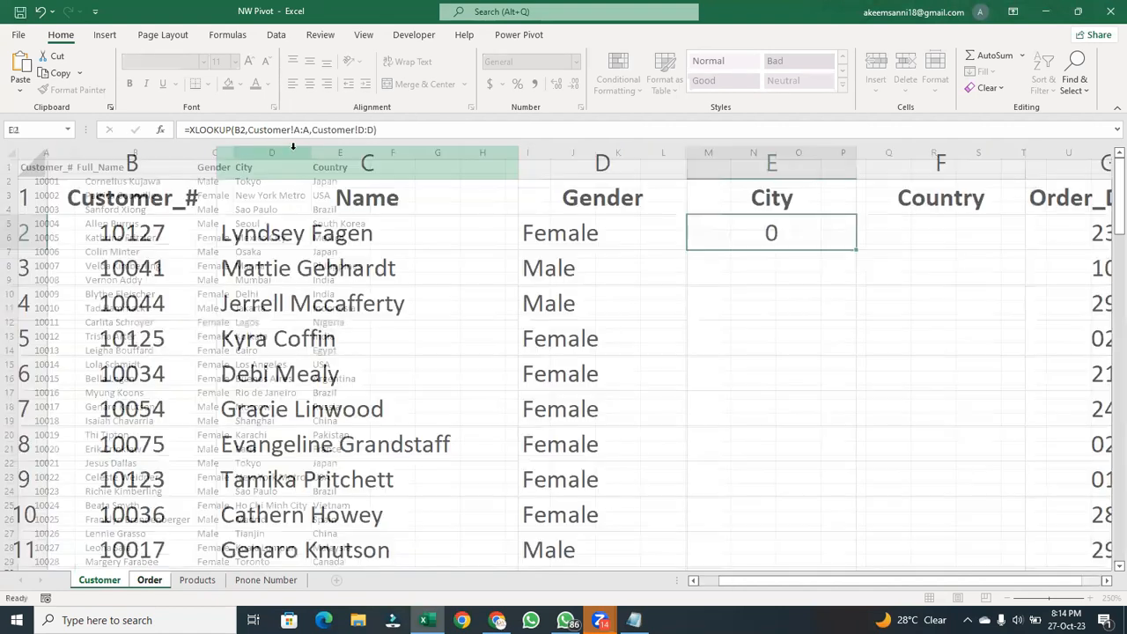
- Auto-fit the City column's width to its content and fill the E2 formula down the column
{"action": "left_click_drag", "start_coordinate": [856, 167], "coordinate": [856, 166]}
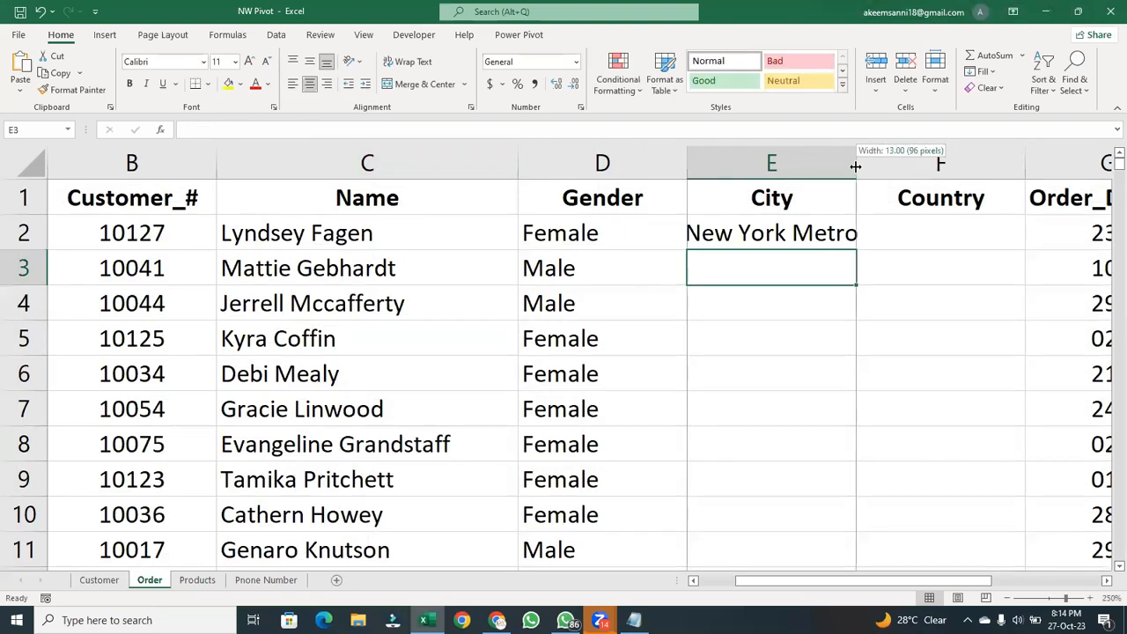
{"action": "double_click", "coordinate": [855, 167]}
{"action": "left_click", "coordinate": [794, 236]}
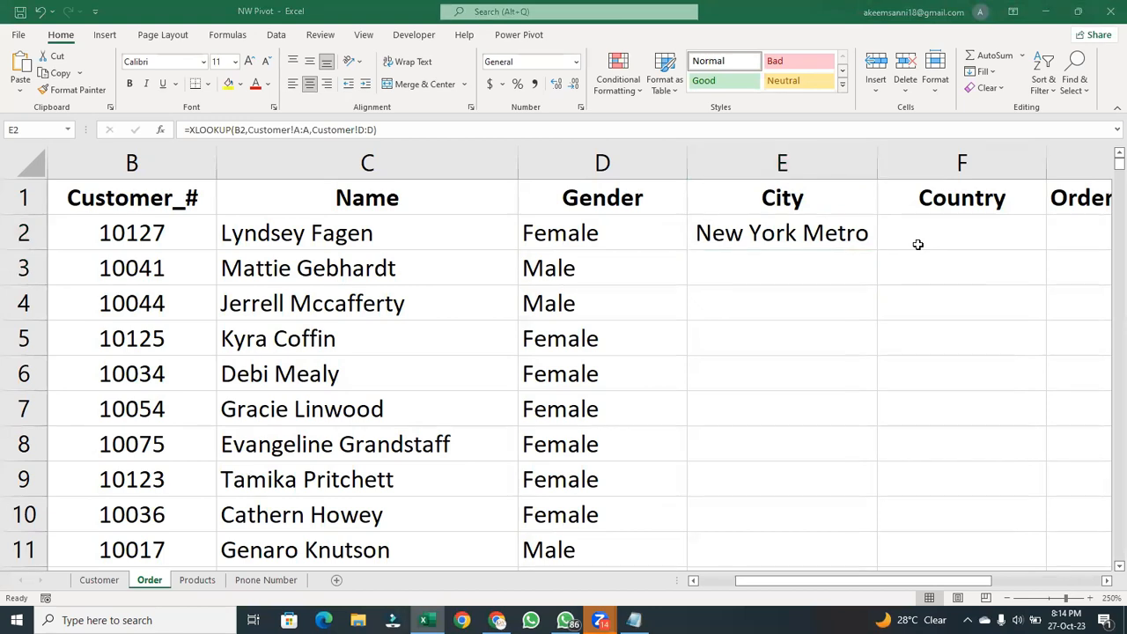
{"action": "left_click", "coordinate": [779, 231]}
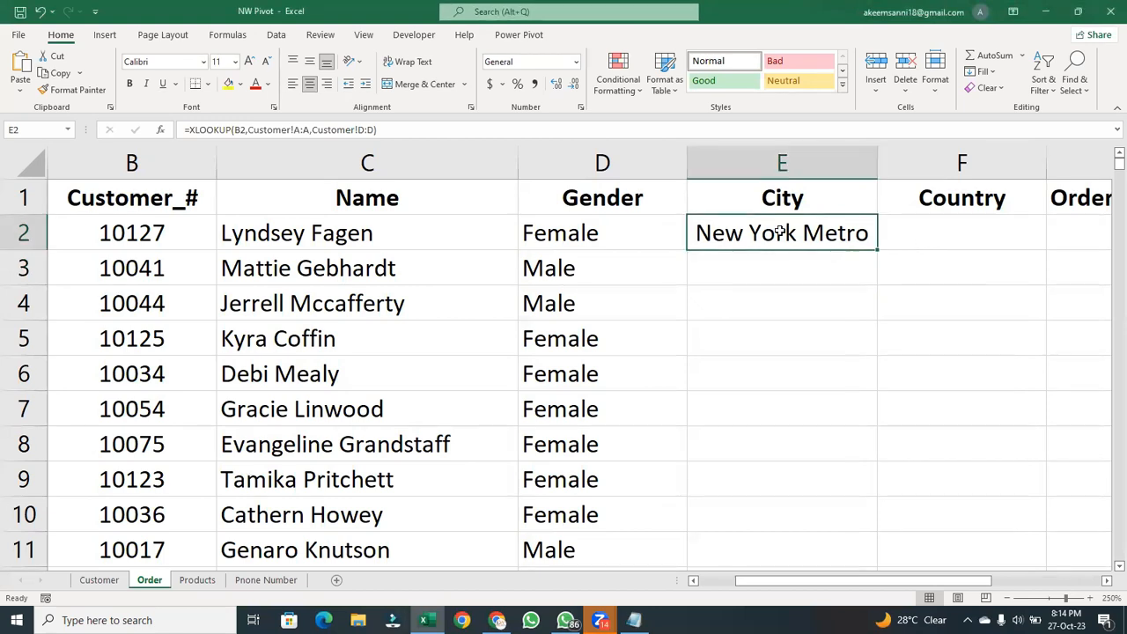
{"action": "double_click", "coordinate": [876, 248]}
- Left-align the filled City cells
{"action": "left_click", "coordinate": [293, 85]}
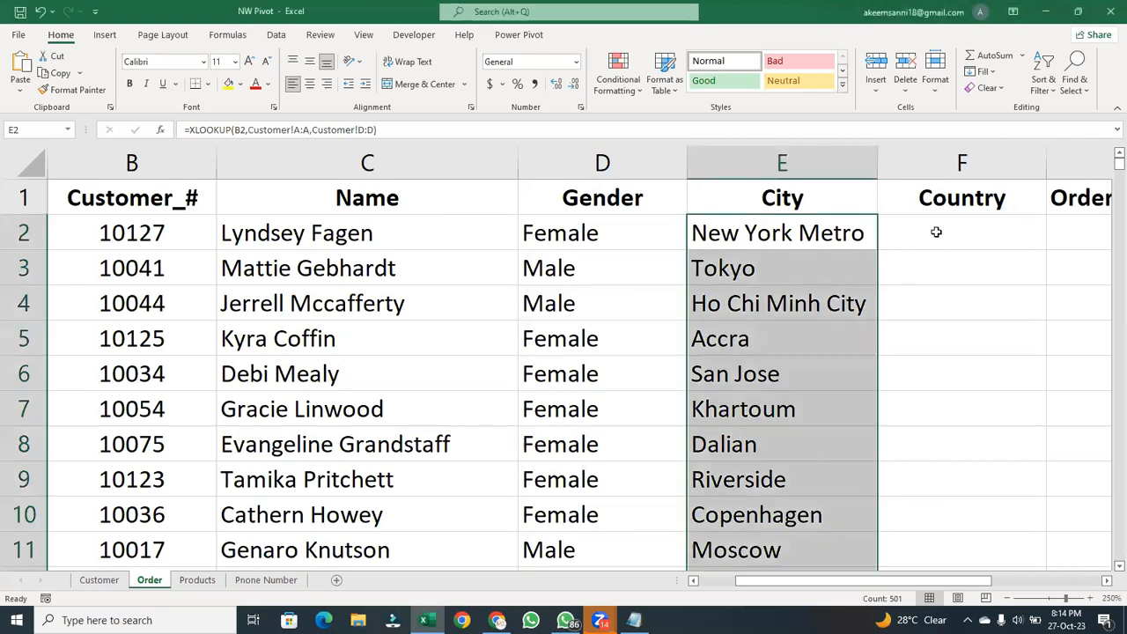
{"action": "key", "text": "F2"}
{"action": "key", "text": "Return"}
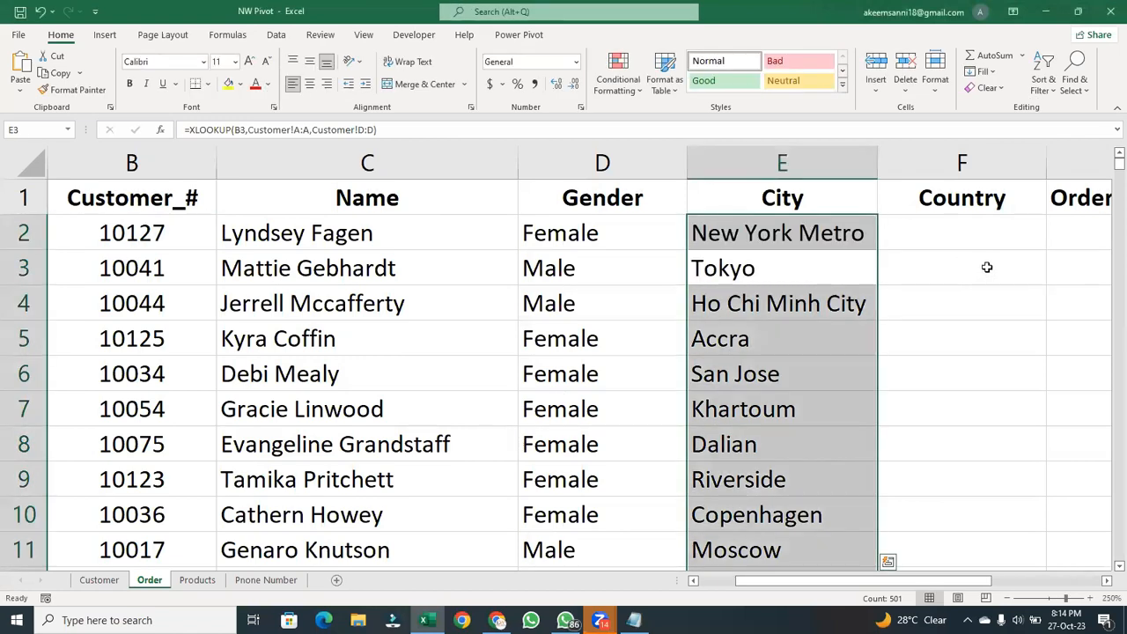
- Start an XLOOKUP formula in Country cell F2 with Customer_# cell B2 as the lookup value
{"action": "left_click", "coordinate": [980, 244]}
{"action": "left_click_drag", "start_coordinate": [935, 583], "coordinate": [1008, 586]}
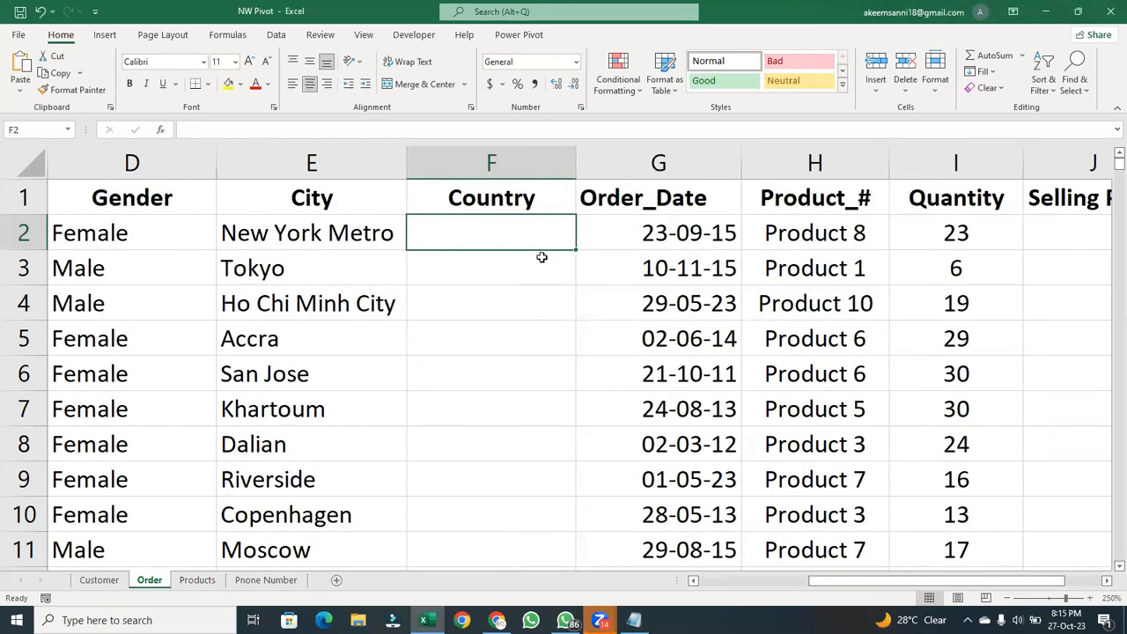
{"action": "key", "text": "alt+Tab"}
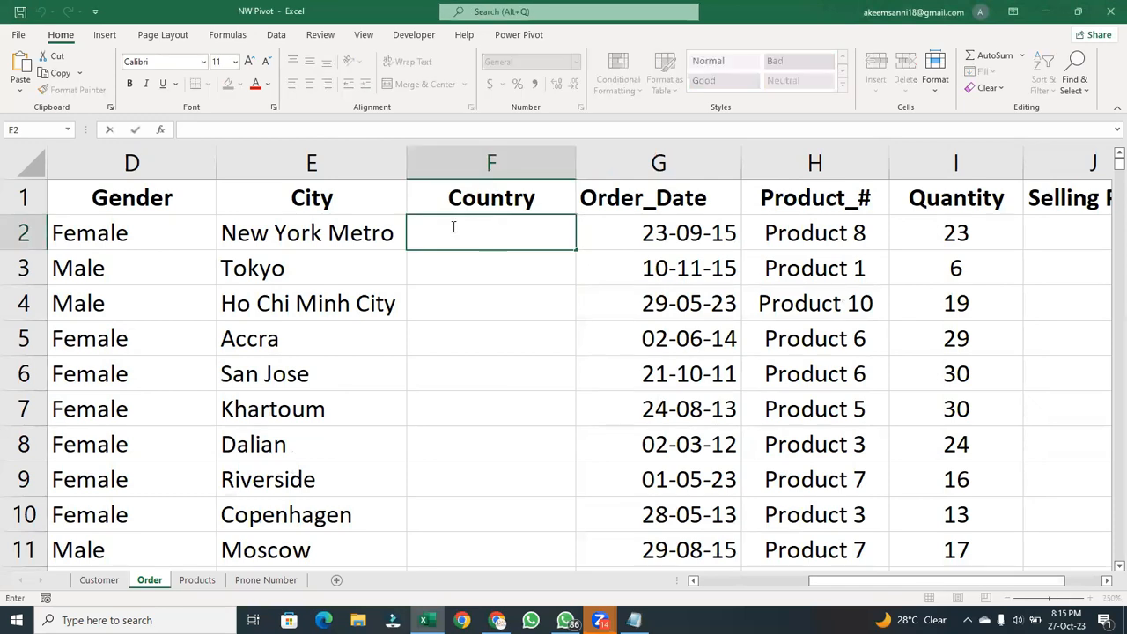
{"action": "type", "text": "=xlo"}
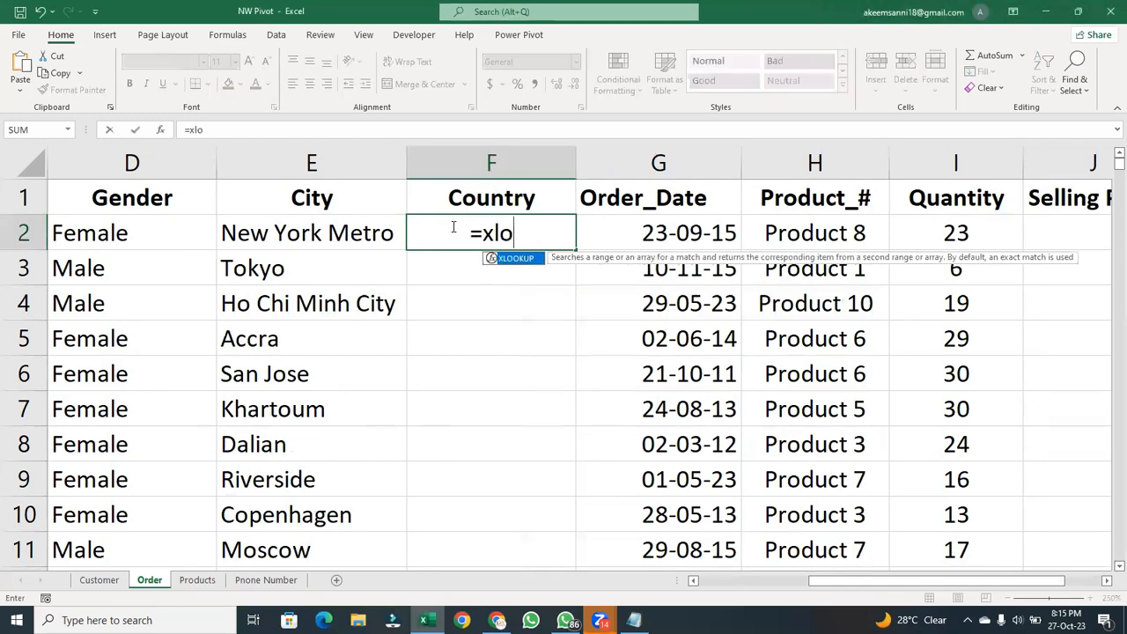
{"action": "key", "text": "Tab"}
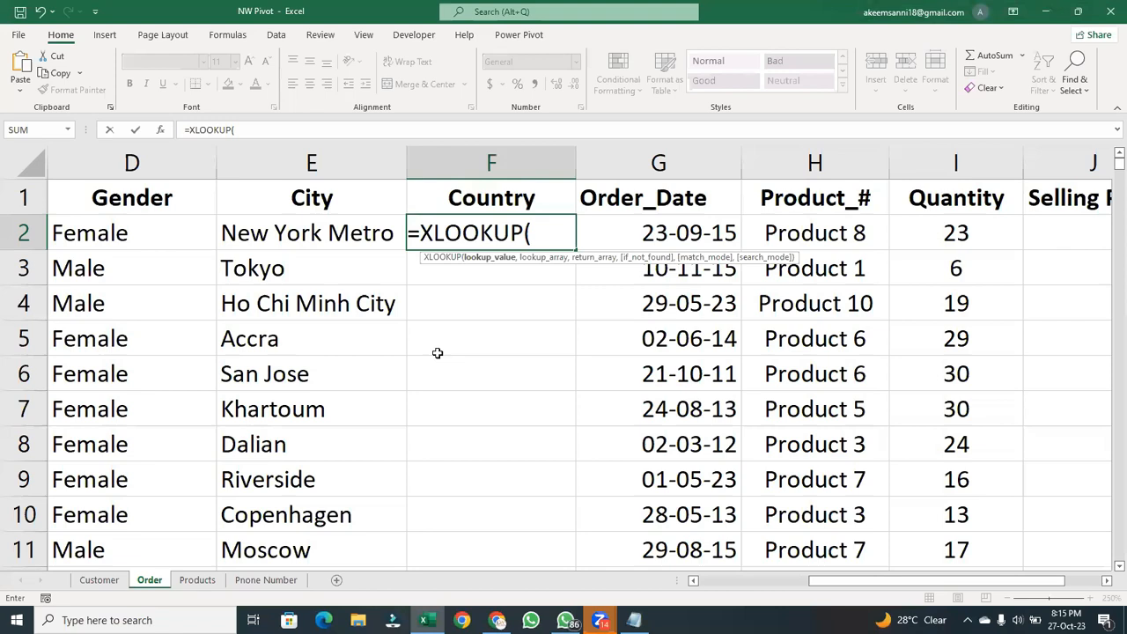
{"action": "left_click_drag", "start_coordinate": [859, 582], "coordinate": [786, 583]}
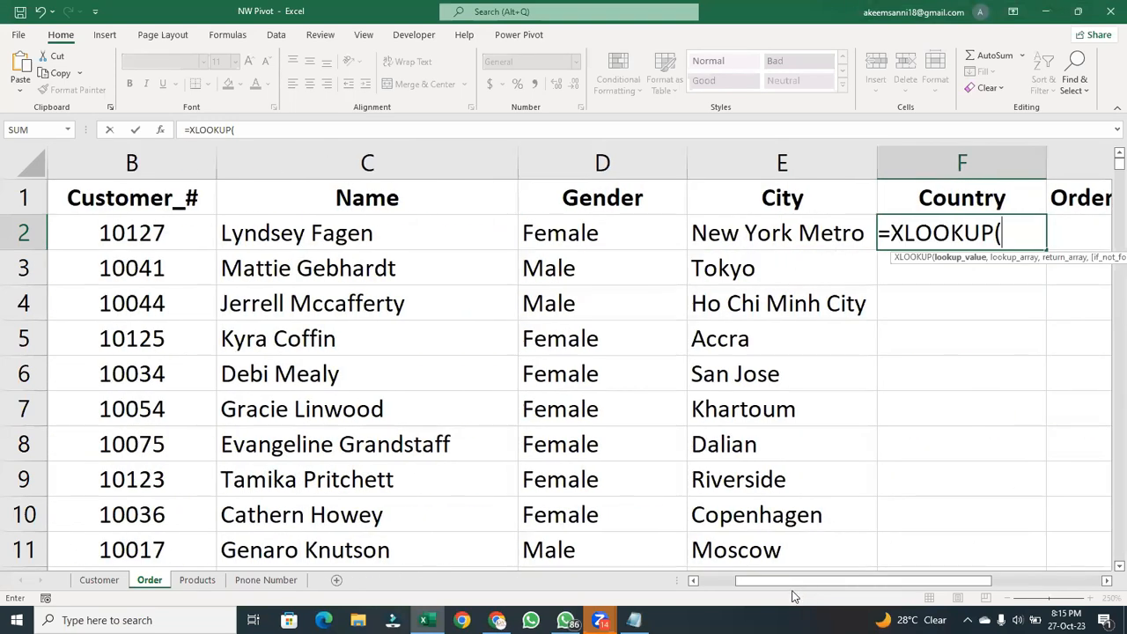
{"action": "left_click", "coordinate": [99, 226]}
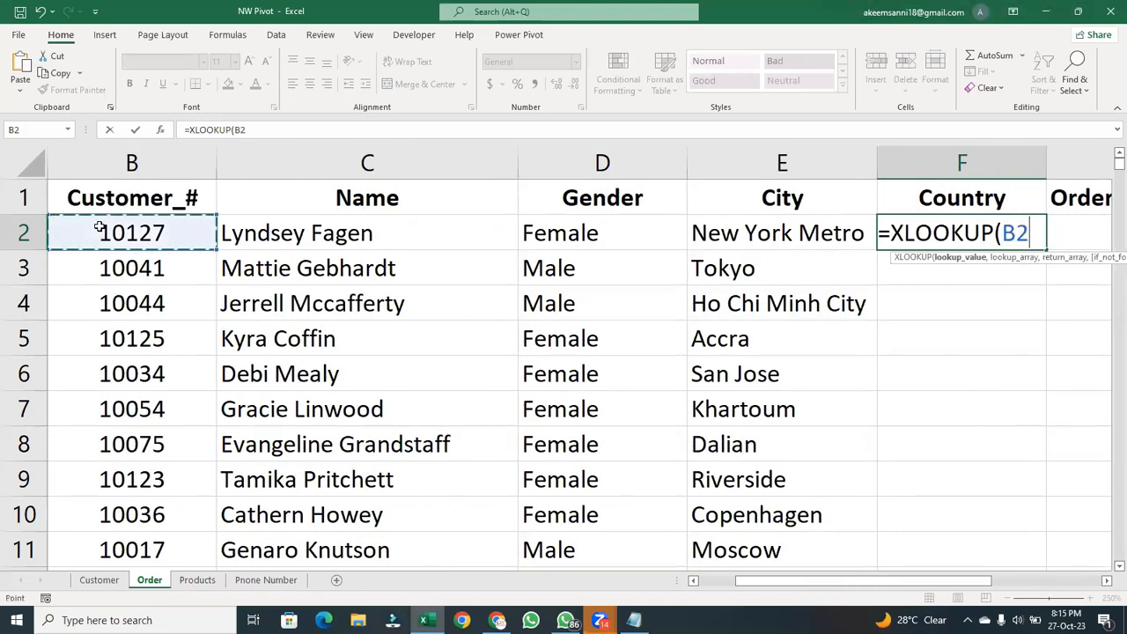
{"action": "type", "text": ",Customer!"}
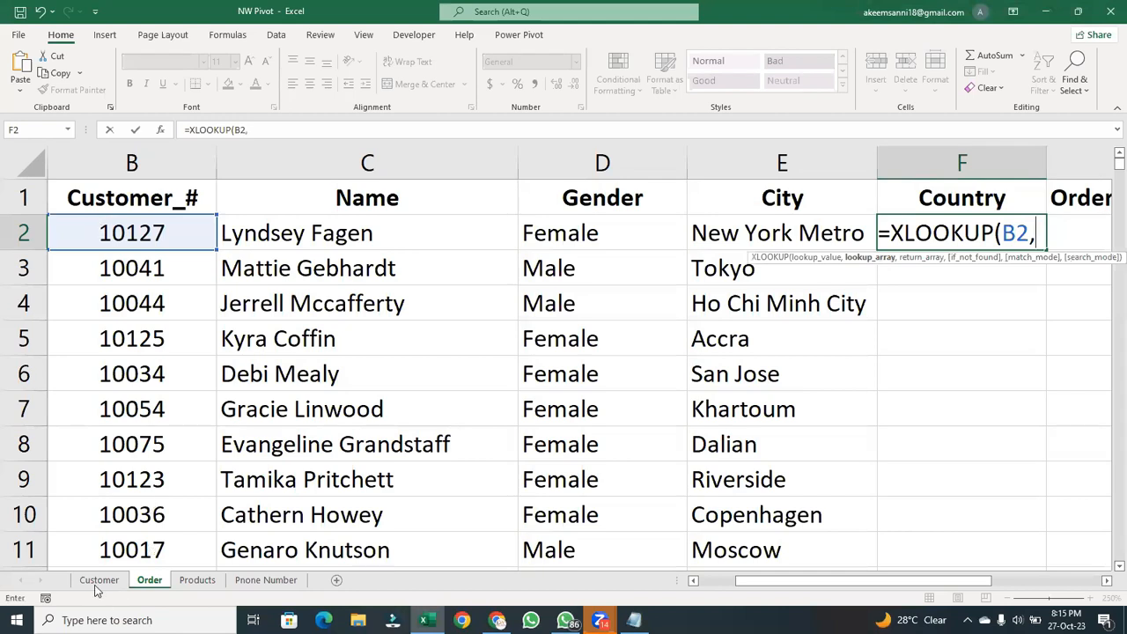
- Complete the Country formula with Customer sheet column A as lookup array and column E as return array, giving =XLOOKUP(B2,Customer!A:A,Customer!E:E)
{"action": "left_click", "coordinate": [97, 581]}
{"action": "left_click", "coordinate": [50, 148]}
{"action": "type", "text": ","}
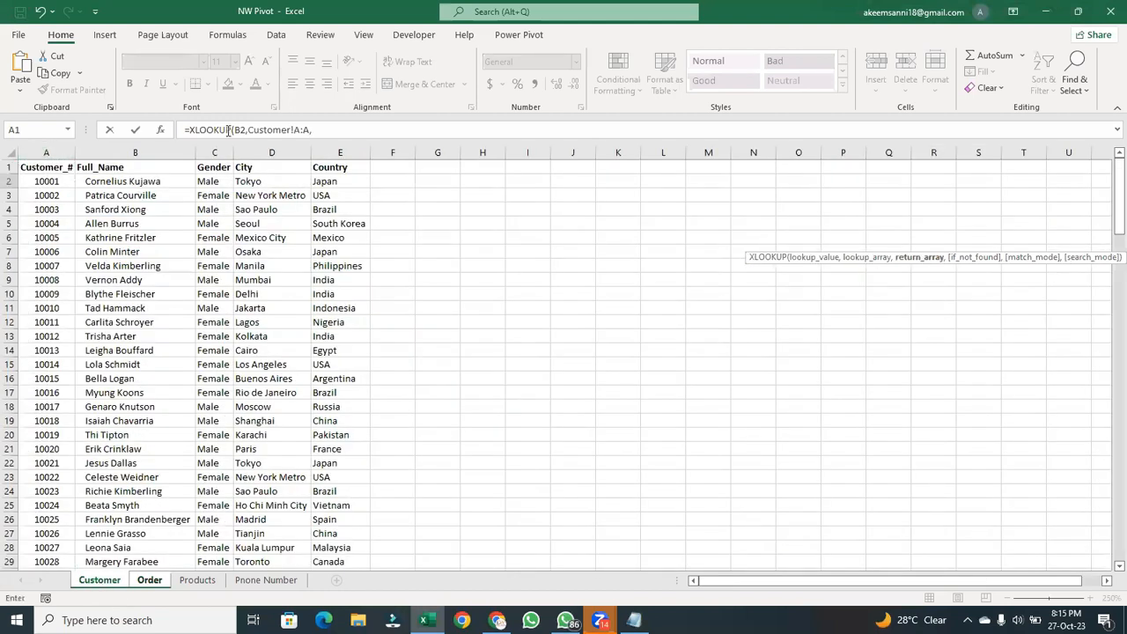
{"action": "left_click", "coordinate": [350, 148]}
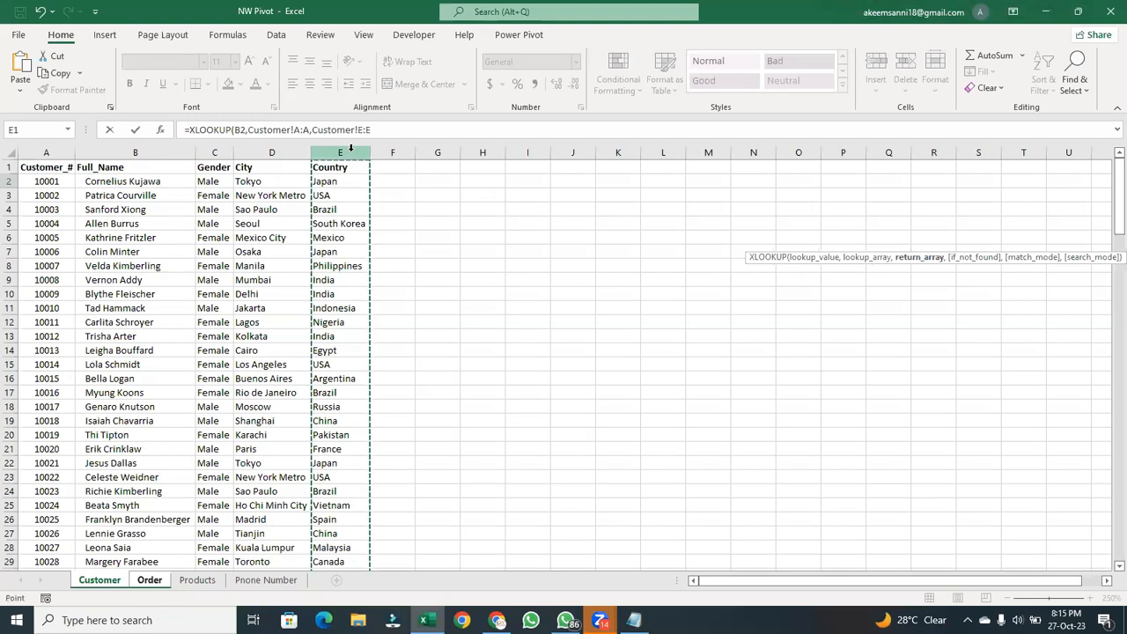
{"action": "type", "text": ")"}
{"action": "key", "text": "Return"}
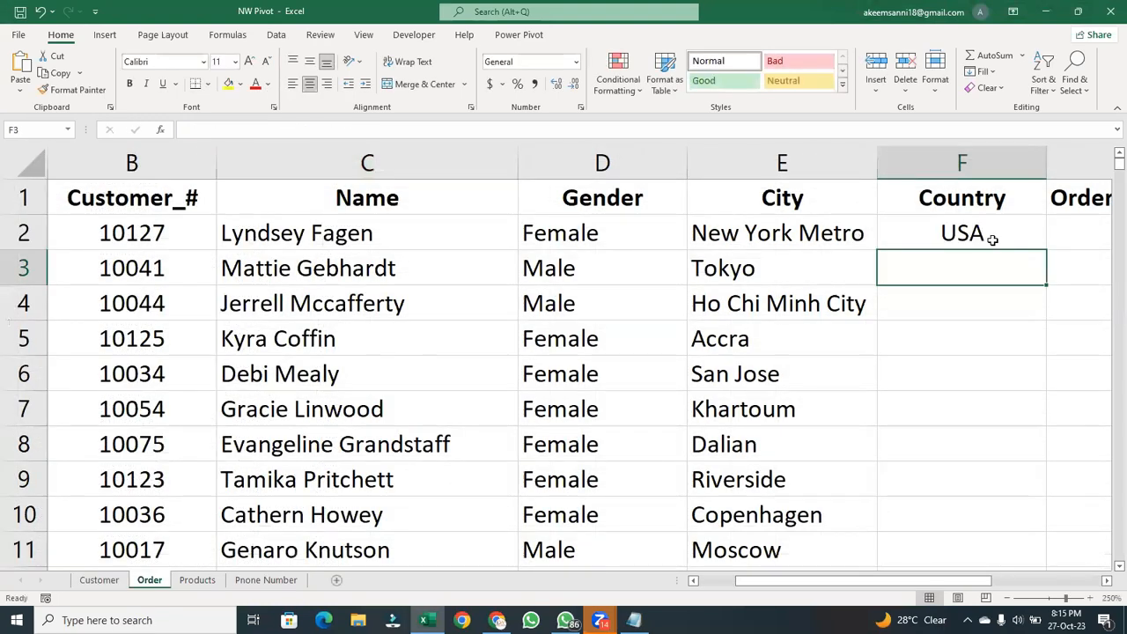
- Fill the F2 formula down the Country column and left-align the filled cells
{"action": "left_click", "coordinate": [990, 239]}
{"action": "double_click", "coordinate": [1046, 250]}
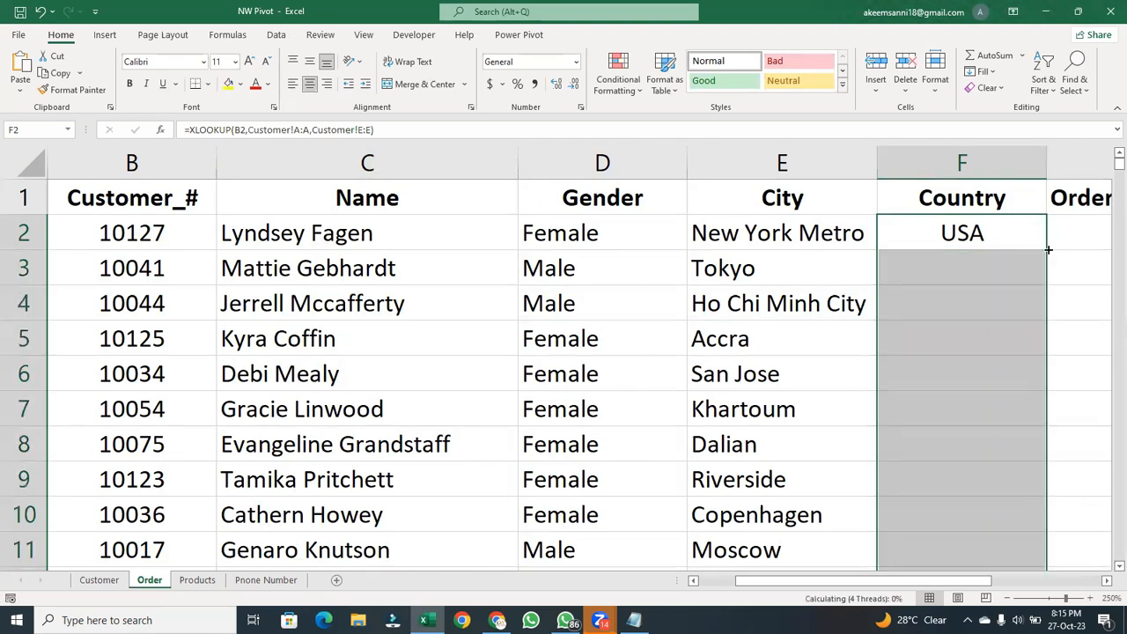
{"action": "left_click", "coordinate": [293, 84]}
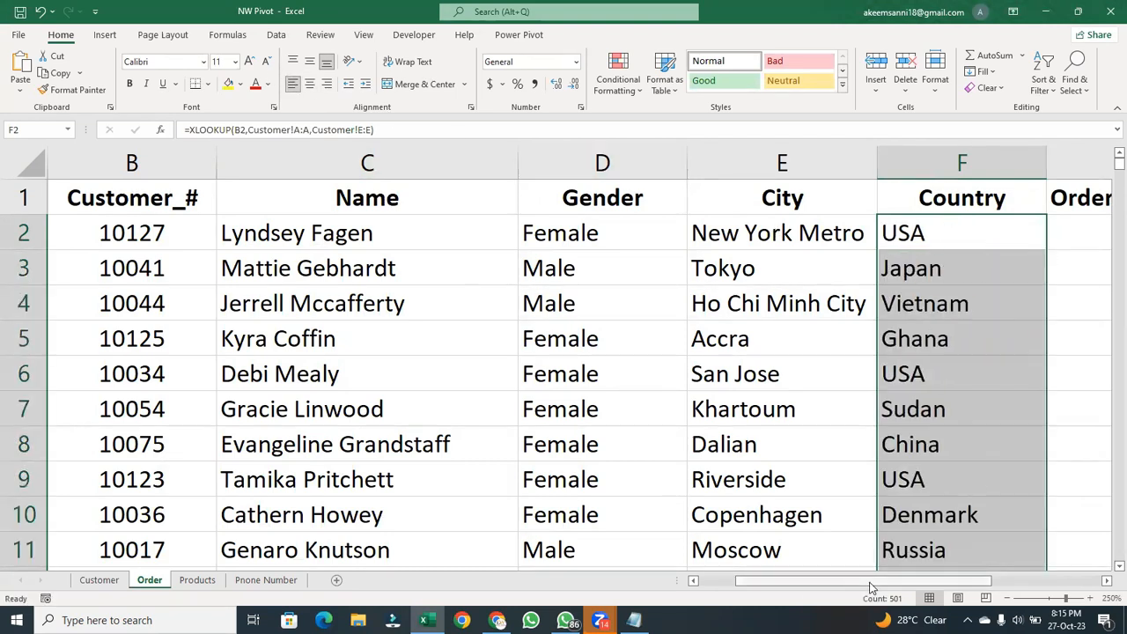
- Examine the Products sheet's Product_#, Selling_Price and Cost Price table as the source for the Order sheet's empty price columns
{"action": "left_click_drag", "start_coordinate": [870, 588], "coordinate": [986, 588]}
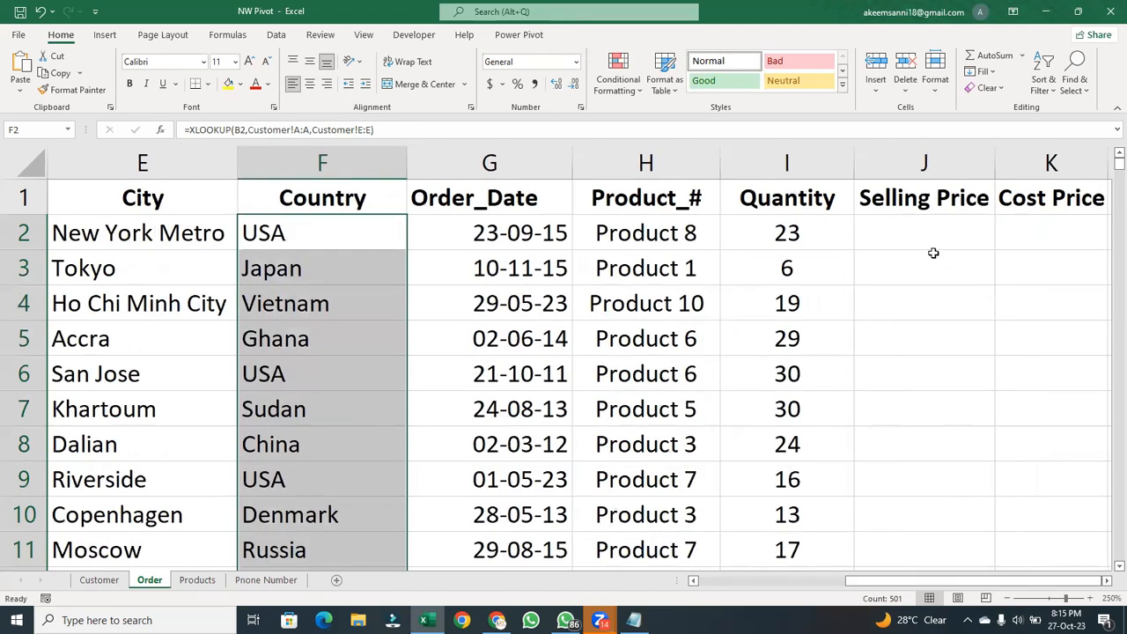
{"action": "left_click", "coordinate": [934, 244]}
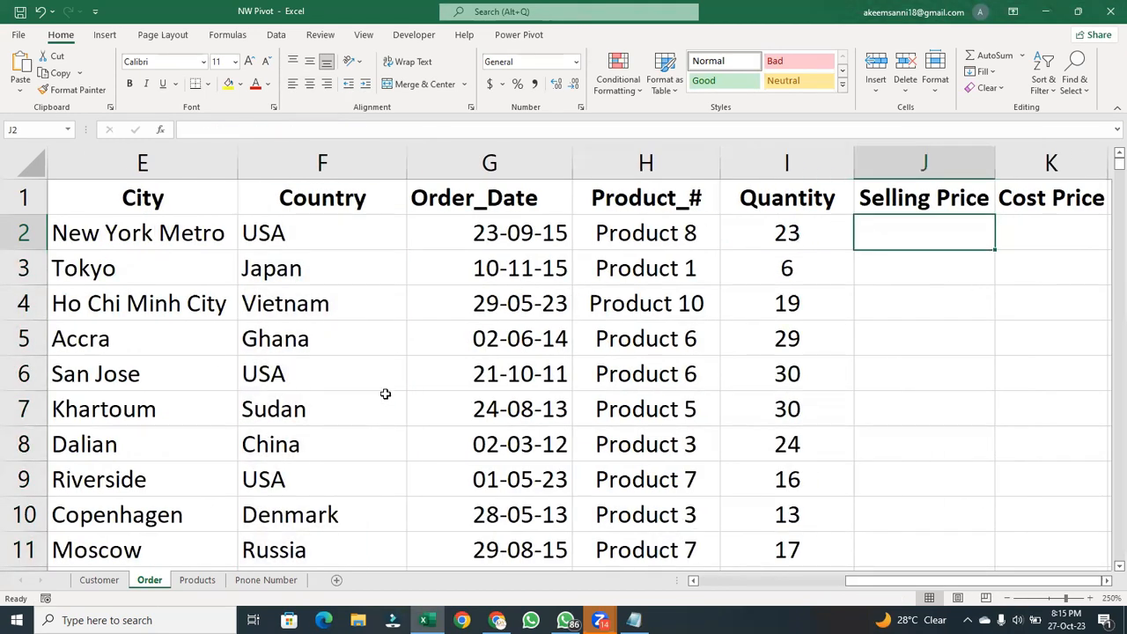
{"action": "left_click", "coordinate": [199, 582]}
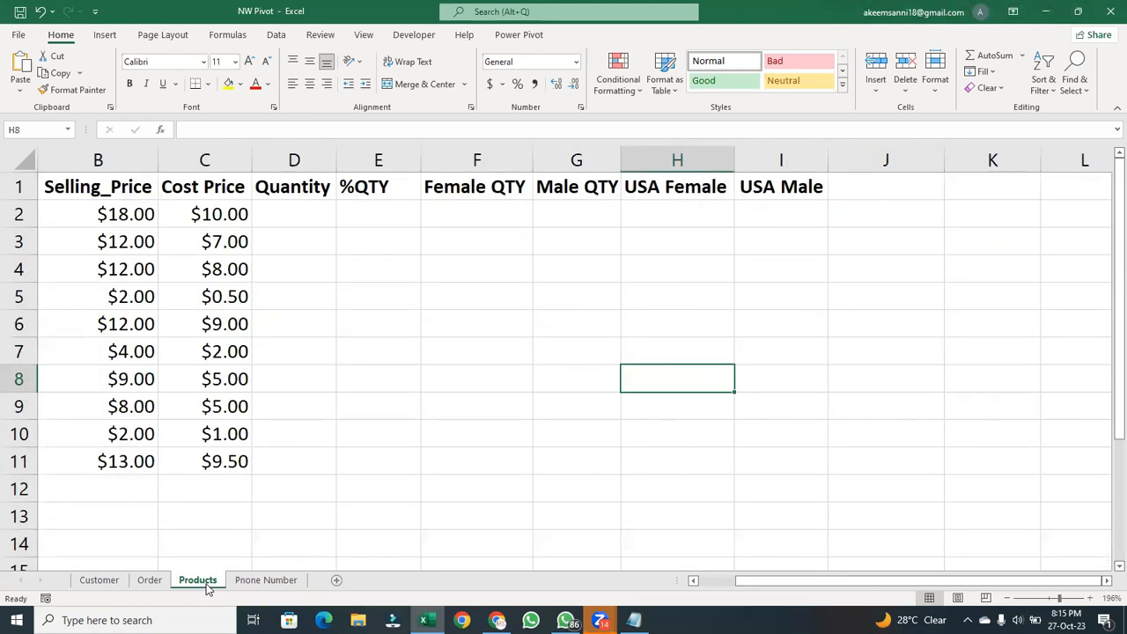
{"action": "left_click", "coordinate": [235, 482]}
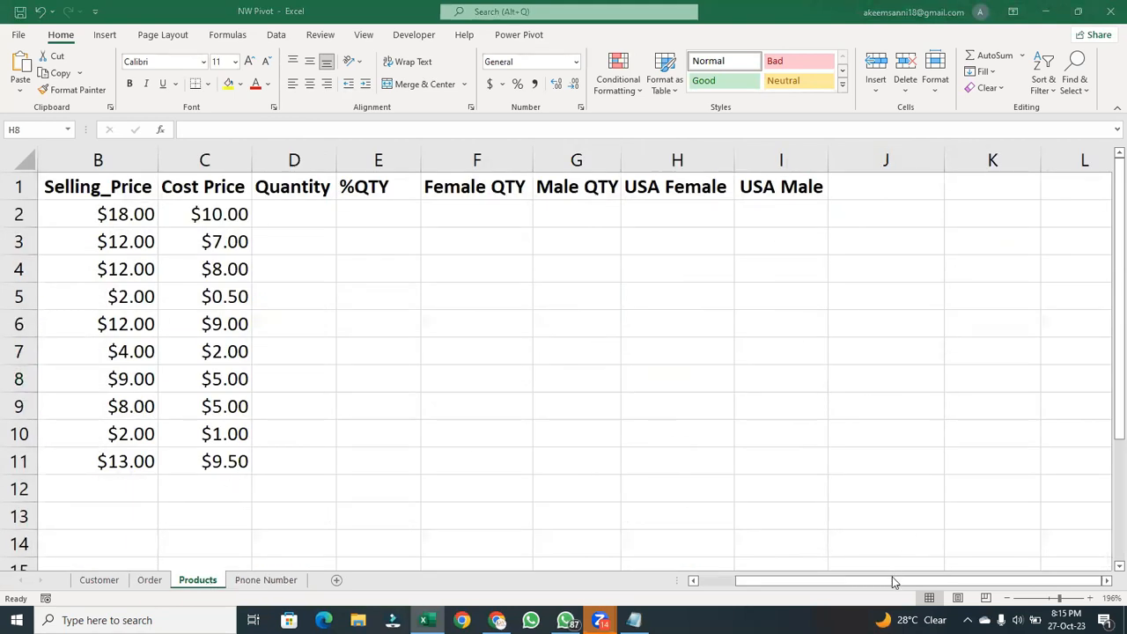
{"action": "left_click_drag", "start_coordinate": [894, 583], "coordinate": [776, 592]}
{"action": "left_click_drag", "start_coordinate": [86, 180], "coordinate": [304, 447]}
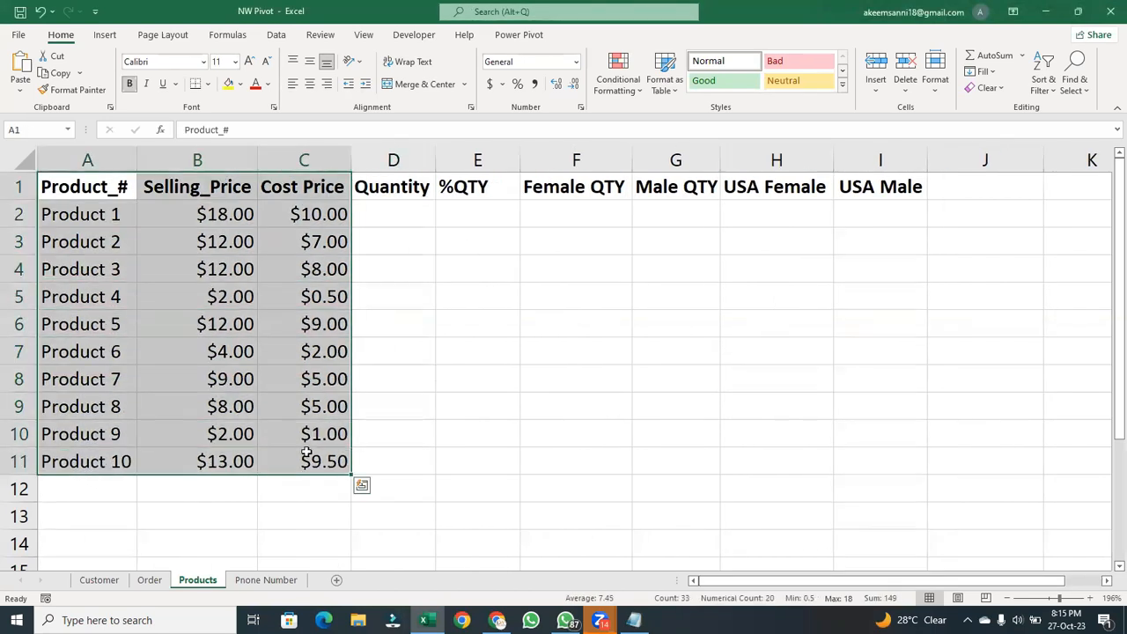
{"action": "left_click", "coordinate": [394, 276]}
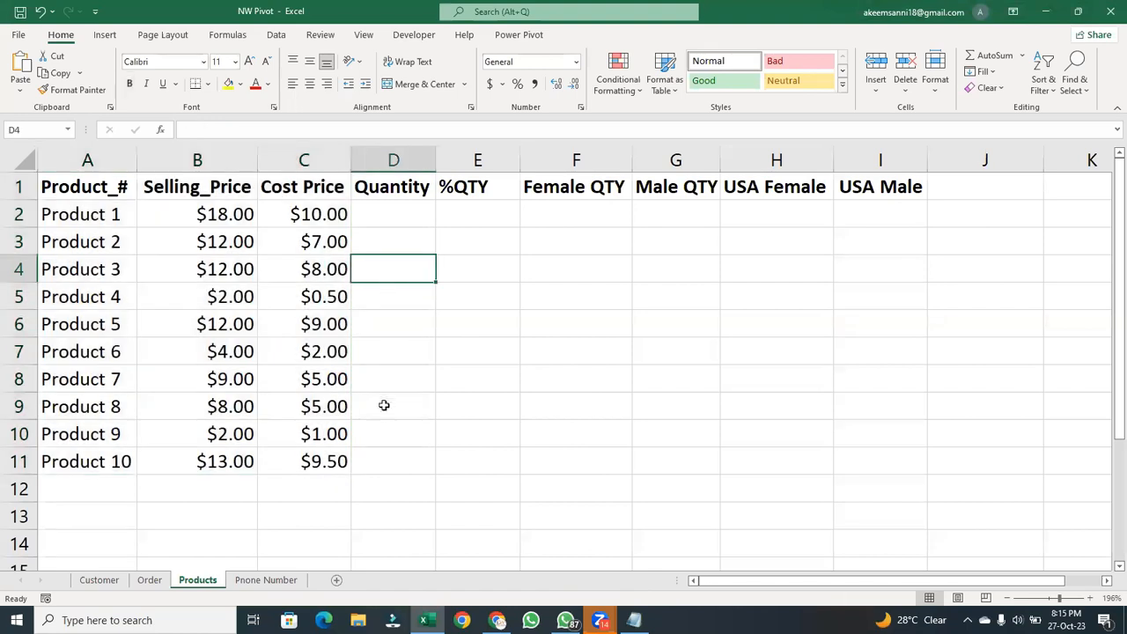
{"action": "left_click", "coordinate": [99, 579]}
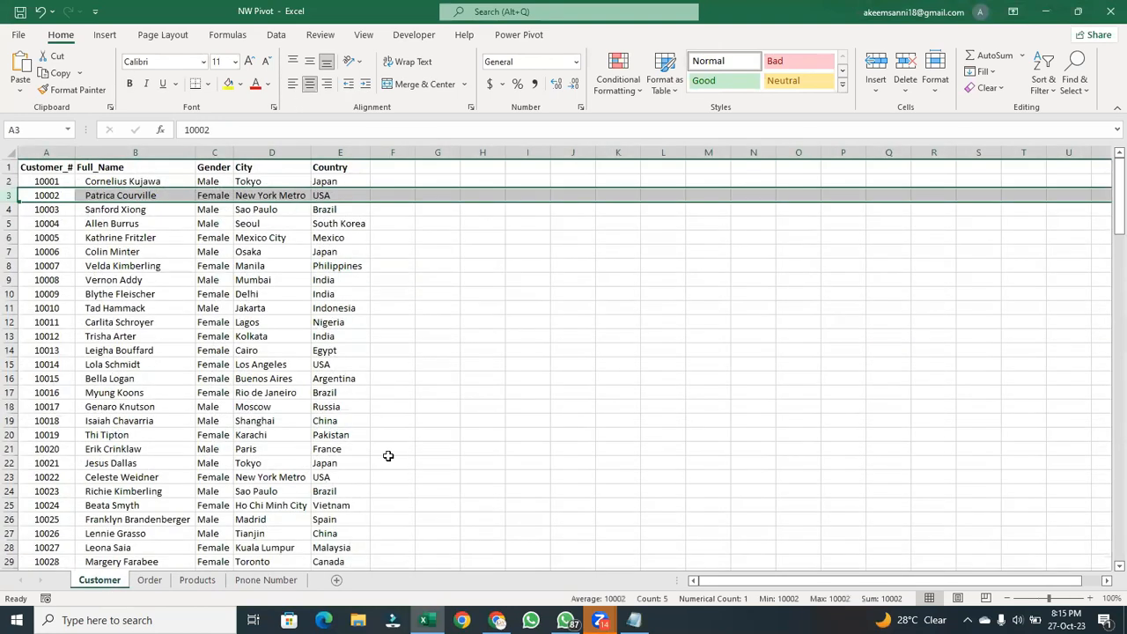
{"action": "left_click", "coordinate": [150, 579]}
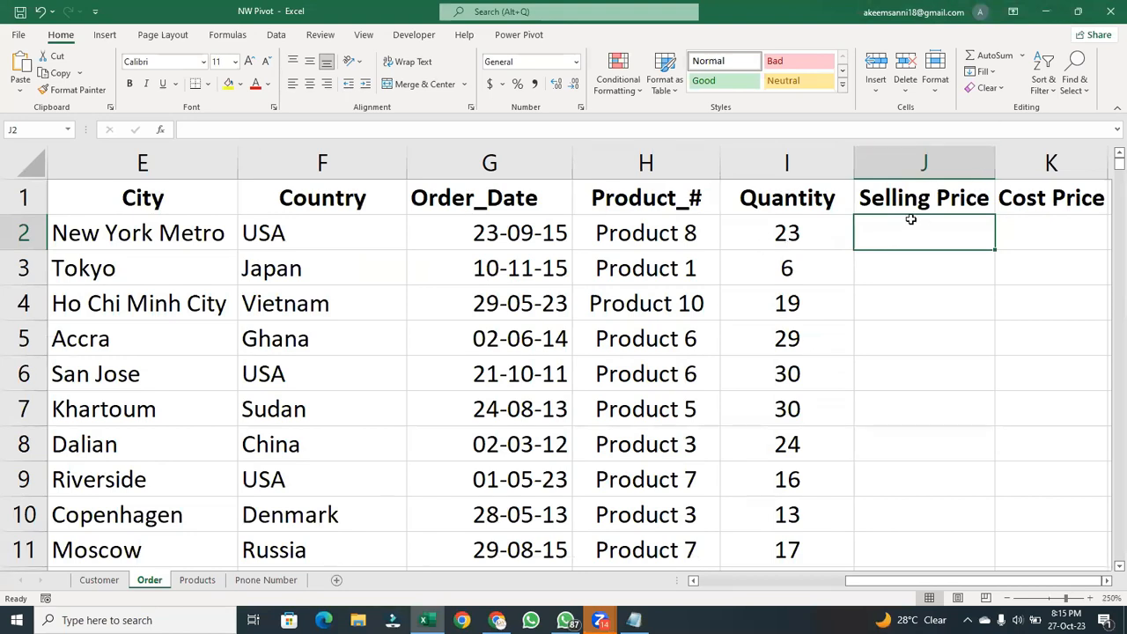
- Start an XLOOKUP formula in Selling Price cell J2 with Product_# cell H2 as lookup value and Products!A1:C11 as lookup array
{"action": "type", "text": "=xlo"}
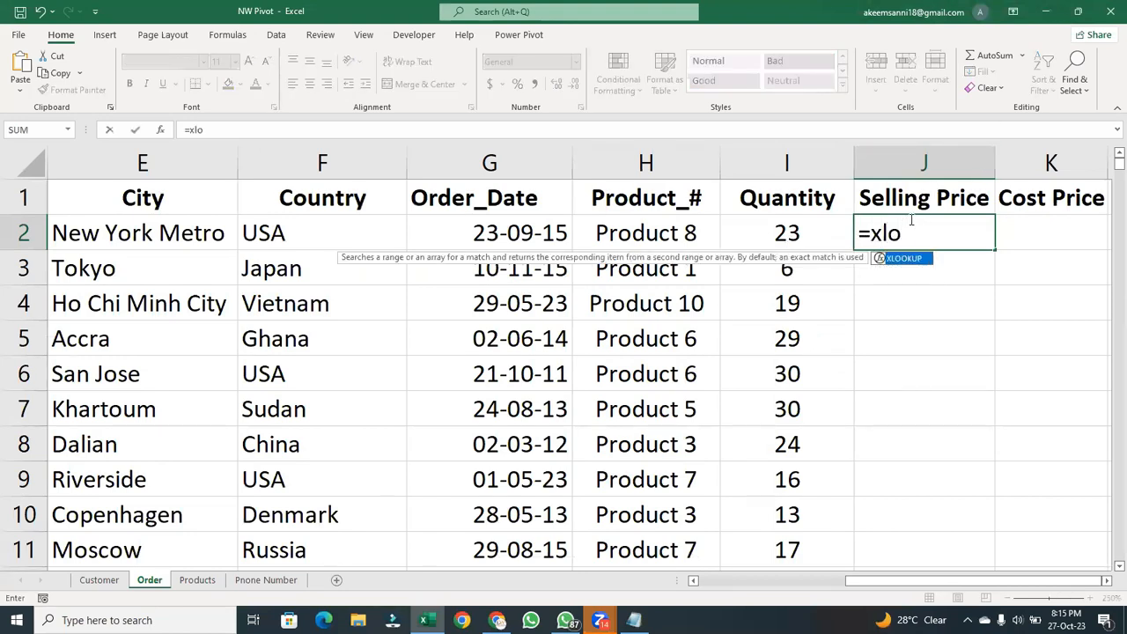
{"action": "key", "text": "Tab"}
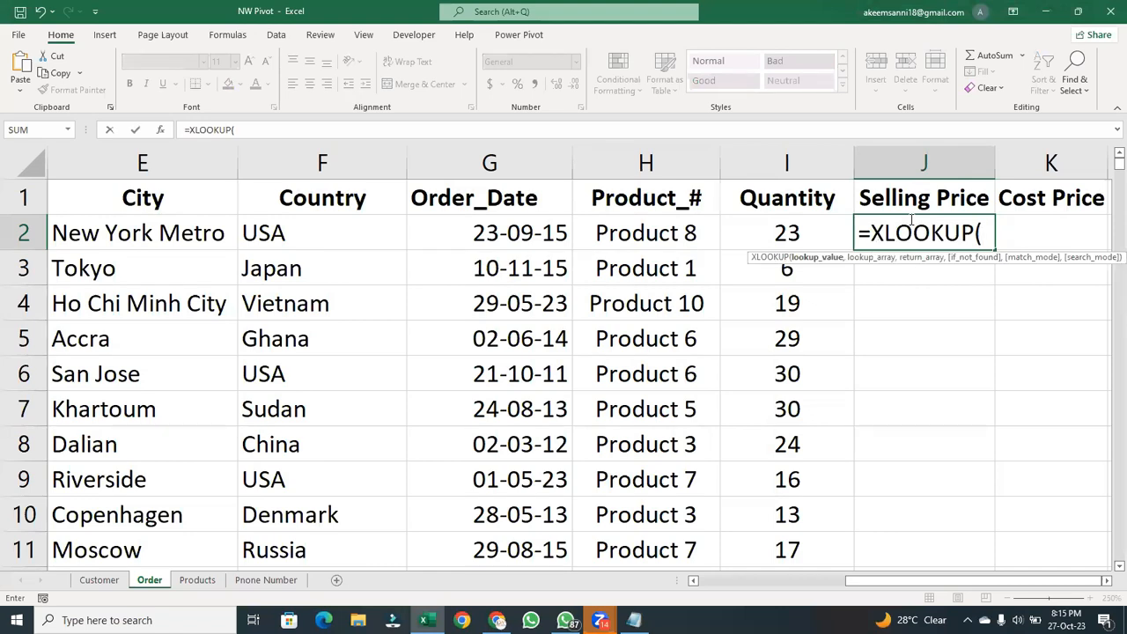
{"action": "left_click", "coordinate": [667, 230]}
{"action": "type", "text": ","}
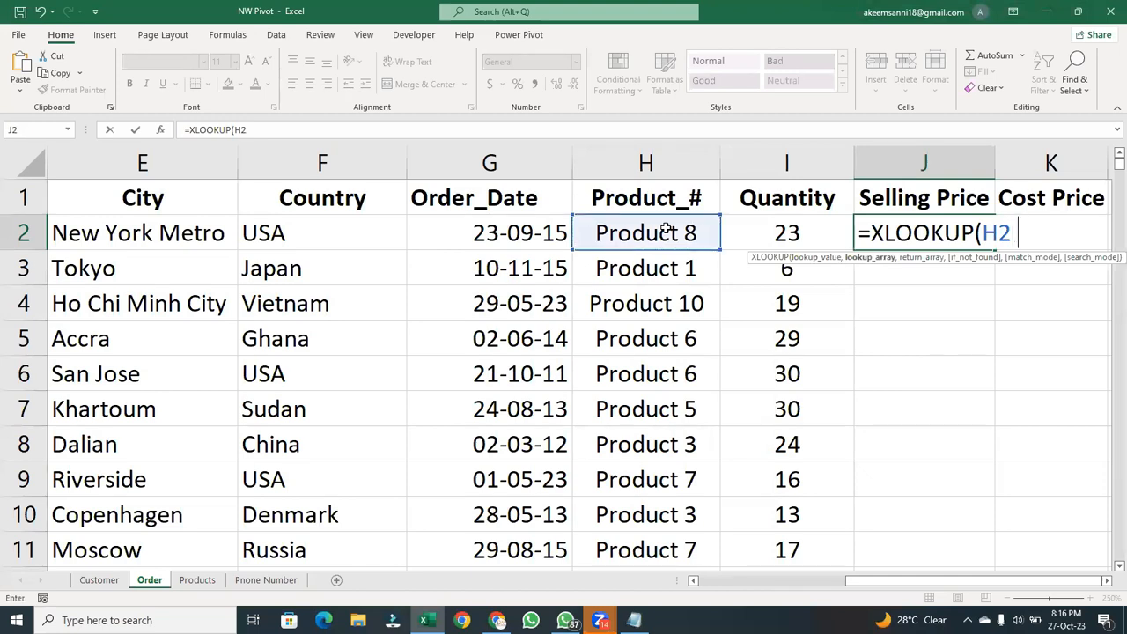
{"action": "left_click", "coordinate": [198, 580]}
{"action": "left_click_drag", "start_coordinate": [88, 192], "coordinate": [303, 459]}
{"action": "type", "text": ","}
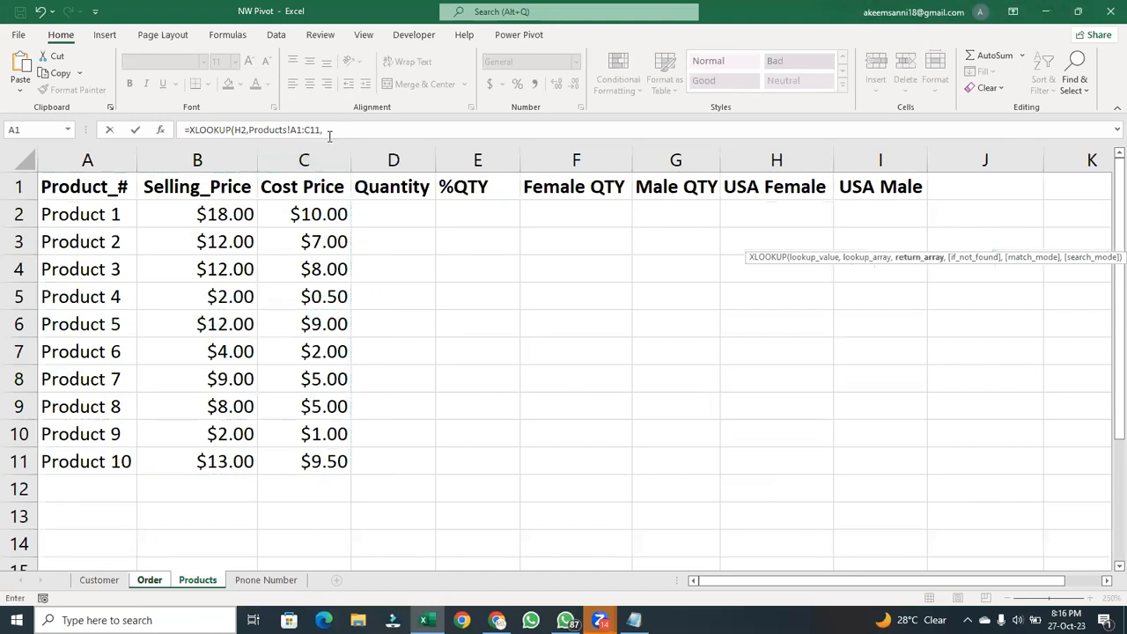
- Replace the formula's lookup array range with the Products sheet's Product_# cells A1:A11 and make it absolute as $A$1:$A$11
{"action": "left_click_drag", "start_coordinate": [322, 130], "coordinate": [296, 129]}
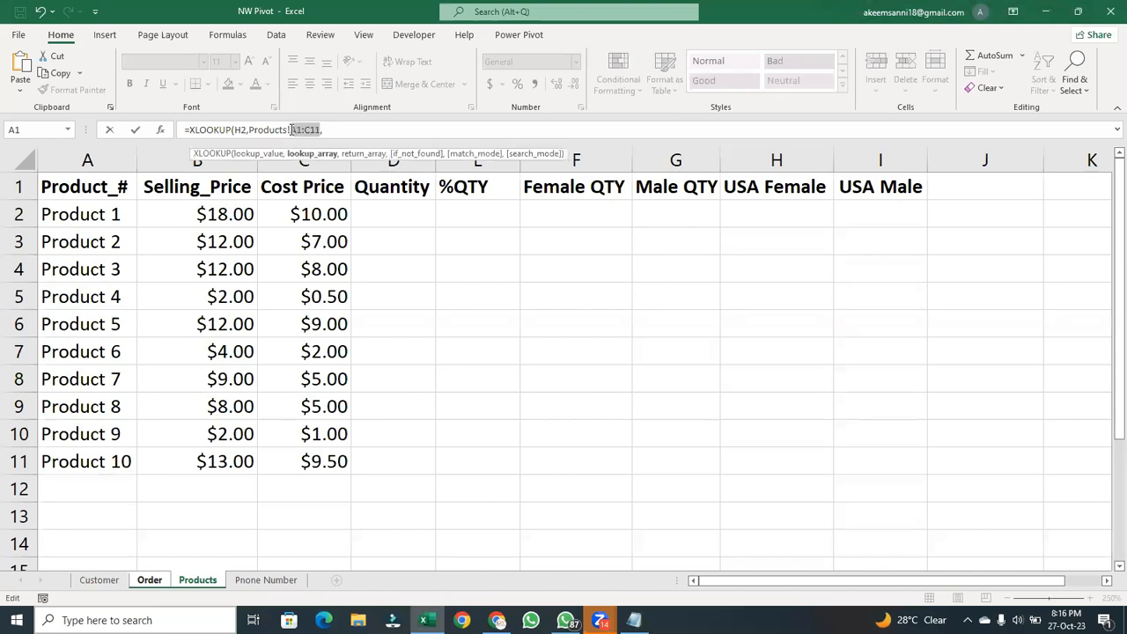
{"action": "left_click", "coordinate": [105, 188]}
{"action": "left_click_drag", "start_coordinate": [105, 187], "coordinate": [82, 470]}
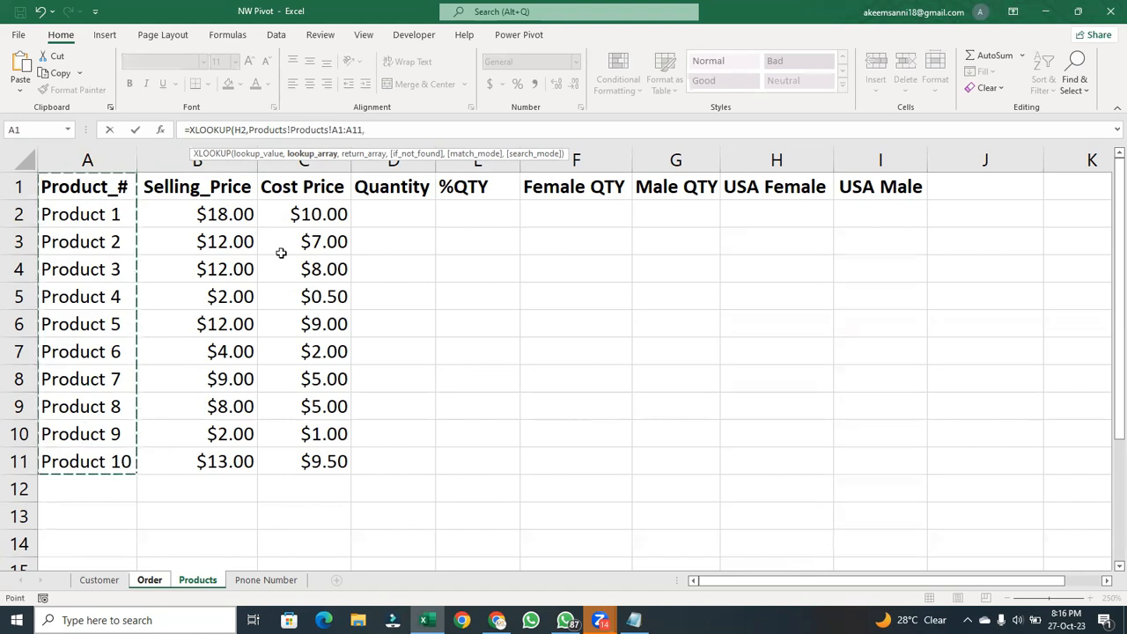
{"action": "left_click_drag", "start_coordinate": [360, 127], "coordinate": [332, 130]}
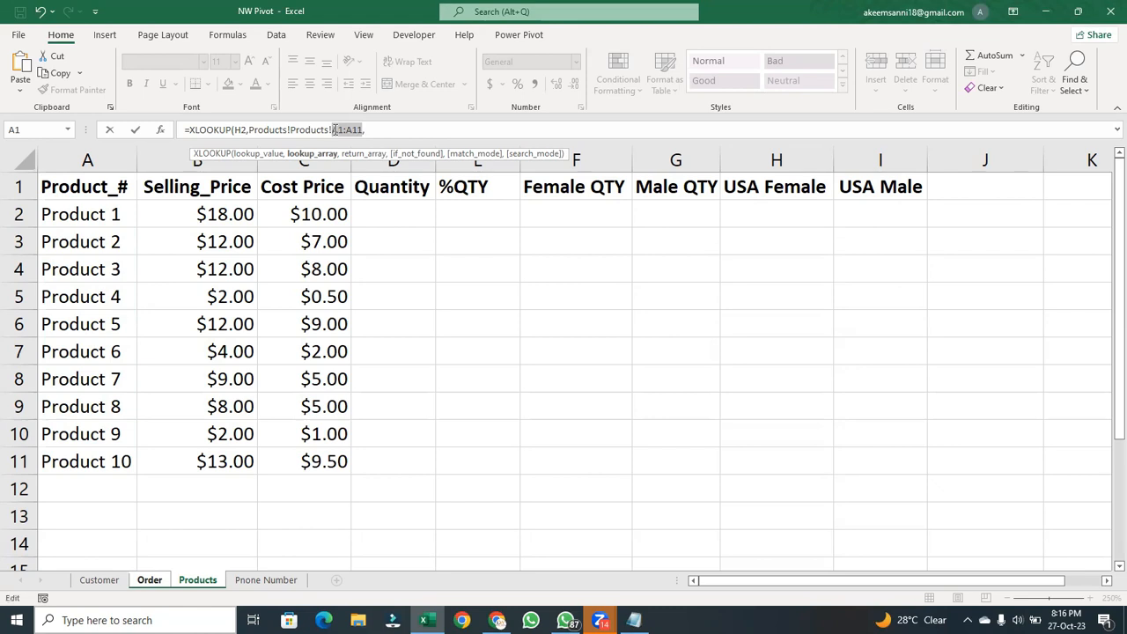
{"action": "key", "text": "F4"}
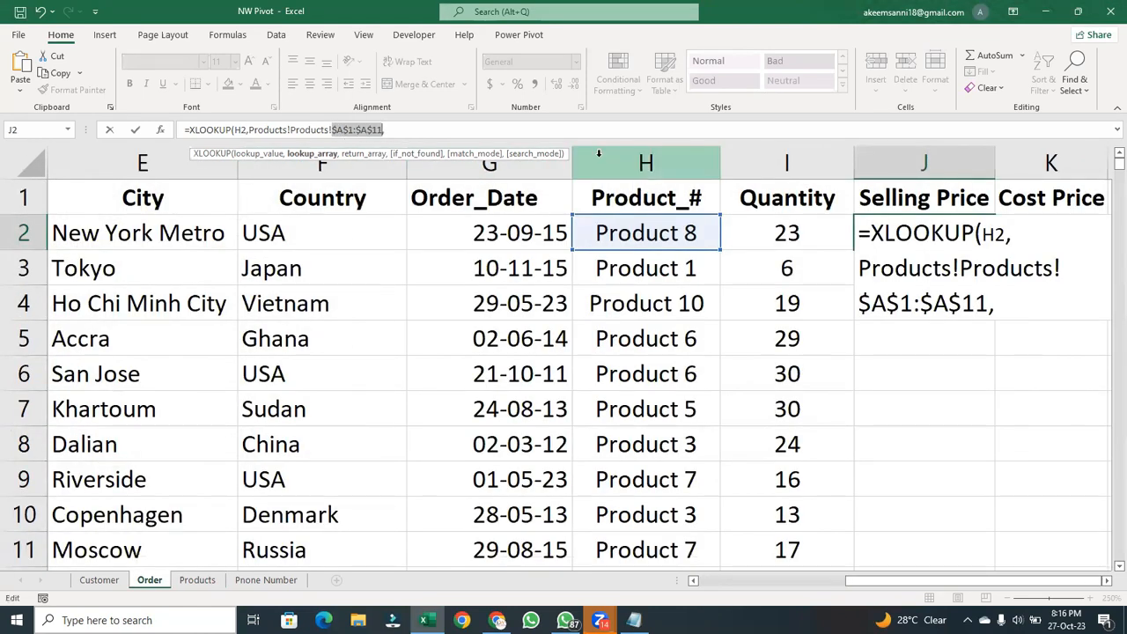
{"action": "left_click", "coordinate": [551, 128]}
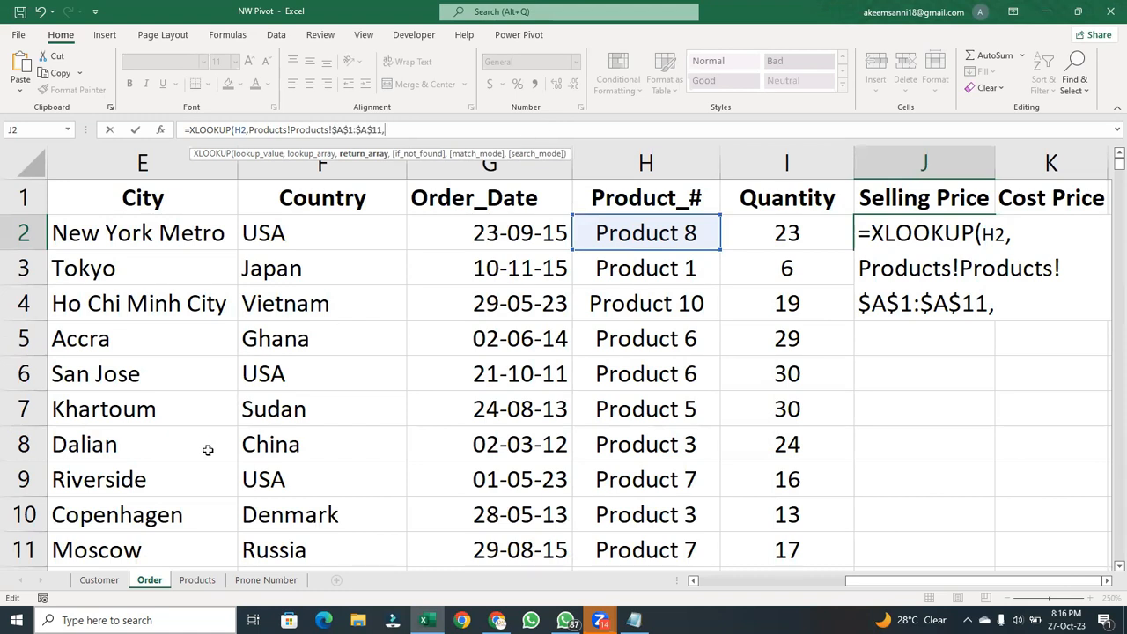
- Try to complete the Selling Price formula with the absolute range Products!$B$1:$B$11 as return array
{"action": "left_click", "coordinate": [198, 579]}
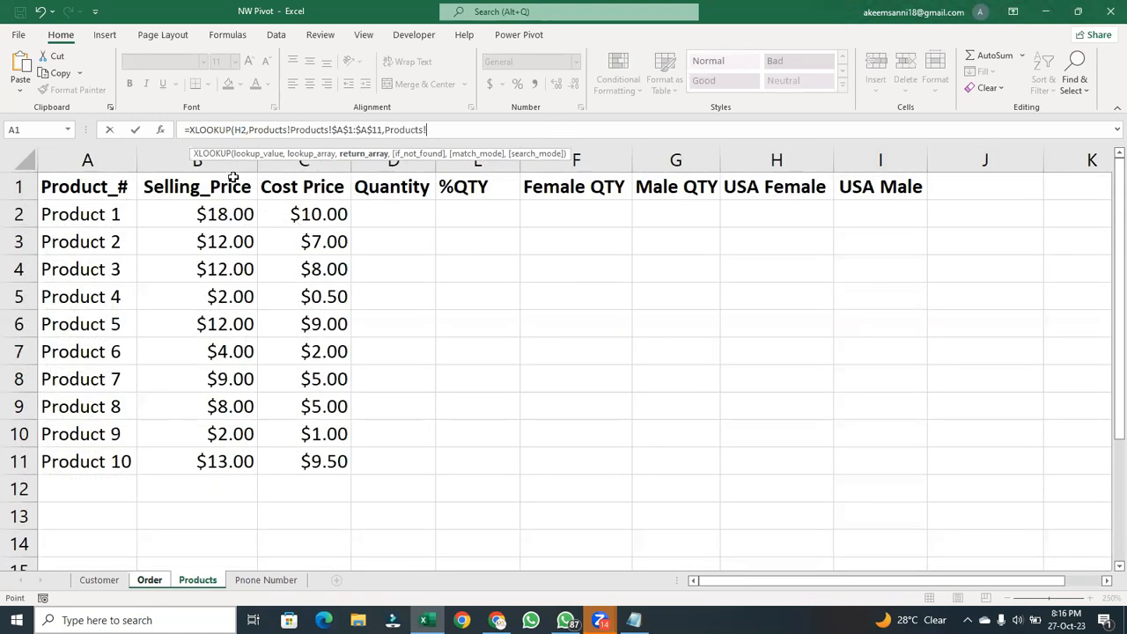
{"action": "left_click_drag", "start_coordinate": [228, 182], "coordinate": [230, 464]}
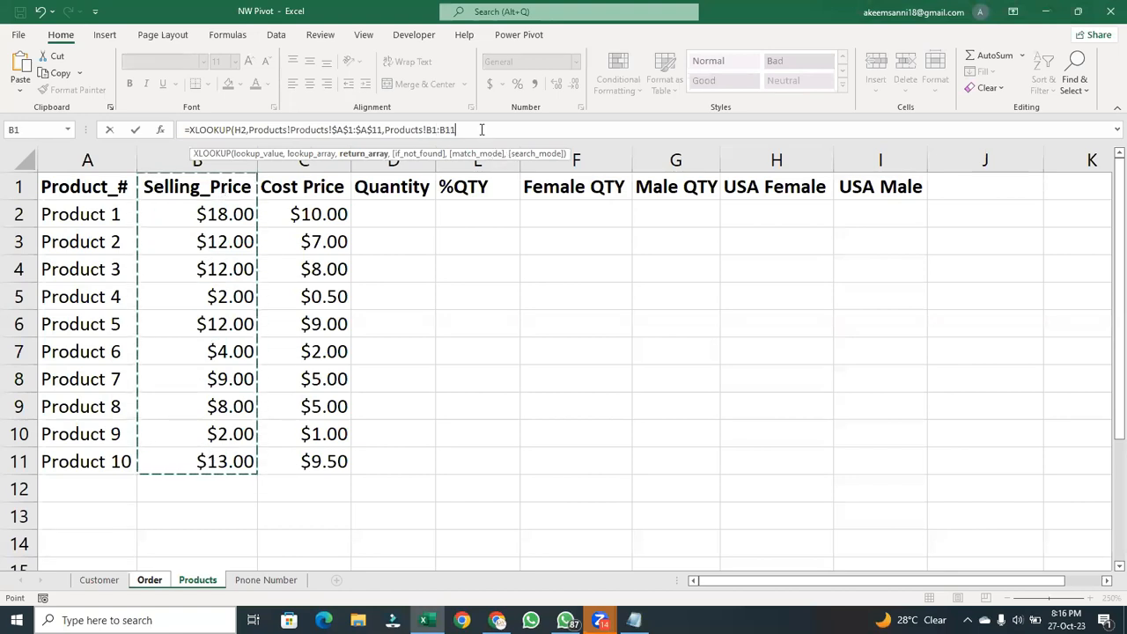
{"action": "left_click_drag", "start_coordinate": [455, 129], "coordinate": [428, 126]}
{"action": "key", "text": "F4"}
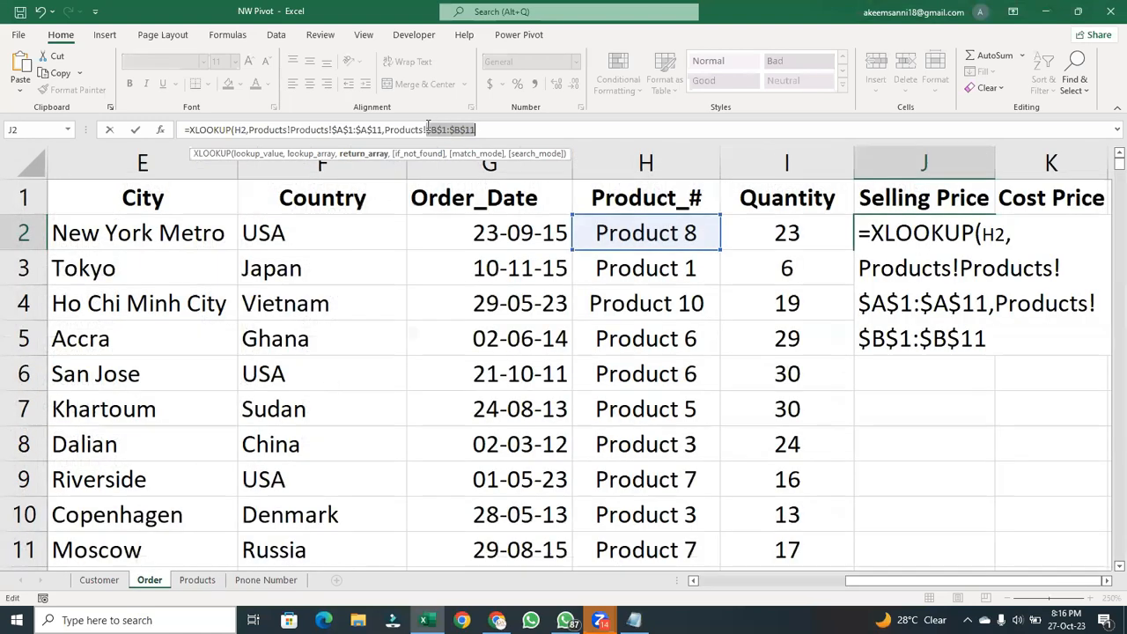
{"action": "left_click", "coordinate": [477, 130]}
{"action": "type", "text": ")"}
{"action": "key", "text": "Return"}
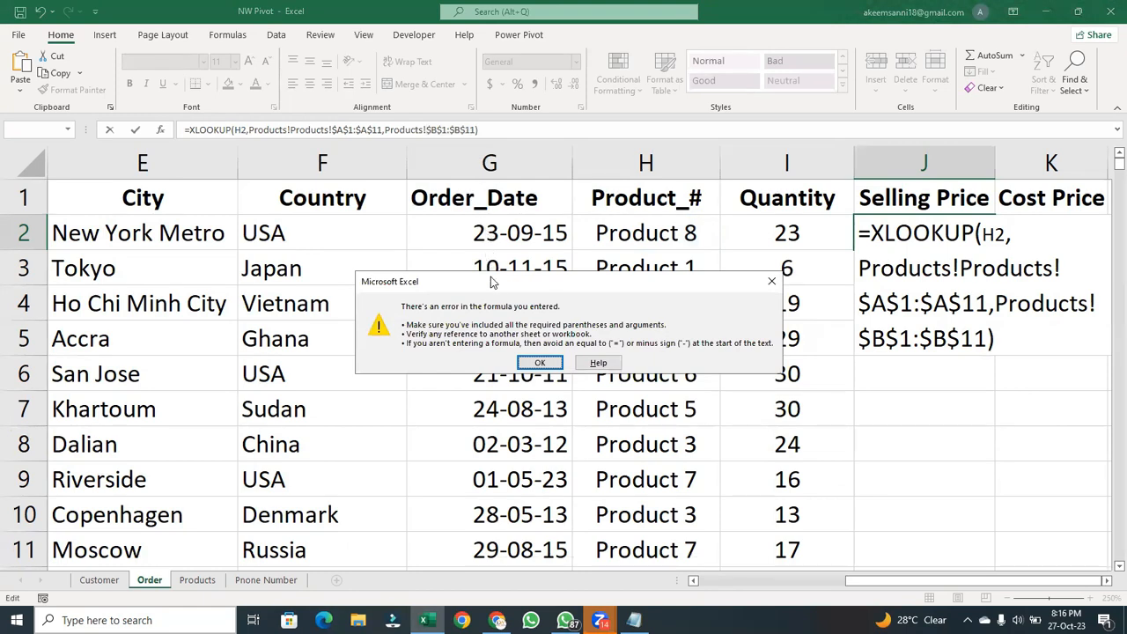
- Dismiss the formula error and clear the entire formula from Selling Price cell J2
{"action": "left_click_drag", "start_coordinate": [491, 281], "coordinate": [417, 192]}
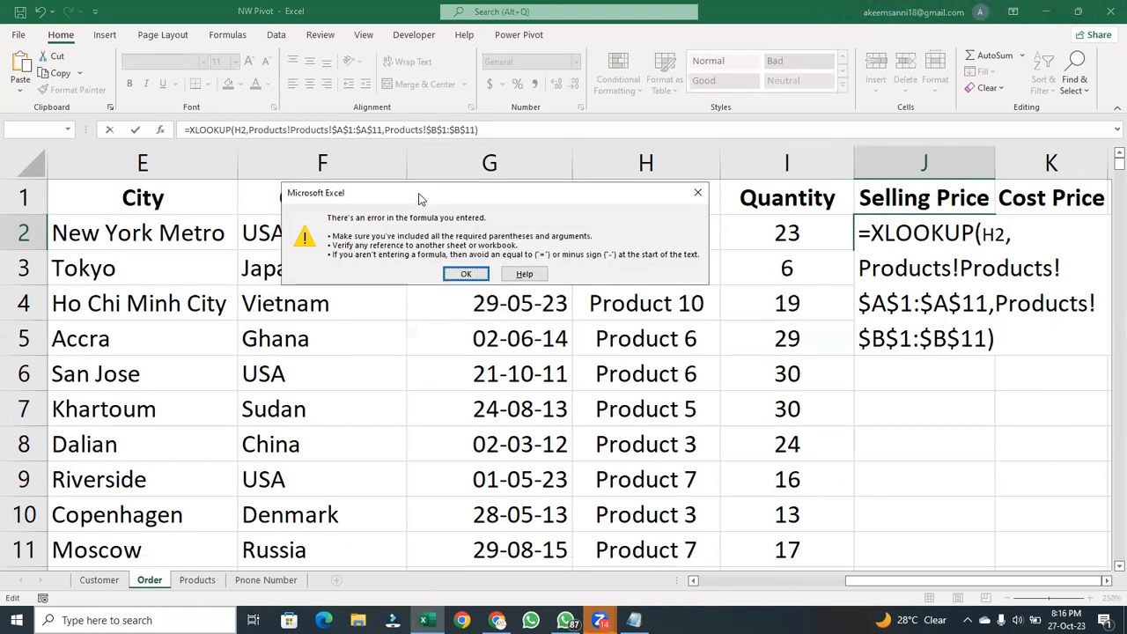
{"action": "left_click", "coordinate": [472, 272]}
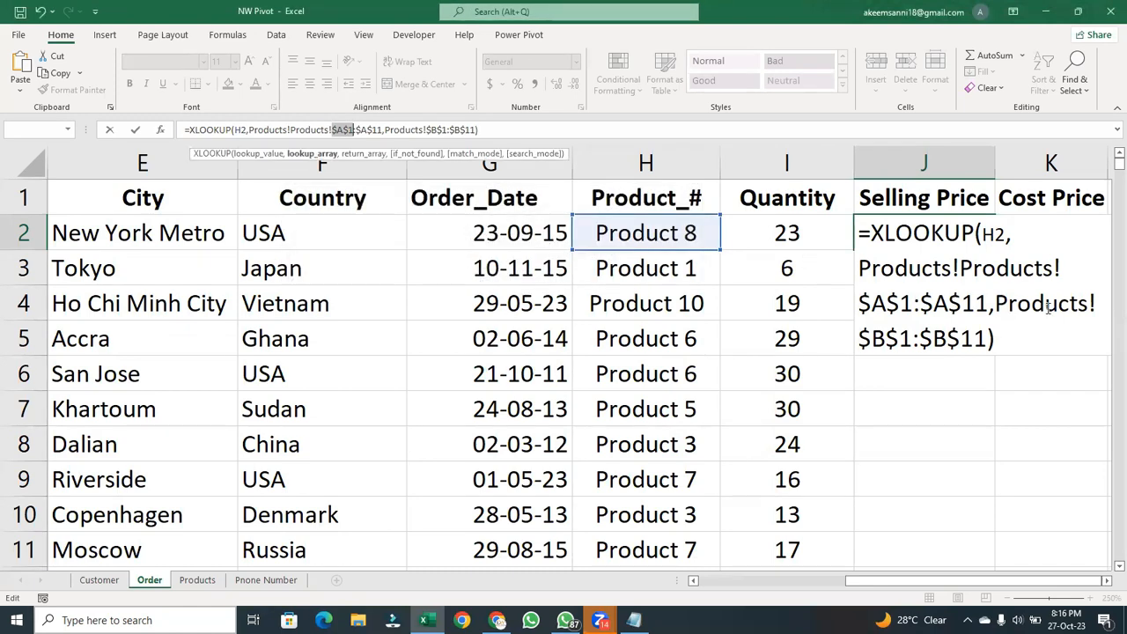
{"action": "left_click", "coordinate": [1095, 303]}
{"action": "left_click_drag", "start_coordinate": [1028, 329], "coordinate": [854, 232]}
{"action": "key", "text": "BackSpace"}
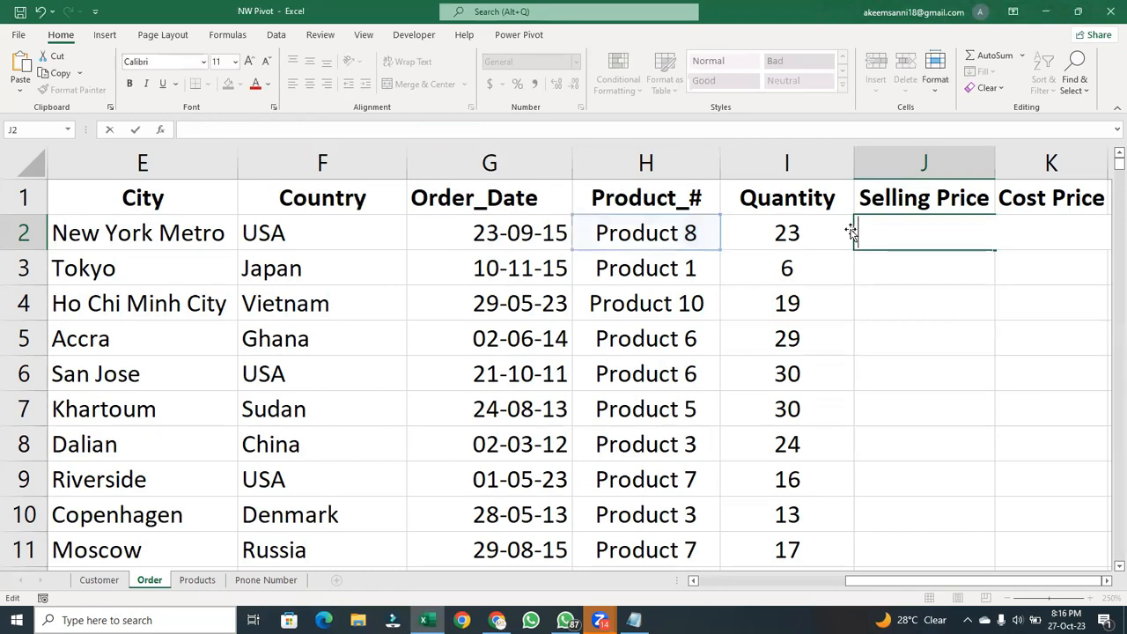
{"action": "left_click", "coordinate": [894, 302]}
{"action": "left_click", "coordinate": [885, 239]}
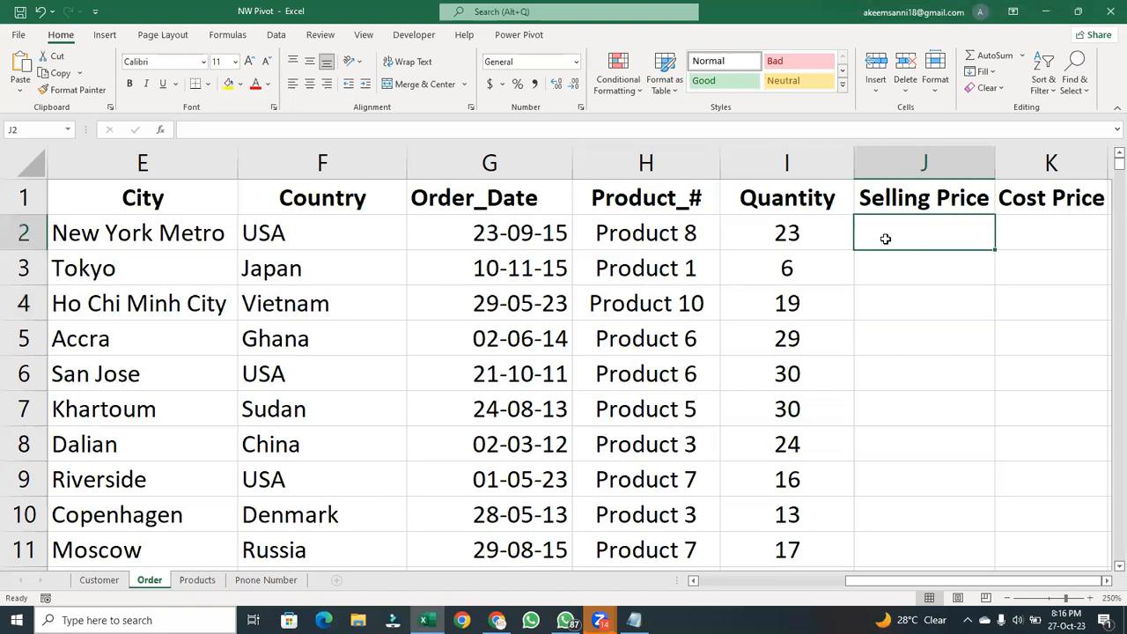
- Start an XLOOKUP formula in J2 with lookup value H2, lookup array Products!A1:A11 and return array Products!B1:B11
{"action": "type", "text": "=xlo"}
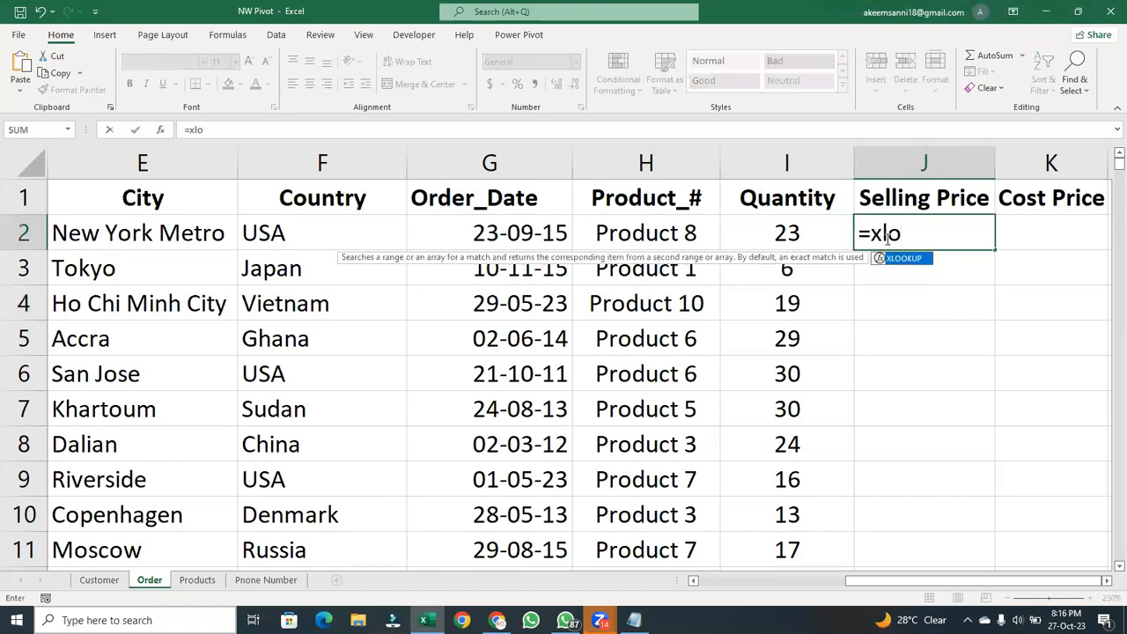
{"action": "key", "text": "Tab"}
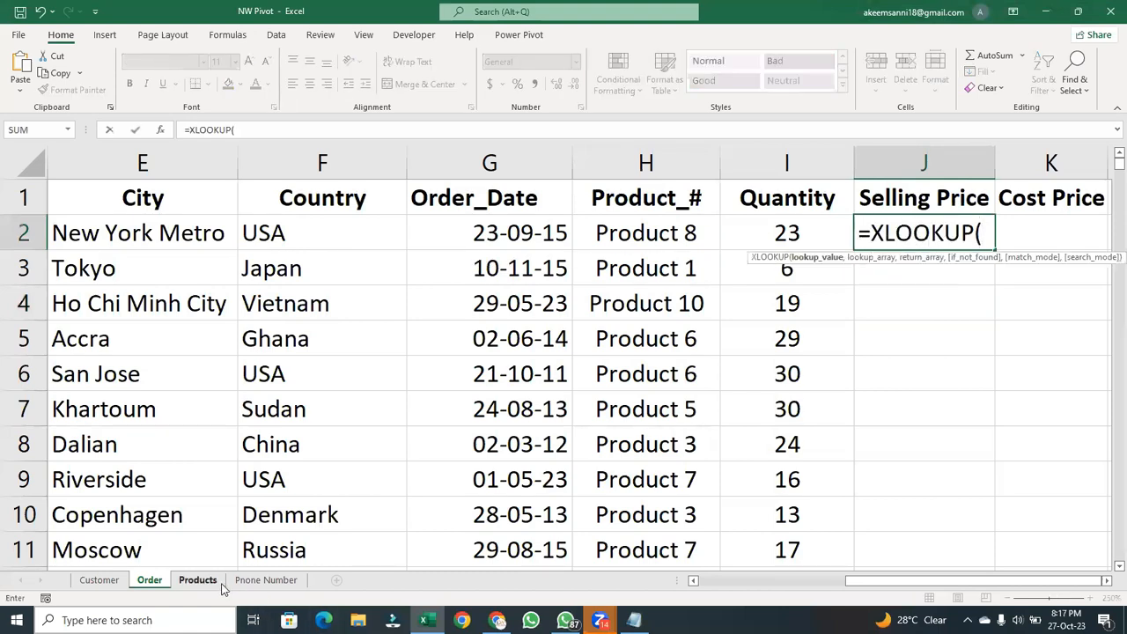
{"action": "left_click", "coordinate": [661, 239]}
{"action": "type", "text": ",Products!"}
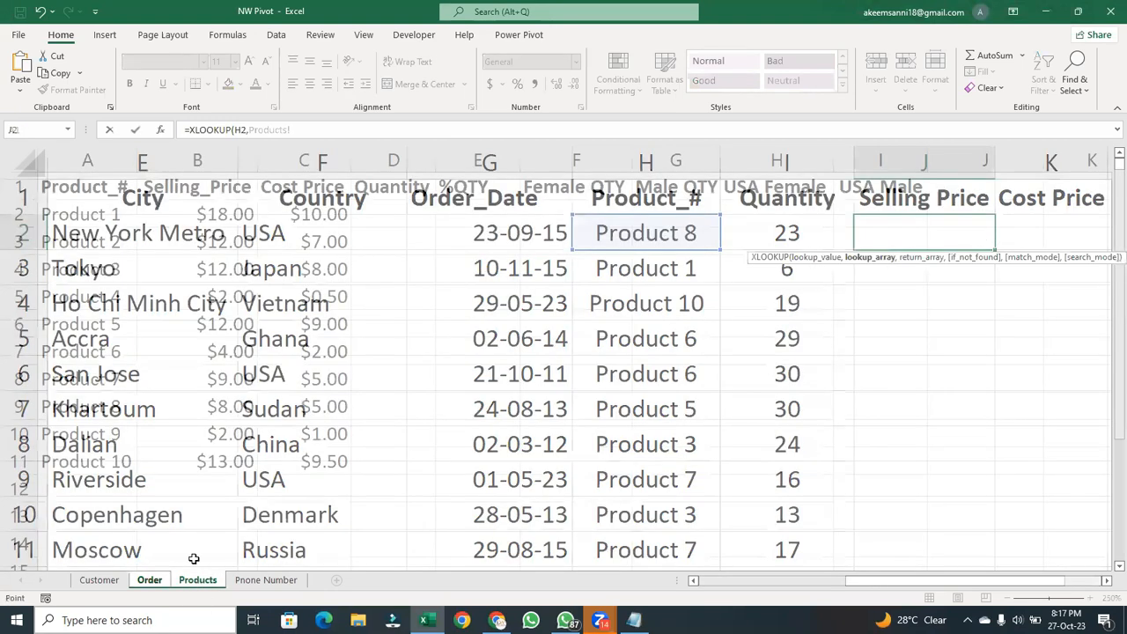
{"action": "left_click", "coordinate": [199, 580]}
{"action": "left_click_drag", "start_coordinate": [105, 186], "coordinate": [110, 462]}
{"action": "type", "text": ","}
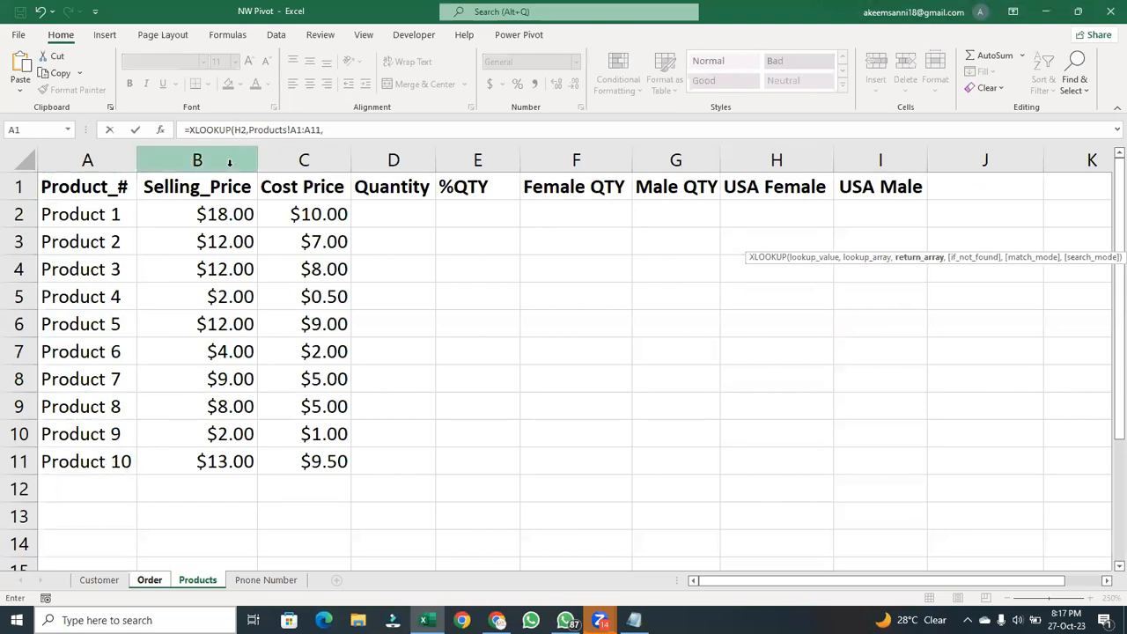
{"action": "left_click_drag", "start_coordinate": [224, 187], "coordinate": [225, 461]}
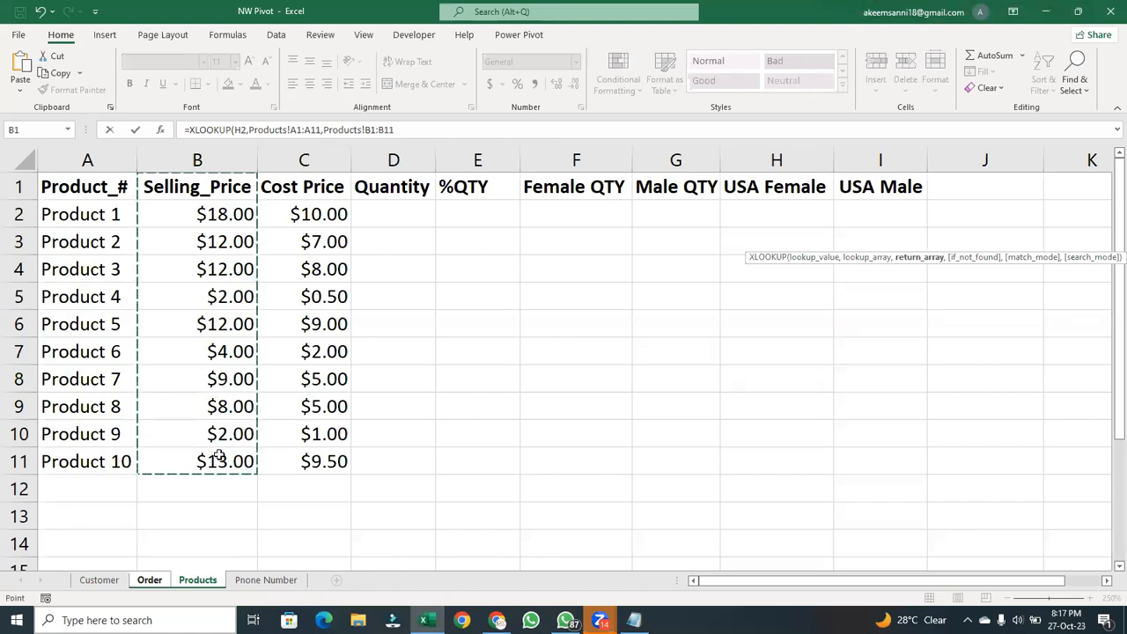
- Make the formula's ranges absolute as Products!$A$1:$A$11 and Products!$B$1:$B$11, and enter it in J2
{"action": "left_click_drag", "start_coordinate": [320, 129], "coordinate": [290, 129]}
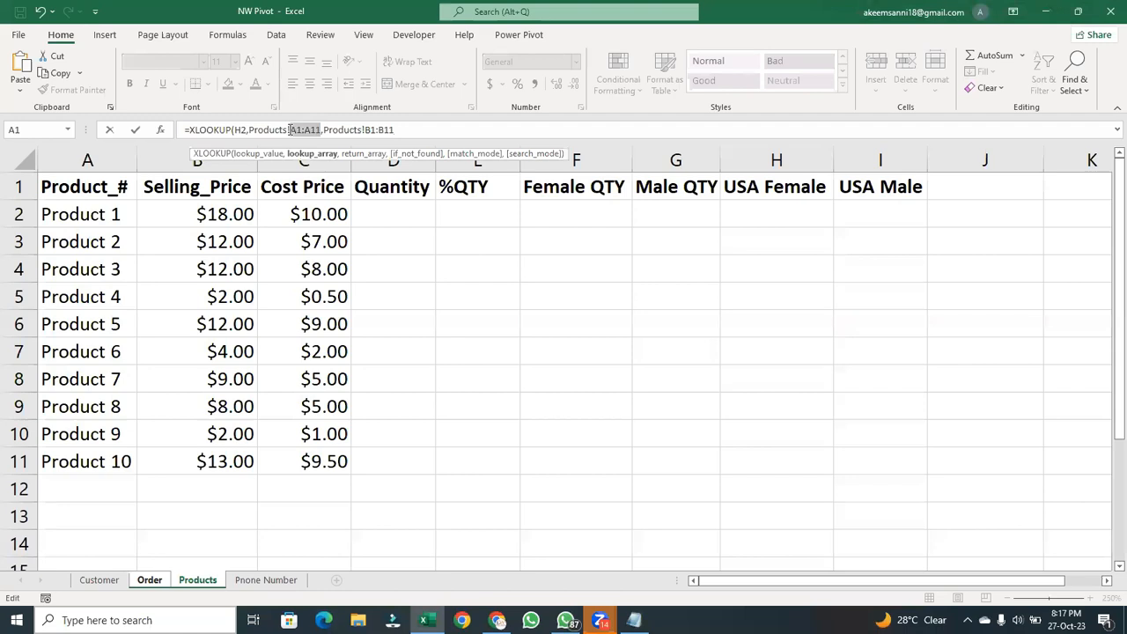
{"action": "key", "text": "F4"}
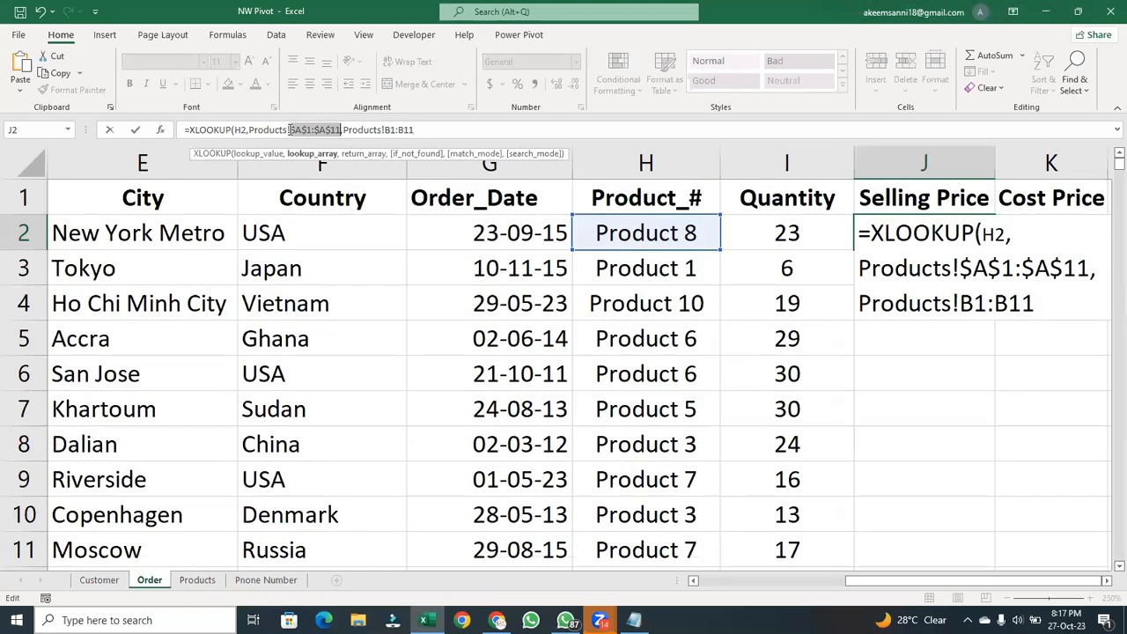
{"action": "left_click_drag", "start_coordinate": [425, 134], "coordinate": [390, 130]}
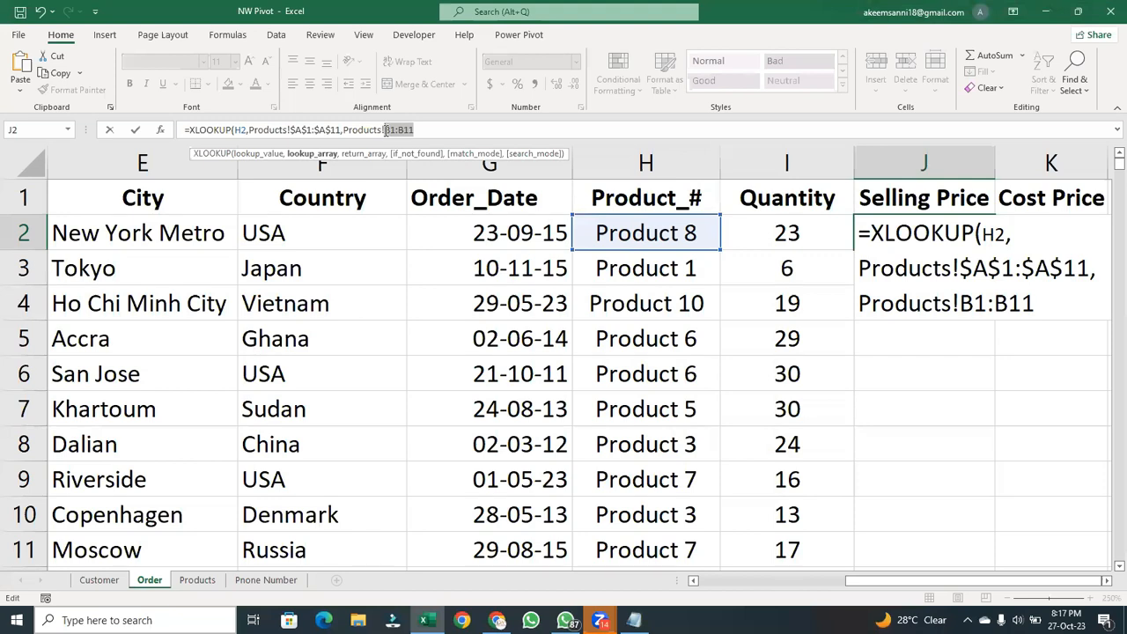
{"action": "key", "text": "F4"}
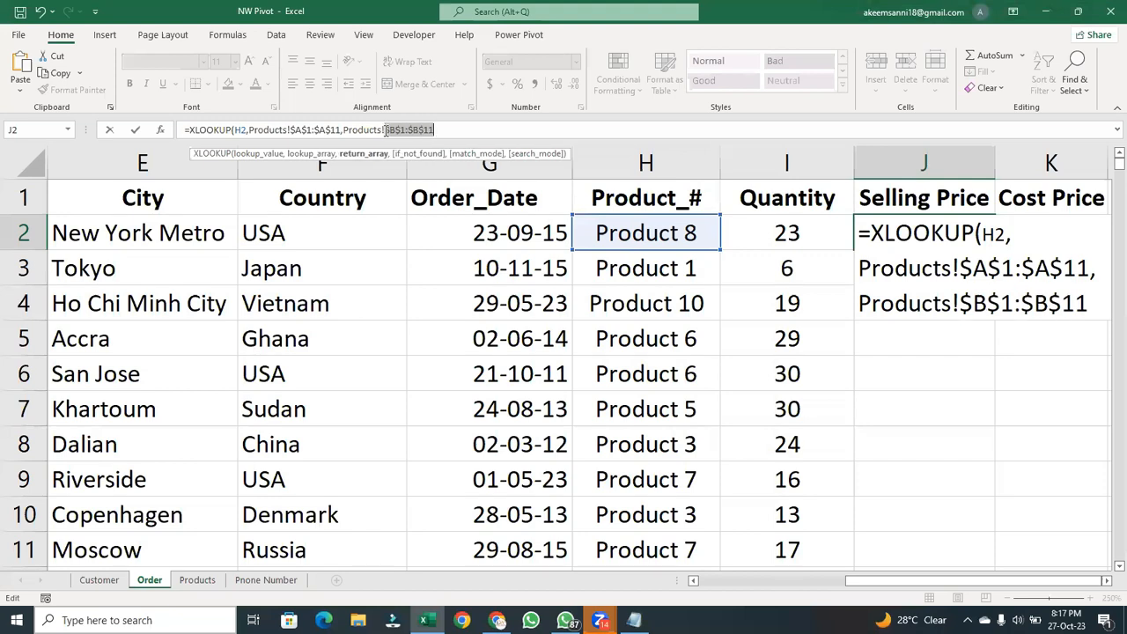
{"action": "left_click", "coordinate": [452, 127]}
{"action": "key", "text": "Return"}
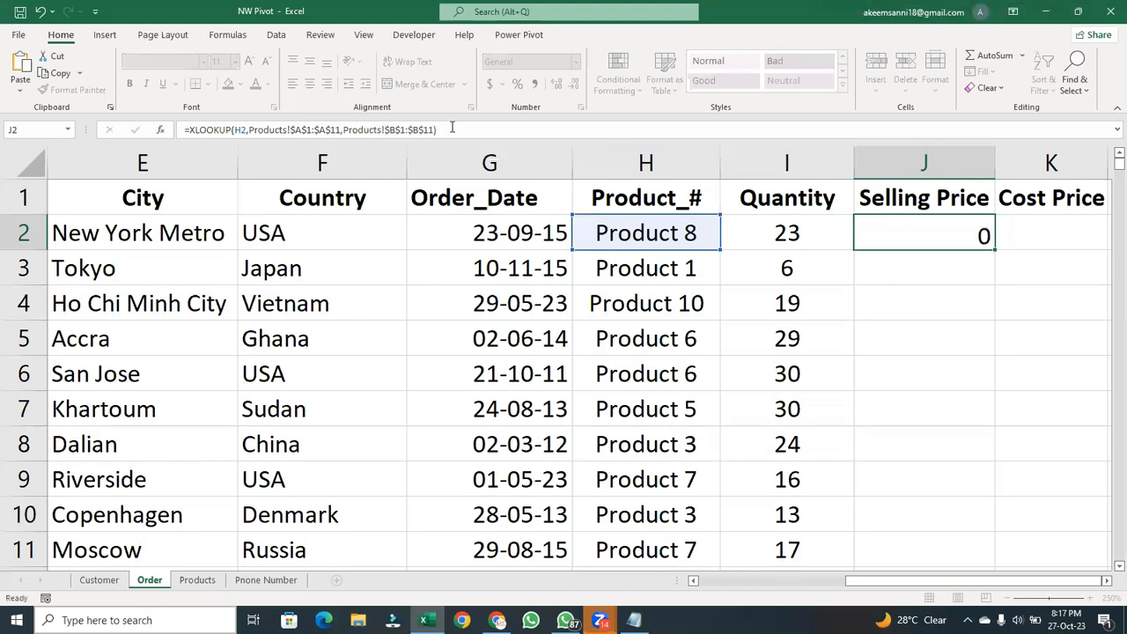
- Fill the XLOOKUP formula from J2 down the whole Selling Price column
{"action": "left_click", "coordinate": [938, 234]}
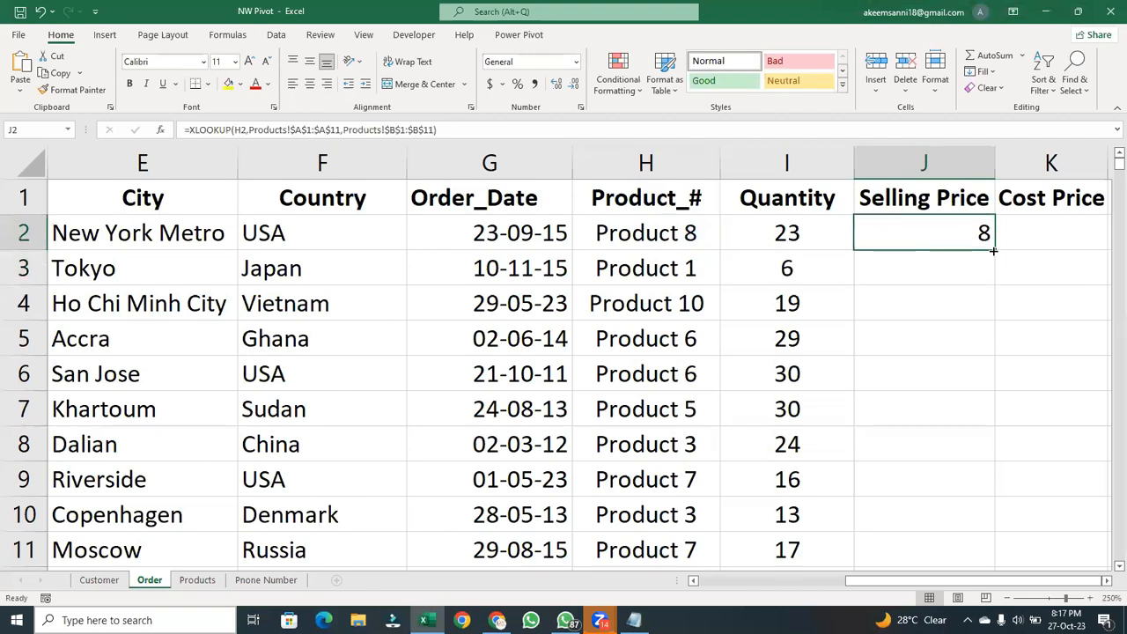
{"action": "double_click", "coordinate": [993, 251]}
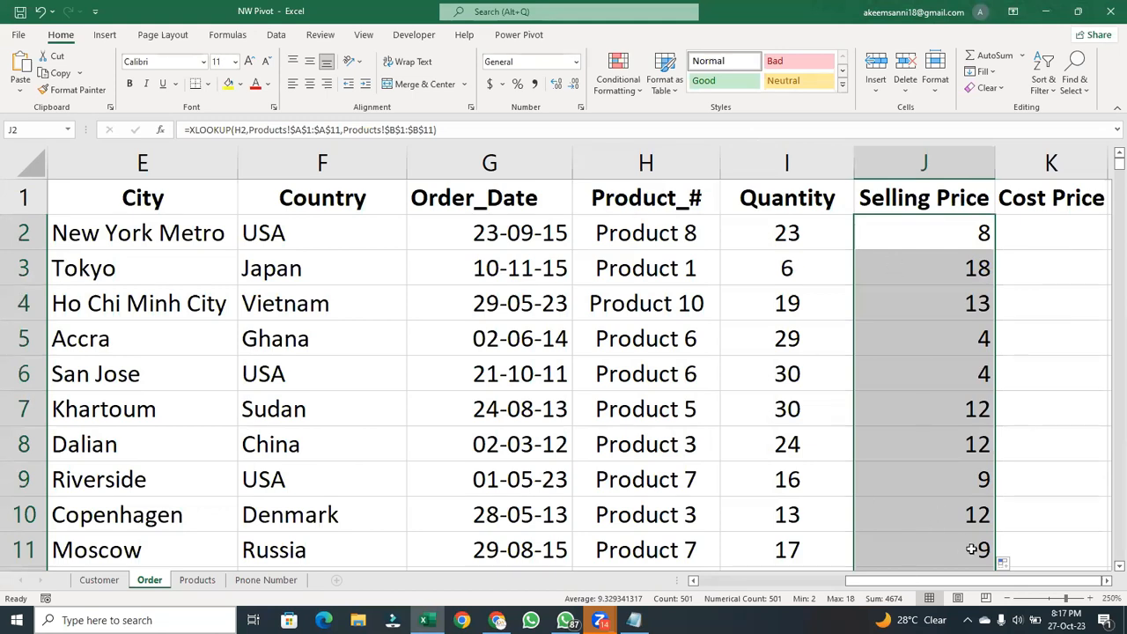
{"action": "left_click_drag", "start_coordinate": [956, 587], "coordinate": [1008, 582]}
- Copy the full formula text of Selling Price cell J2 and paste it unchanged into Cost Price cell K2
{"action": "left_click", "coordinate": [919, 247]}
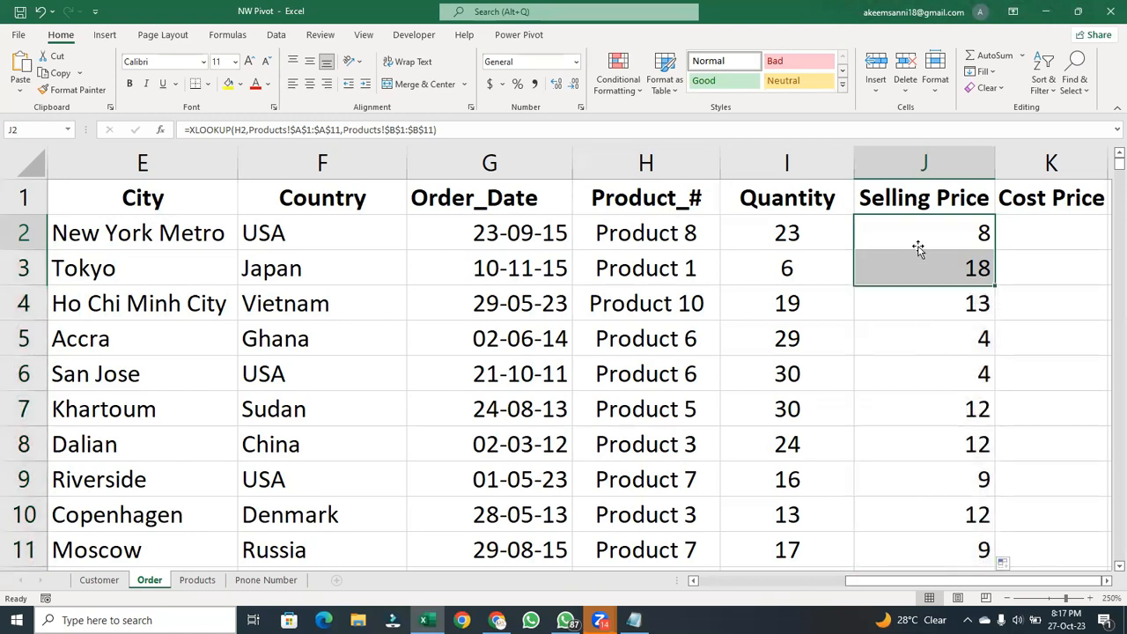
{"action": "left_click", "coordinate": [498, 132]}
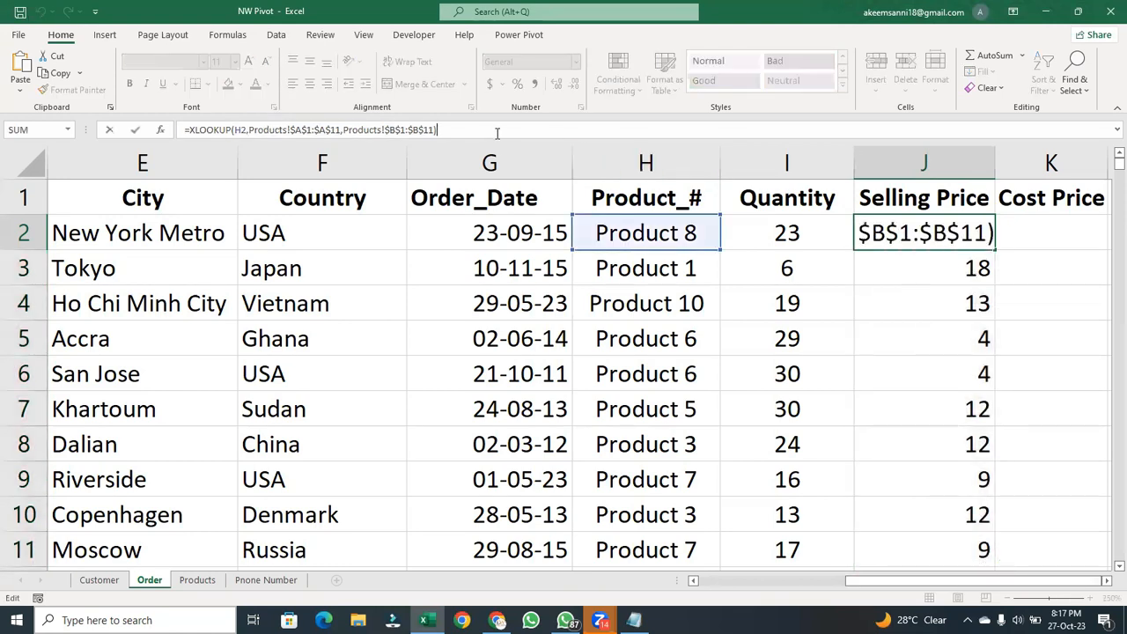
{"action": "key", "text": "ctrl+a"}
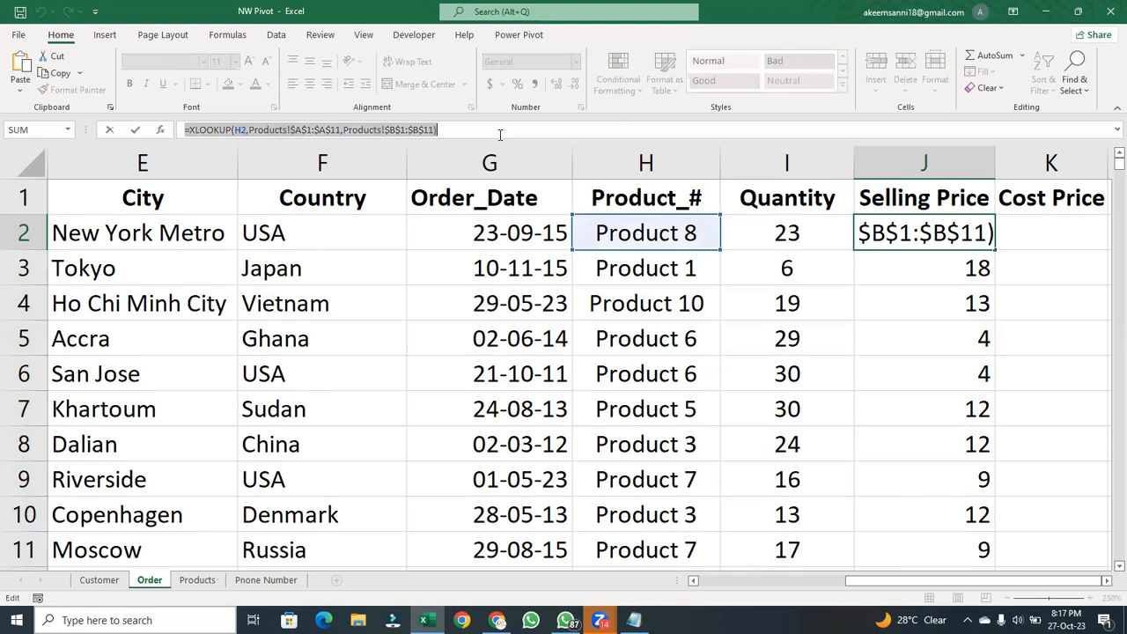
{"action": "key", "text": "Return"}
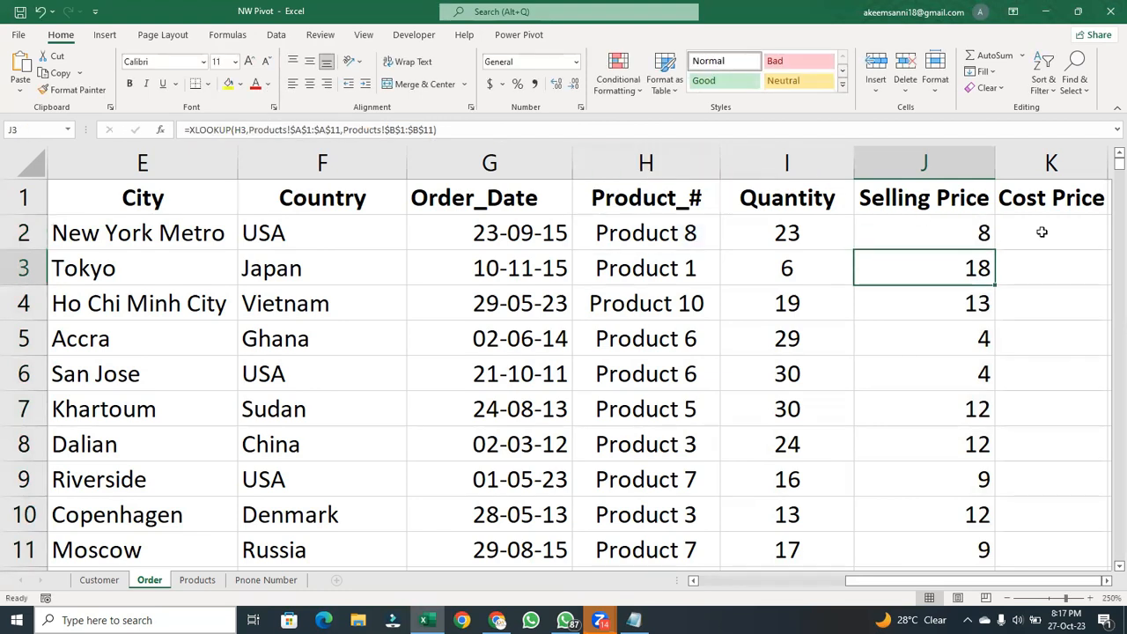
{"action": "left_click", "coordinate": [1075, 234]}
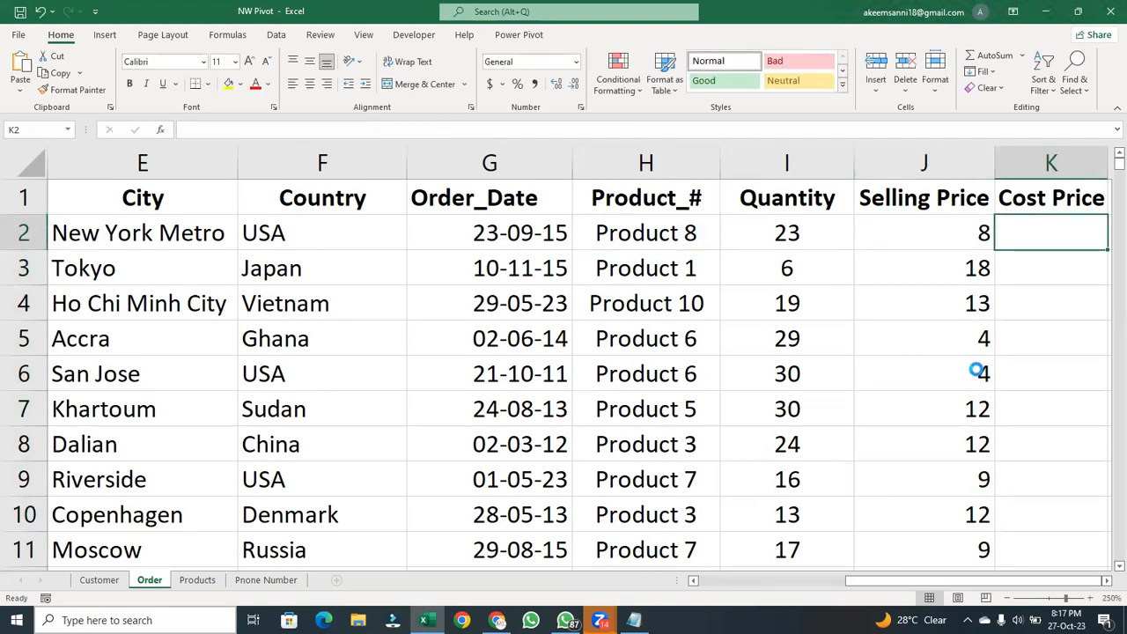
{"action": "key", "text": "ctrl+v"}
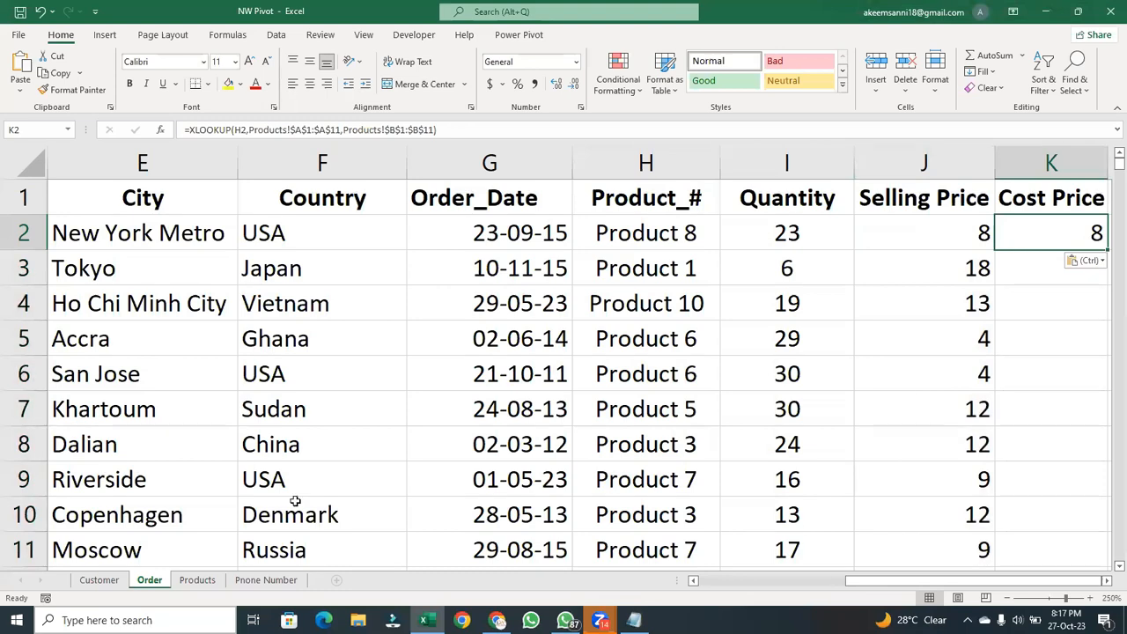
- Check the Cost Price column on the Products sheet and change the return array in K2 to Products!$C$1:$C$11
{"action": "left_click", "coordinate": [208, 581]}
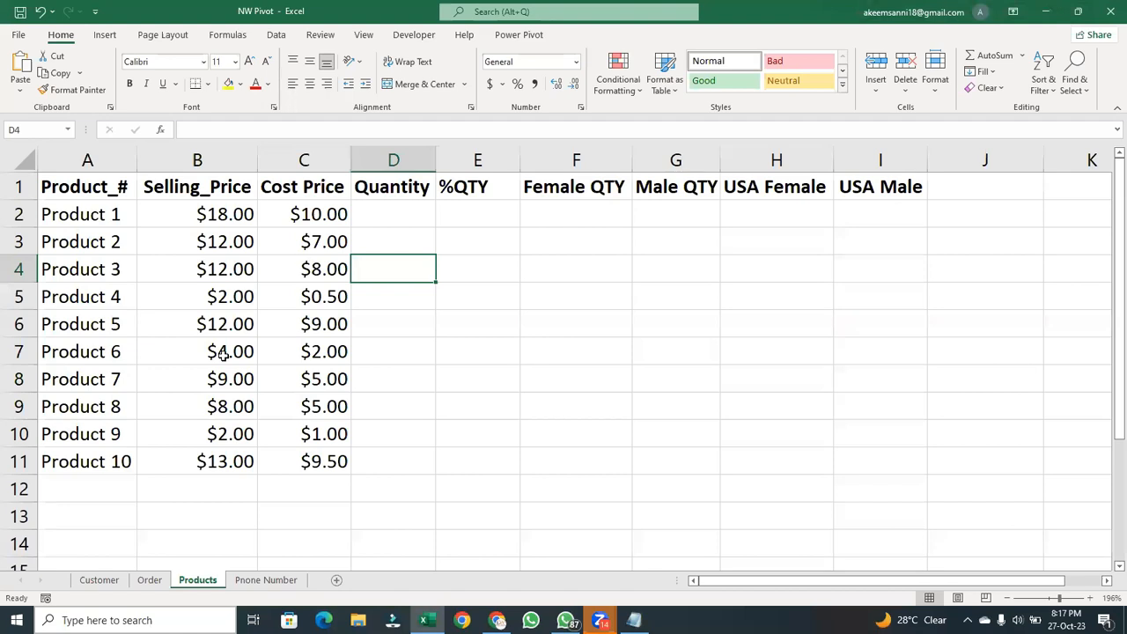
{"action": "left_click", "coordinate": [163, 579]}
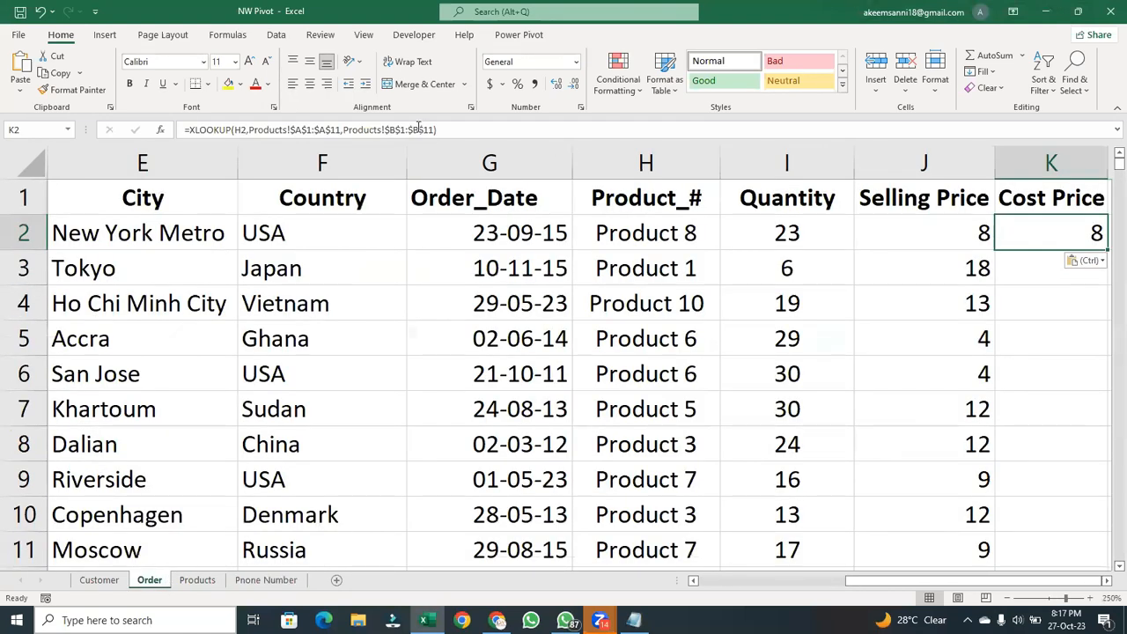
{"action": "double_click", "coordinate": [1030, 244]}
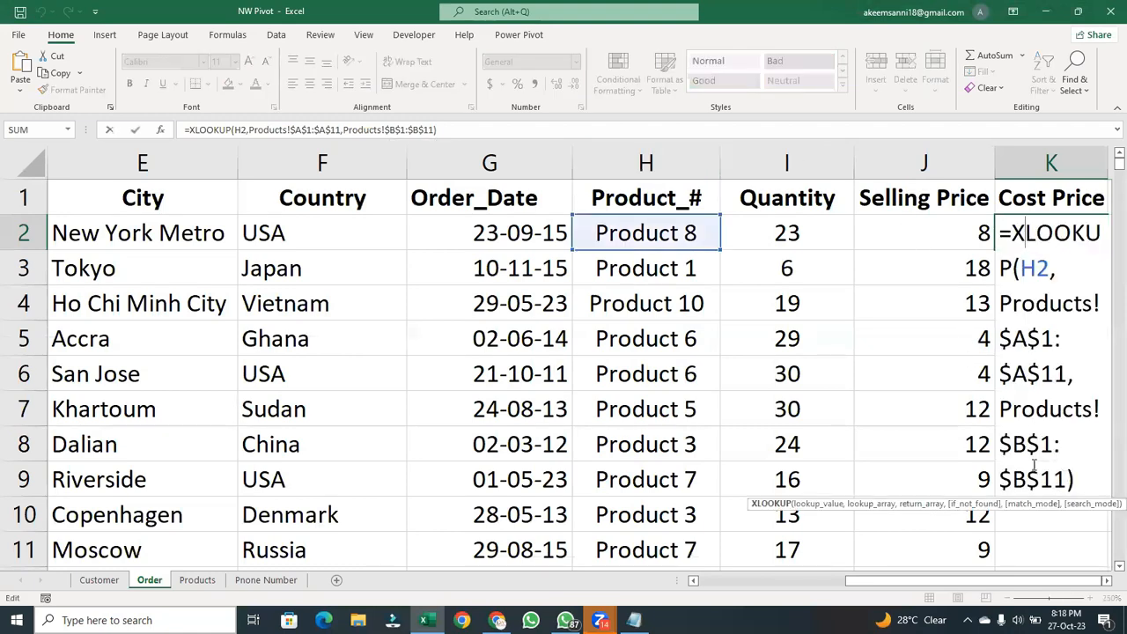
{"action": "left_click", "coordinate": [1029, 451]}
{"action": "key", "text": "BackSpace"}
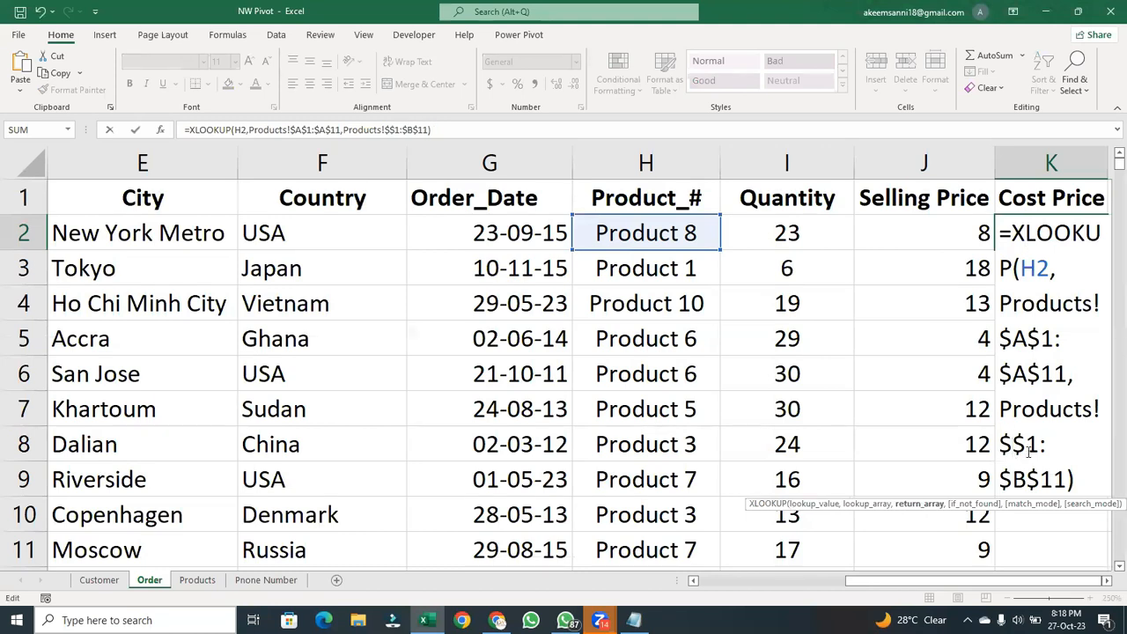
{"action": "type", "text": "C"}
{"action": "double_click", "coordinate": [1029, 476]}
{"action": "left_click", "coordinate": [1028, 476]}
{"action": "key", "text": "BackSpace"}
{"action": "type", "text": "C"}
{"action": "key", "text": "Return"}
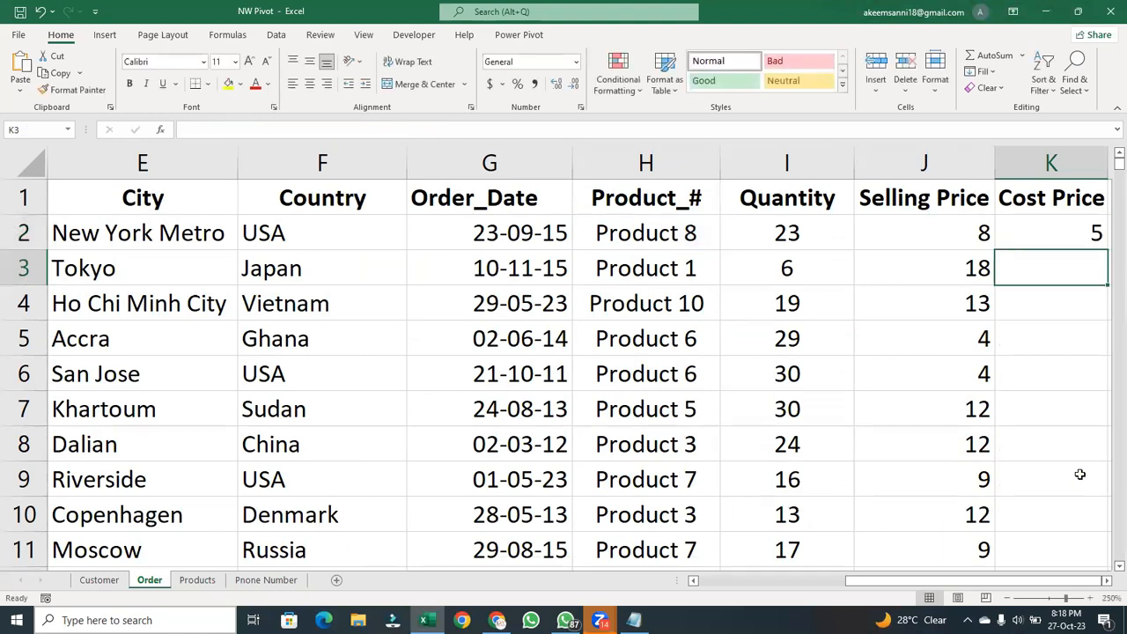
- Fill the XLOOKUP formula from K2 down the whole Cost Price column
{"action": "left_click", "coordinate": [1050, 238]}
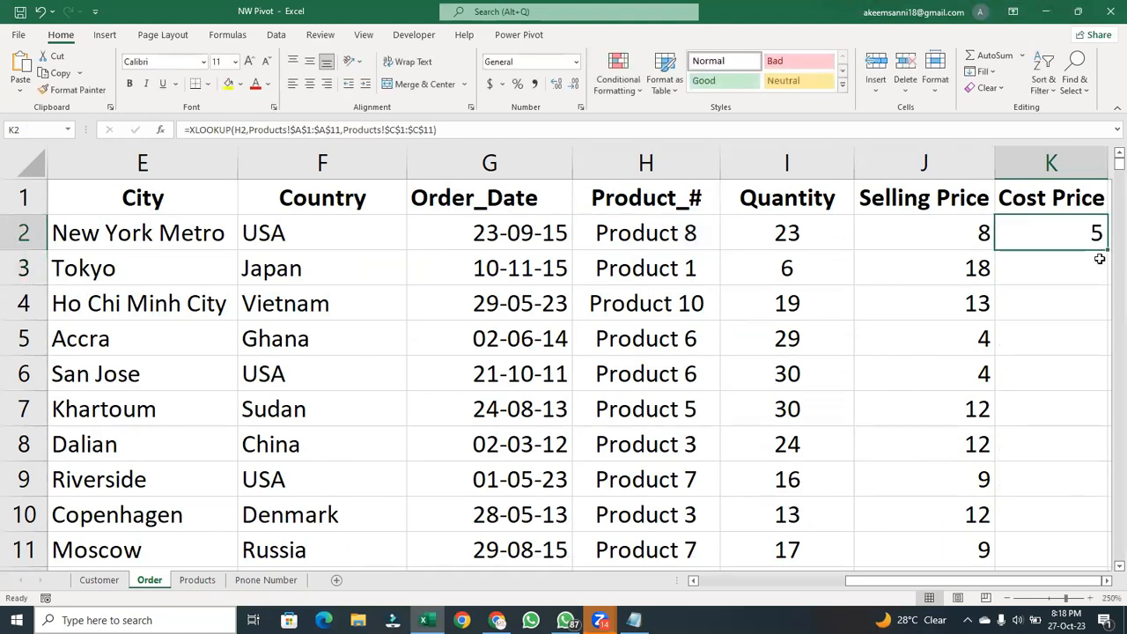
{"action": "double_click", "coordinate": [1105, 249]}
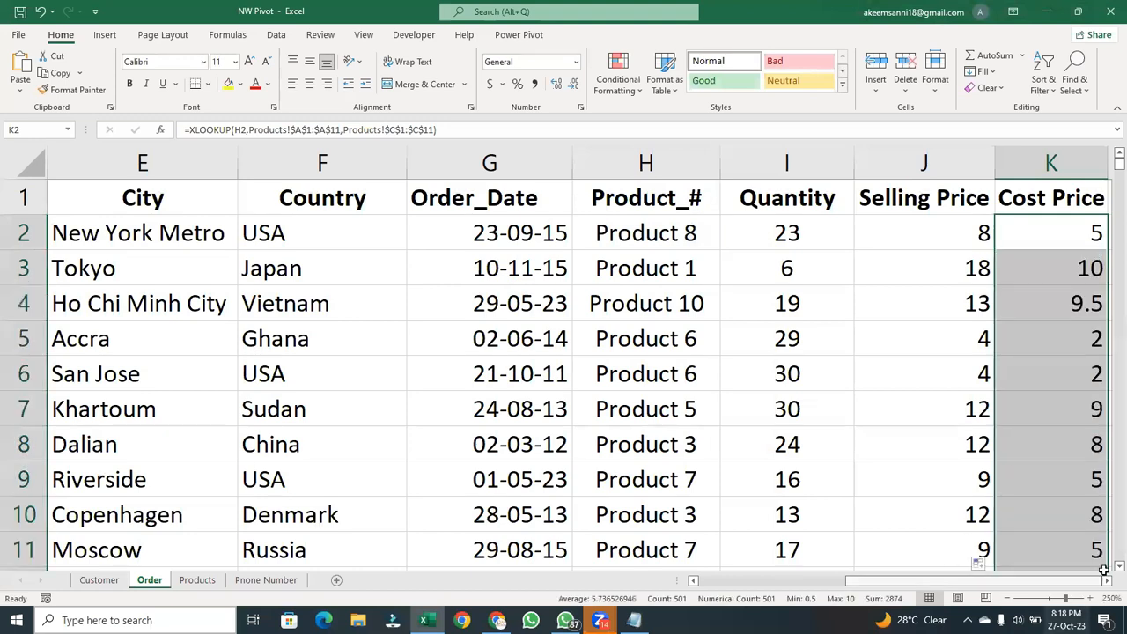
{"action": "left_click", "coordinate": [1106, 583]}
{"action": "left_click", "coordinate": [1106, 583]}
{"action": "left_click", "coordinate": [1106, 582]}
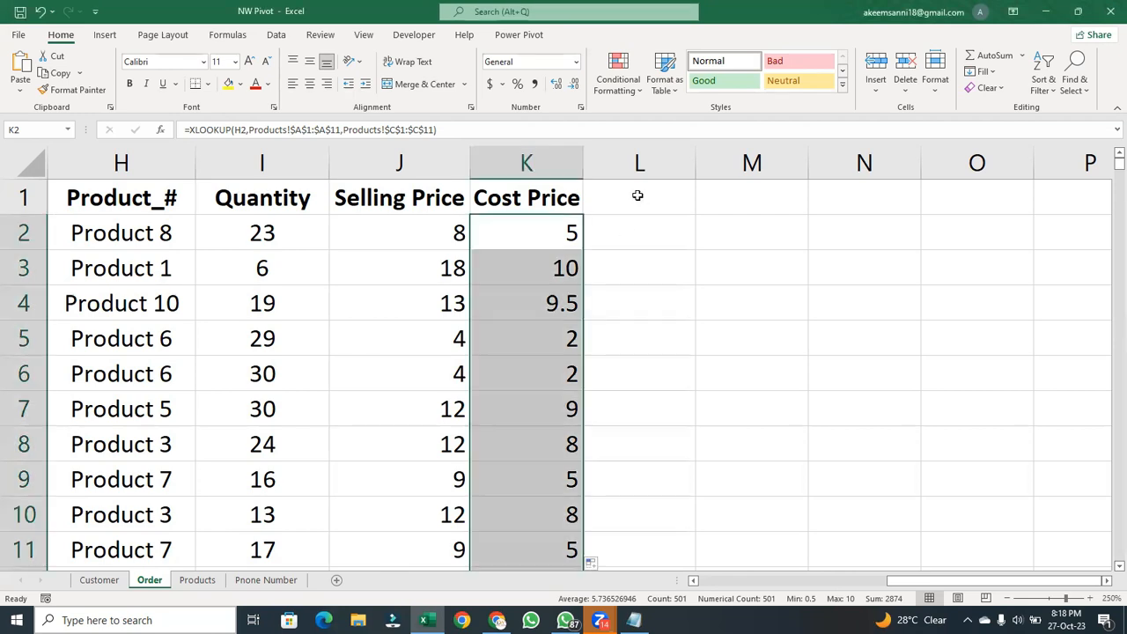
{"action": "key", "text": "F2"}
{"action": "key", "text": "ctrl+Return"}
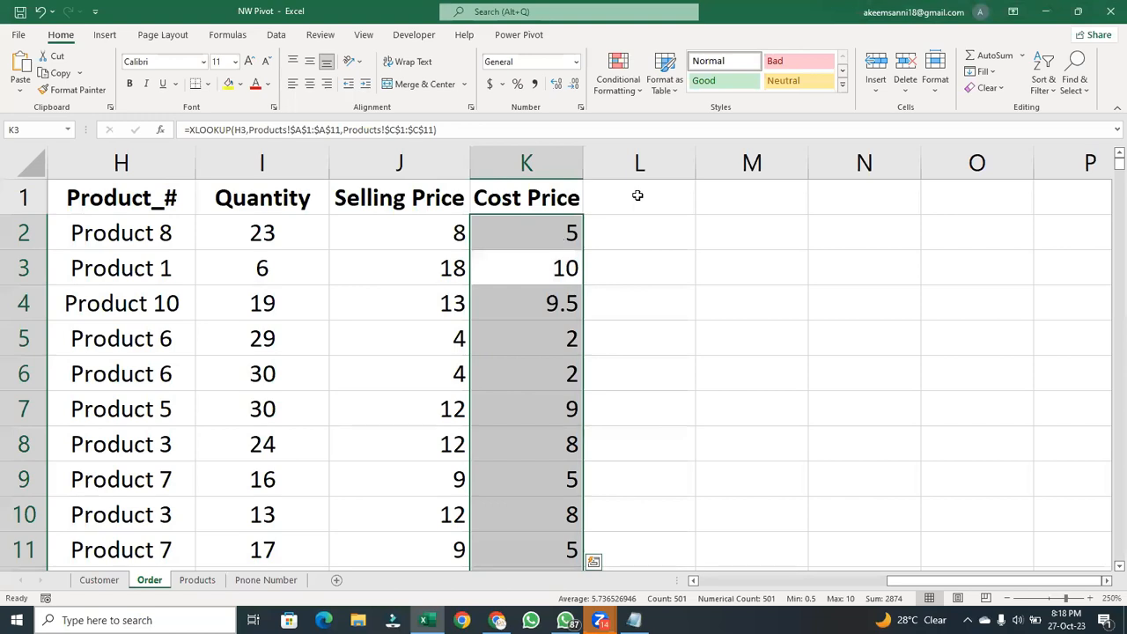
- Add the column headers TCP in cell L1 and TSP in cell M1
{"action": "left_click", "coordinate": [638, 198]}
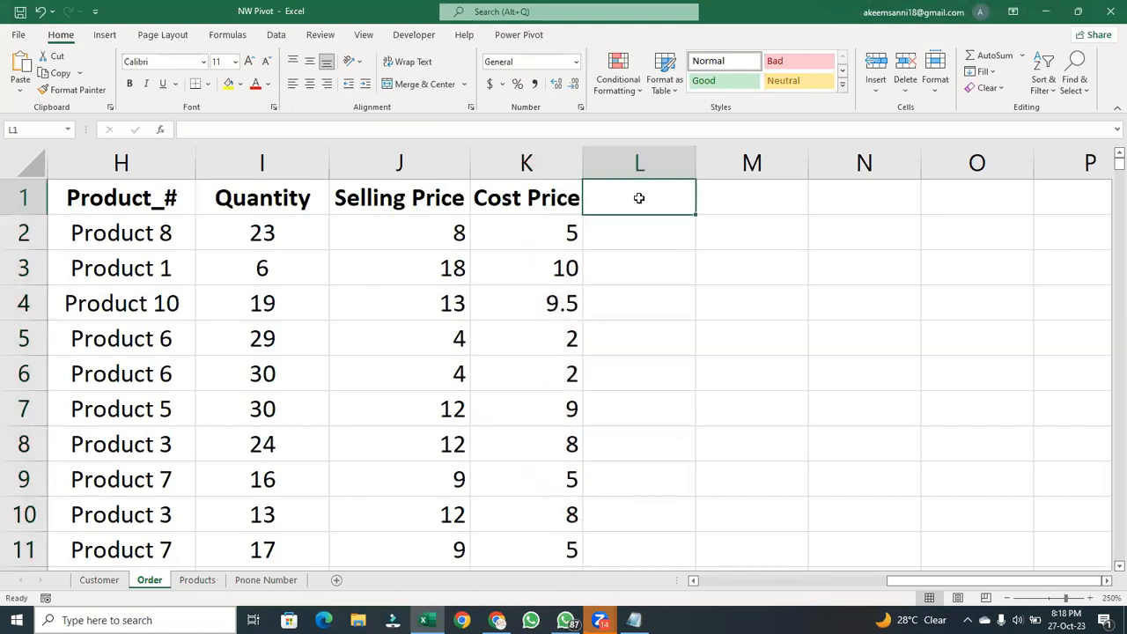
{"action": "type", "text": "T"}
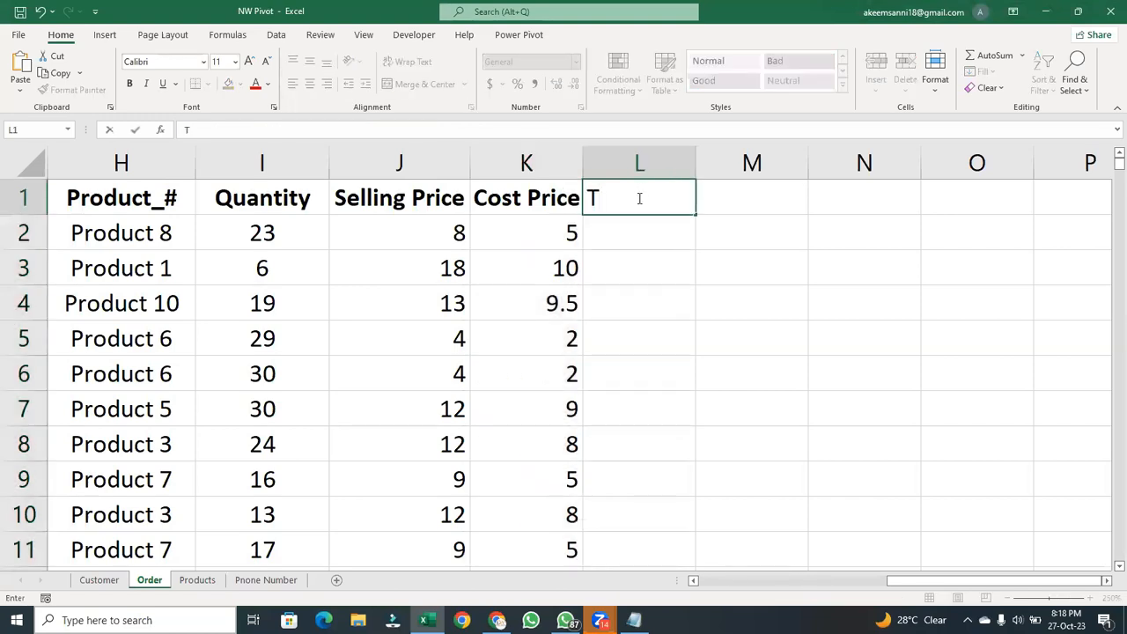
{"action": "type", "text": "CP"}
{"action": "key", "text": "ctrl+Return"}
{"action": "key", "text": "Return"}
{"action": "left_click", "coordinate": [755, 184]}
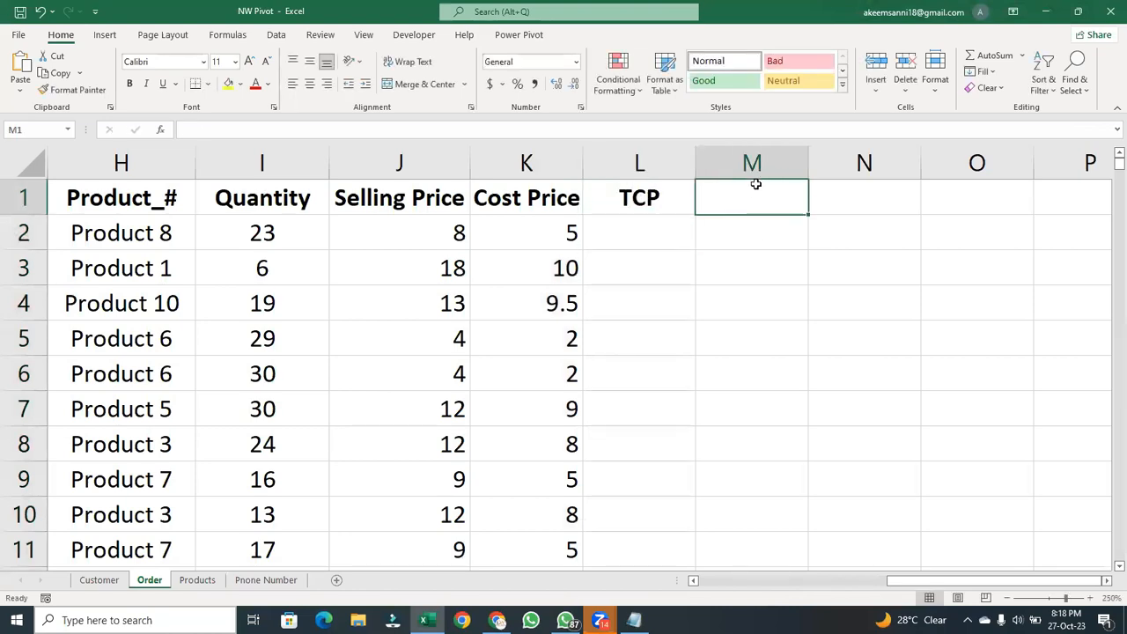
{"action": "type", "text": "TS"}
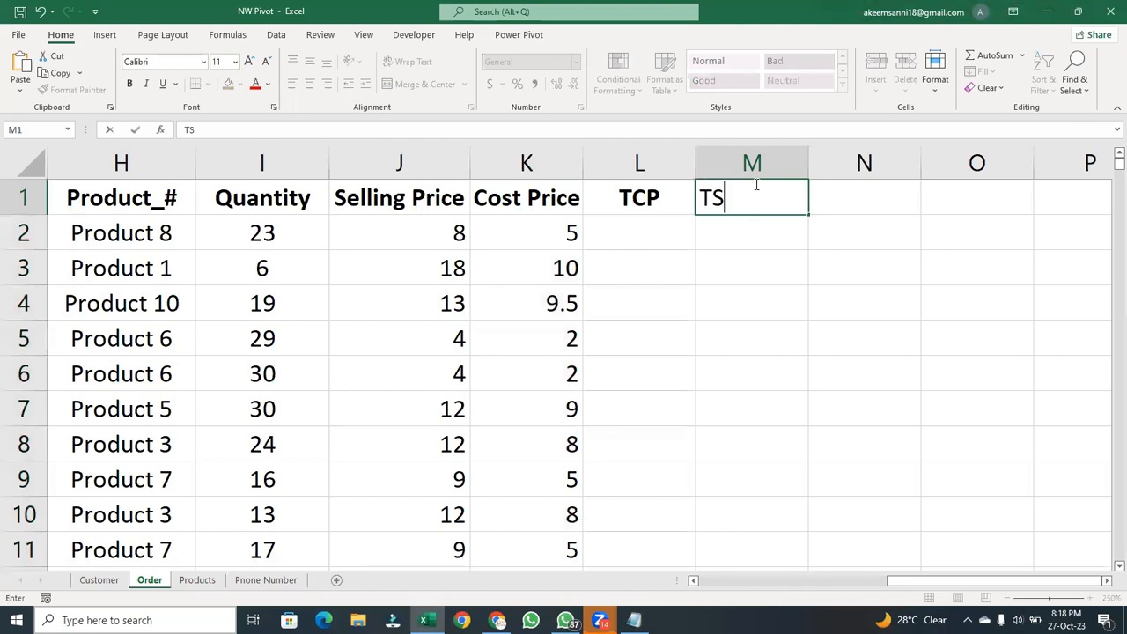
{"action": "type", "text": "P"}
{"action": "key", "text": "Tab"}
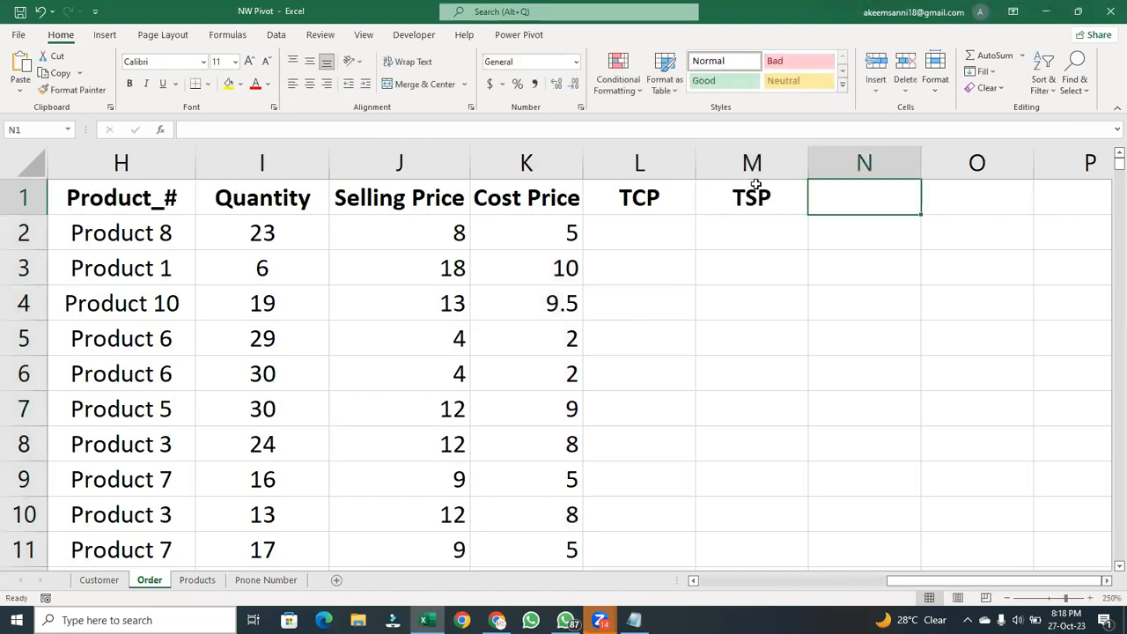
- Add the column header Profit in cell N1 and select TCP cell L2
{"action": "type", "text": "Profiu"}
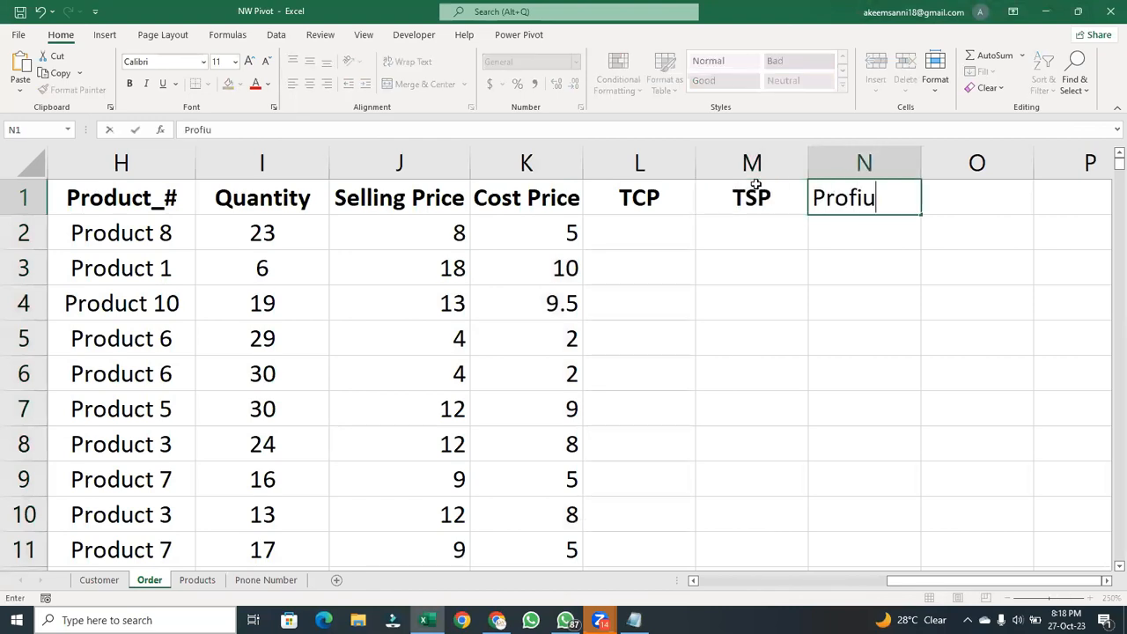
{"action": "key", "text": "BackSpace"}
{"action": "type", "text": "t"}
{"action": "key", "text": "Return"}
{"action": "left_click", "coordinate": [644, 226]}
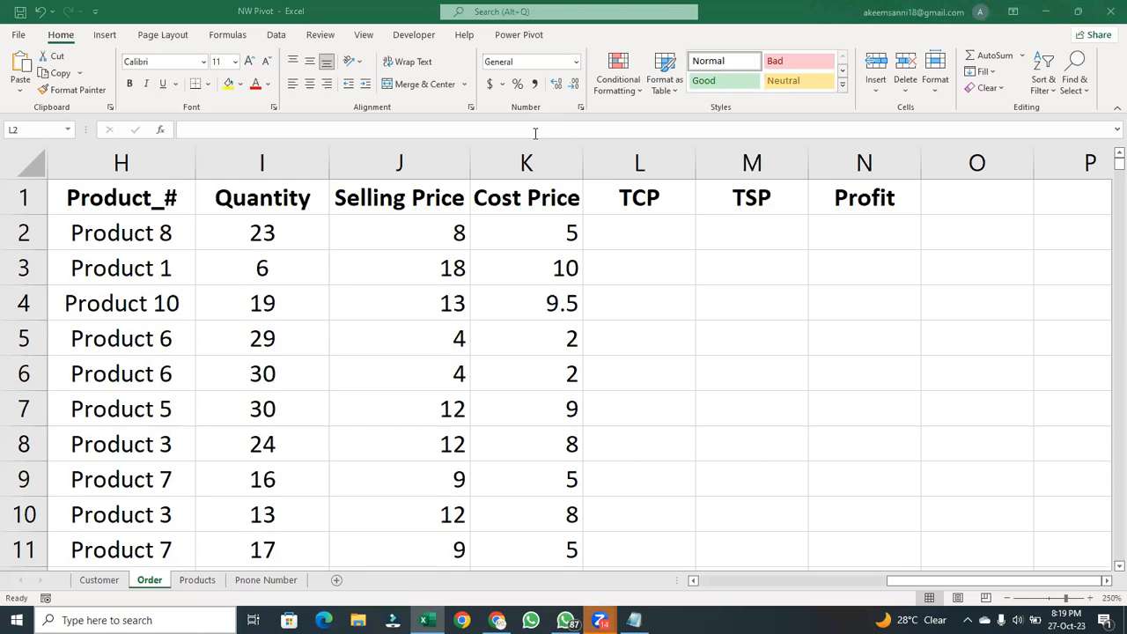
{"action": "left_click", "coordinate": [638, 220]}
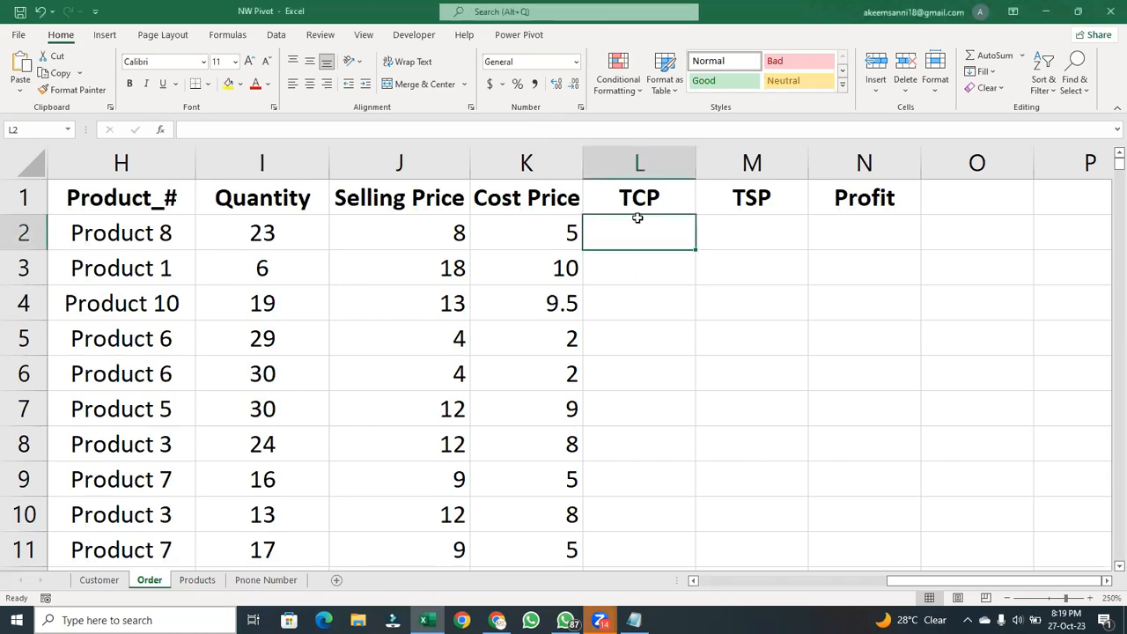
- Calculate TCP in L2 with the formula =K2*I2 and fill it down the whole TCP column
{"action": "type", "text": "="}
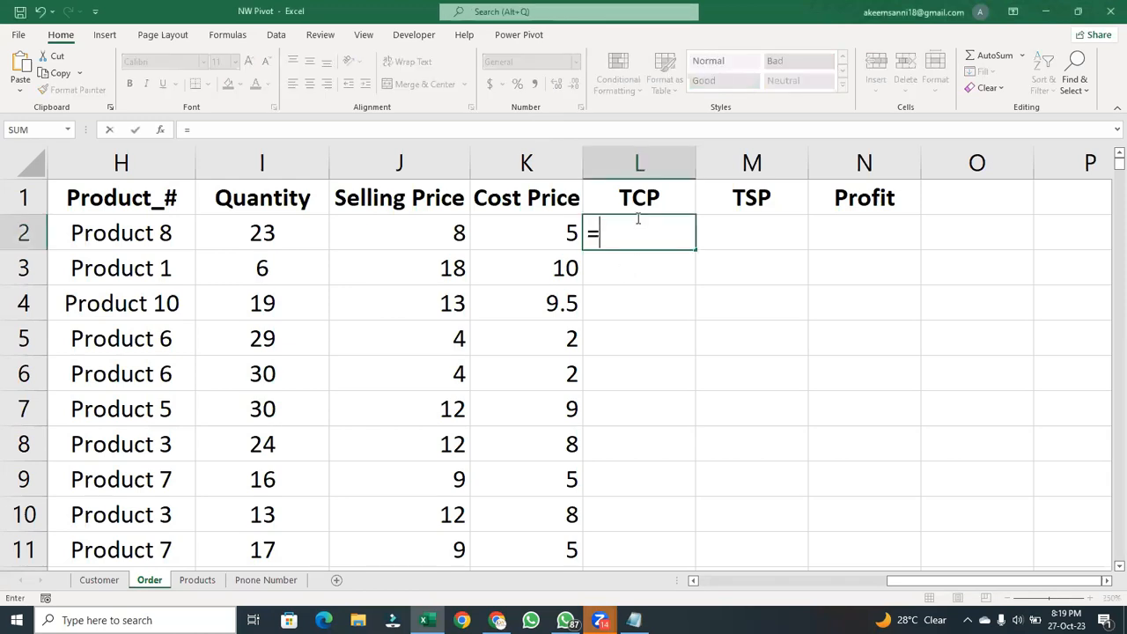
{"action": "left_click", "coordinate": [520, 238]}
{"action": "type", "text": "*"}
{"action": "left_click", "coordinate": [295, 230]}
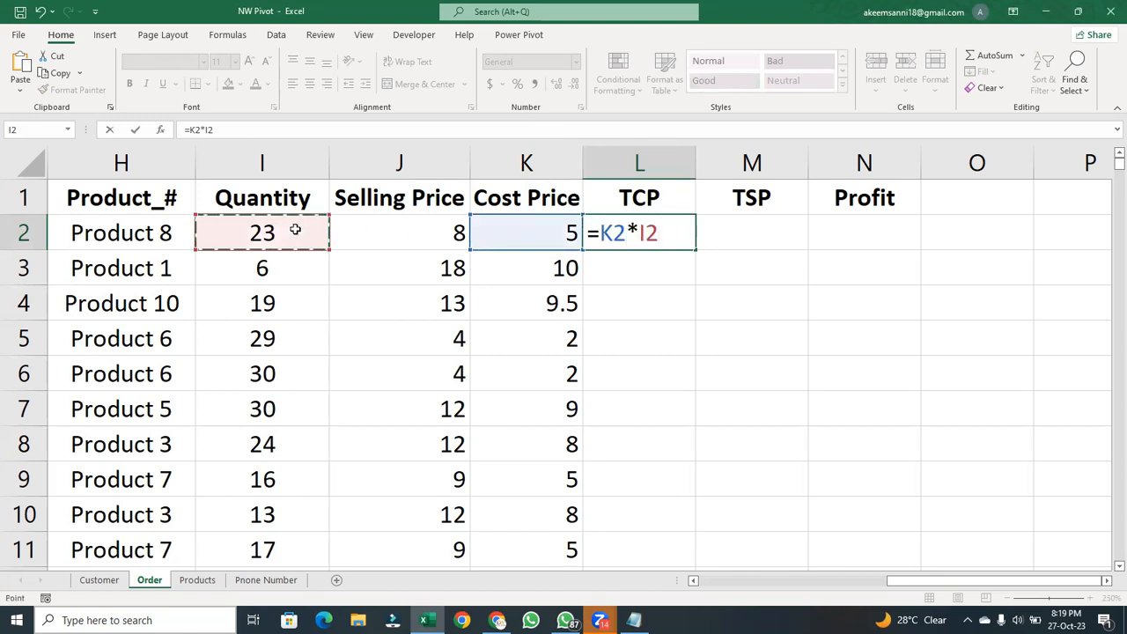
{"action": "key", "text": "Return"}
{"action": "double_click", "coordinate": [672, 233]}
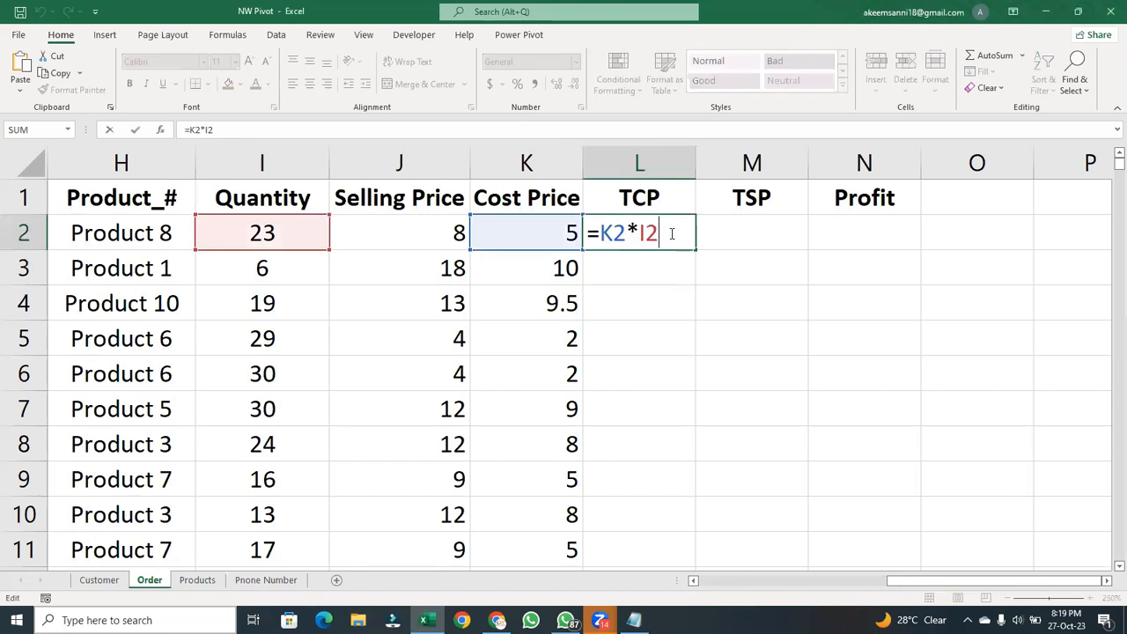
{"action": "key", "text": "Return"}
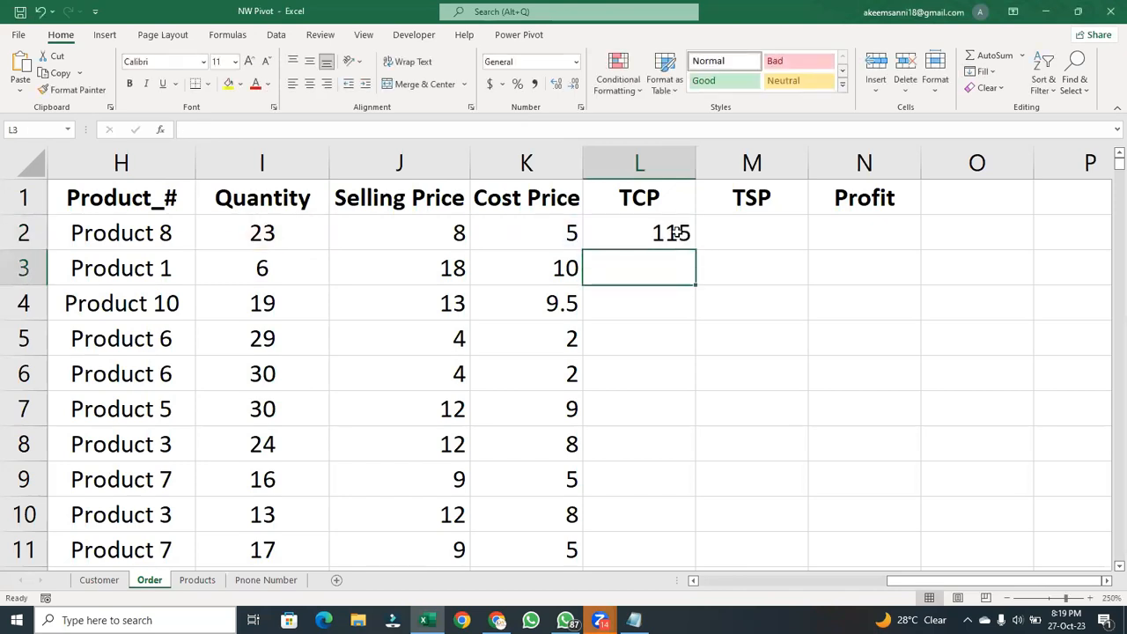
{"action": "left_click", "coordinate": [684, 233]}
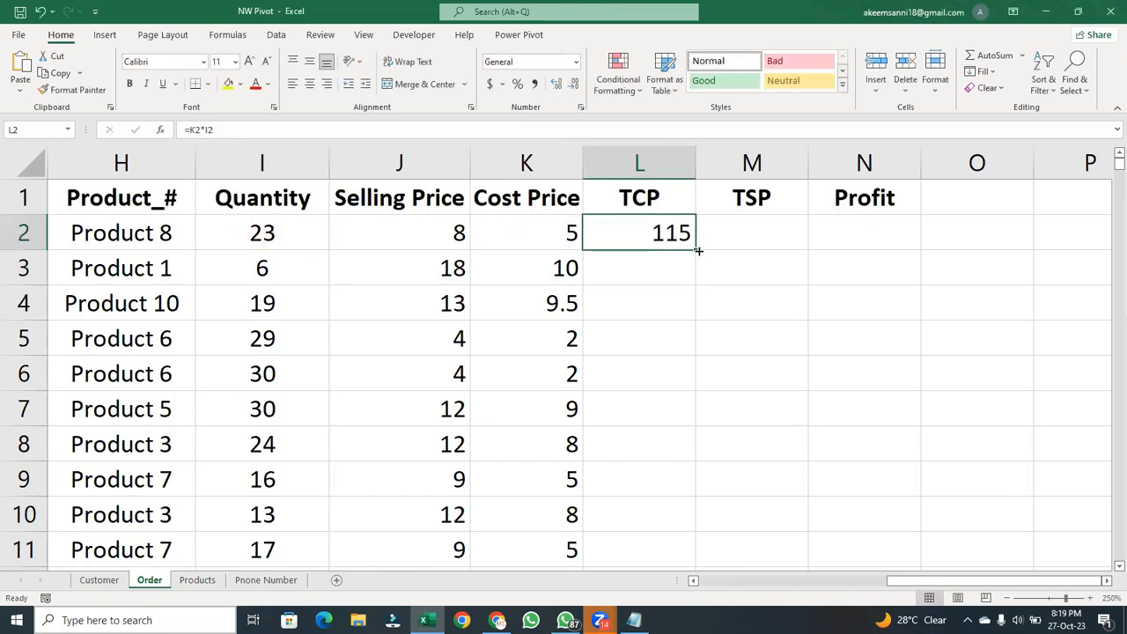
{"action": "double_click", "coordinate": [698, 251]}
- Calculate TSP in M2 with the formula =J2*I2 and fill it down the whole TSP column
{"action": "left_click", "coordinate": [736, 234]}
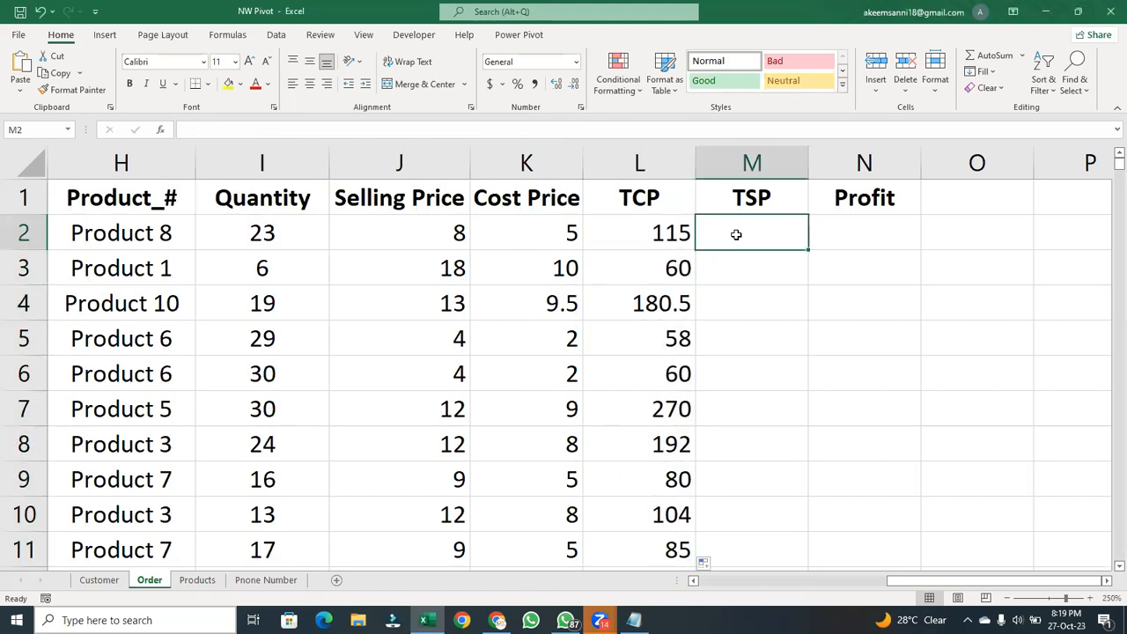
{"action": "type", "text": "="}
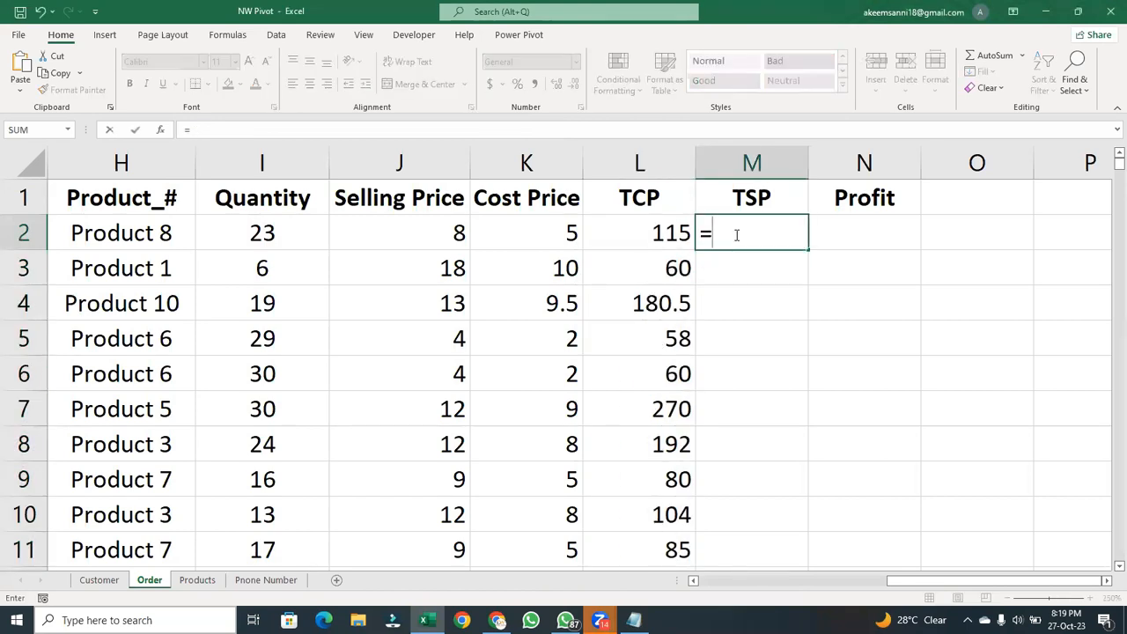
{"action": "left_click", "coordinate": [448, 223]}
{"action": "type", "text": "*"}
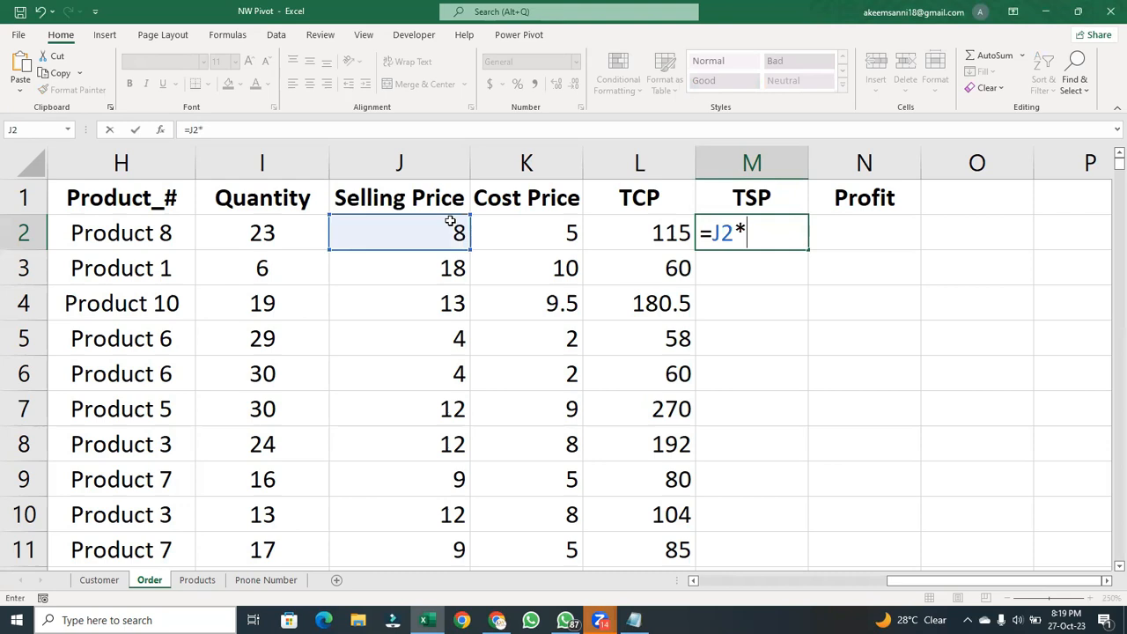
{"action": "left_click", "coordinate": [274, 226]}
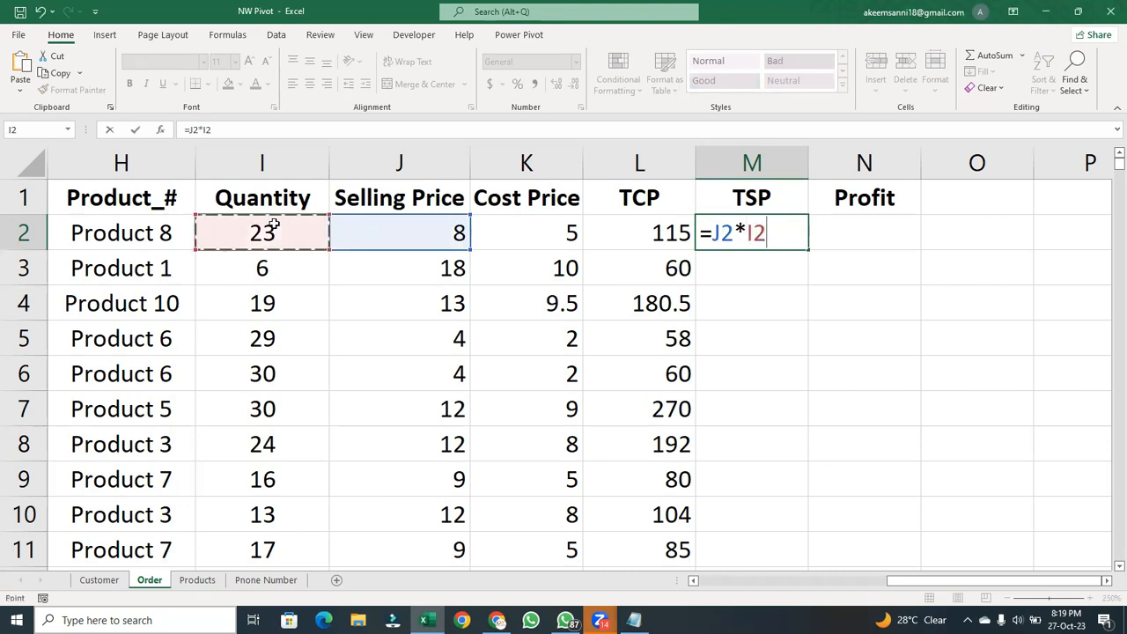
{"action": "key", "text": "Return"}
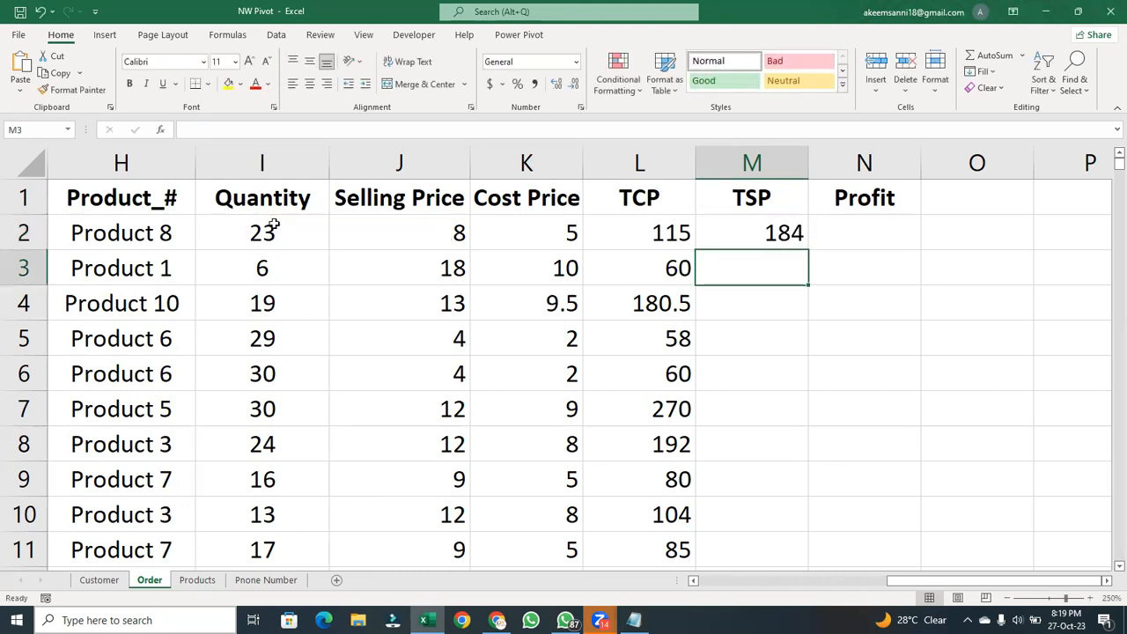
{"action": "left_click", "coordinate": [764, 231]}
{"action": "double_click", "coordinate": [807, 251]}
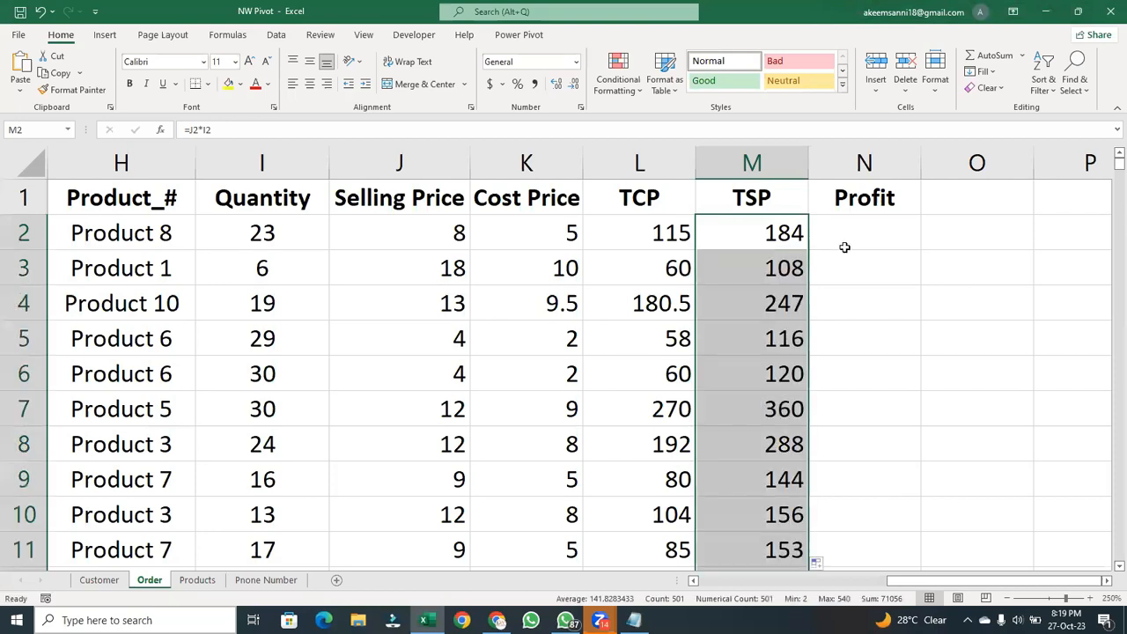
- Calculate Profit in N2 with the formula =M2-L2 and fill it down the whole Profit column
{"action": "left_click", "coordinate": [854, 244]}
{"action": "type", "text": "="}
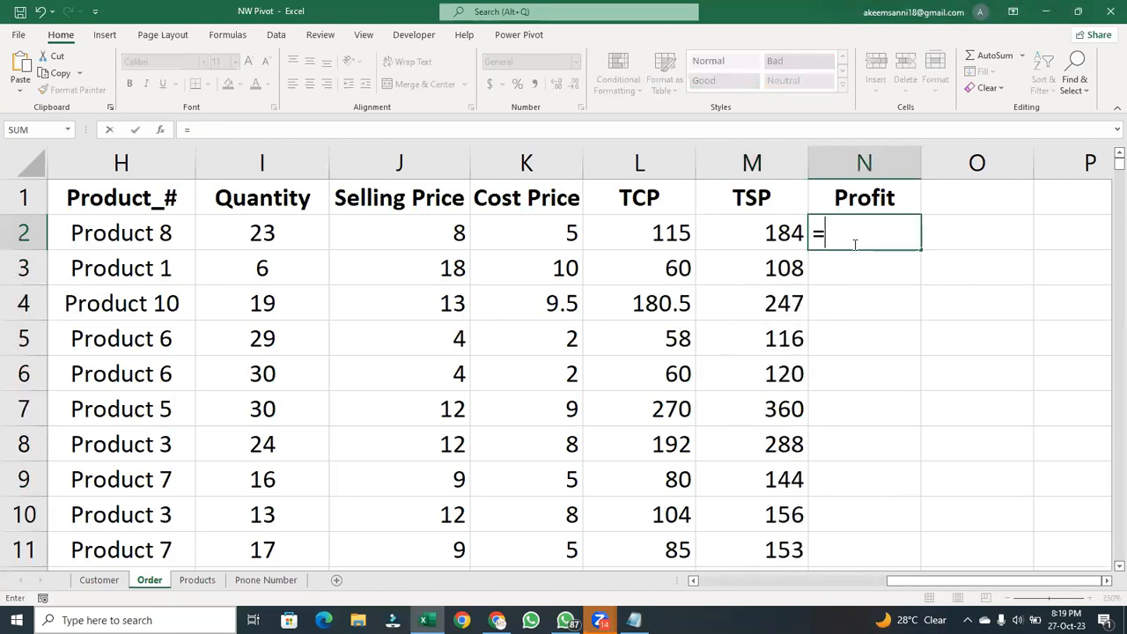
{"action": "left_click", "coordinate": [757, 235]}
{"action": "type", "text": "-"}
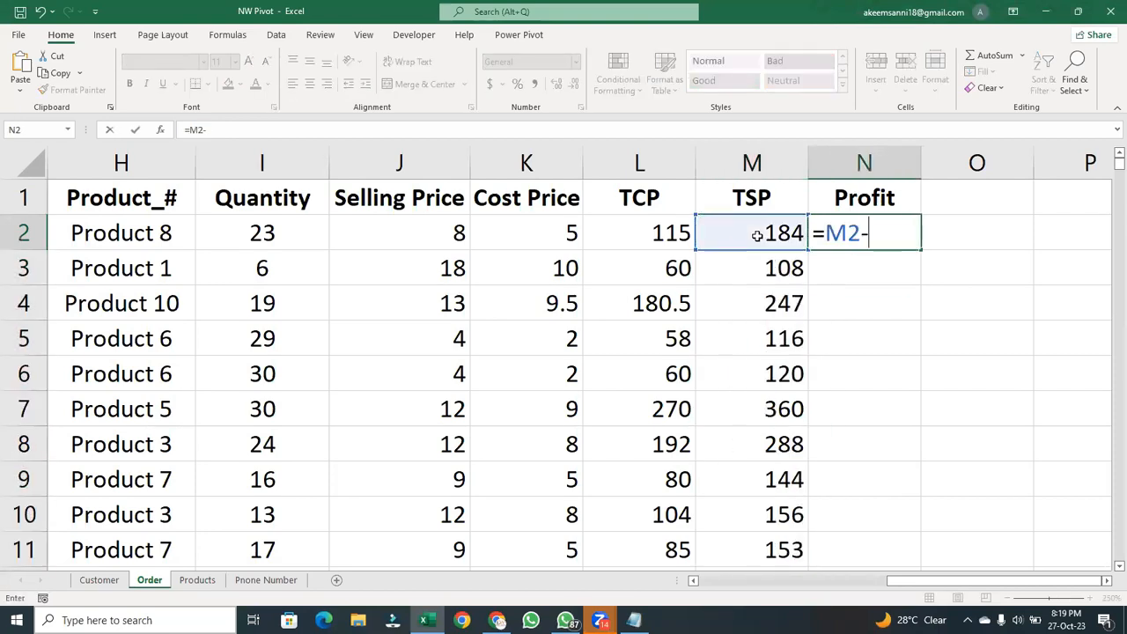
{"action": "left_click", "coordinate": [665, 227]}
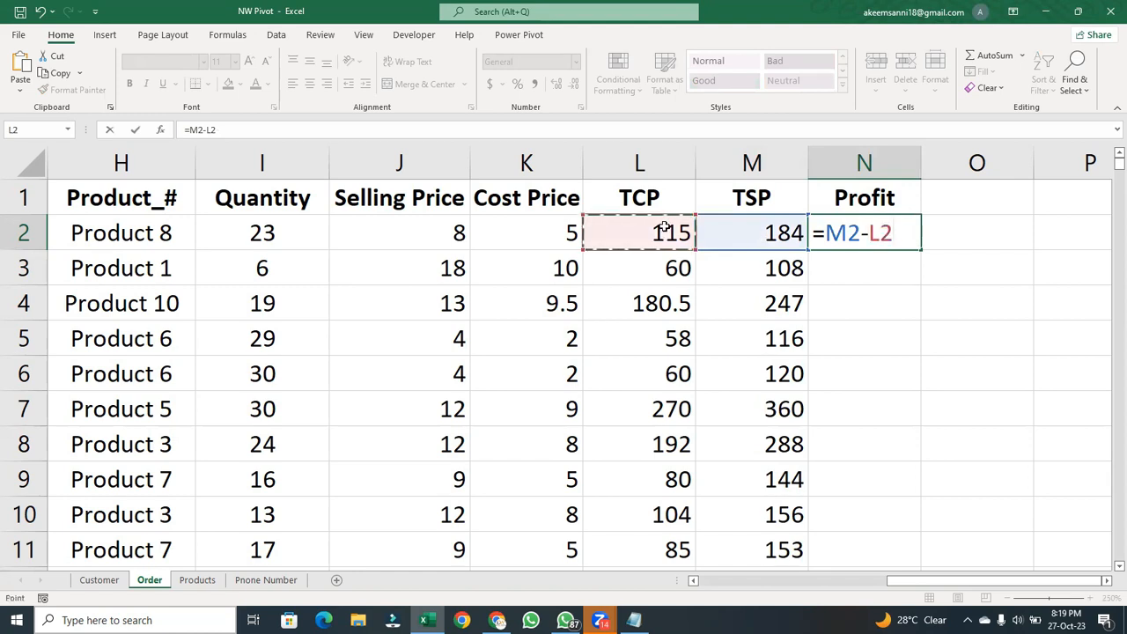
{"action": "key", "text": "Return"}
{"action": "double_click", "coordinate": [883, 233]}
{"action": "key", "text": "Return"}
{"action": "left_click", "coordinate": [901, 222]}
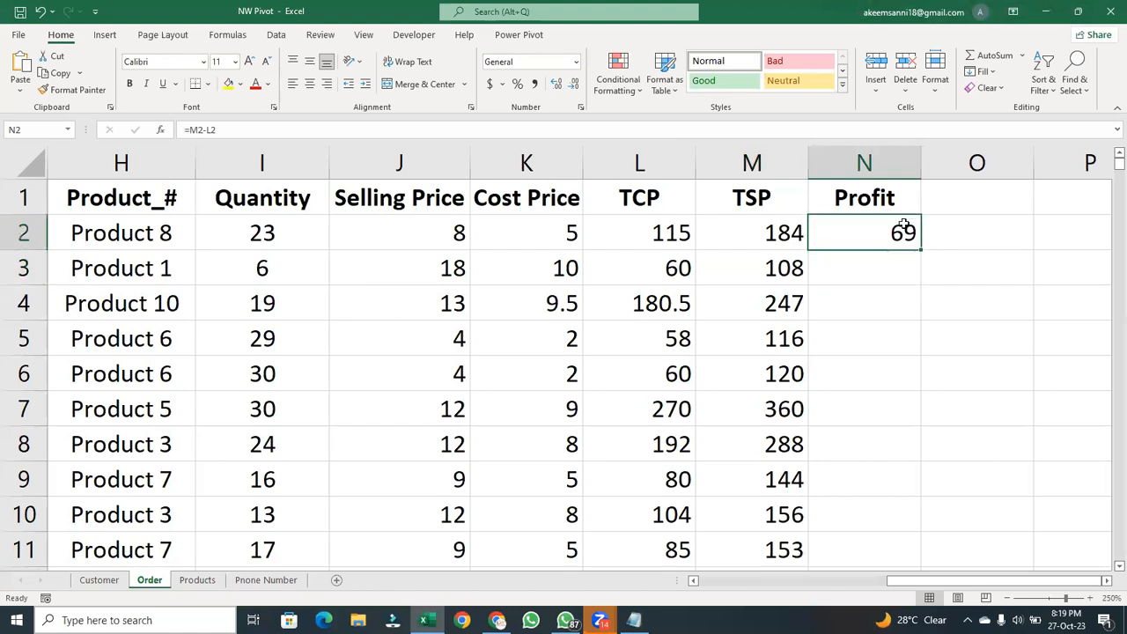
{"action": "double_click", "coordinate": [917, 249]}
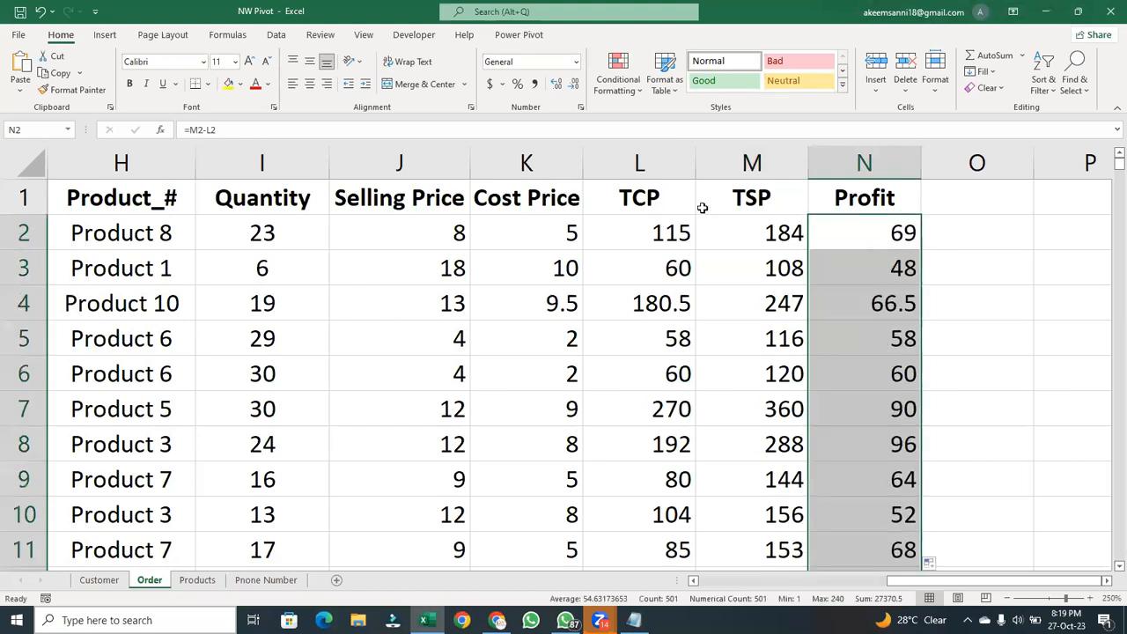
- Apply the dollar Accounting number format to columns J through N, from Selling Price to Profit
{"action": "left_click", "coordinate": [388, 163]}
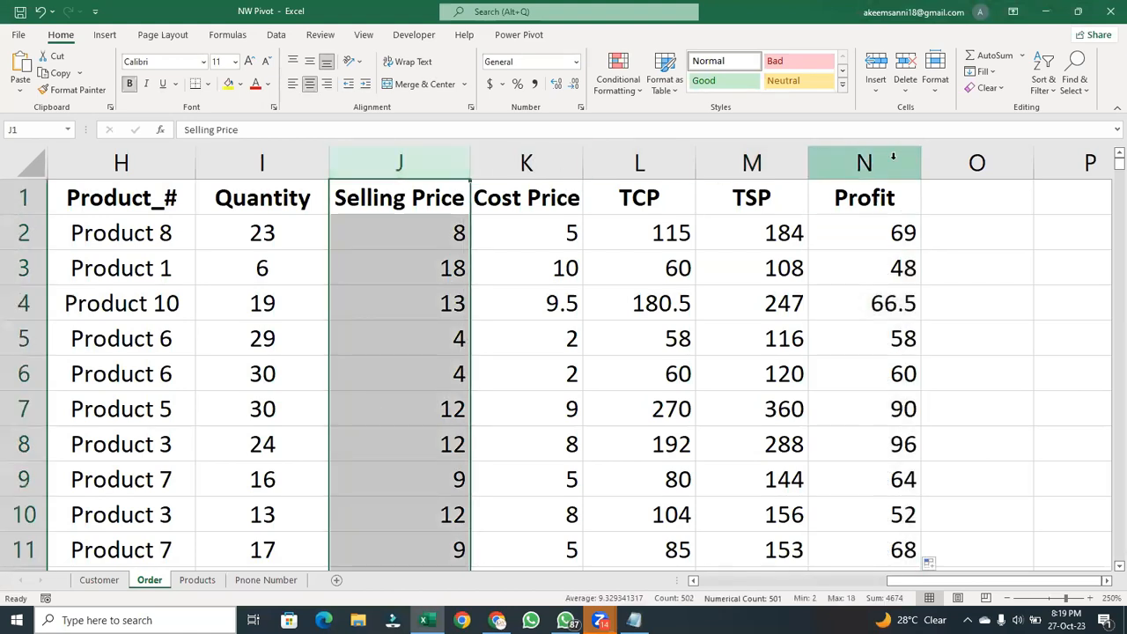
{"action": "left_click", "coordinate": [890, 162], "text": "shift"}
{"action": "left_click", "coordinate": [492, 83]}
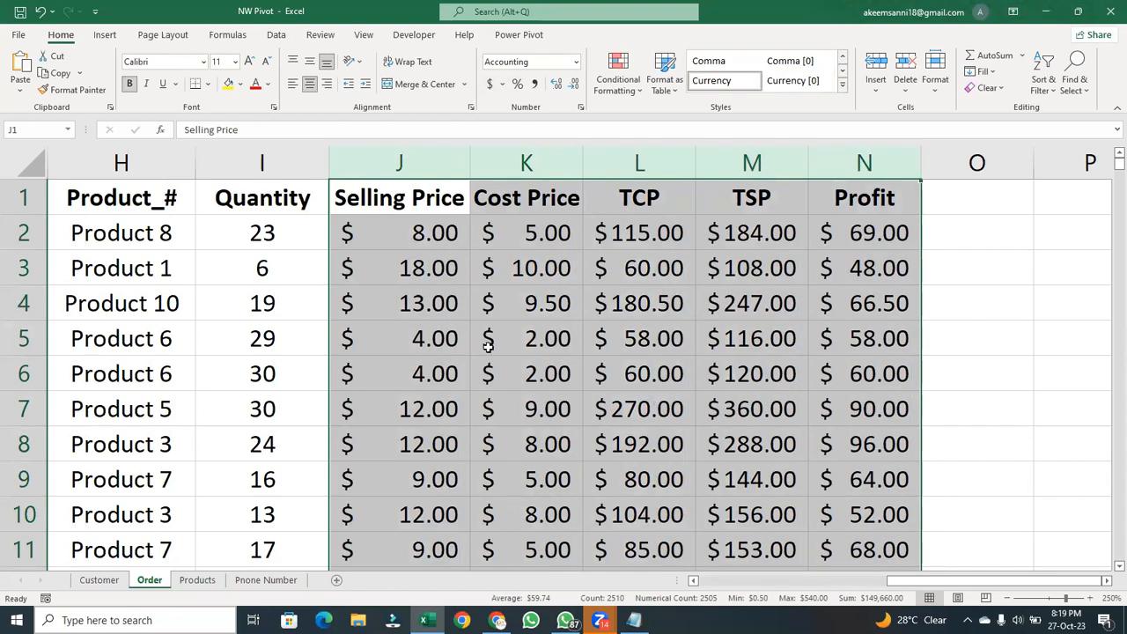
{"action": "left_click", "coordinate": [459, 347]}
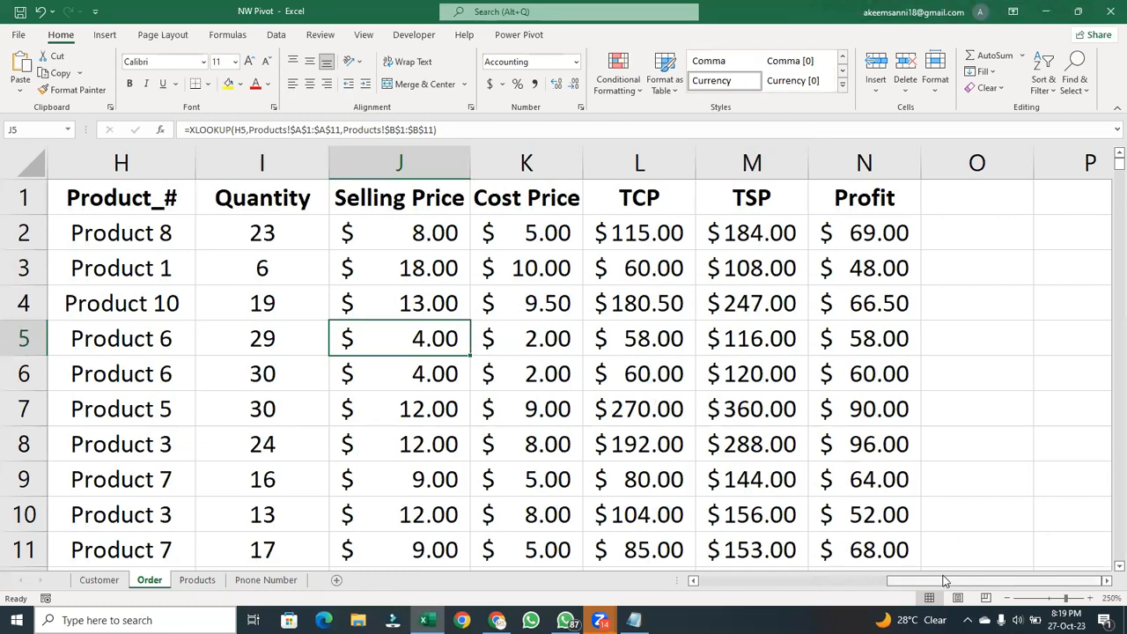
- Copy the entire Order sheet and paste it over itself as values with number formatting to replace the formulas
{"action": "left_click_drag", "start_coordinate": [944, 581], "coordinate": [400, 518]}
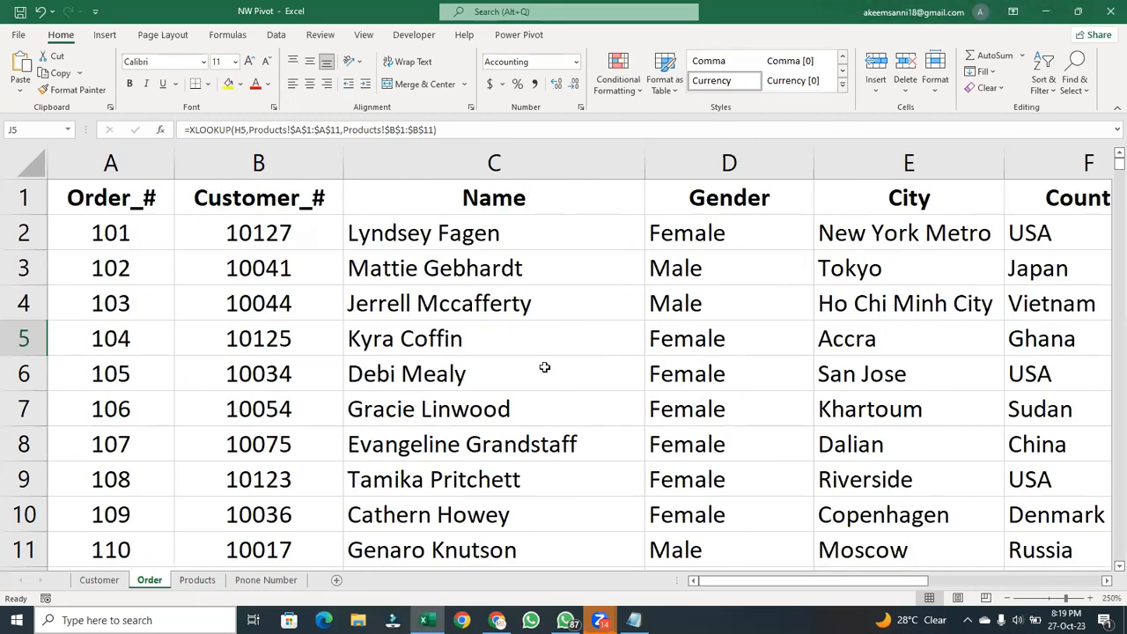
{"action": "left_click", "coordinate": [33, 164]}
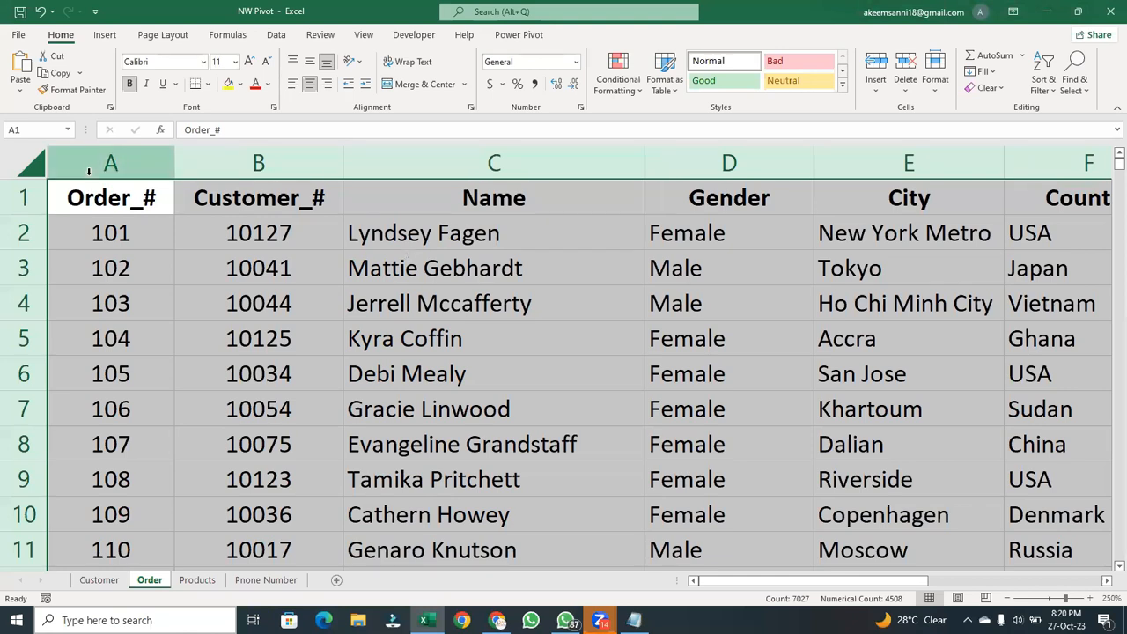
{"action": "key", "text": "ctrl+c"}
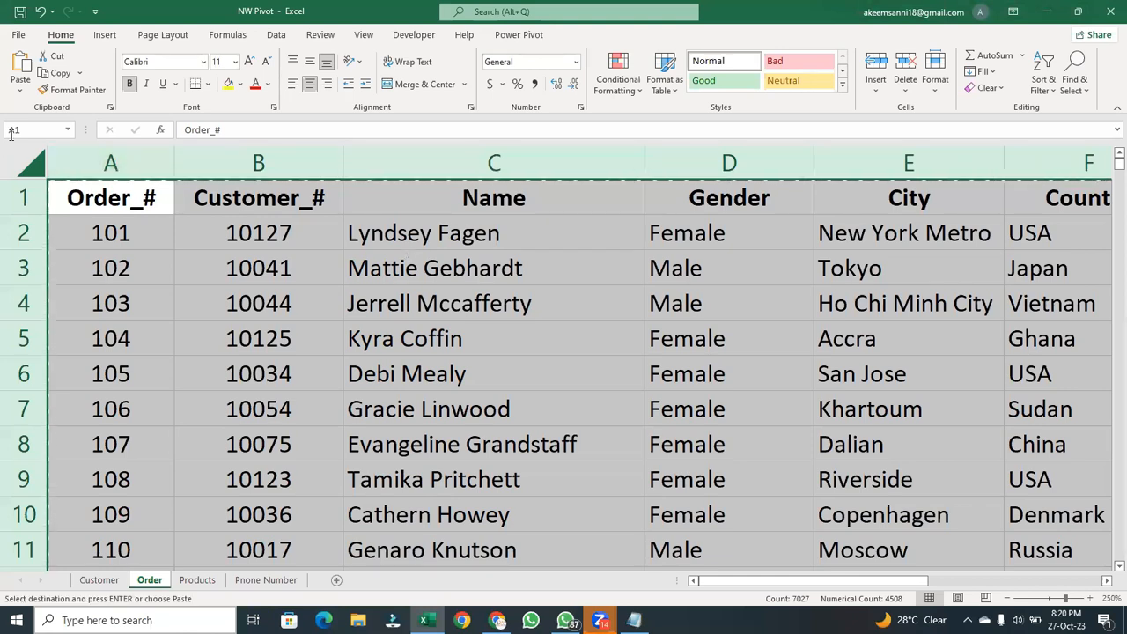
{"action": "left_click", "coordinate": [20, 92]}
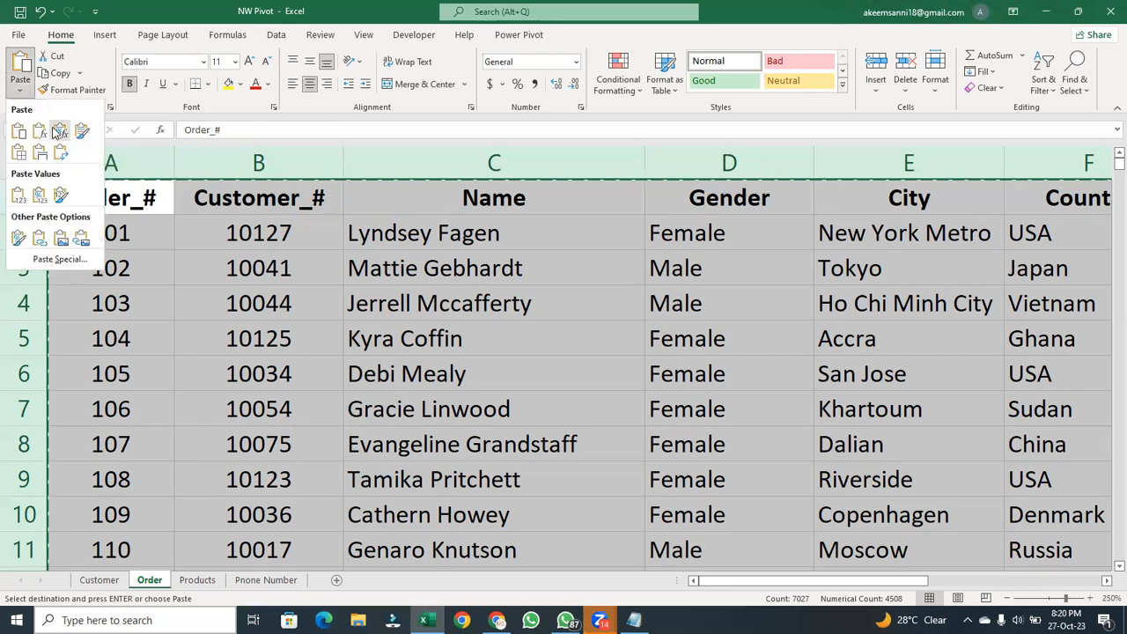
{"action": "left_click", "coordinate": [39, 195]}
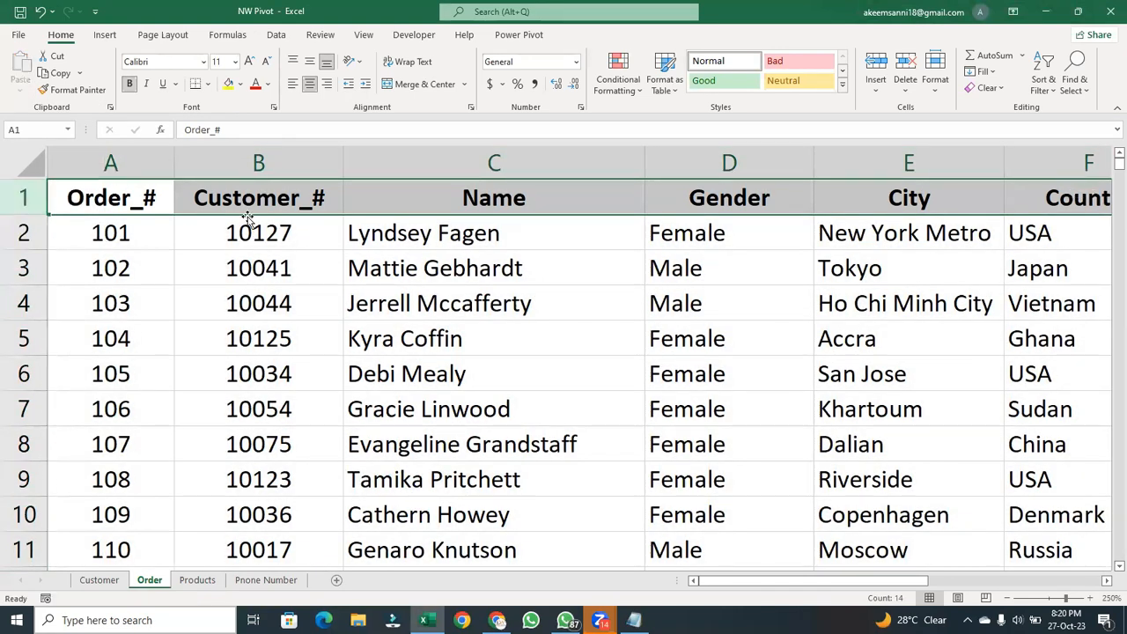
{"action": "left_click", "coordinate": [413, 251]}
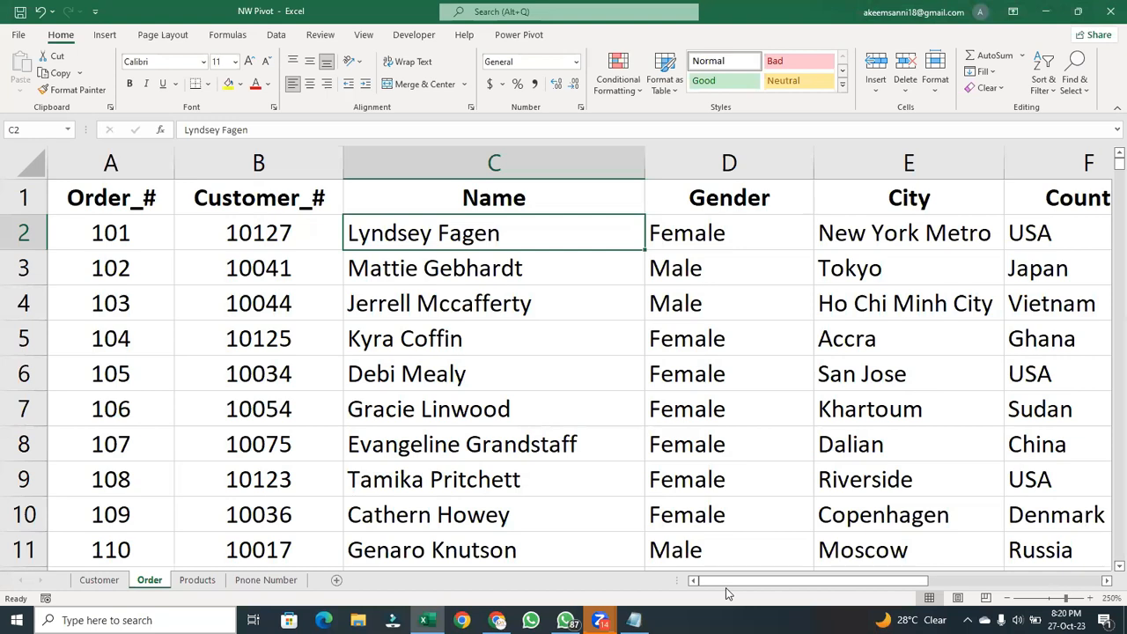
{"action": "left_click", "coordinate": [474, 299]}
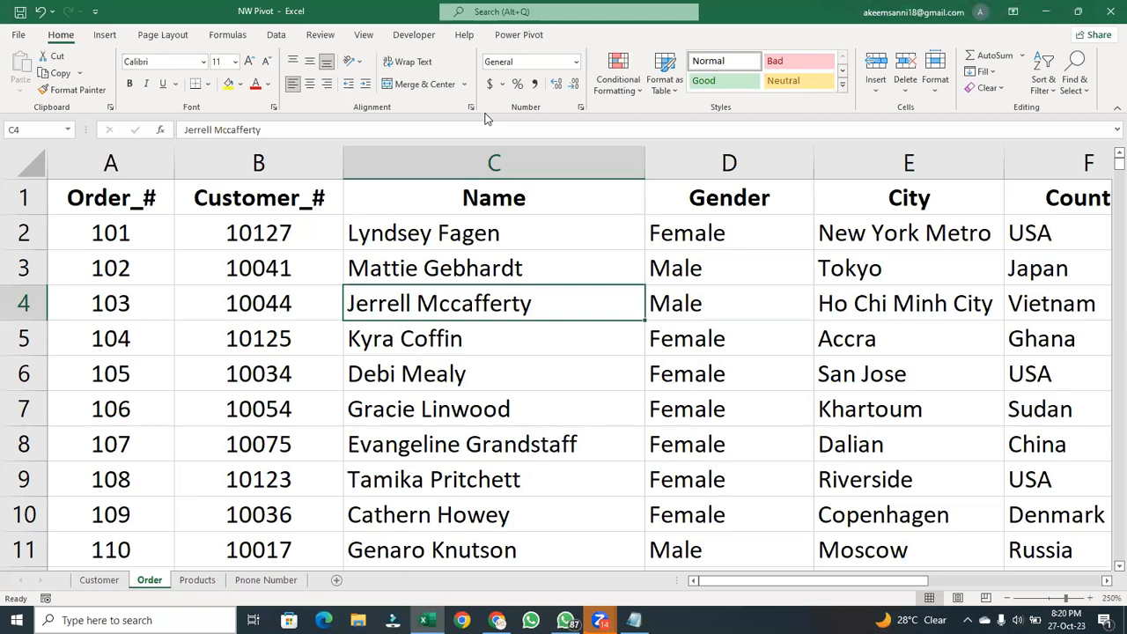
{"action": "left_click", "coordinate": [275, 471]}
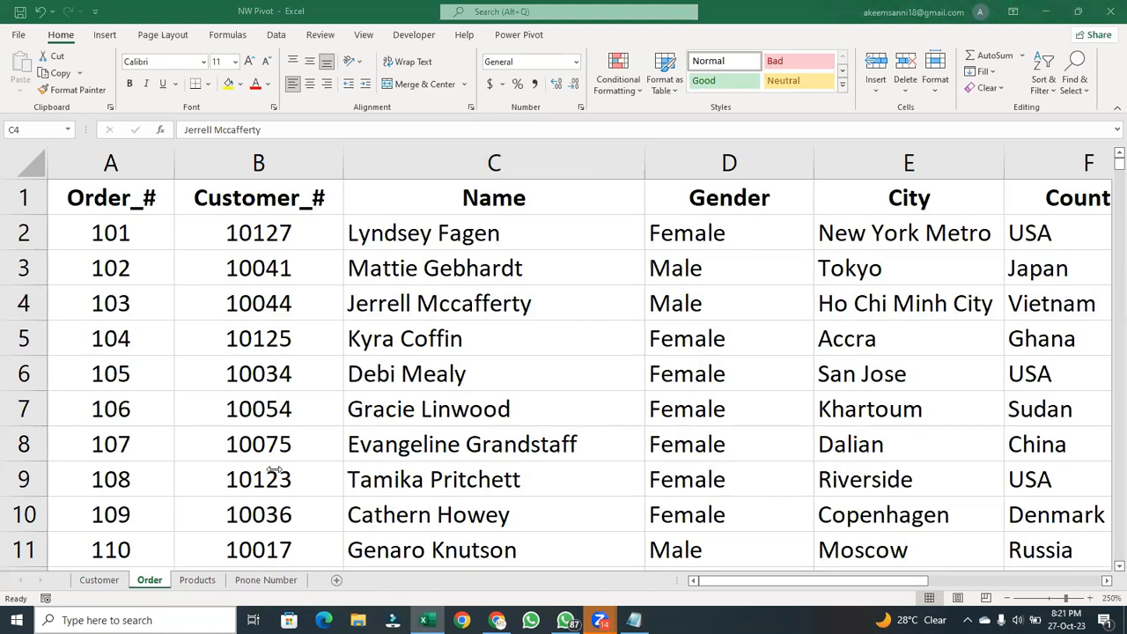
{"action": "left_click", "coordinate": [540, 262]}
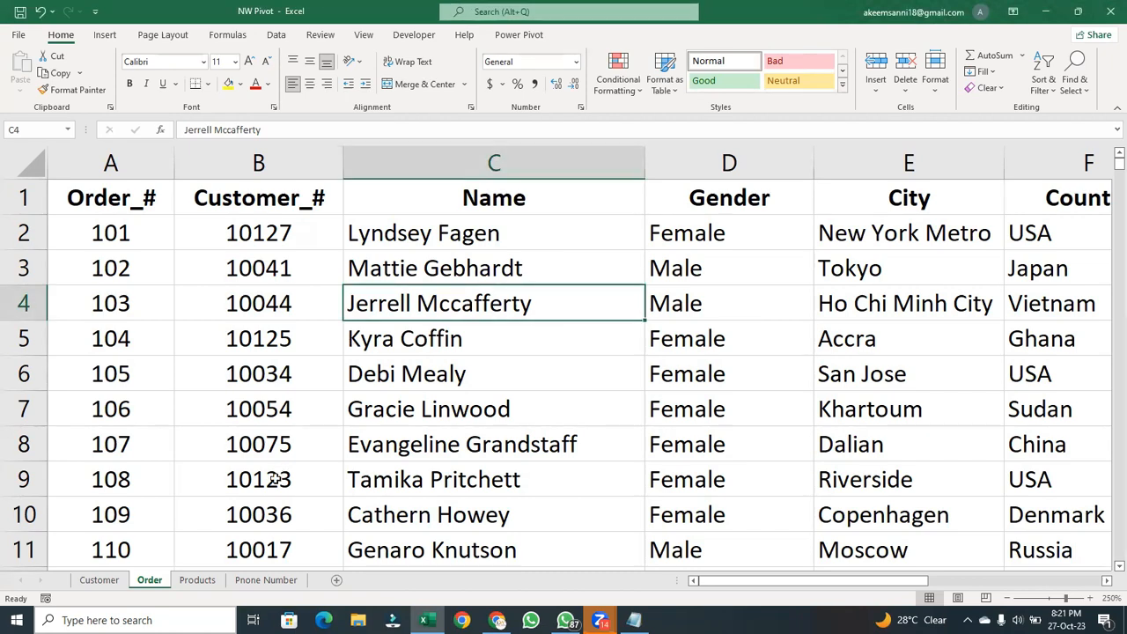
- Convert the Order sheet's data range $A$1:$N$502 into a table with headers
{"action": "left_click", "coordinate": [511, 364]}
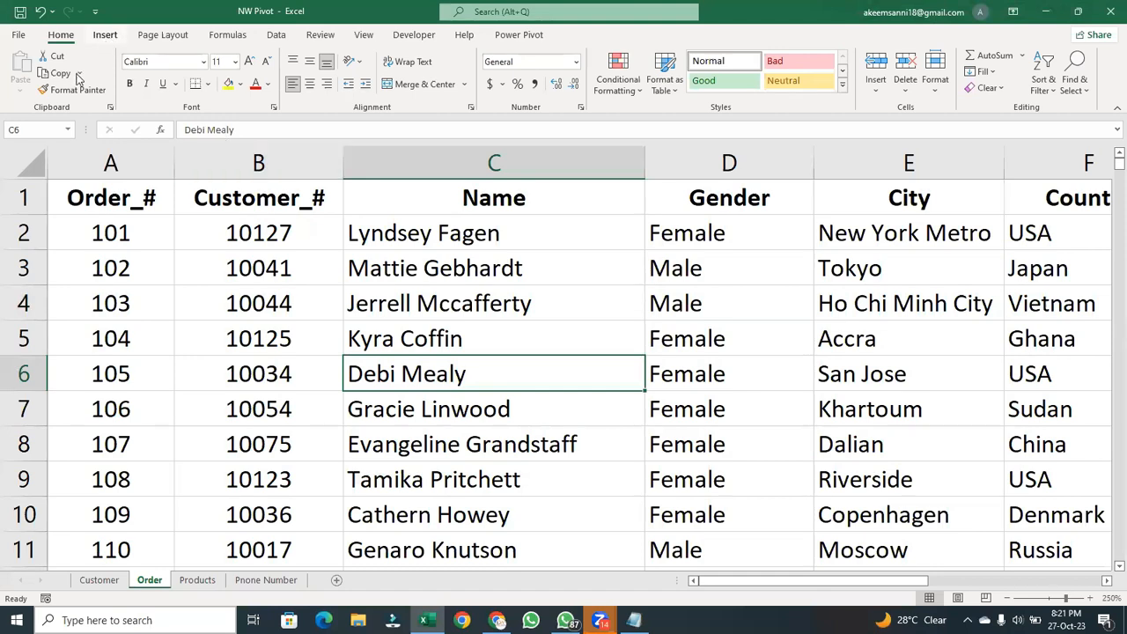
{"action": "left_click", "coordinate": [106, 35]}
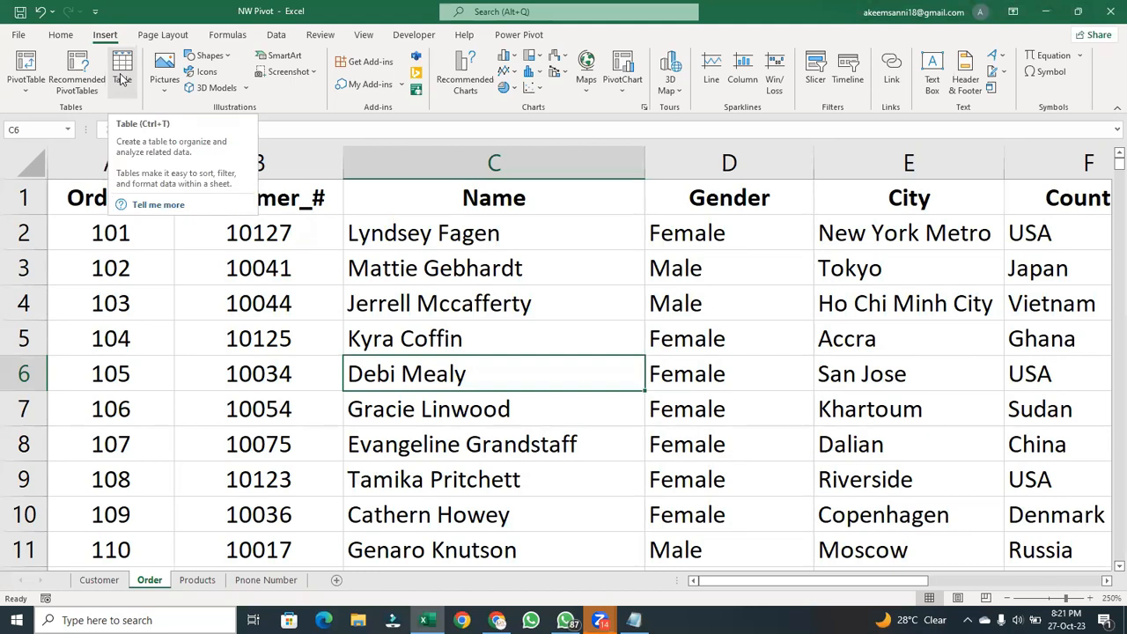
{"action": "left_click", "coordinate": [59, 35]}
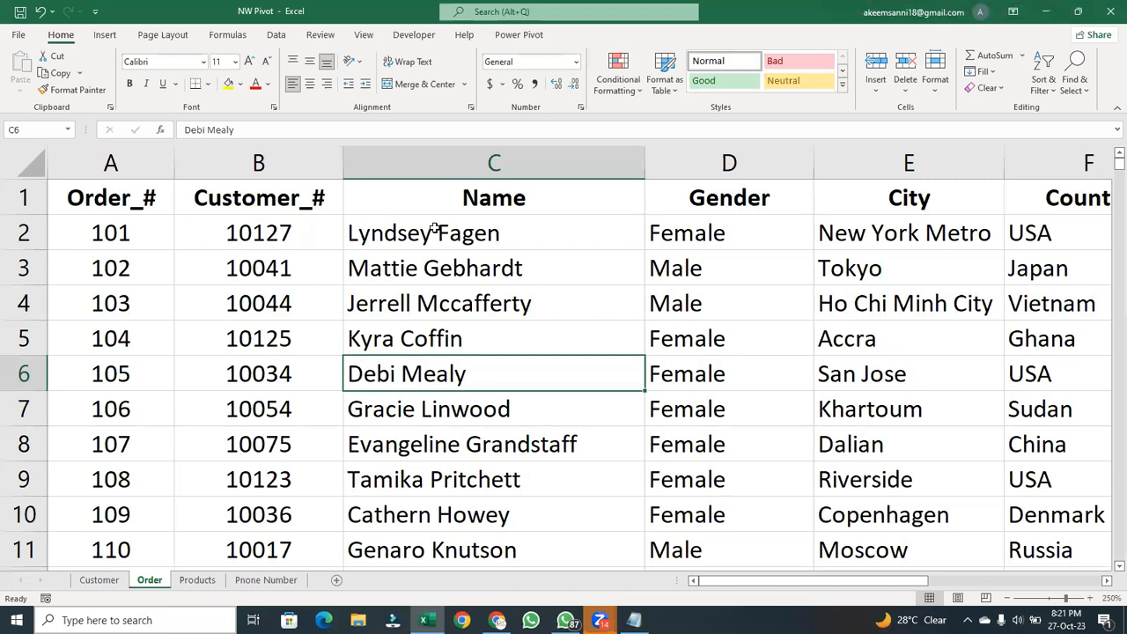
{"action": "key", "text": "ctrl+t"}
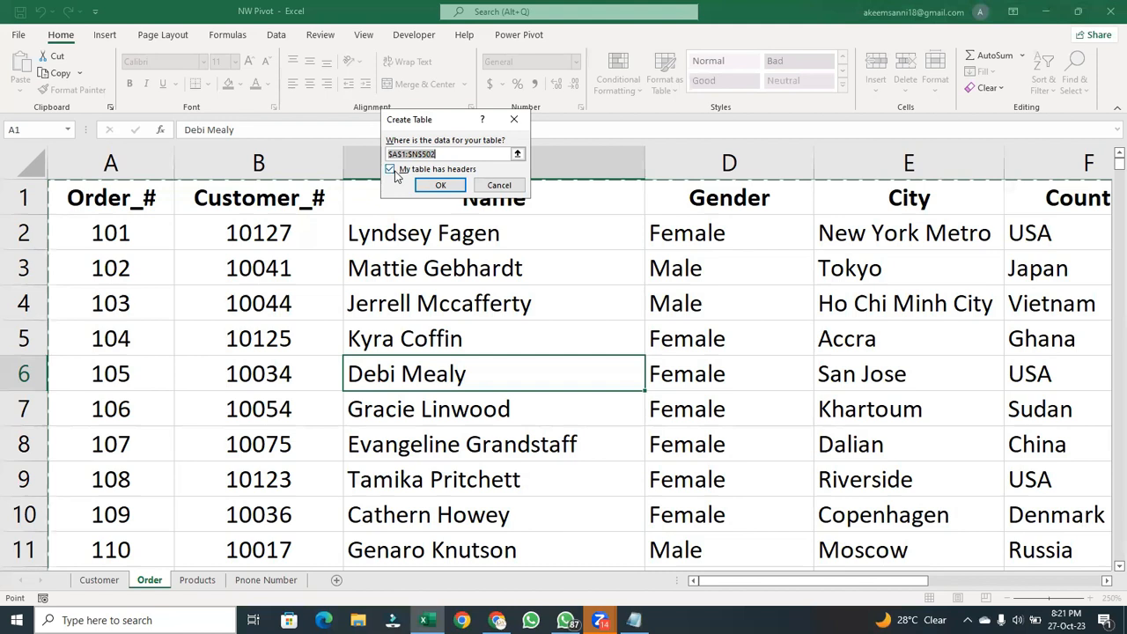
{"action": "left_click", "coordinate": [455, 183]}
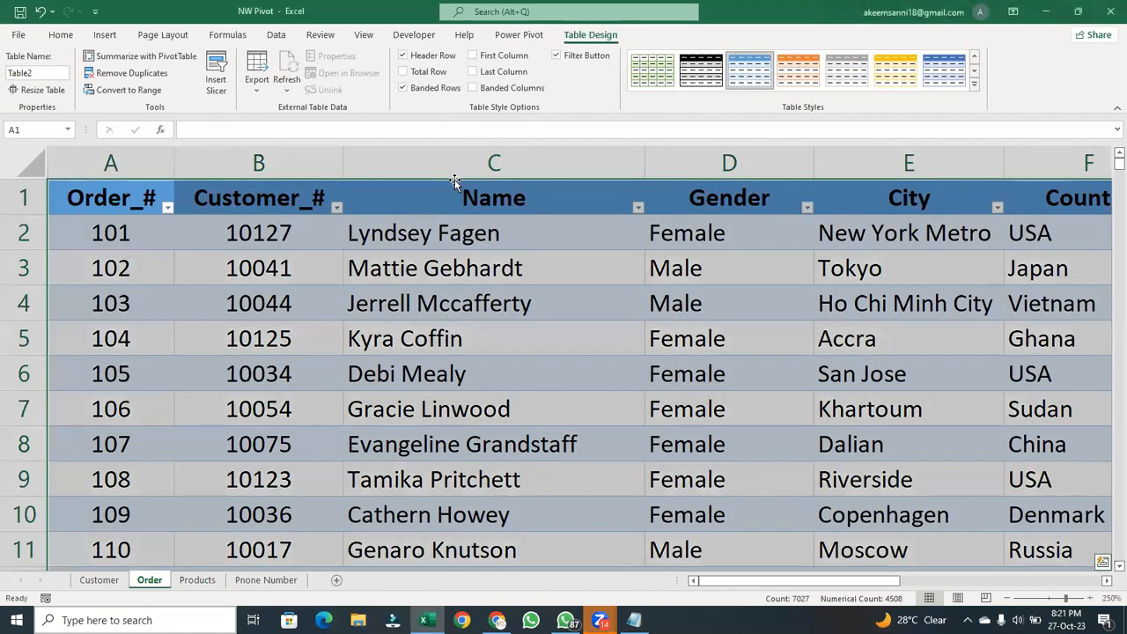
- Rename the Order sheet's table as Practical
{"action": "left_click", "coordinate": [494, 268]}
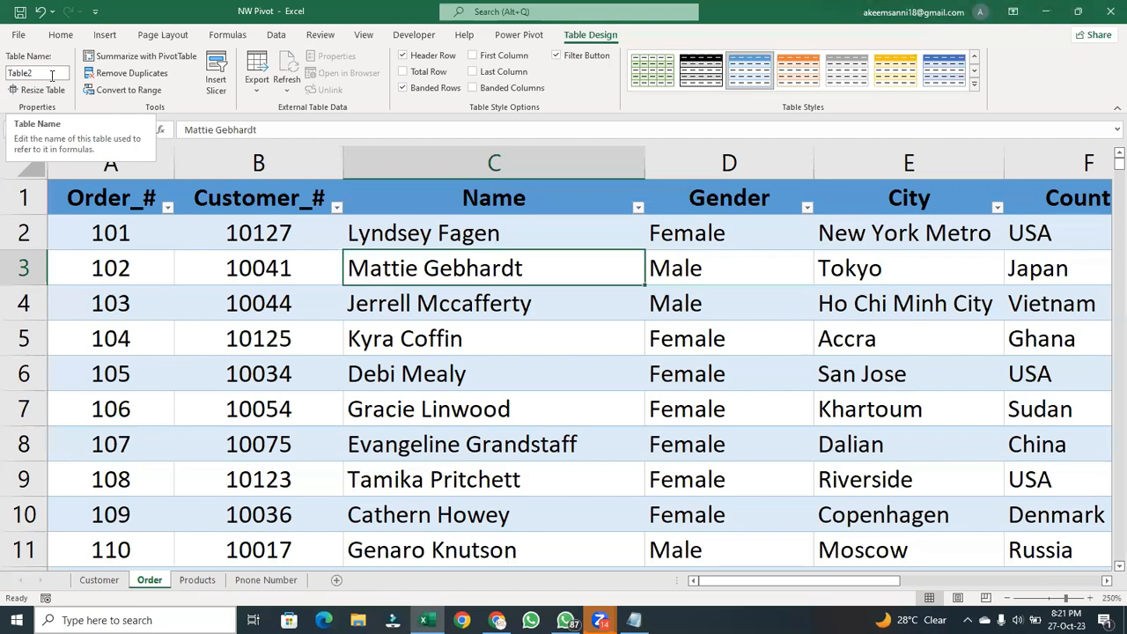
{"action": "left_click", "coordinate": [52, 75]}
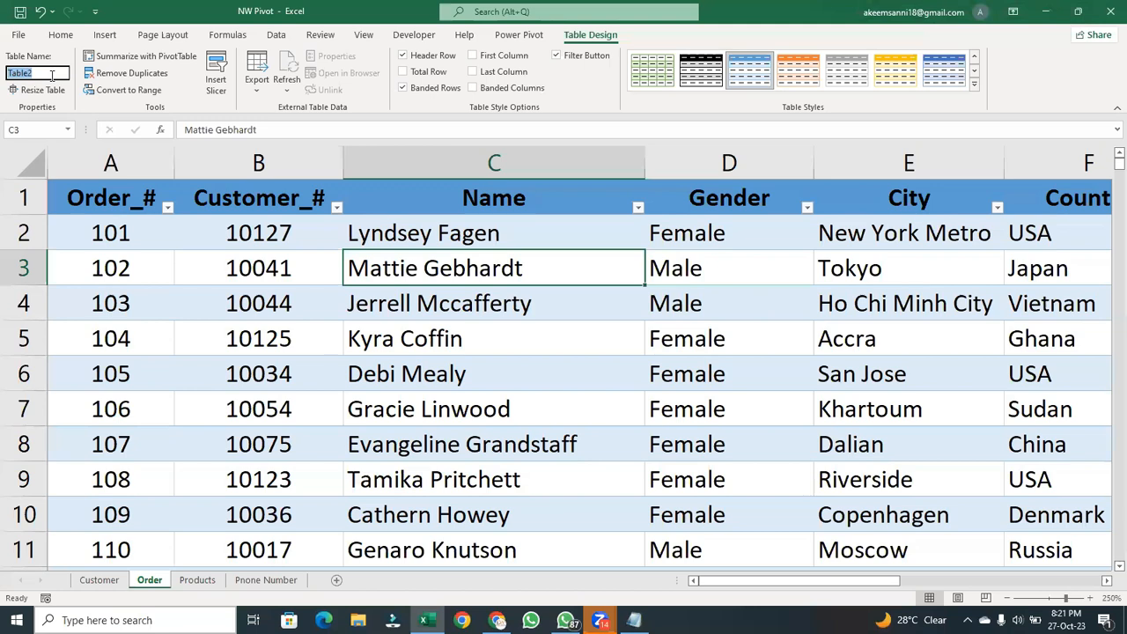
{"action": "key", "text": "BackSpace"}
{"action": "type", "text": "Pravc"}
{"action": "key", "text": "BackSpace"}
{"action": "key", "text": "BackSpace"}
{"action": "type", "text": "ctical"}
{"action": "key", "text": "Return"}
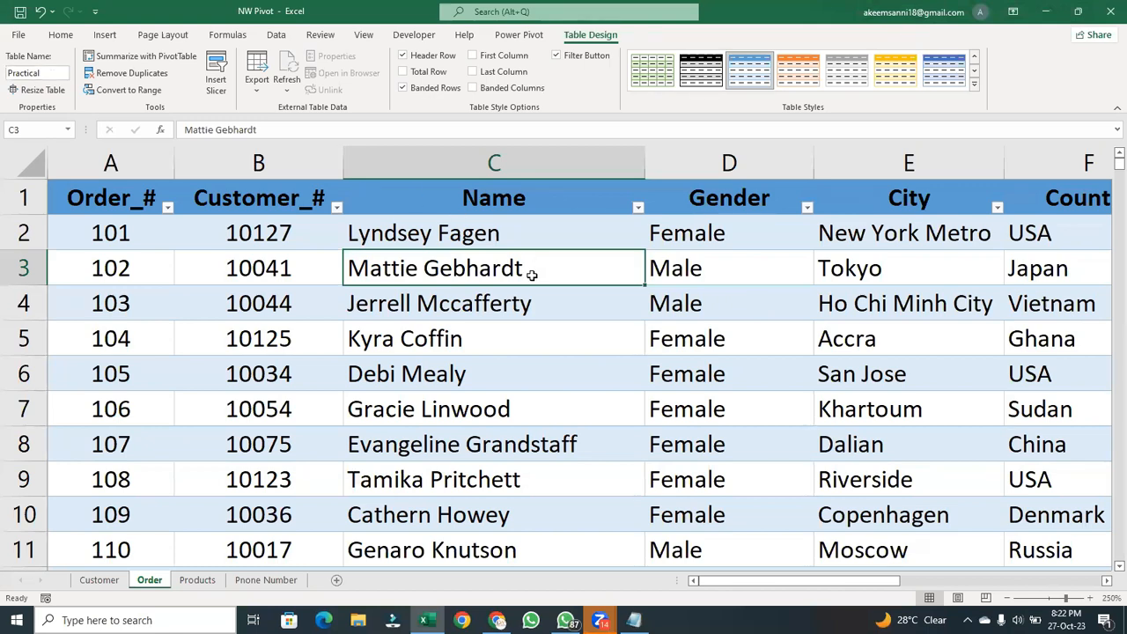
{"action": "left_click", "coordinate": [530, 303]}
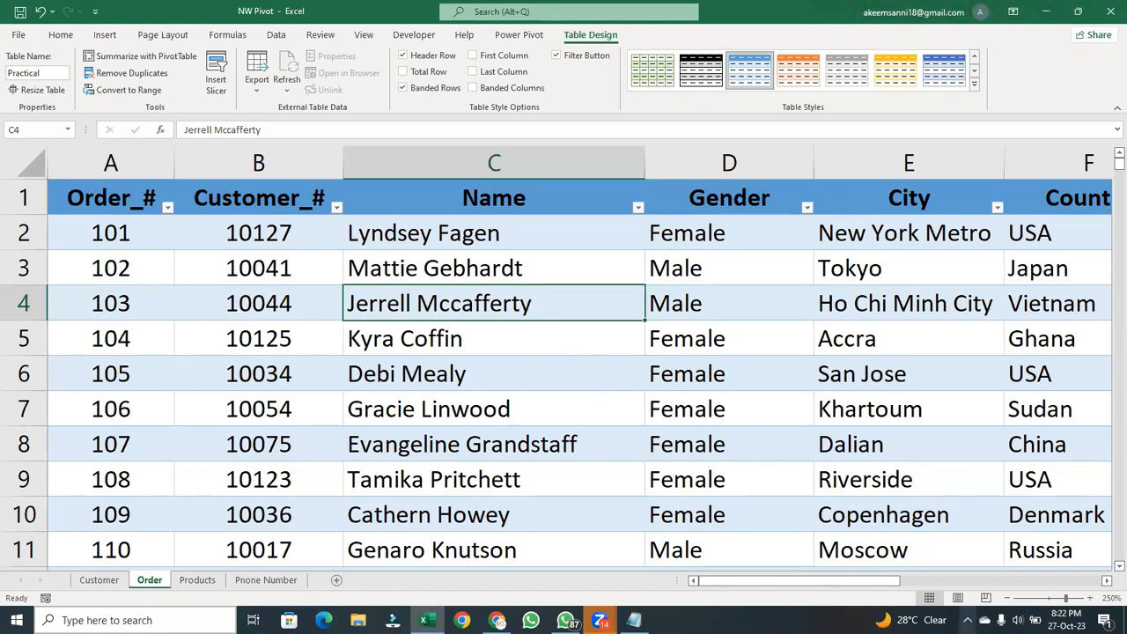
{"action": "left_click", "coordinate": [967, 620]}
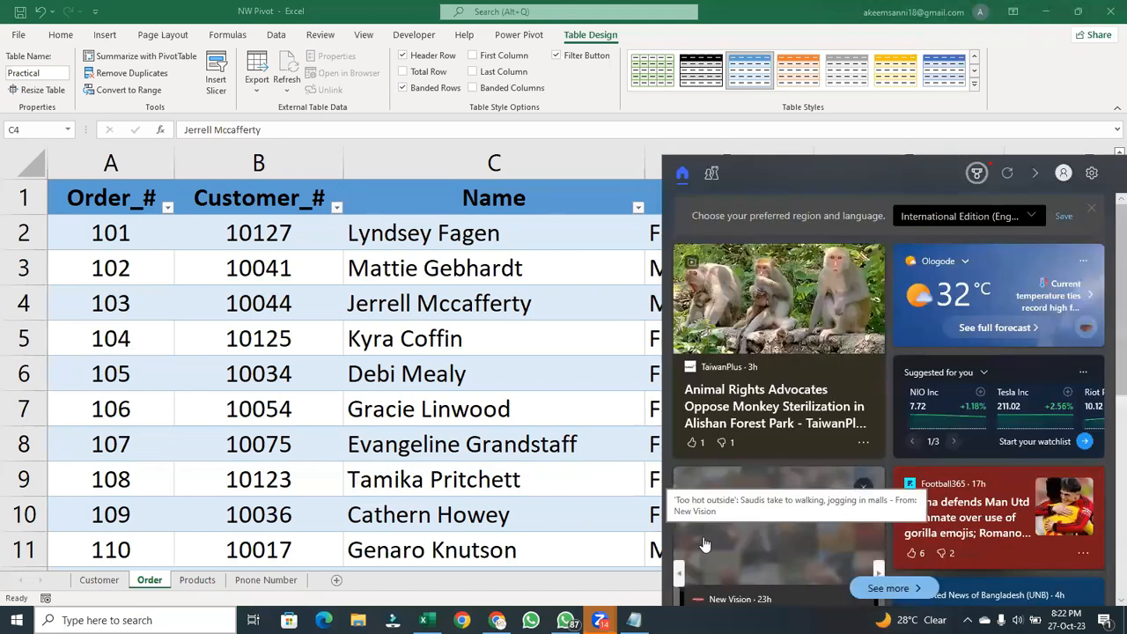
{"action": "left_click", "coordinate": [649, 518]}
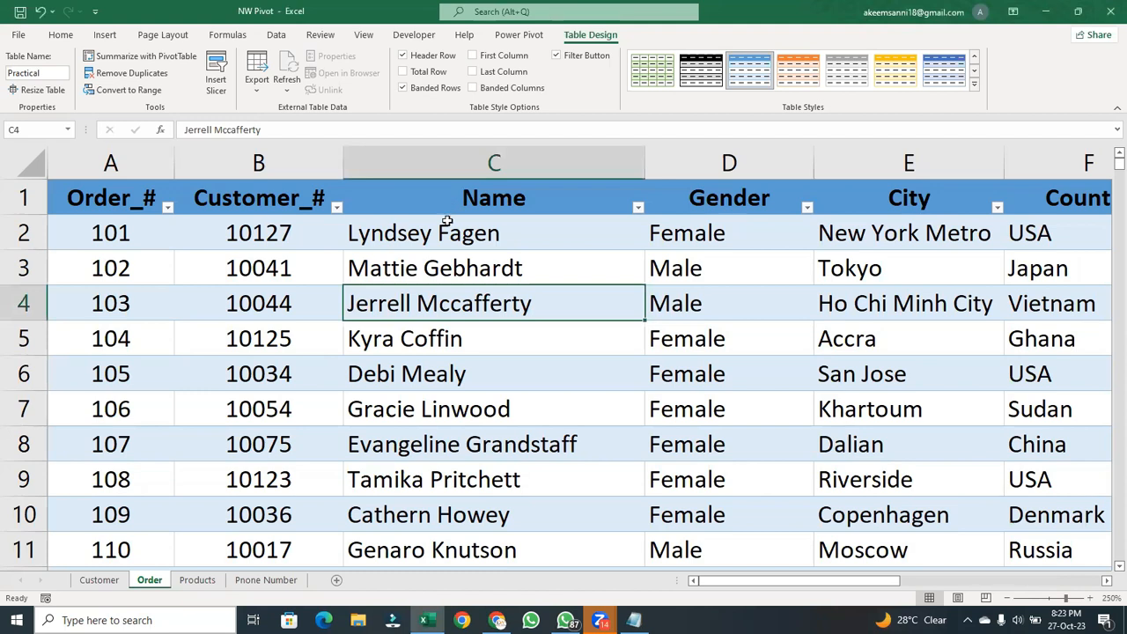
{"action": "left_click", "coordinate": [450, 363]}
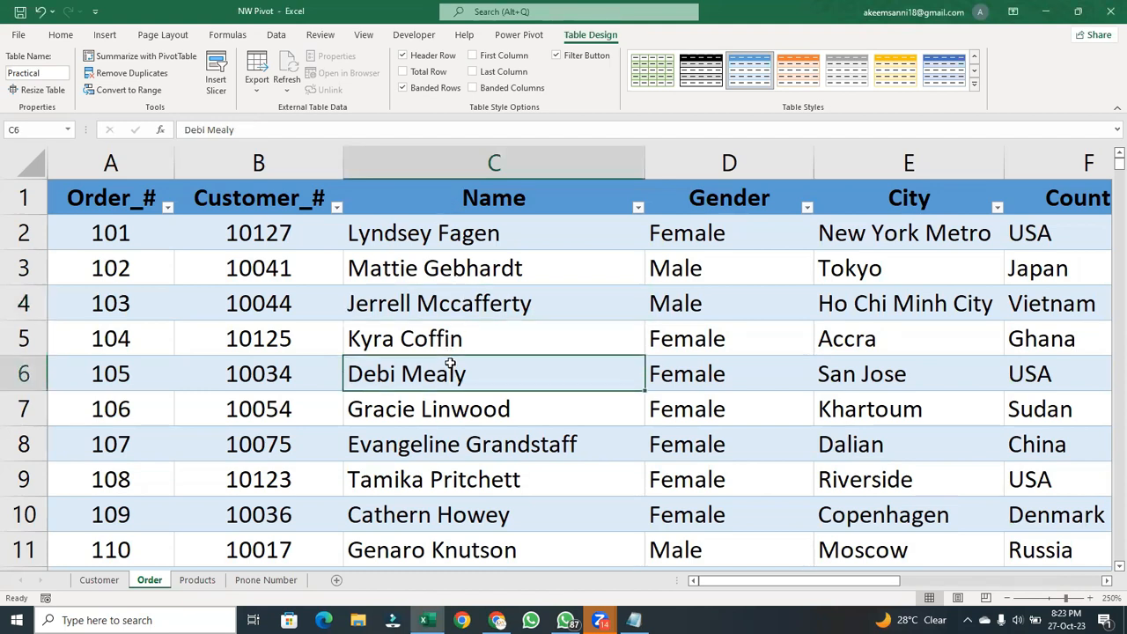
{"action": "left_click", "coordinate": [489, 305]}
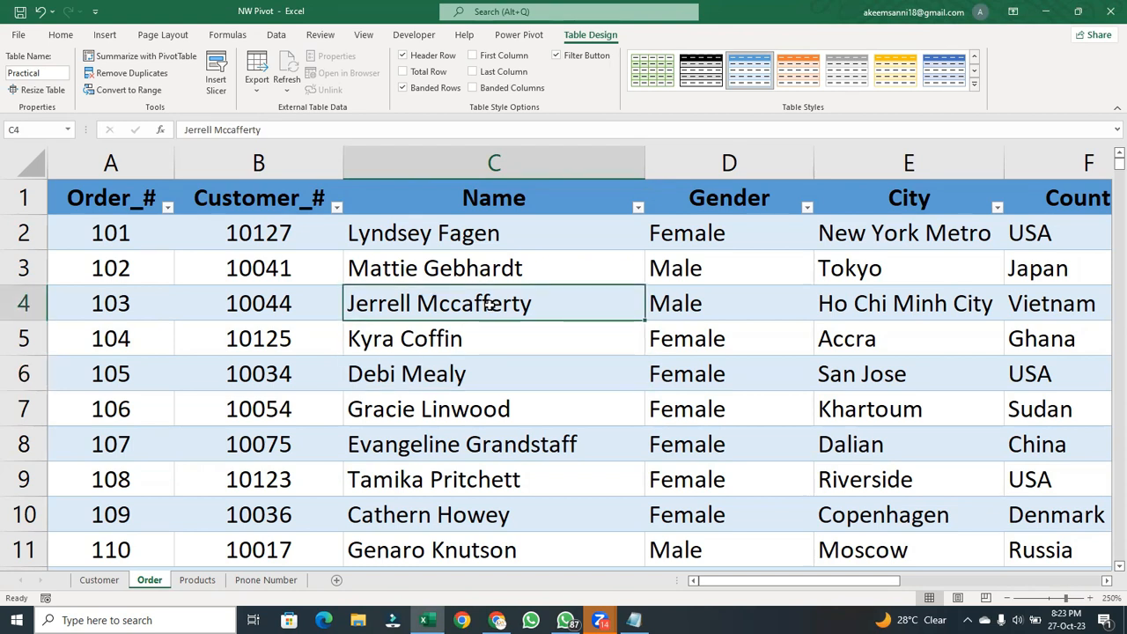
- Summarize the Practical table with a PivotTable placed on a new worksheet
{"action": "left_click", "coordinate": [497, 363]}
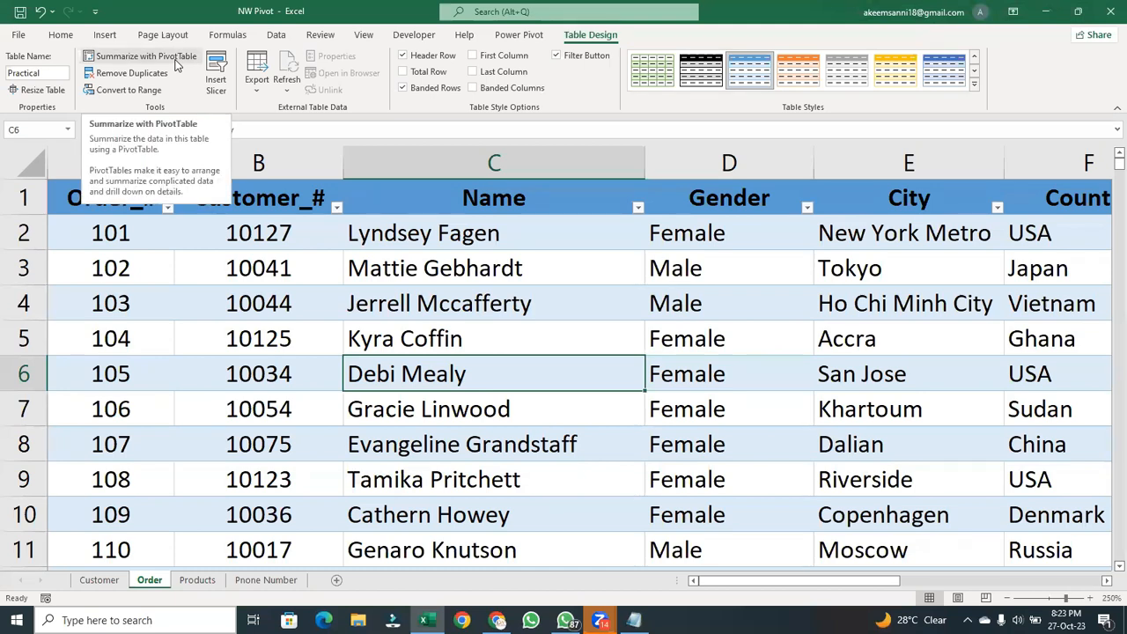
{"action": "key", "text": "ctrl+n"}
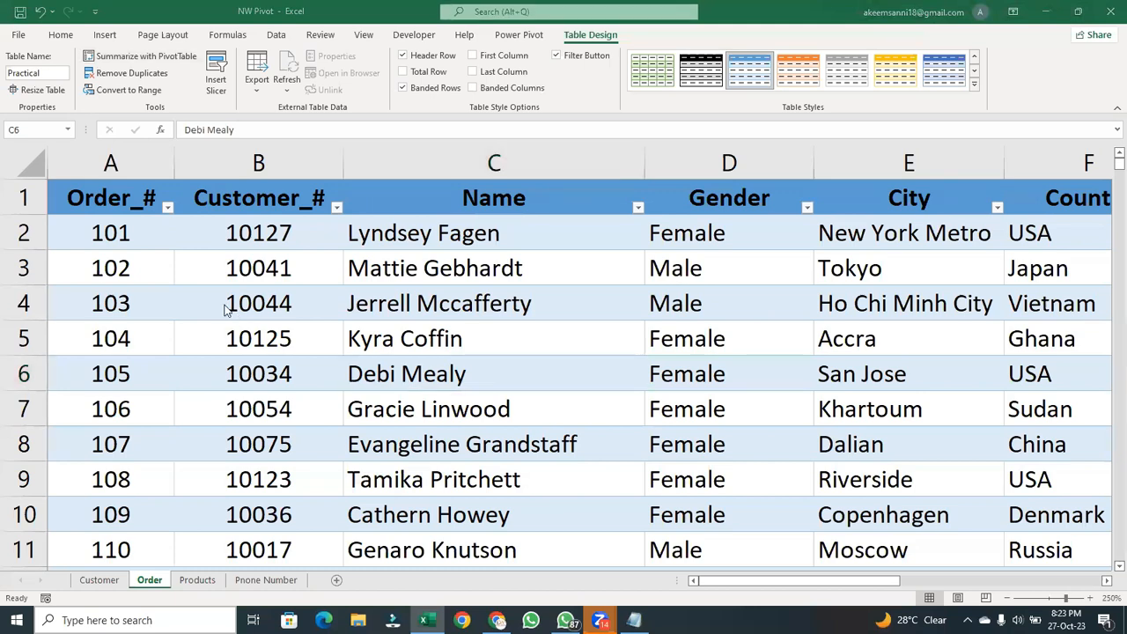
{"action": "left_click", "coordinate": [333, 209]}
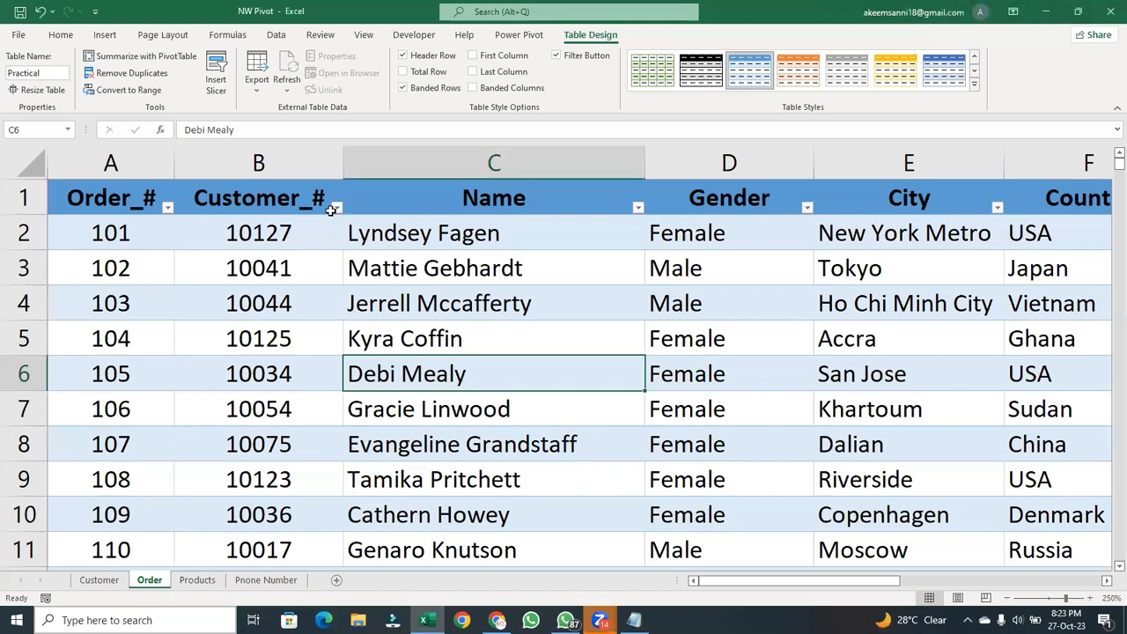
{"action": "left_click", "coordinate": [146, 56]}
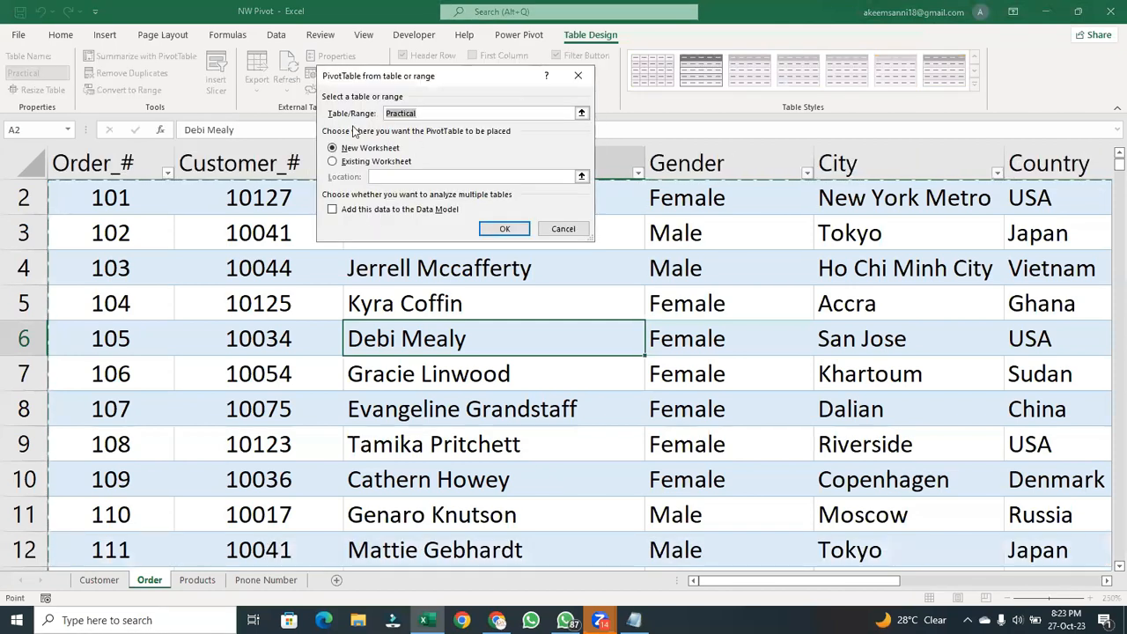
{"action": "double_click", "coordinate": [429, 110]}
{"action": "left_click", "coordinate": [431, 113]}
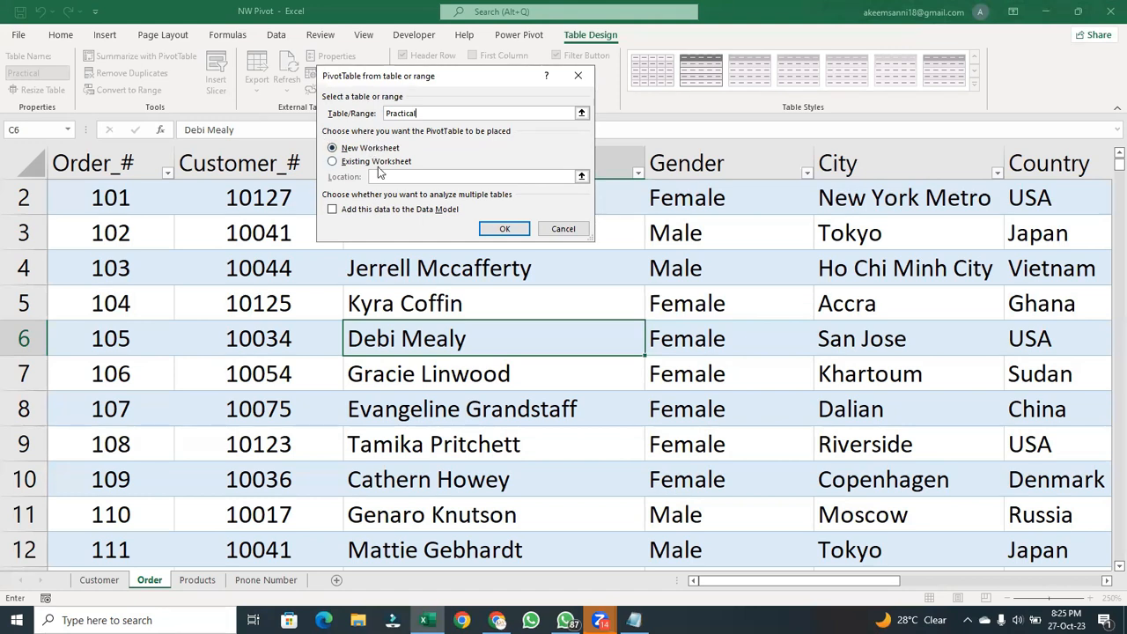
{"action": "left_click", "coordinate": [504, 229]}
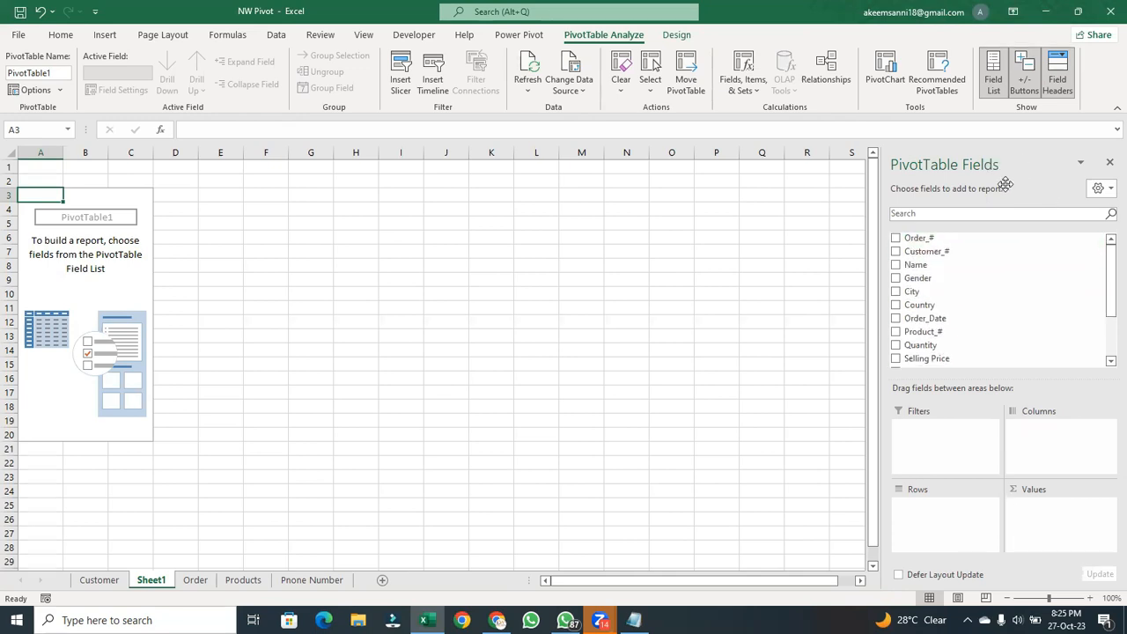
- Close the PivotTable field list and show it again, twice, and look through its available fields
{"action": "left_click_drag", "start_coordinate": [1013, 160], "coordinate": [1112, 134]}
{"action": "left_click", "coordinate": [1108, 166]}
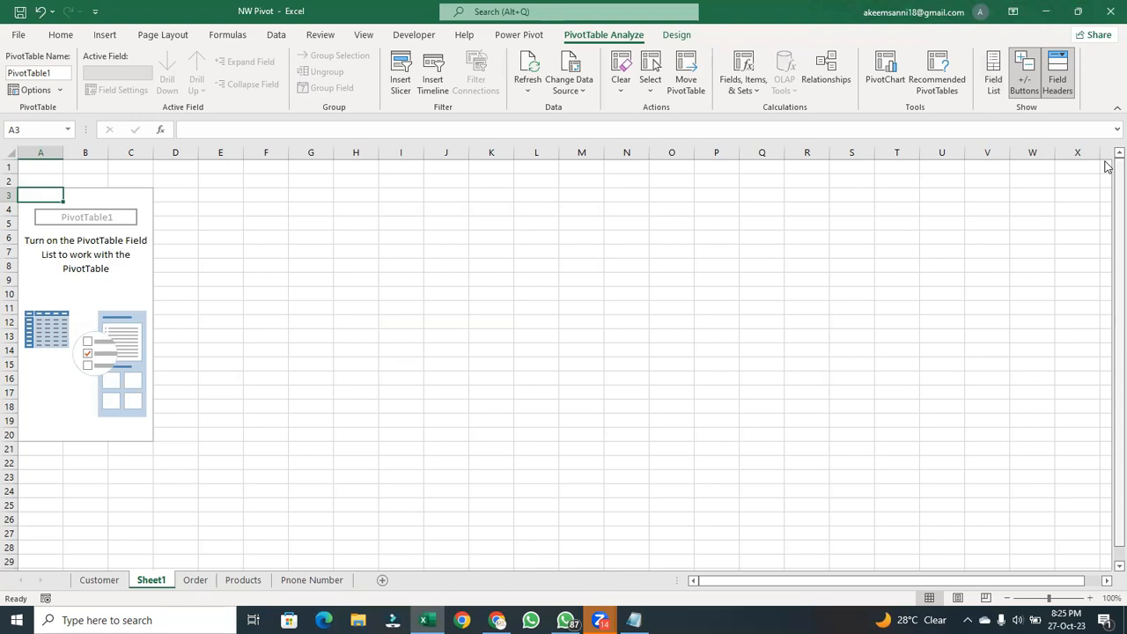
{"action": "left_click", "coordinate": [1000, 79]}
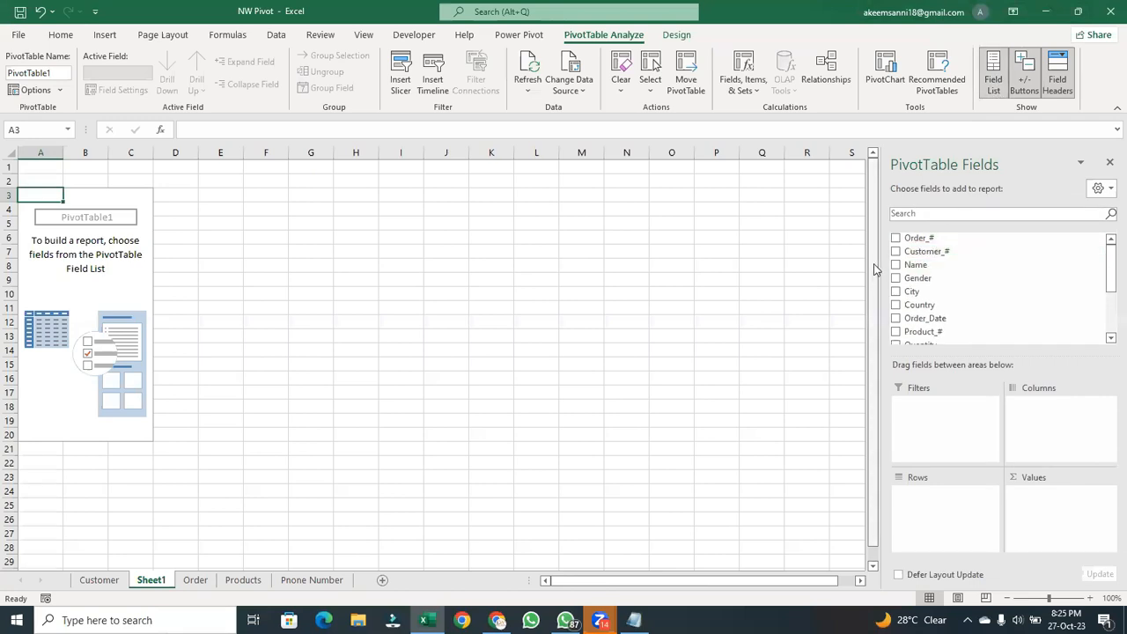
{"action": "left_click", "coordinate": [1110, 162]}
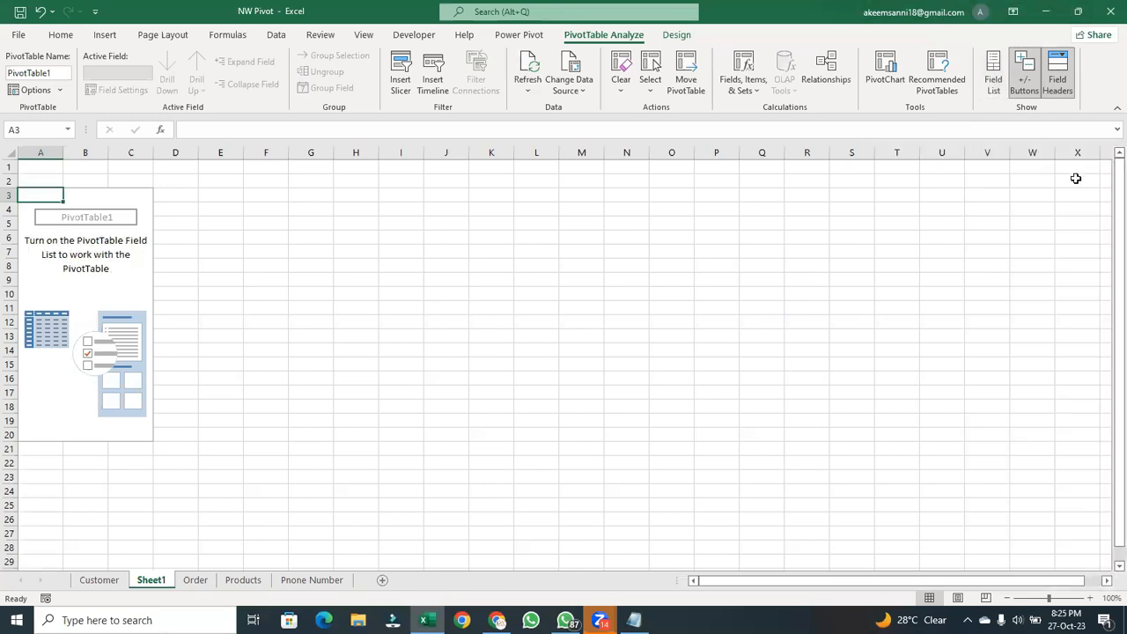
{"action": "left_click", "coordinate": [993, 81]}
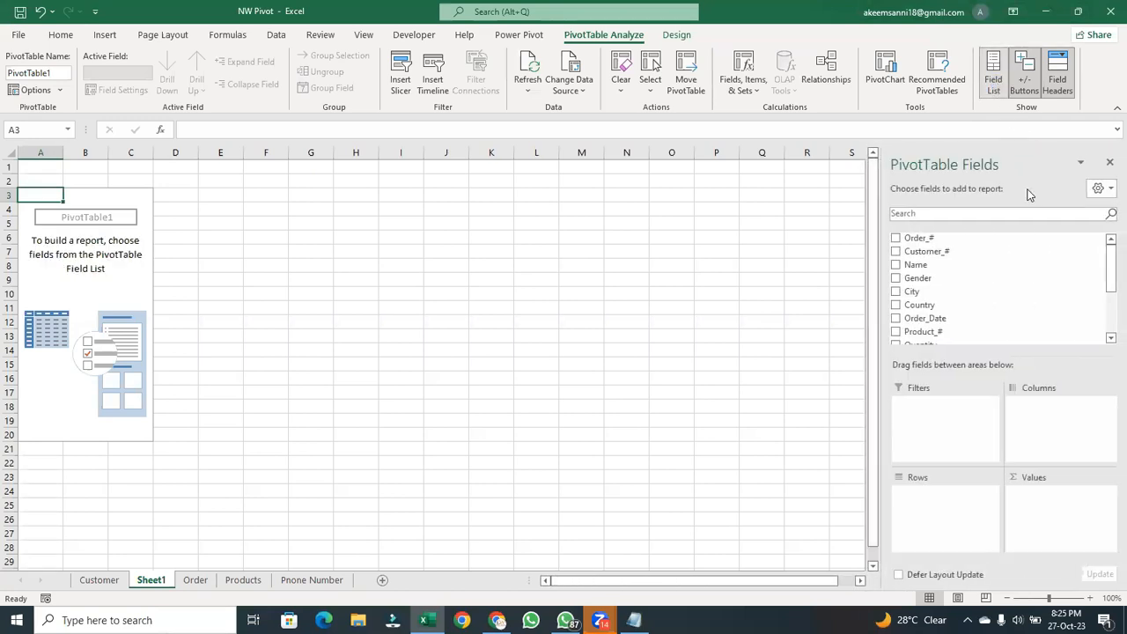
{"action": "scroll", "coordinate": [910, 333], "scroll_direction": "down", "scroll_amount": 2}
{"action": "scroll", "coordinate": [909, 333], "scroll_direction": "up", "scroll_amount": 3}
{"action": "scroll", "coordinate": [911, 330], "scroll_direction": "down", "scroll_amount": 3}
{"action": "scroll", "coordinate": [912, 326], "scroll_direction": "up", "scroll_amount": 3}
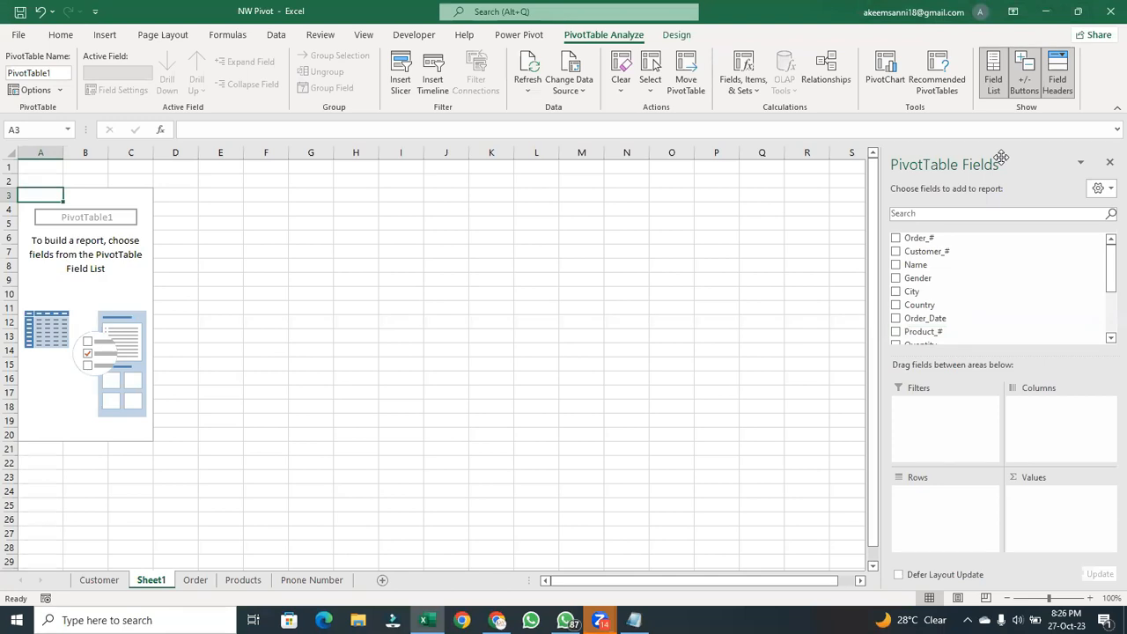
- Float the PivotTable field list over the worksheet and dock it back in its original place, twice
{"action": "left_click_drag", "start_coordinate": [1001, 157], "coordinate": [535, 212]}
{"action": "left_click", "coordinate": [613, 225]}
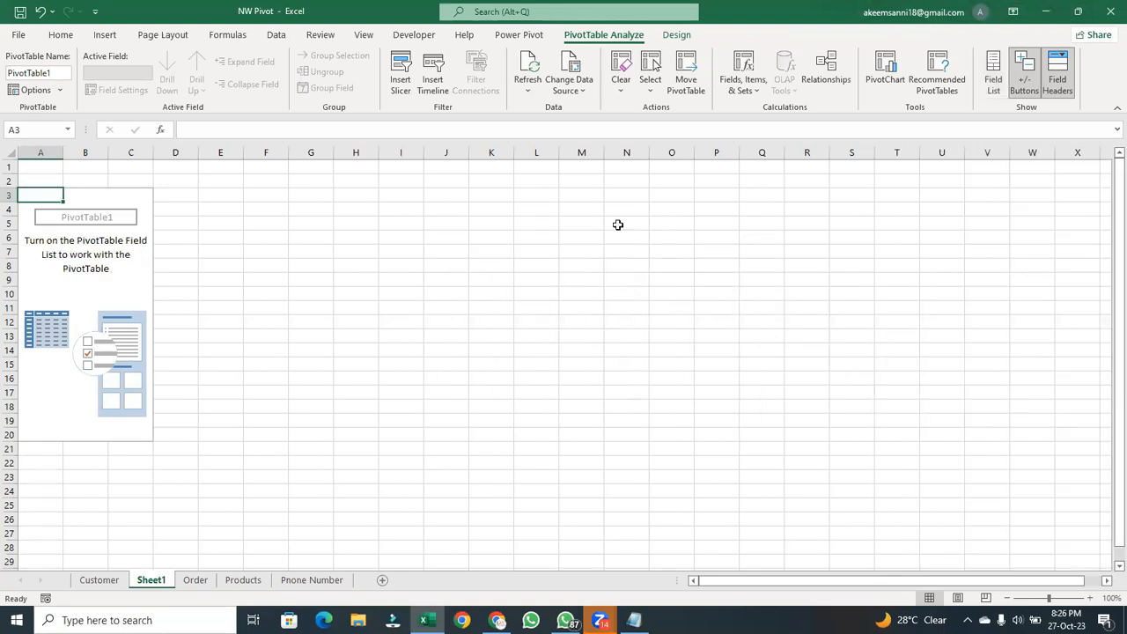
{"action": "left_click", "coordinate": [993, 96]}
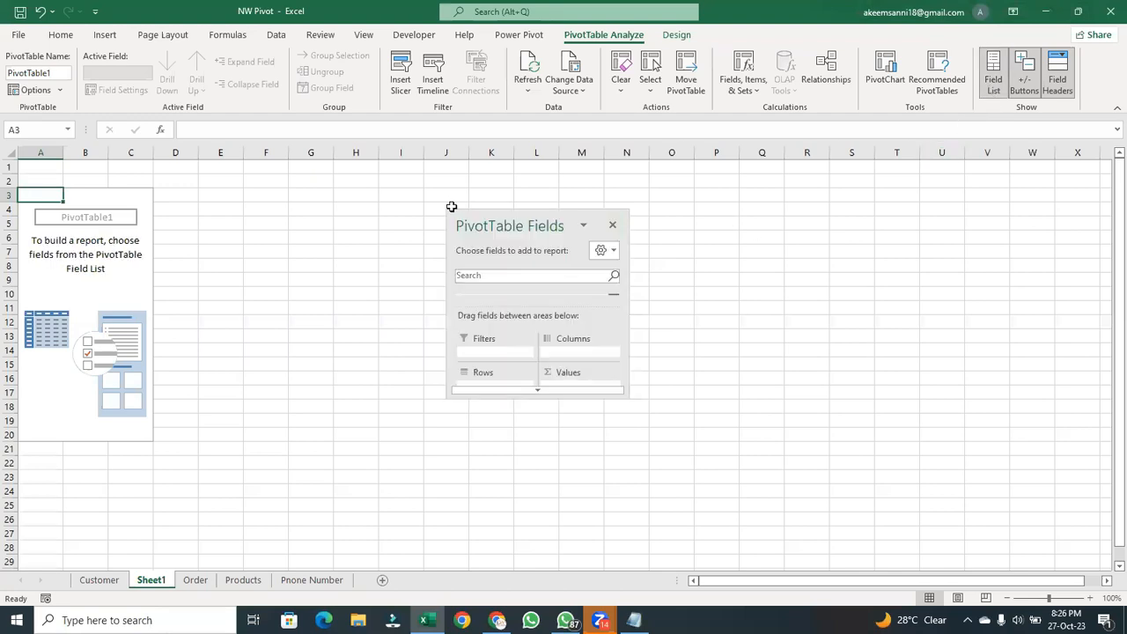
{"action": "left_click_drag", "start_coordinate": [534, 218], "coordinate": [1108, 155]}
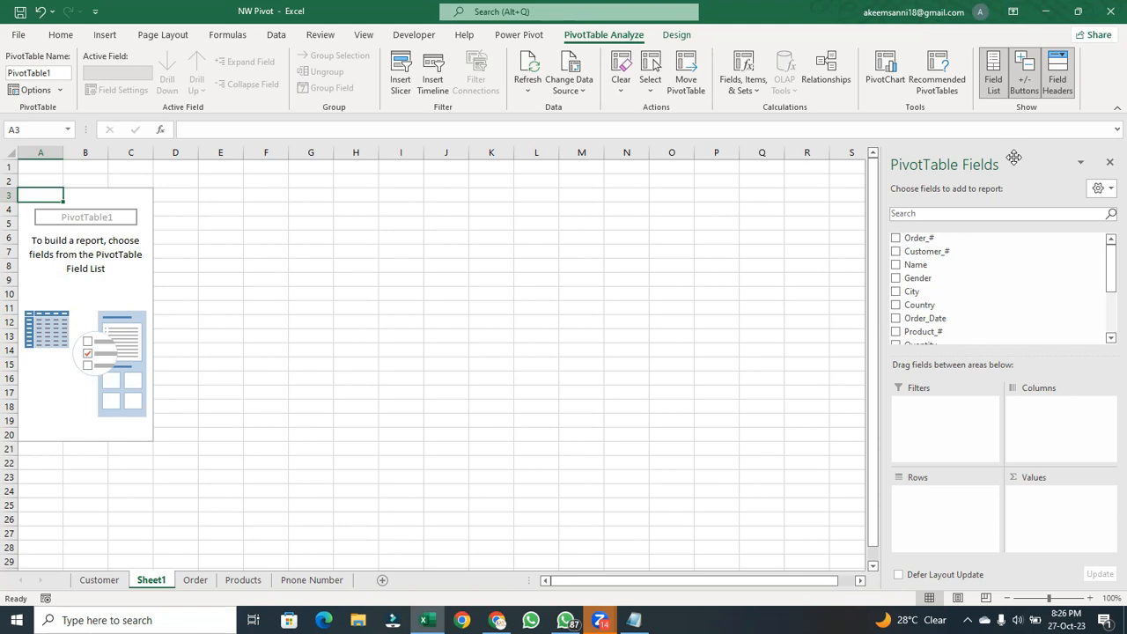
{"action": "left_click_drag", "start_coordinate": [1011, 157], "coordinate": [711, 263]}
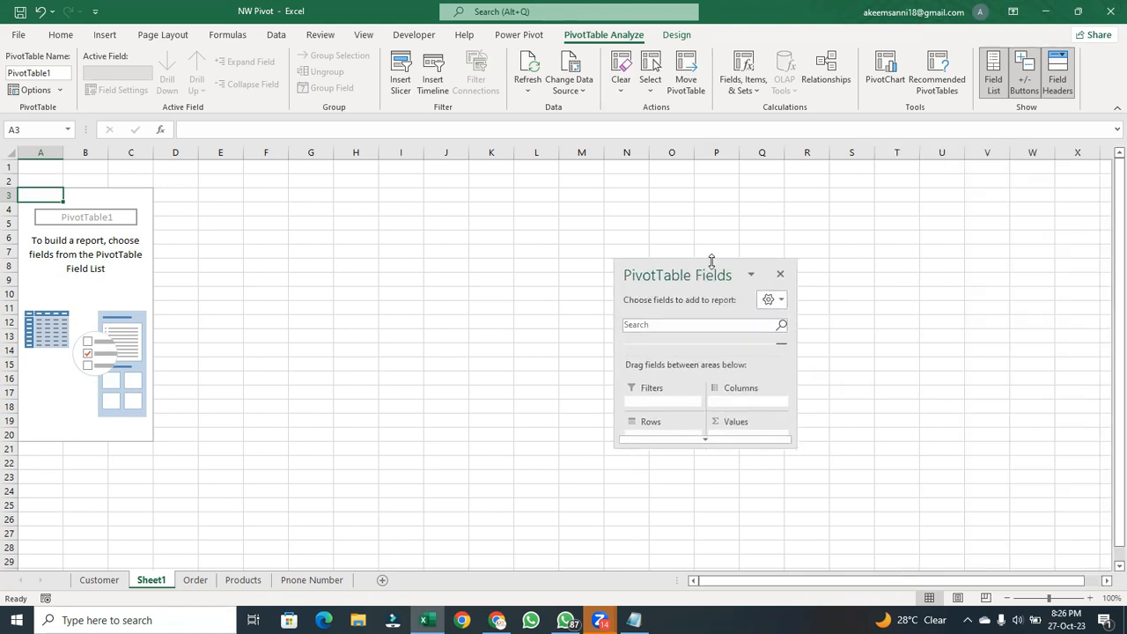
{"action": "left_click_drag", "start_coordinate": [710, 267], "coordinate": [1108, 195]}
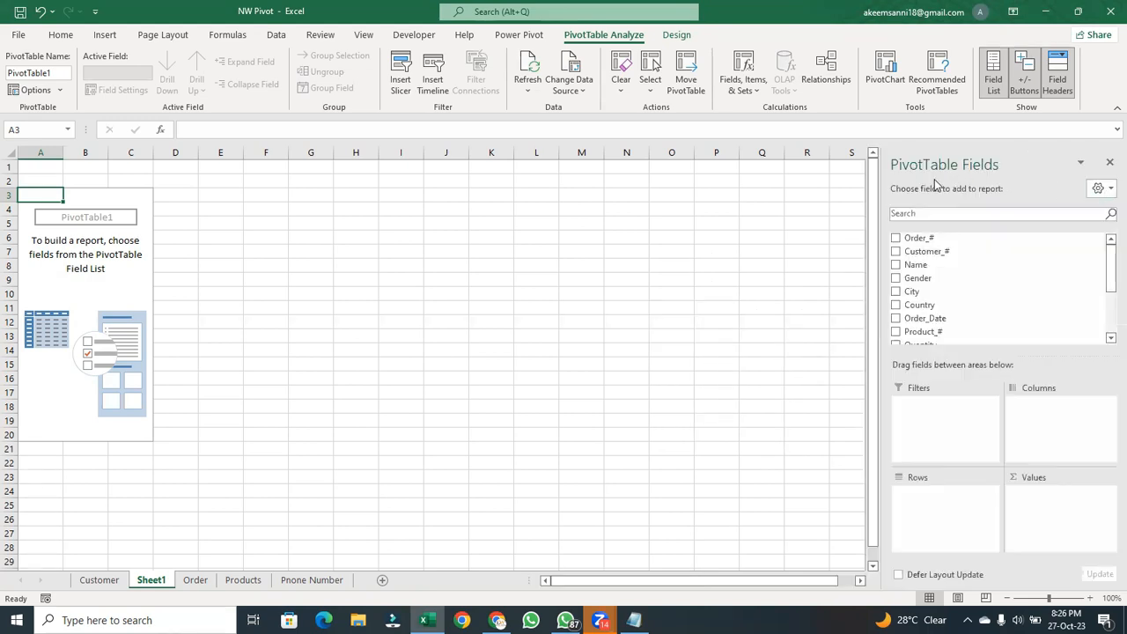
- Hide the docked PivotTable field list and turn it back on
{"action": "left_click", "coordinate": [1110, 163]}
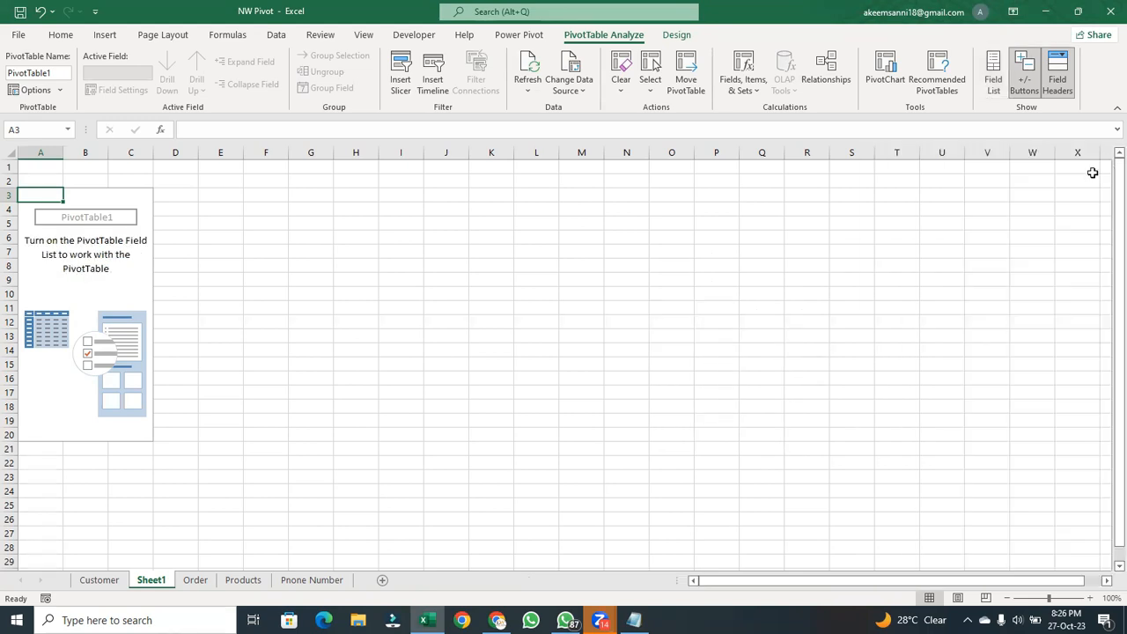
{"action": "left_click", "coordinate": [992, 81]}
{"action": "left_click", "coordinate": [995, 83]}
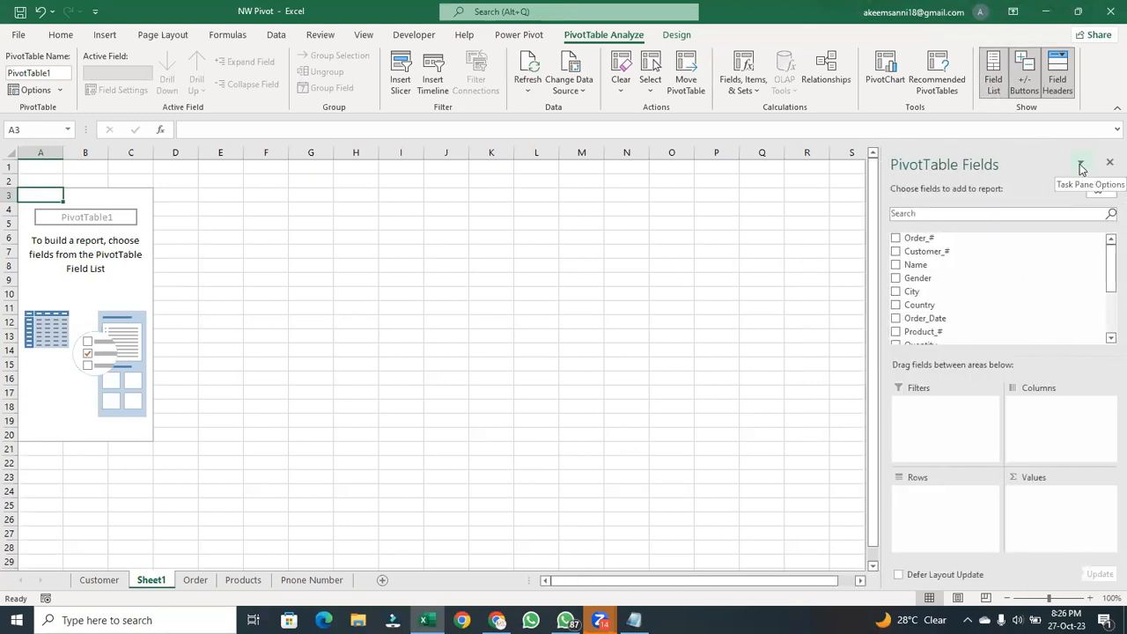
- Undock the PivotTable field list with its Move option and dock it back in place
{"action": "left_click", "coordinate": [1081, 165]}
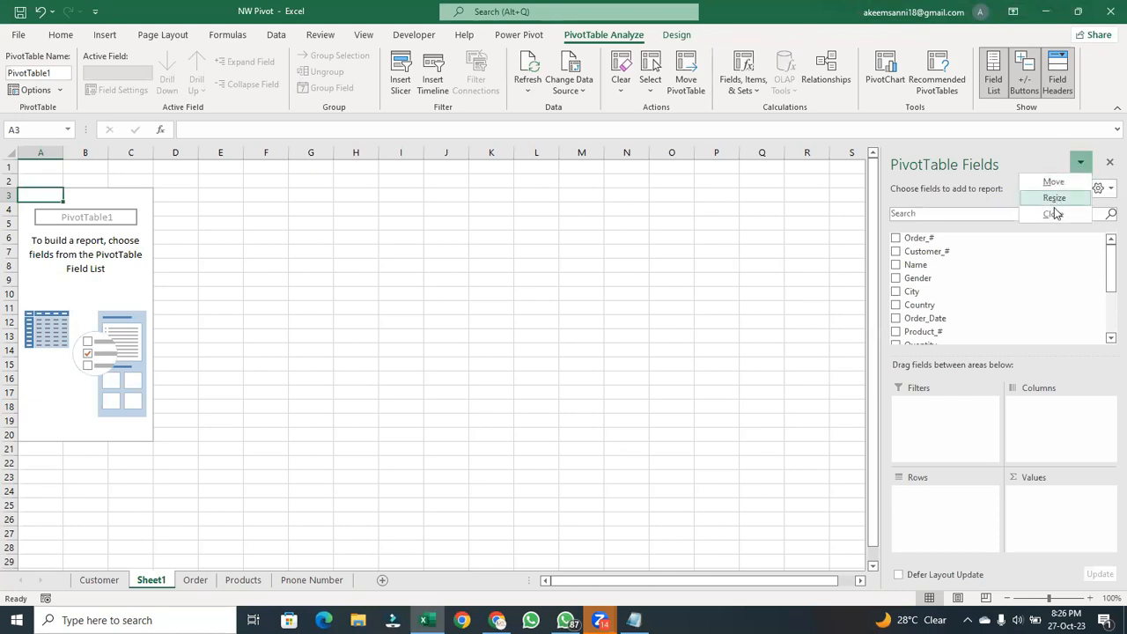
{"action": "left_click", "coordinate": [1057, 185]}
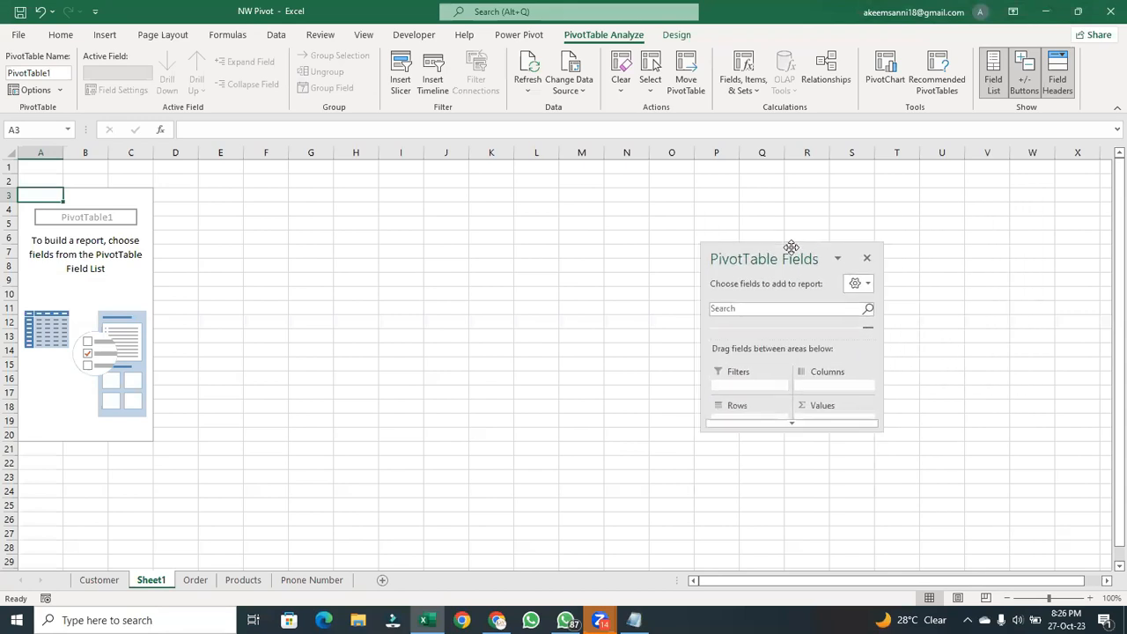
{"action": "double_click", "coordinate": [790, 249]}
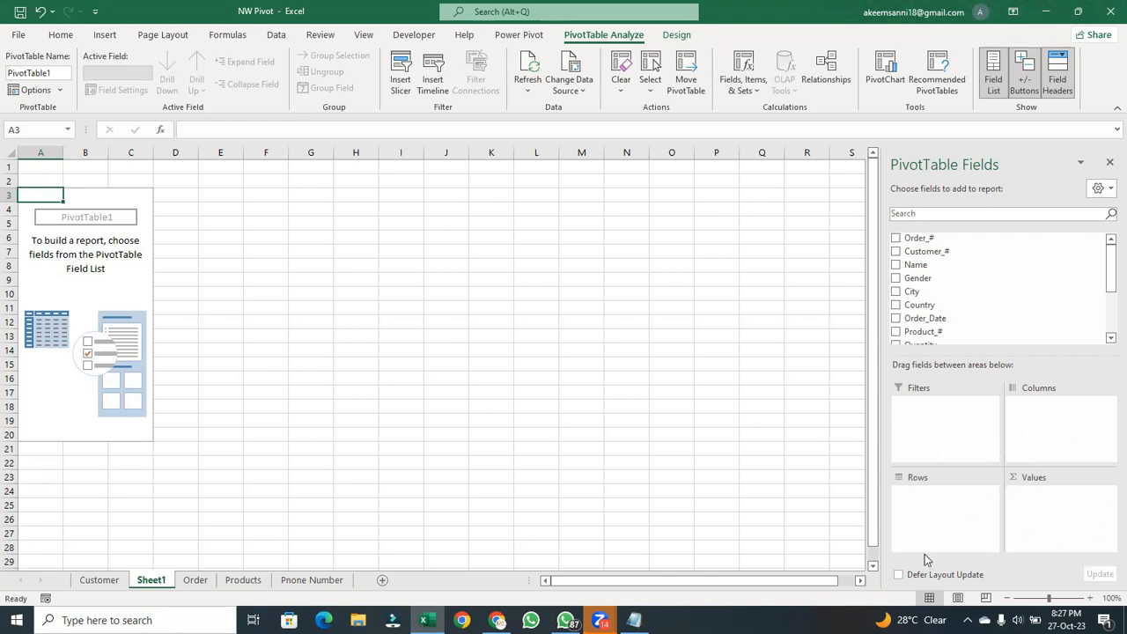
- Select an empty cell outside the PivotTable, reselect the report, and check its data source settings
{"action": "left_click", "coordinate": [823, 462]}
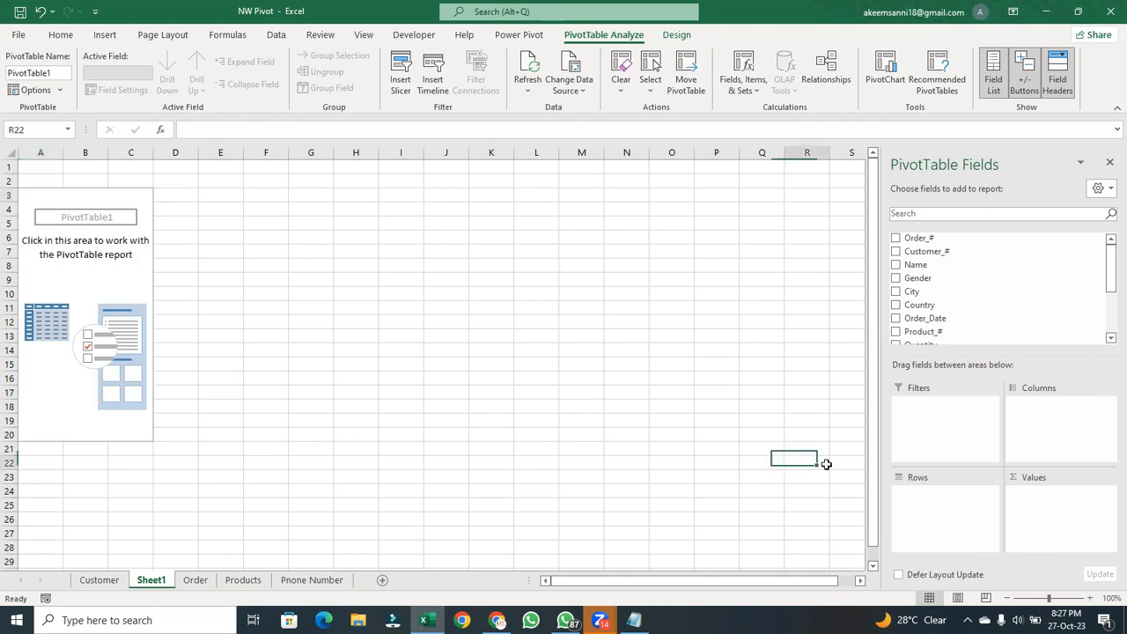
{"action": "left_click", "coordinate": [143, 196]}
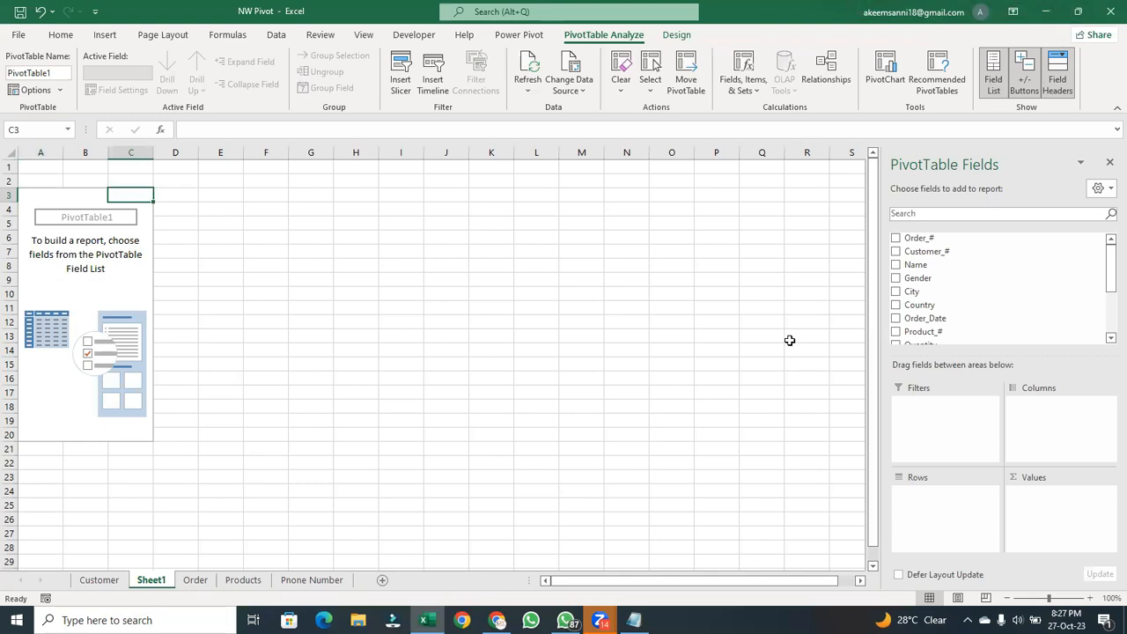
{"action": "left_click", "coordinate": [578, 73]}
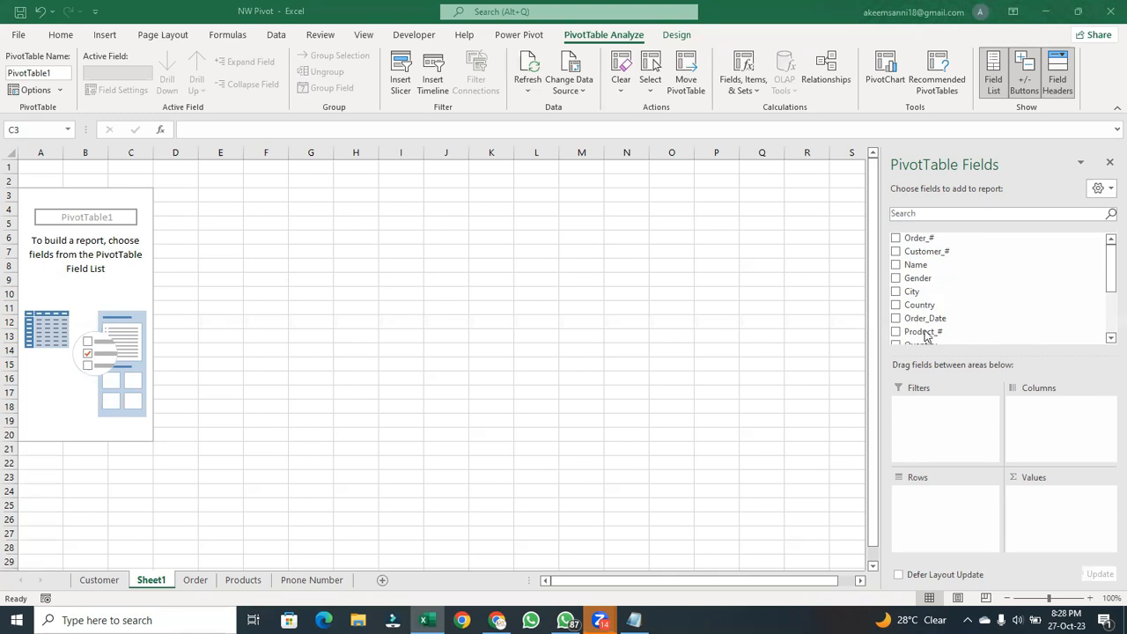
- Add the Product_# field and the Profit field below it to the PivotTable's Rows area
{"action": "left_click_drag", "start_coordinate": [909, 334], "coordinate": [951, 502]}
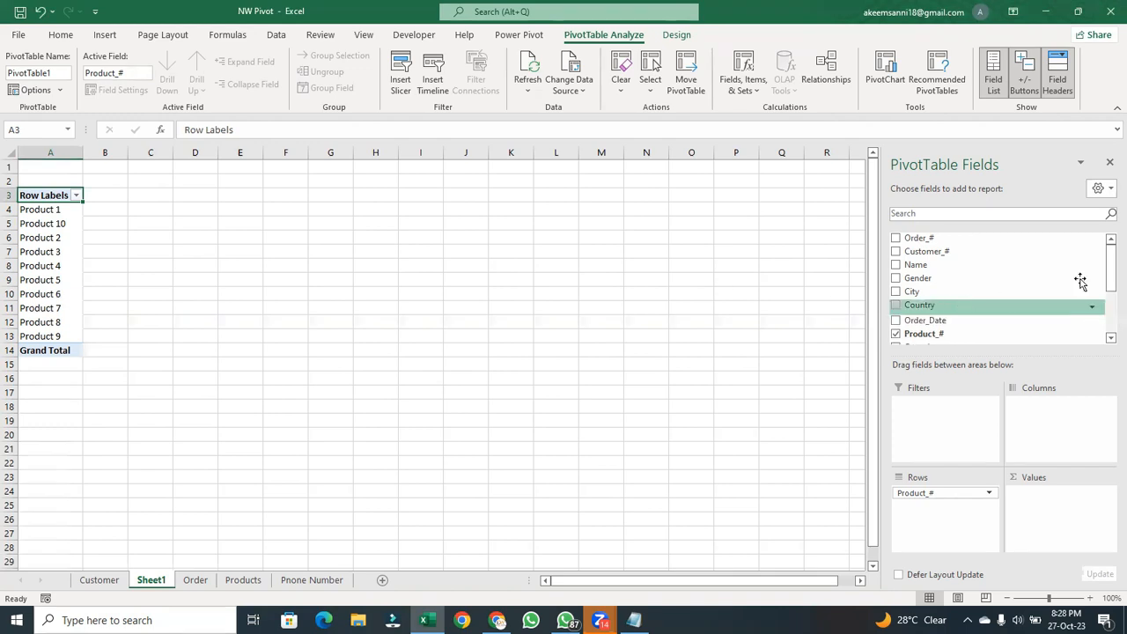
{"action": "left_click_drag", "start_coordinate": [1108, 287], "coordinate": [1106, 343]}
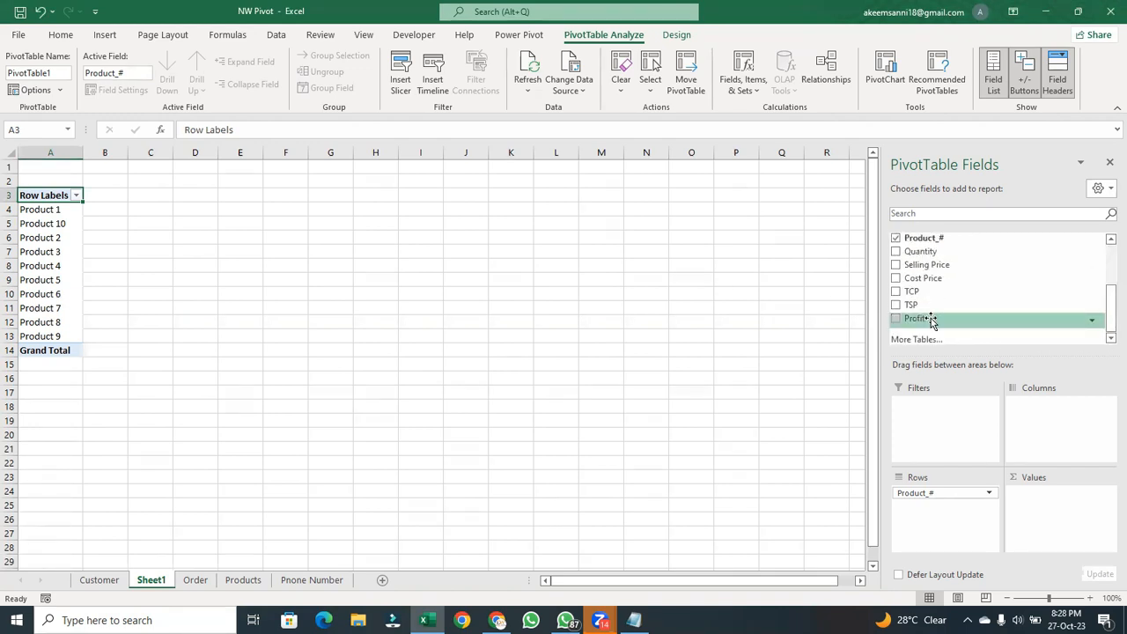
{"action": "left_click_drag", "start_coordinate": [931, 320], "coordinate": [940, 537]}
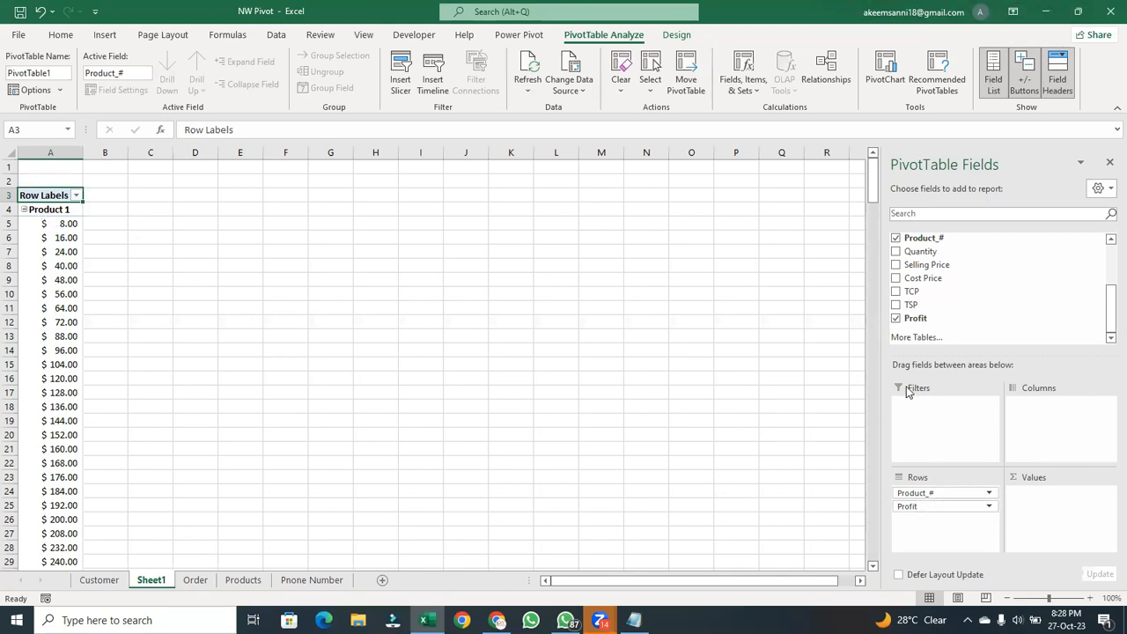
- Remove the Profit field from the PivotTable's Rows area and add the Gender field to the Columns area
{"action": "left_click_drag", "start_coordinate": [975, 510], "coordinate": [818, 529]}
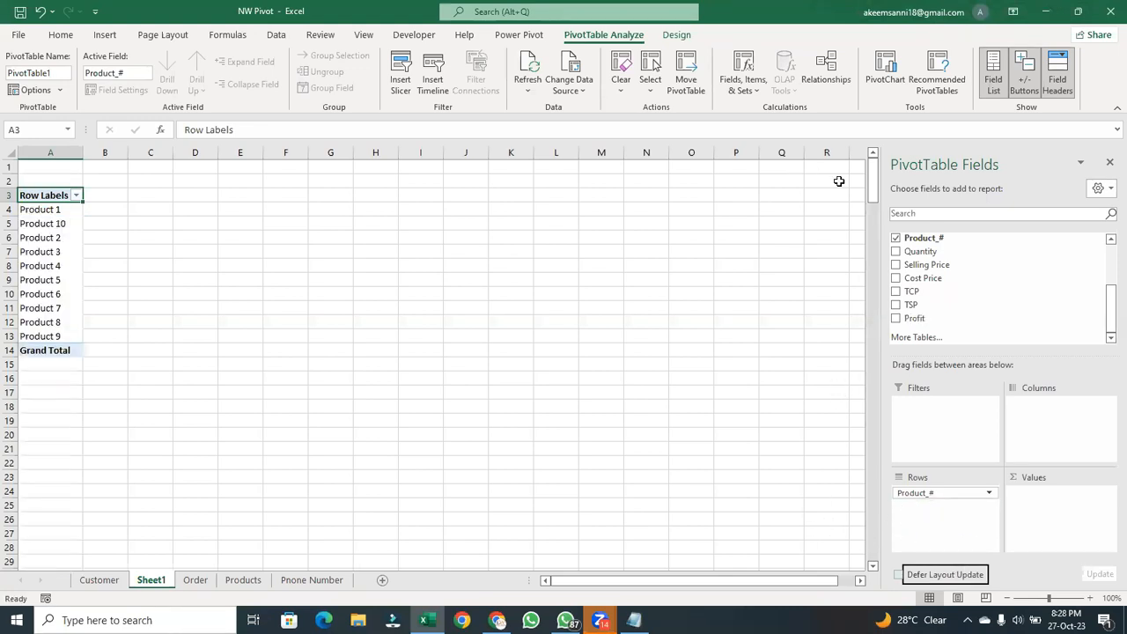
{"action": "left_click_drag", "start_coordinate": [1108, 334], "coordinate": [1109, 250]}
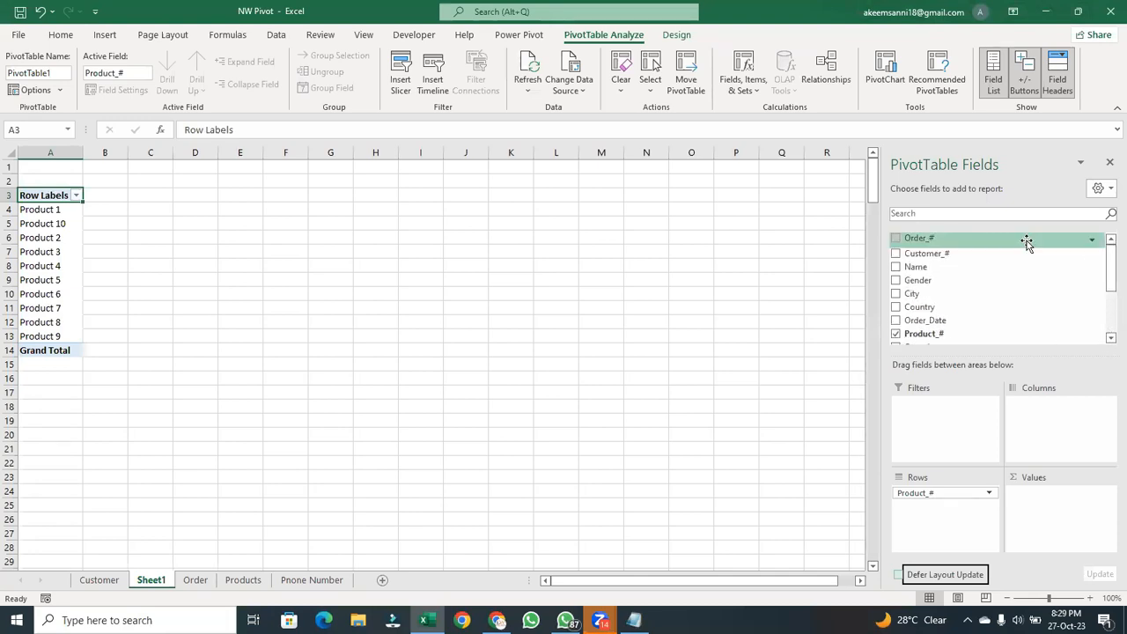
{"action": "left_click_drag", "start_coordinate": [956, 280], "coordinate": [1044, 438]}
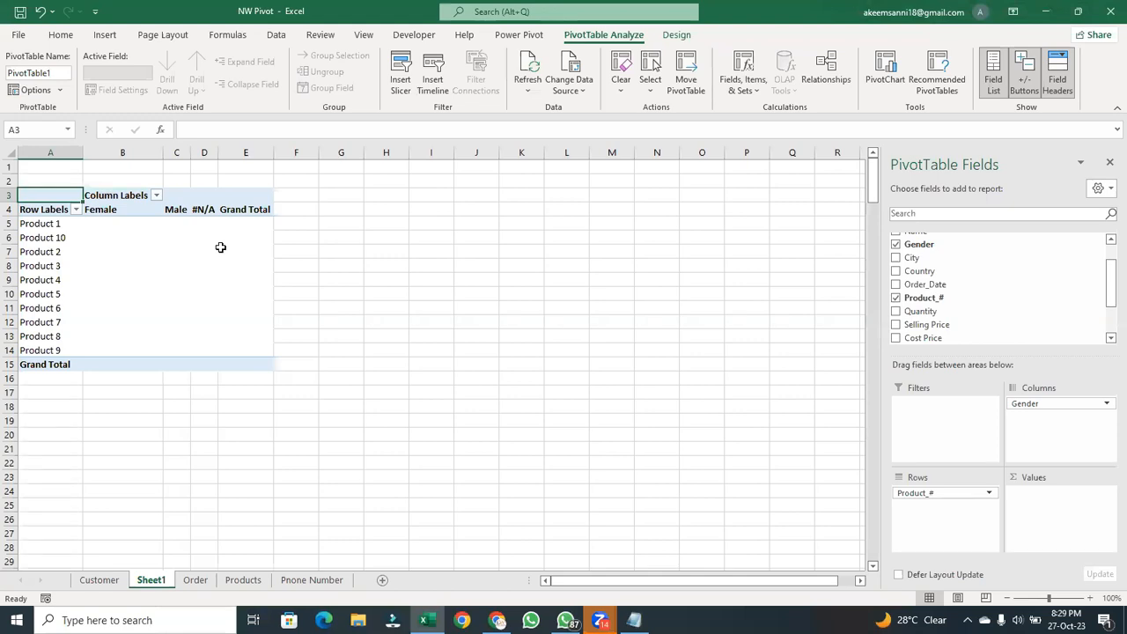
- Add the Profit field to the PivotTable's Values area as a sum
{"action": "left_click_drag", "start_coordinate": [1108, 301], "coordinate": [1108, 339]}
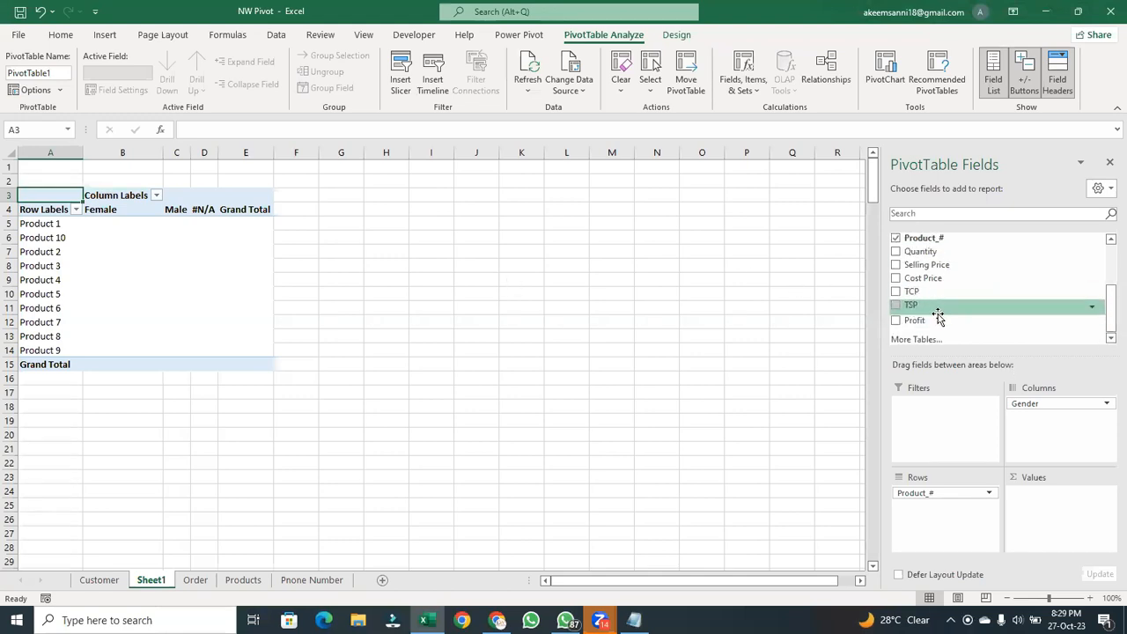
{"action": "left_click_drag", "start_coordinate": [934, 320], "coordinate": [1060, 505]}
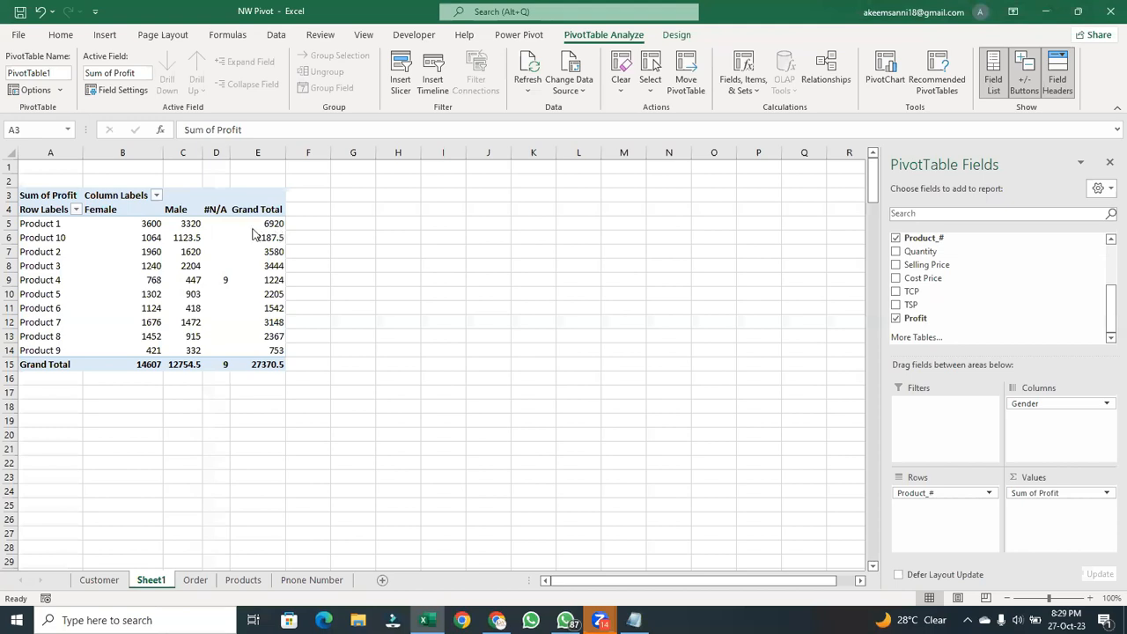
- Examine Product 1's profit by gender, the #N/A entry for Product 4, the first three products' grand totals, and the Female total
{"action": "left_click", "coordinate": [155, 225]}
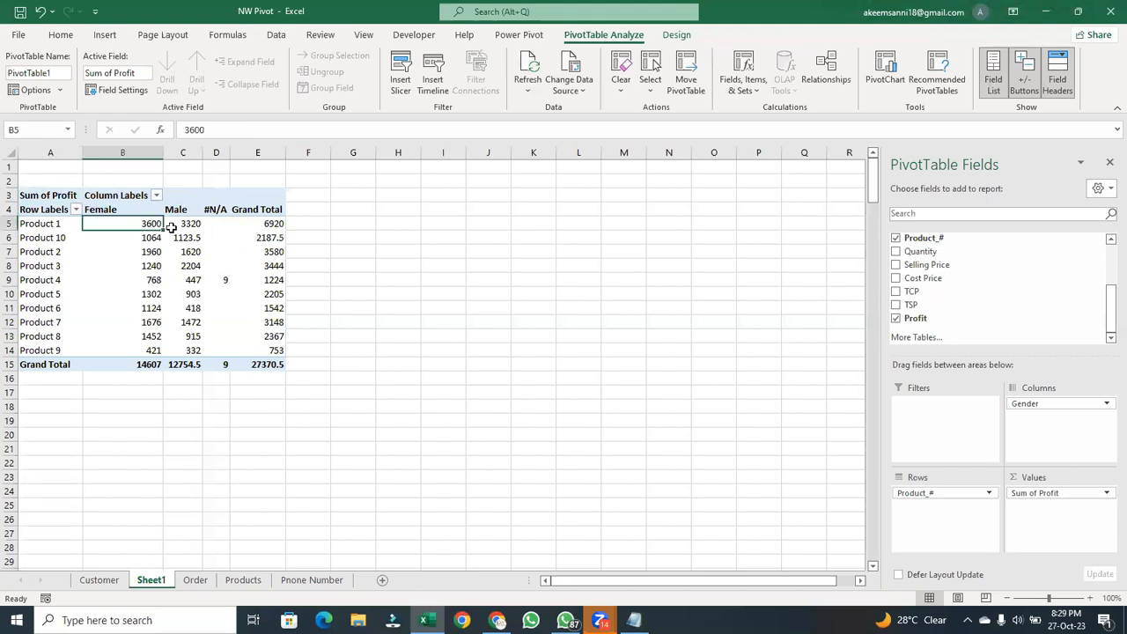
{"action": "left_click", "coordinate": [187, 225]}
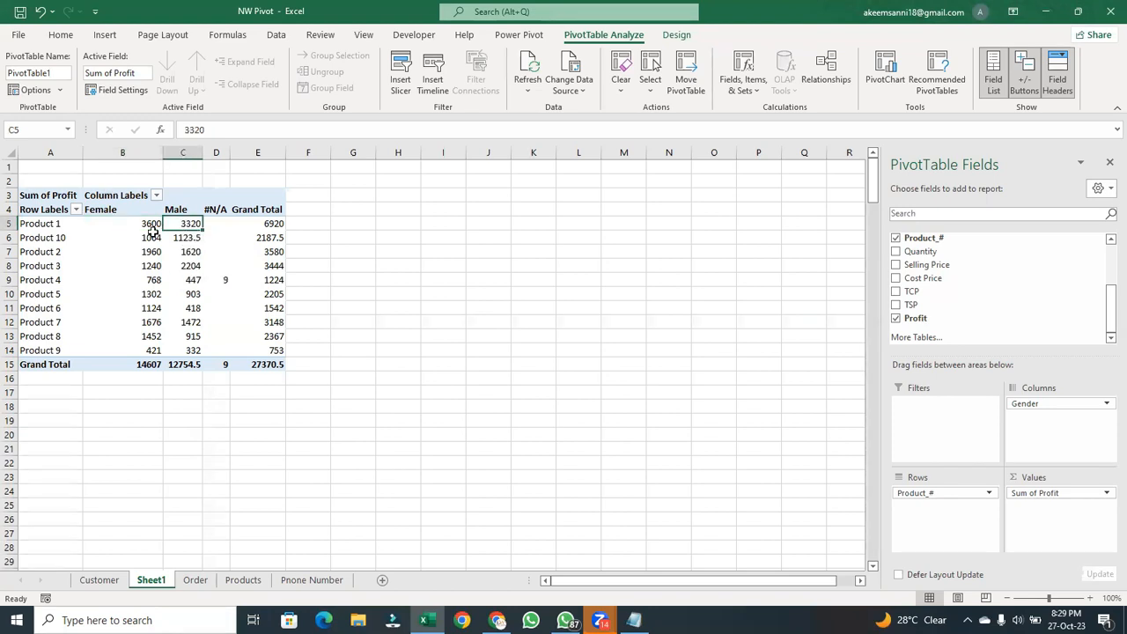
{"action": "left_click", "coordinate": [150, 223]}
{"action": "left_click", "coordinate": [187, 225]}
{"action": "left_click", "coordinate": [227, 280]}
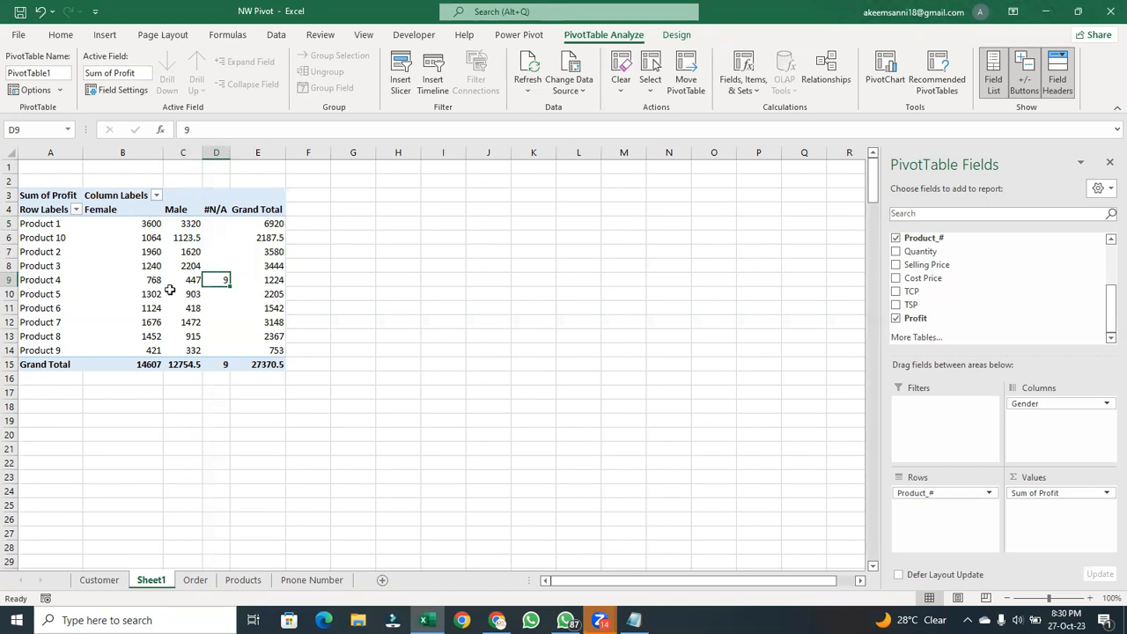
{"action": "left_click", "coordinate": [280, 222]}
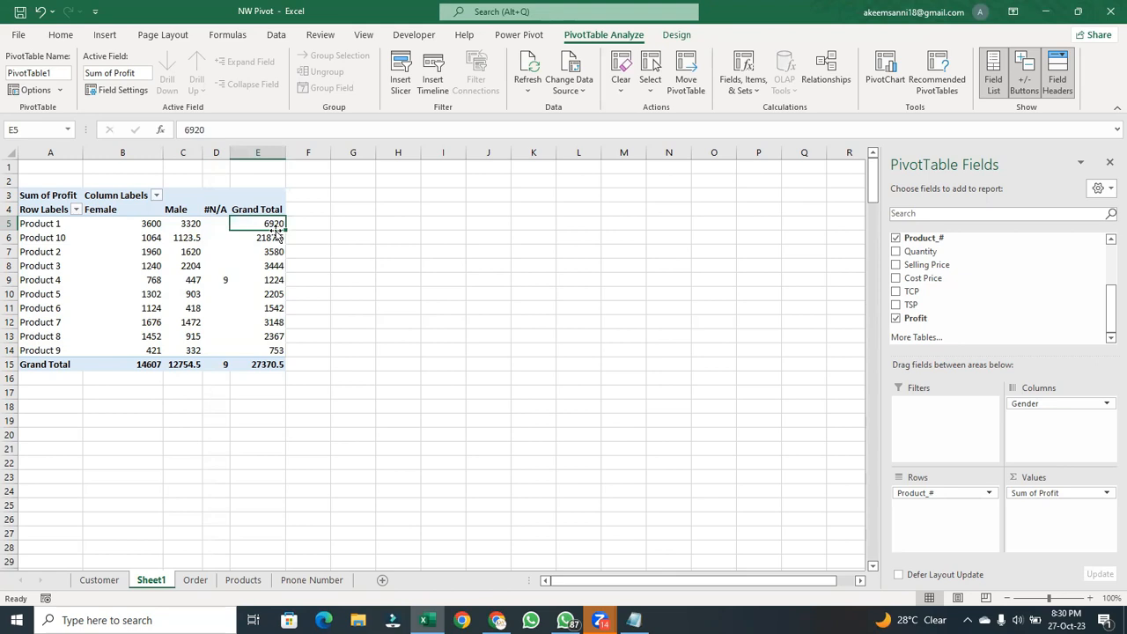
{"action": "left_click", "coordinate": [273, 237]}
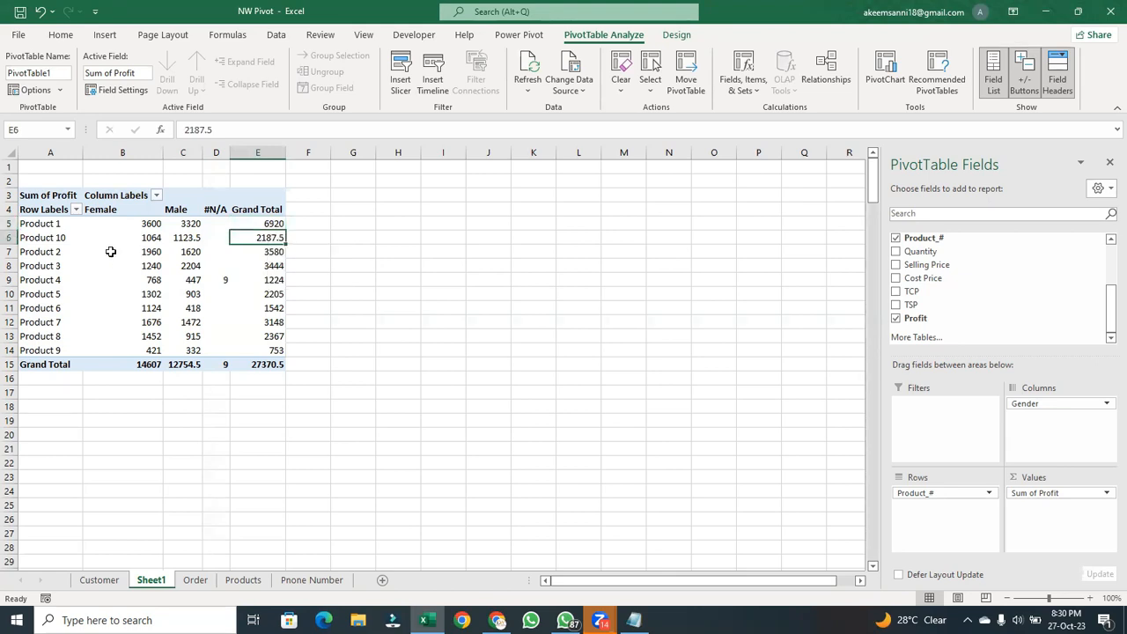
{"action": "left_click", "coordinate": [269, 252]}
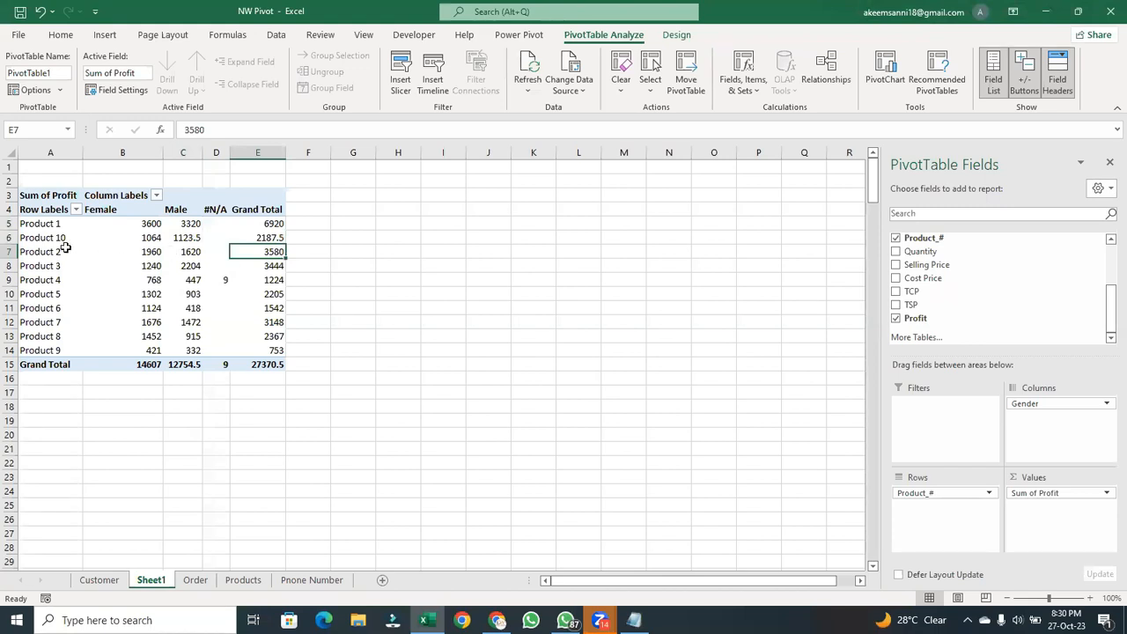
{"action": "left_click", "coordinate": [145, 365]}
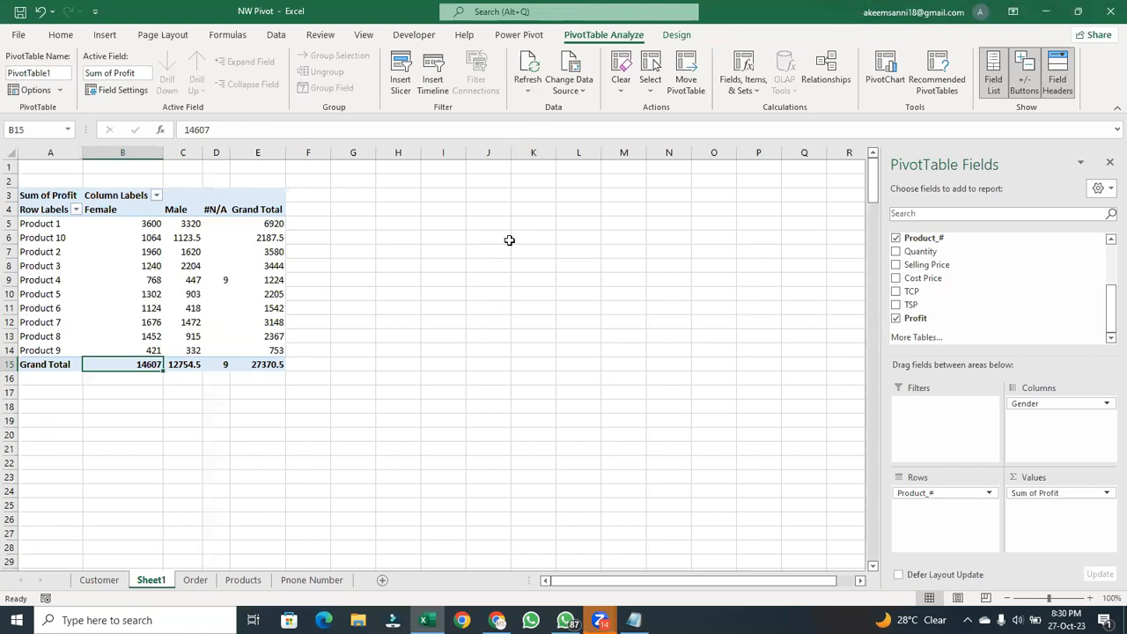
- Check the Male profit for Product 10 and the Male grand total, and compare Product 1's female and male profit
{"action": "left_click", "coordinate": [738, 210]}
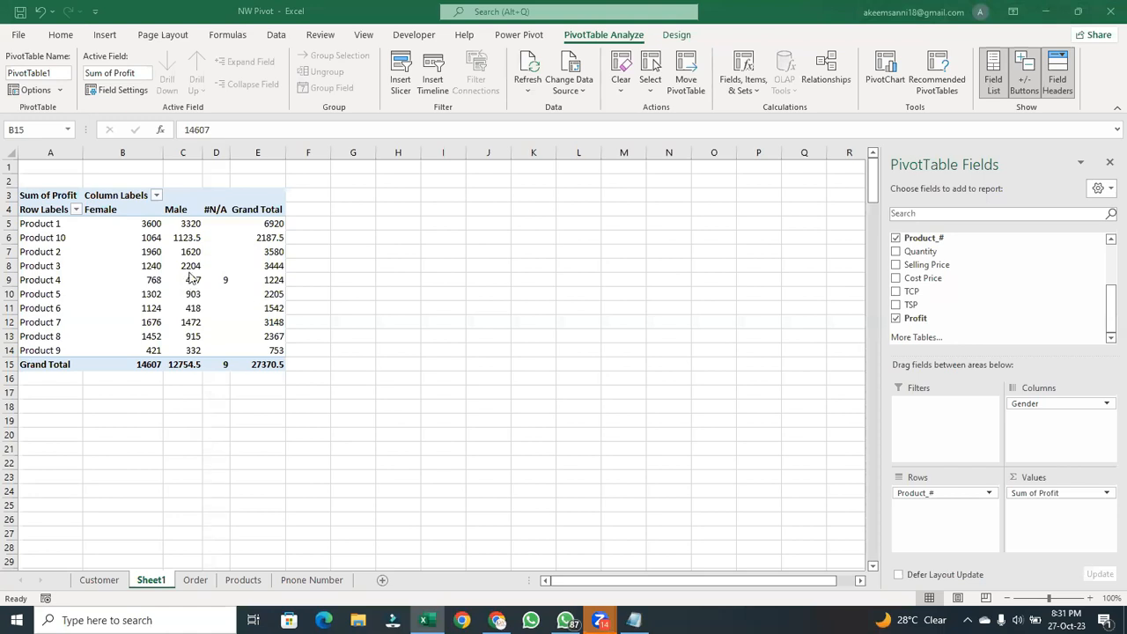
{"action": "left_click", "coordinate": [194, 241]}
{"action": "left_click", "coordinate": [195, 240]}
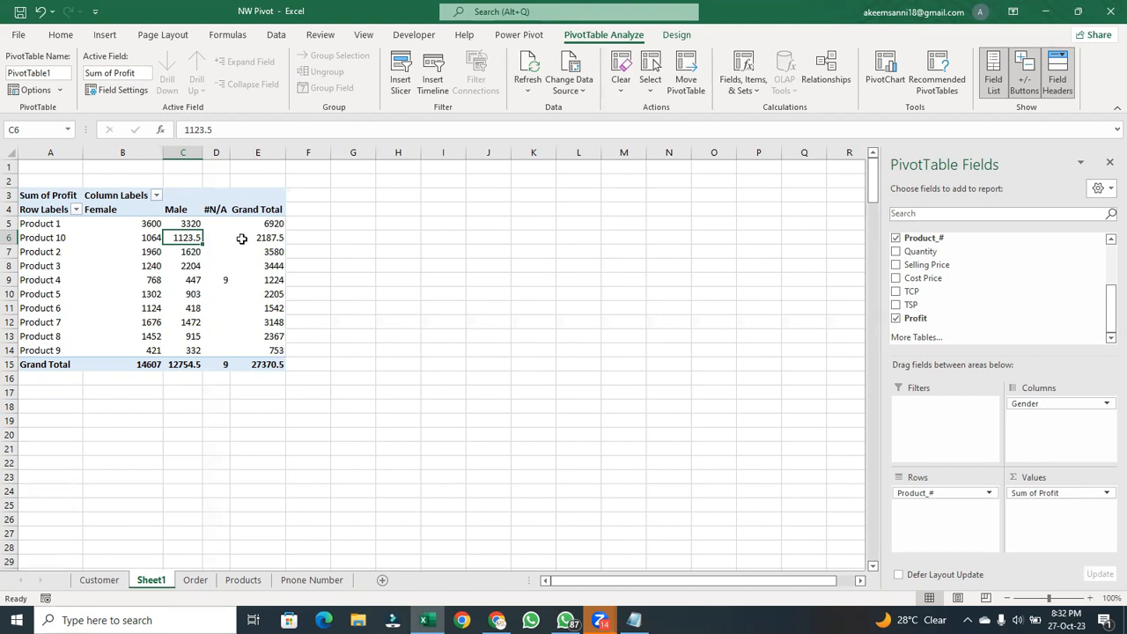
{"action": "key", "text": "alt+Tab"}
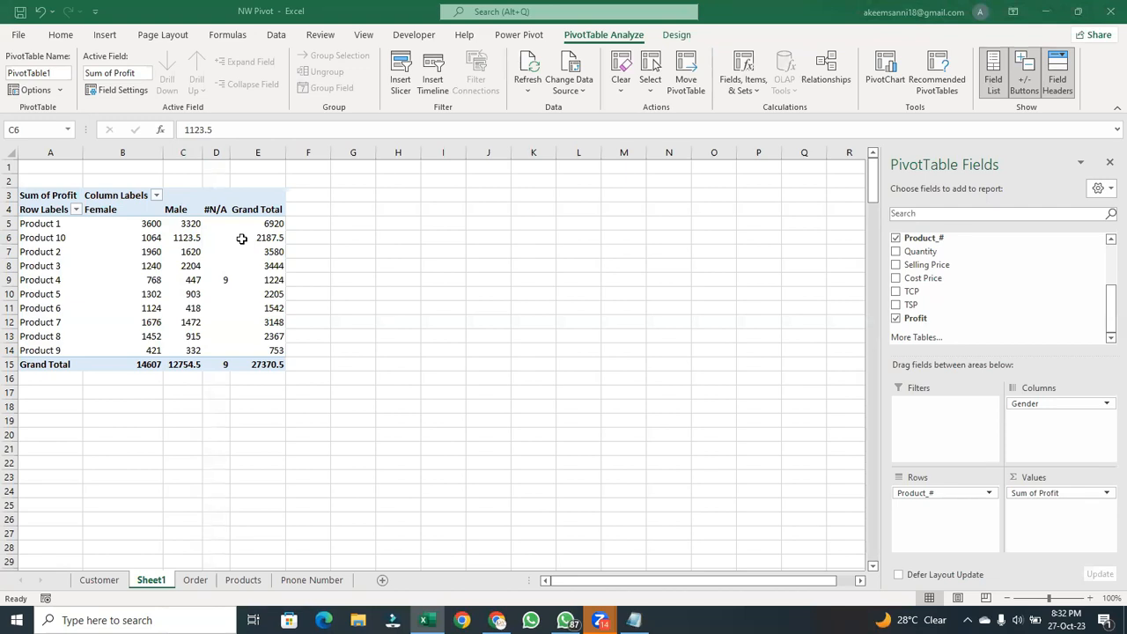
{"action": "left_click", "coordinate": [187, 366]}
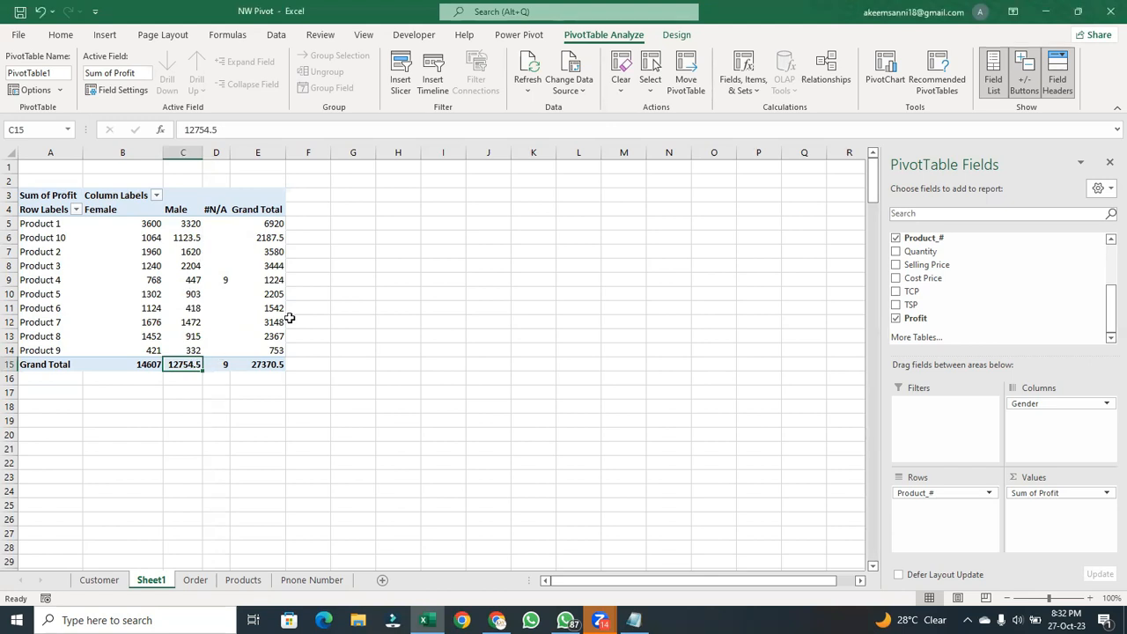
{"action": "key", "text": "alt+Tab"}
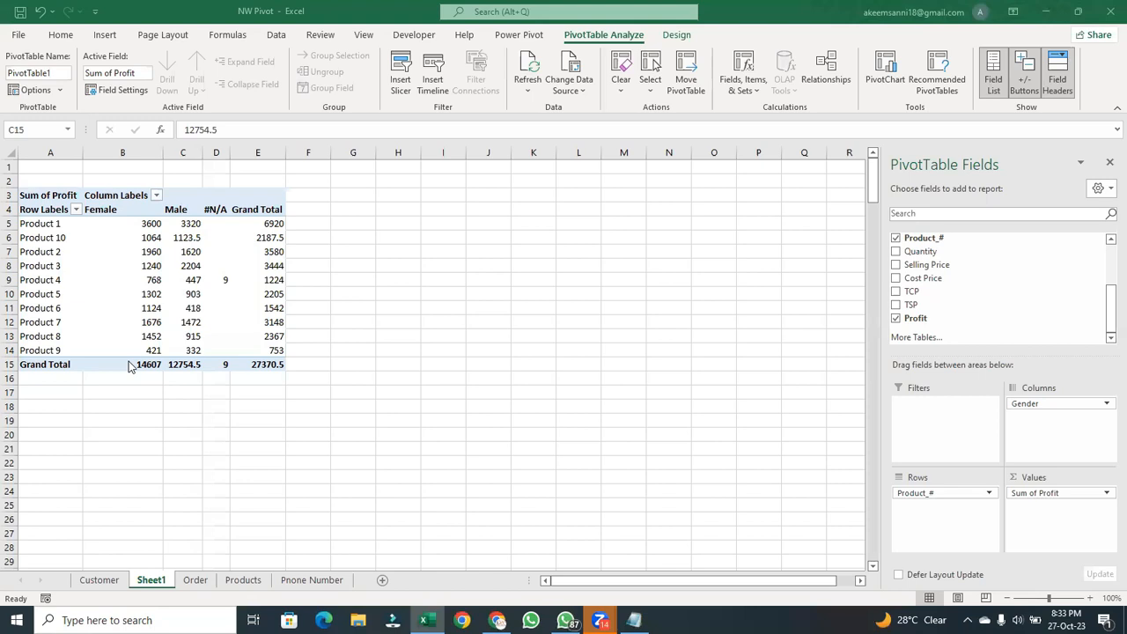
{"action": "left_click", "coordinate": [180, 265]}
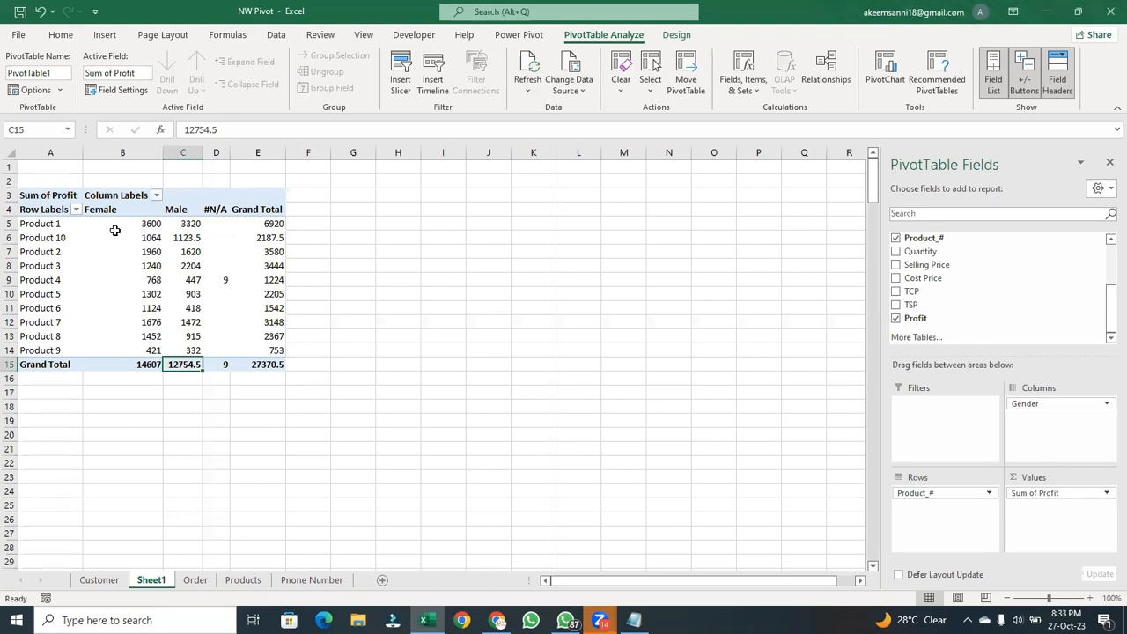
{"action": "left_click", "coordinate": [144, 225]}
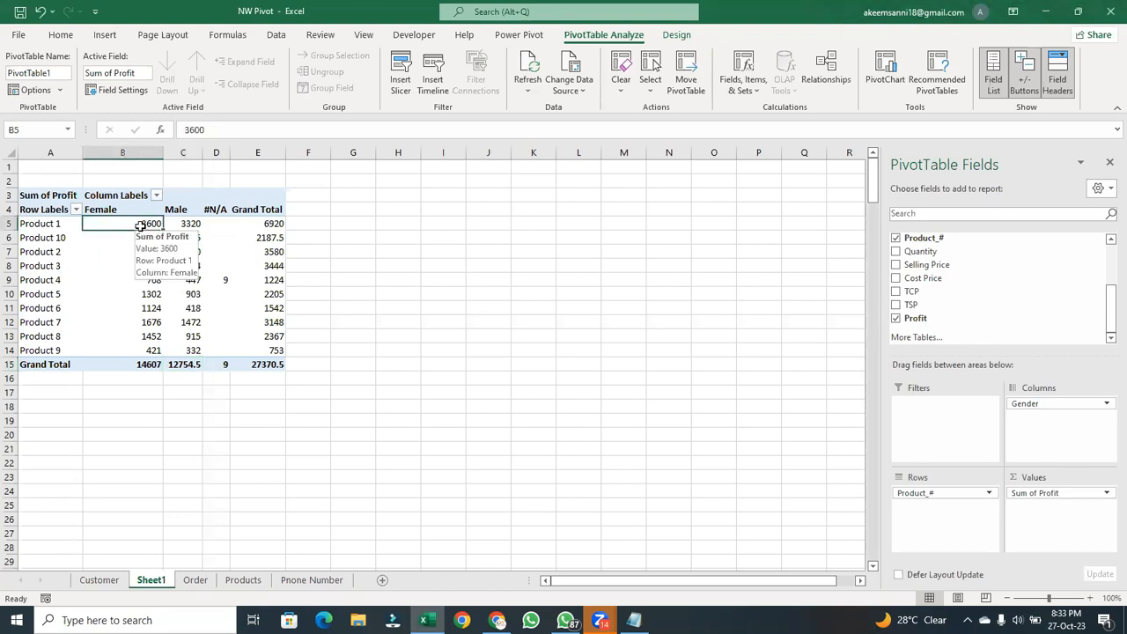
{"action": "left_click", "coordinate": [186, 224]}
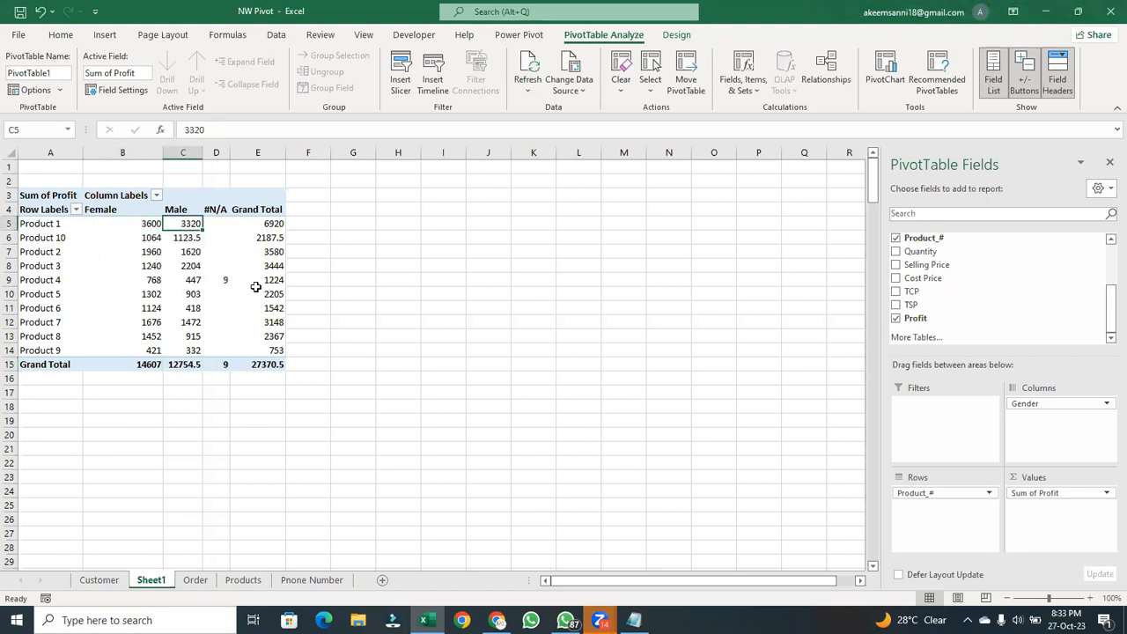
{"action": "mouse_move", "coordinate": [224, 268]}
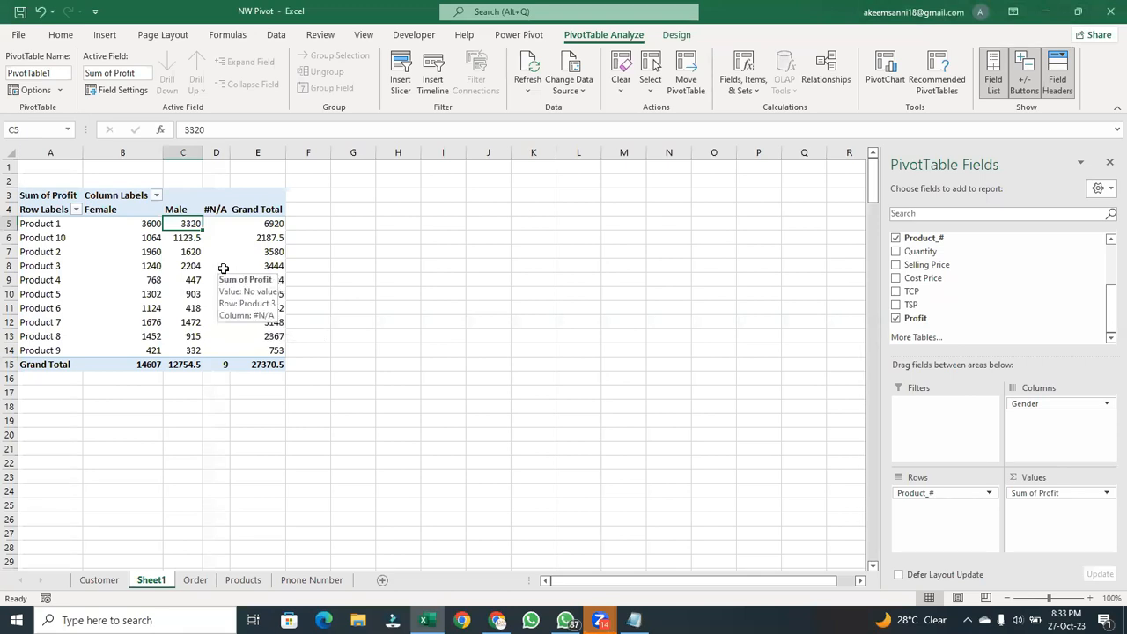
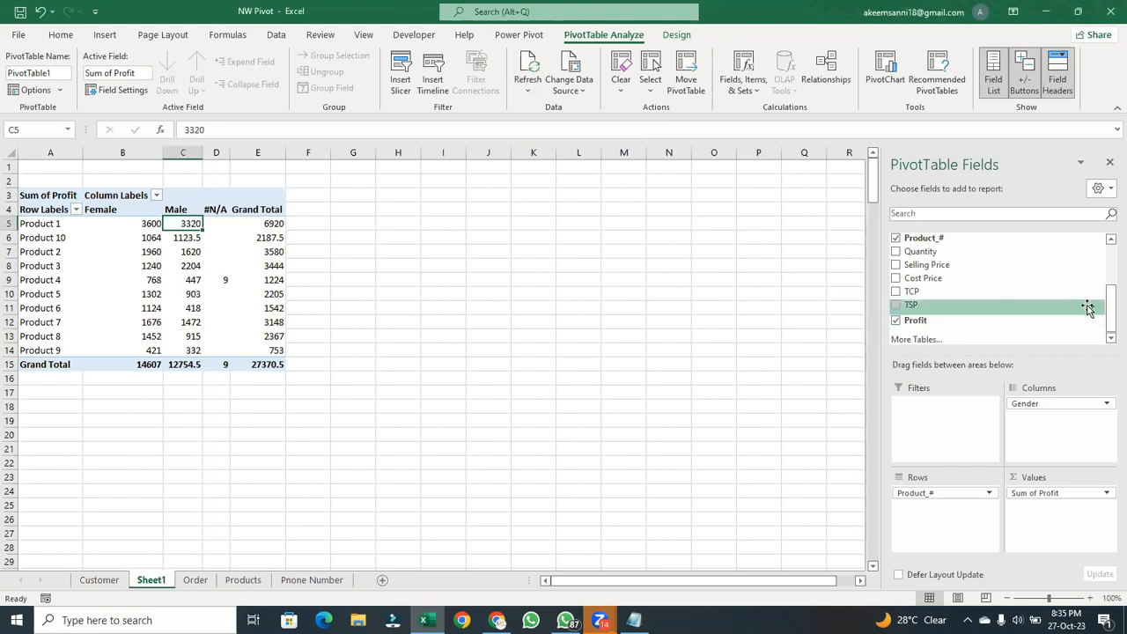
- Add the Country field to the PivotTable's Filters area
{"action": "left_click_drag", "start_coordinate": [1108, 323], "coordinate": [1107, 261]}
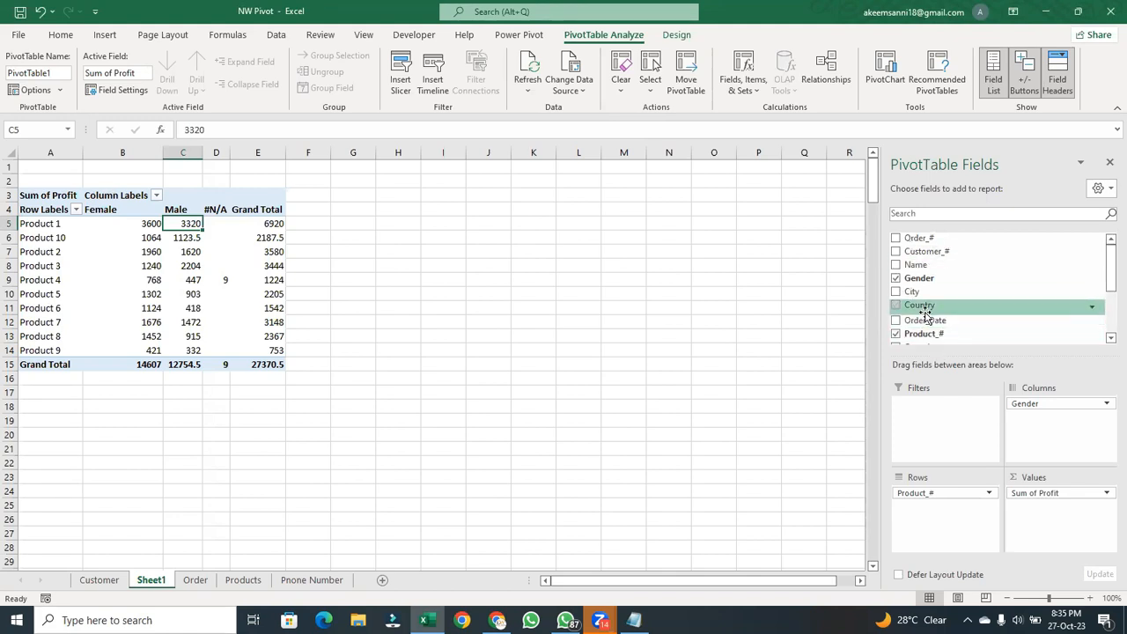
{"action": "left_click_drag", "start_coordinate": [924, 314], "coordinate": [936, 404]}
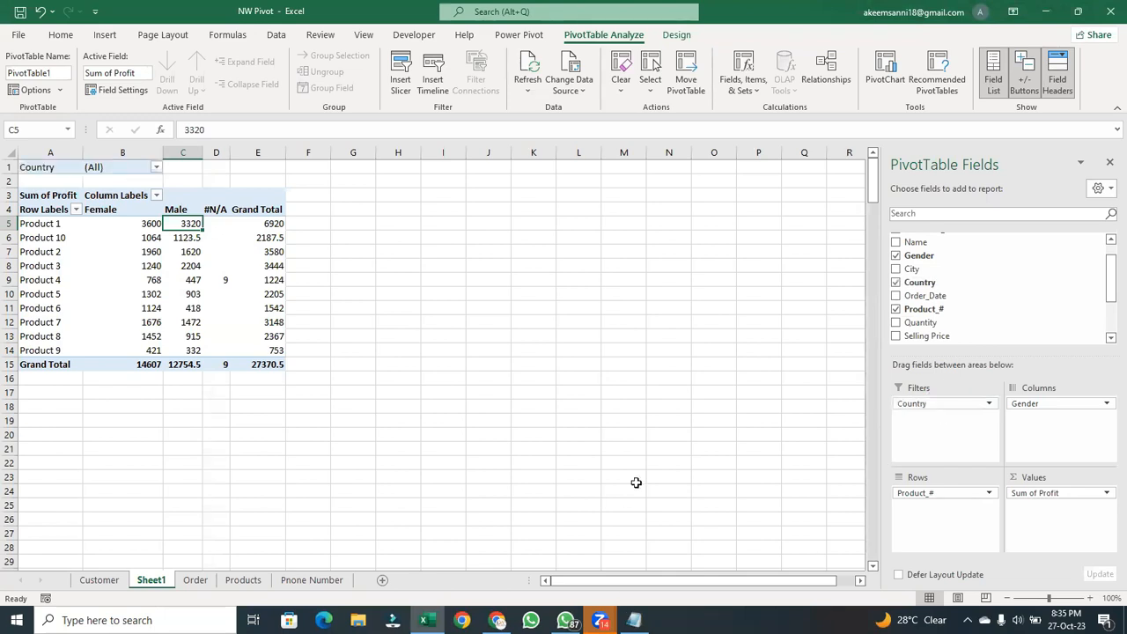
{"action": "left_click", "coordinate": [88, 170]}
{"action": "left_click", "coordinate": [50, 170]}
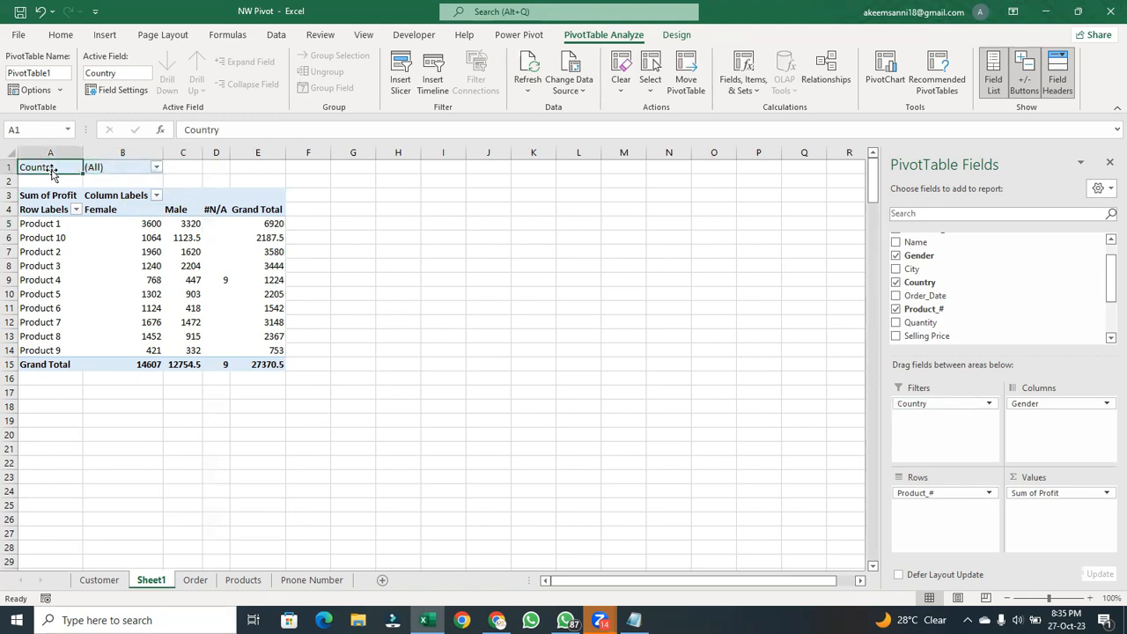
- Filter the PivotTable by country to show only Canada
{"action": "left_click", "coordinate": [121, 167]}
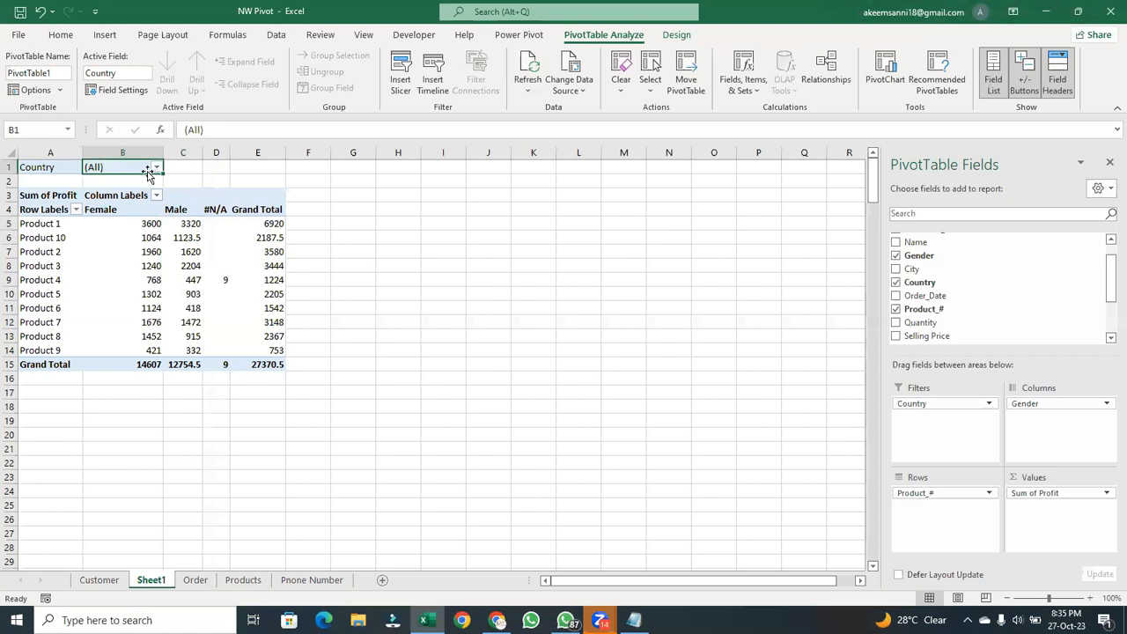
{"action": "left_click", "coordinate": [156, 168]}
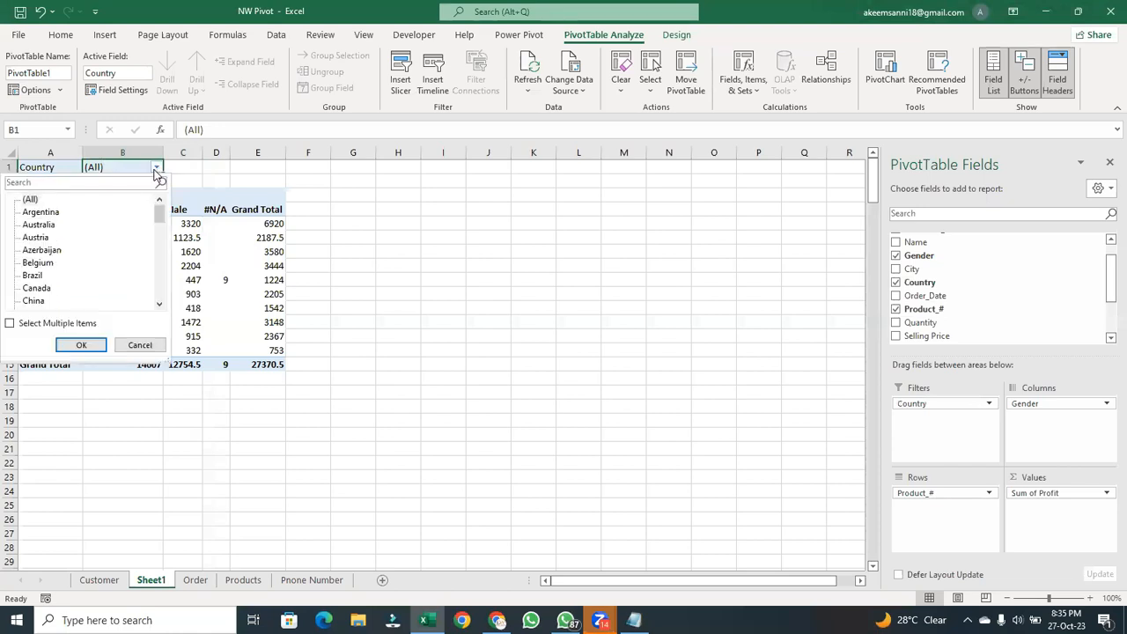
{"action": "left_click", "coordinate": [47, 291]}
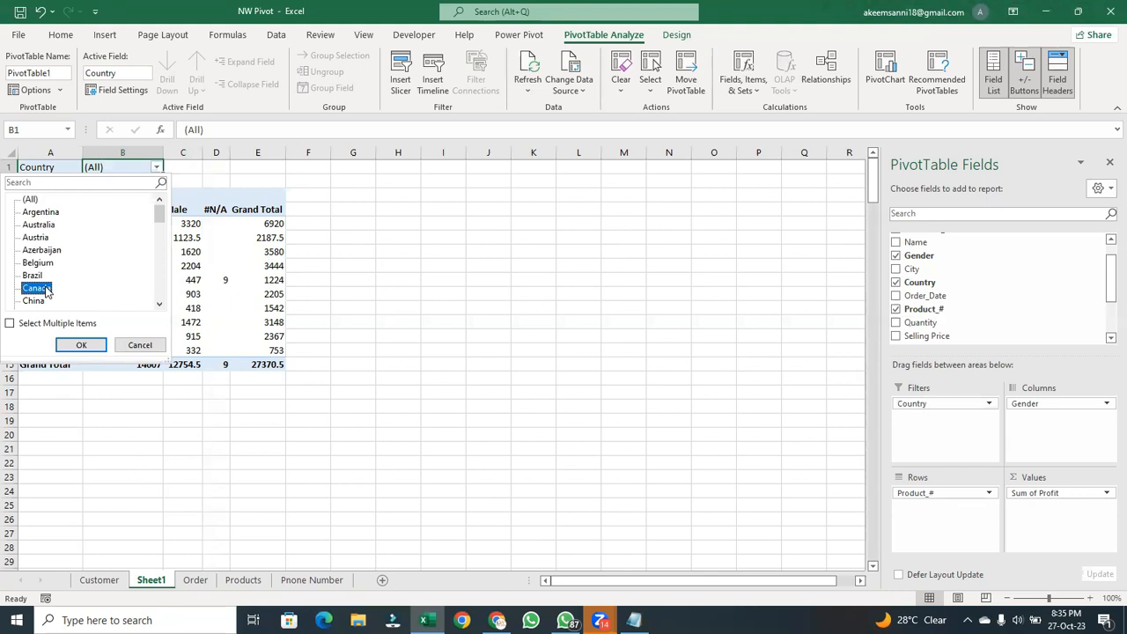
{"action": "left_click", "coordinate": [81, 346]}
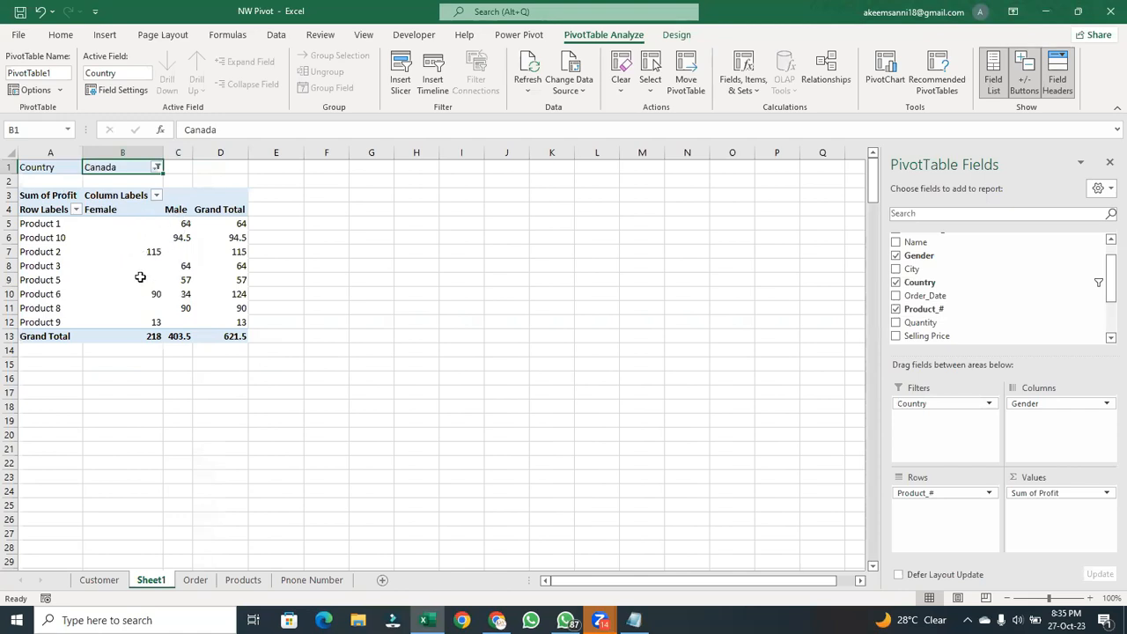
- Examine the female and male profit for Product 1, Product 10 and Product 2 in the Canada-filtered PivotTable
{"action": "left_click", "coordinate": [60, 225]}
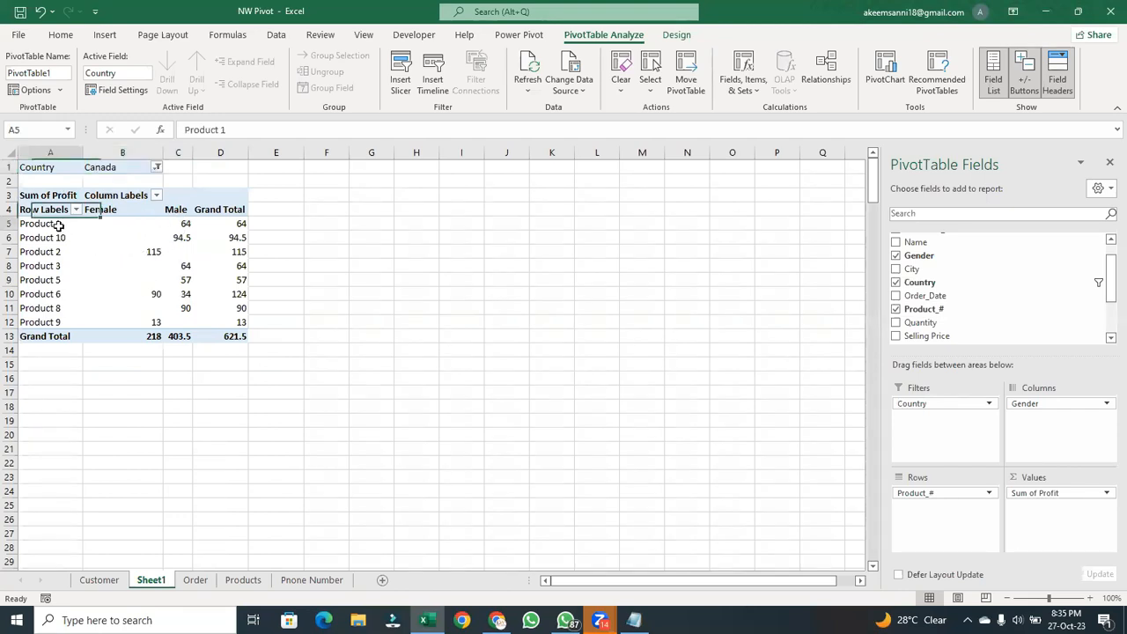
{"action": "left_click", "coordinate": [121, 227]}
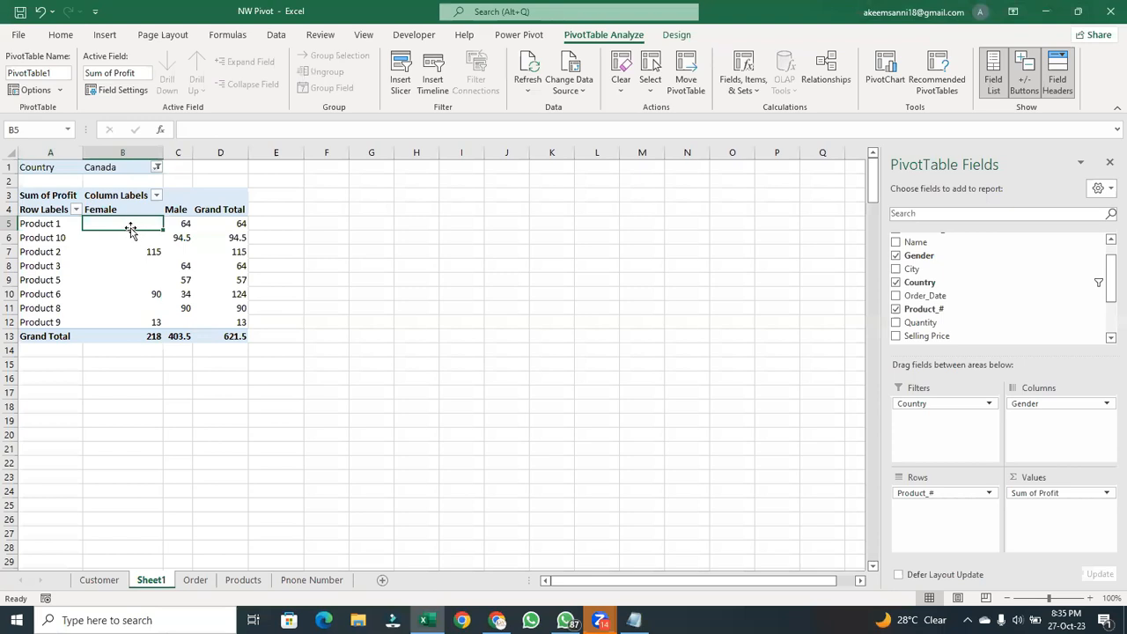
{"action": "left_click", "coordinate": [187, 224]}
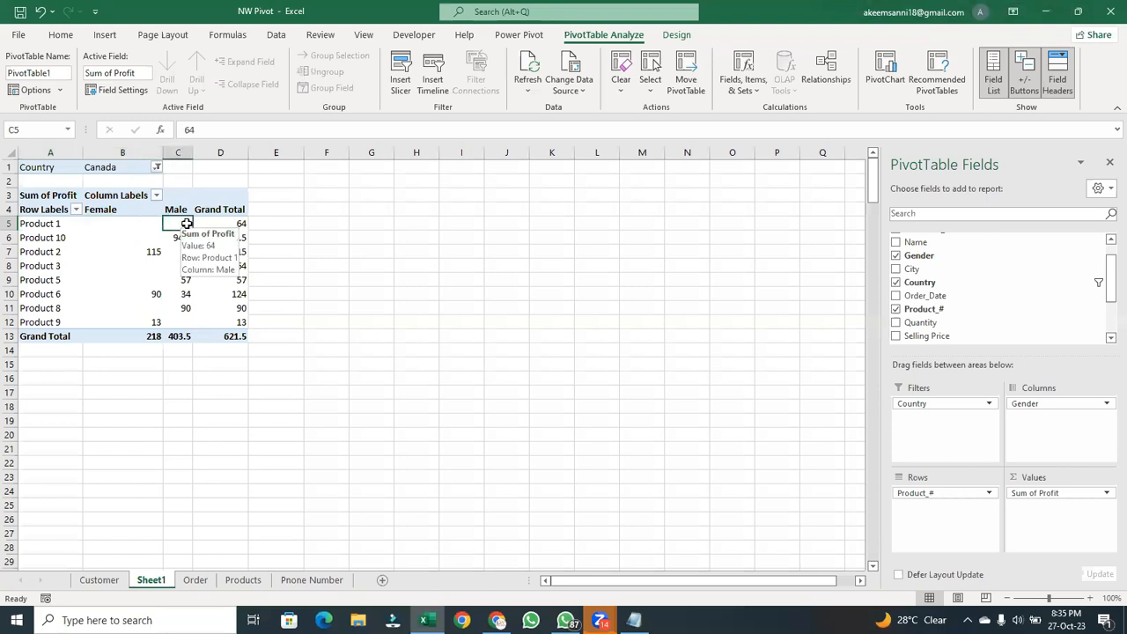
{"action": "left_click", "coordinate": [137, 238]}
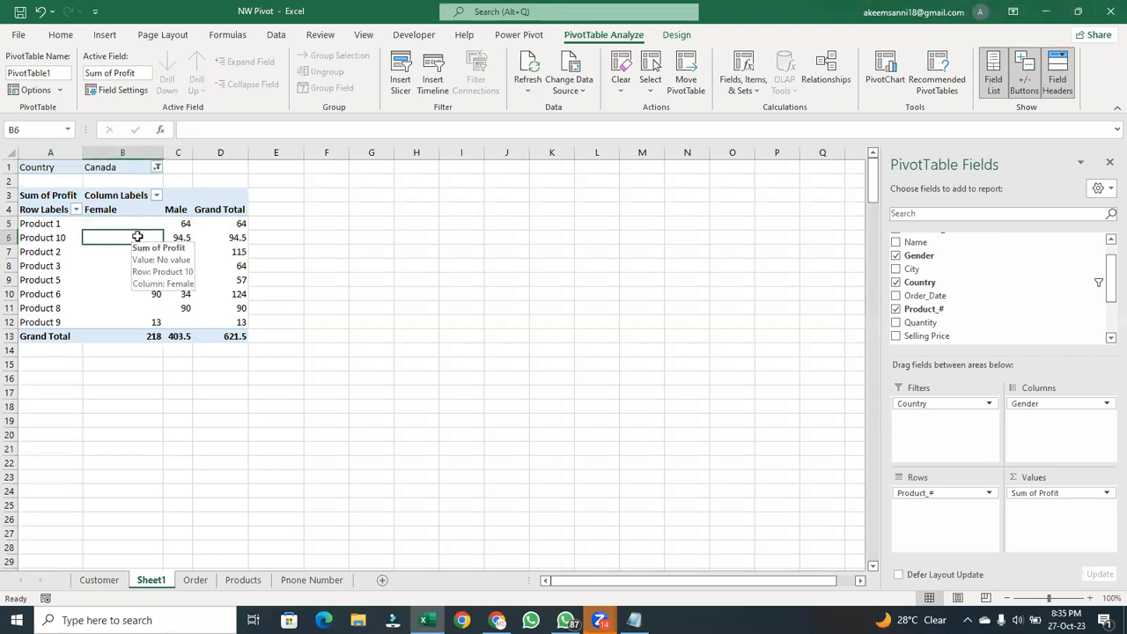
{"action": "left_click", "coordinate": [188, 236]}
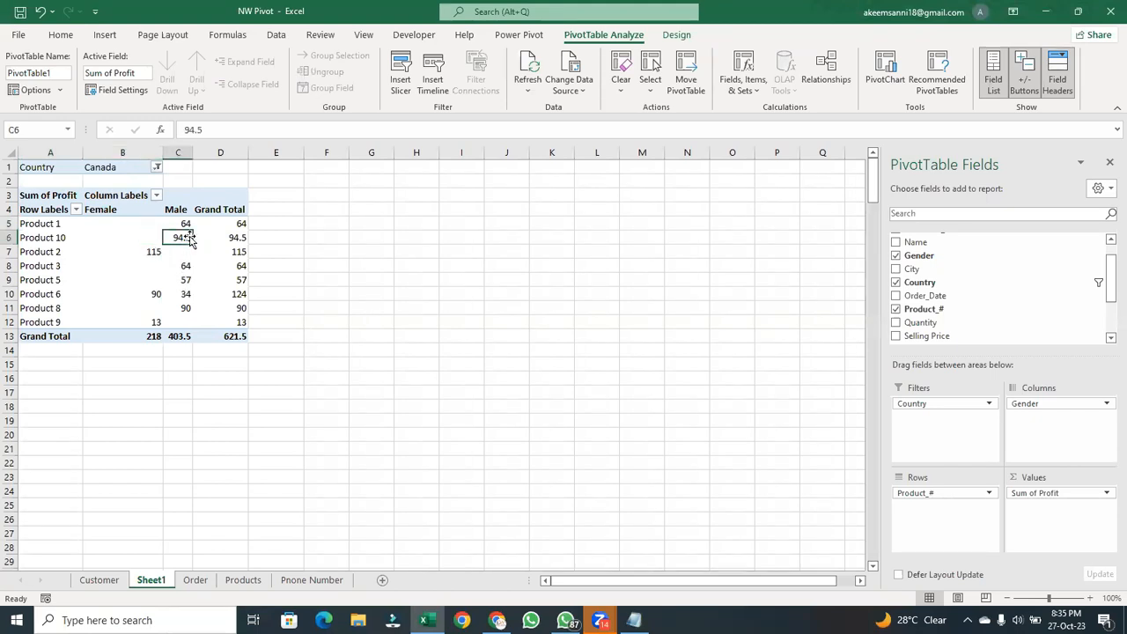
{"action": "left_click", "coordinate": [152, 253]}
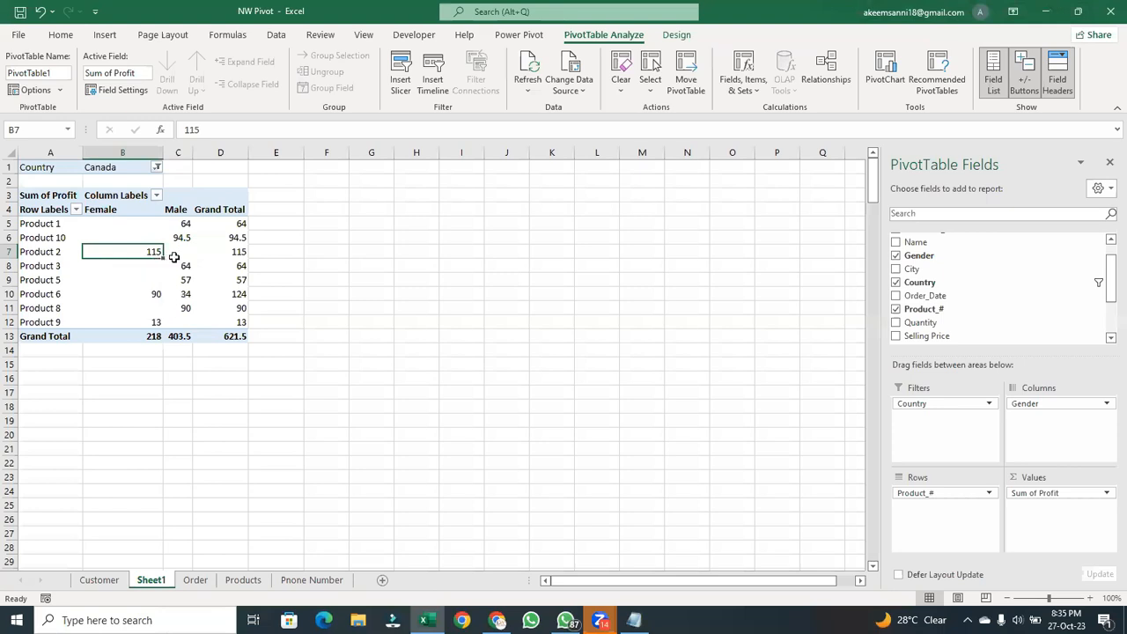
{"action": "key", "text": "Right"}
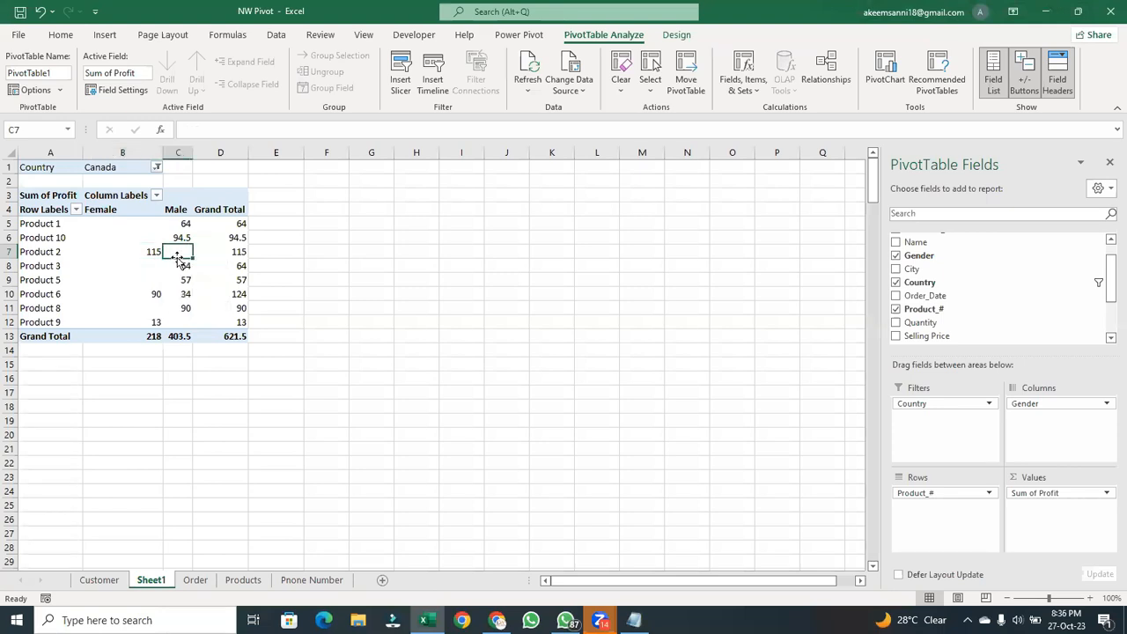
- Review the Female column entries for Products 1, 10, 2, 6 and 8, and the Male entry for Product 2
{"action": "left_click", "coordinate": [136, 229]}
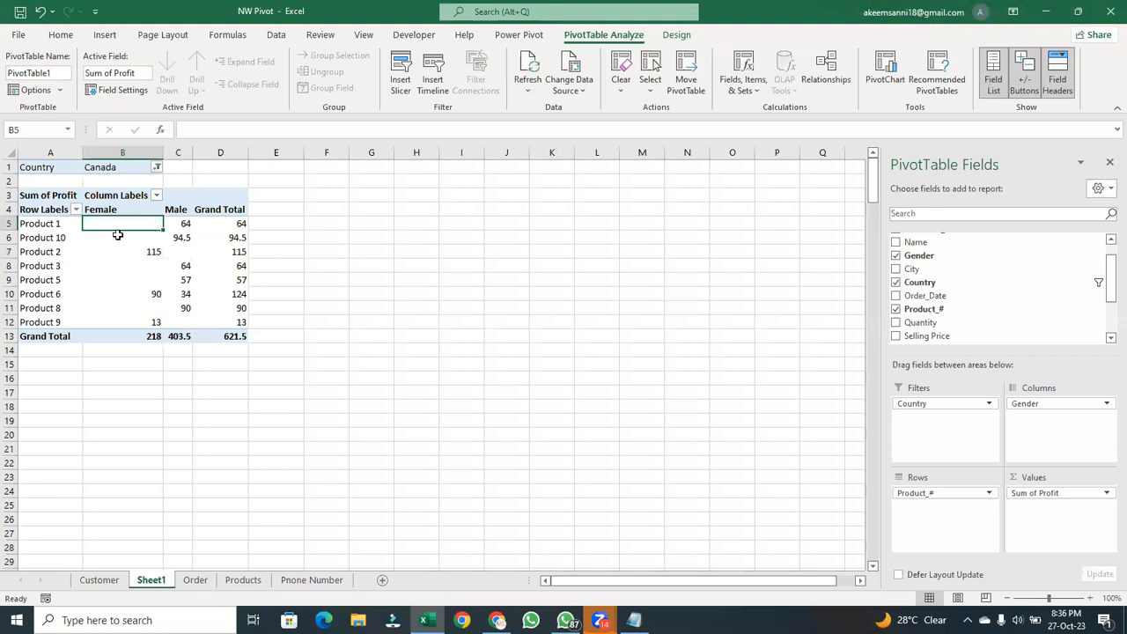
{"action": "left_click", "coordinate": [125, 238]}
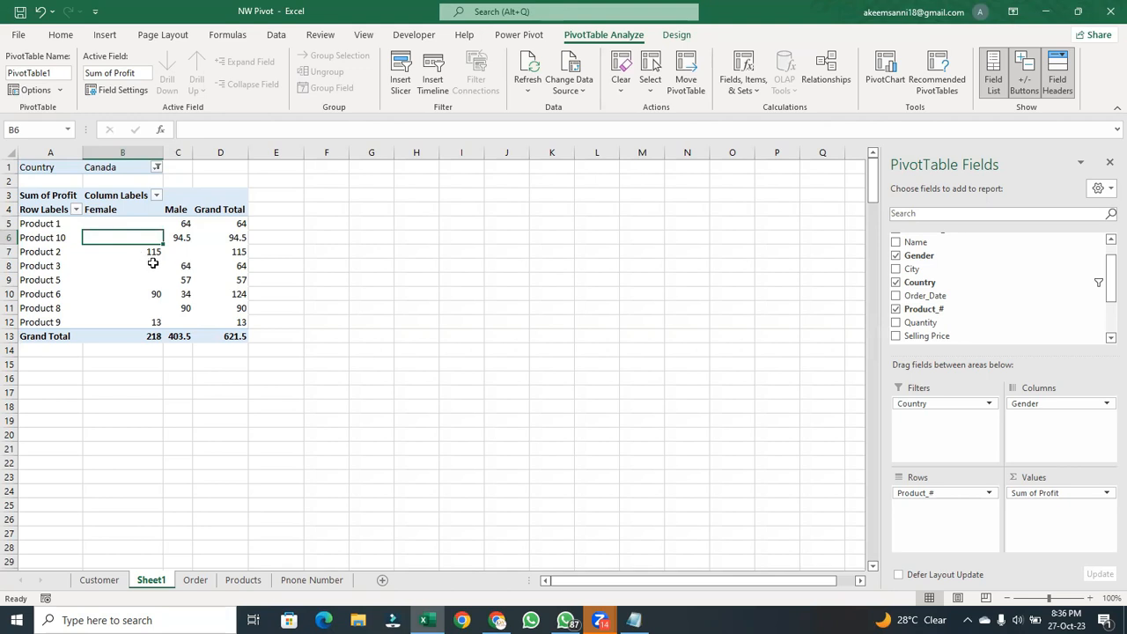
{"action": "left_click", "coordinate": [154, 253]}
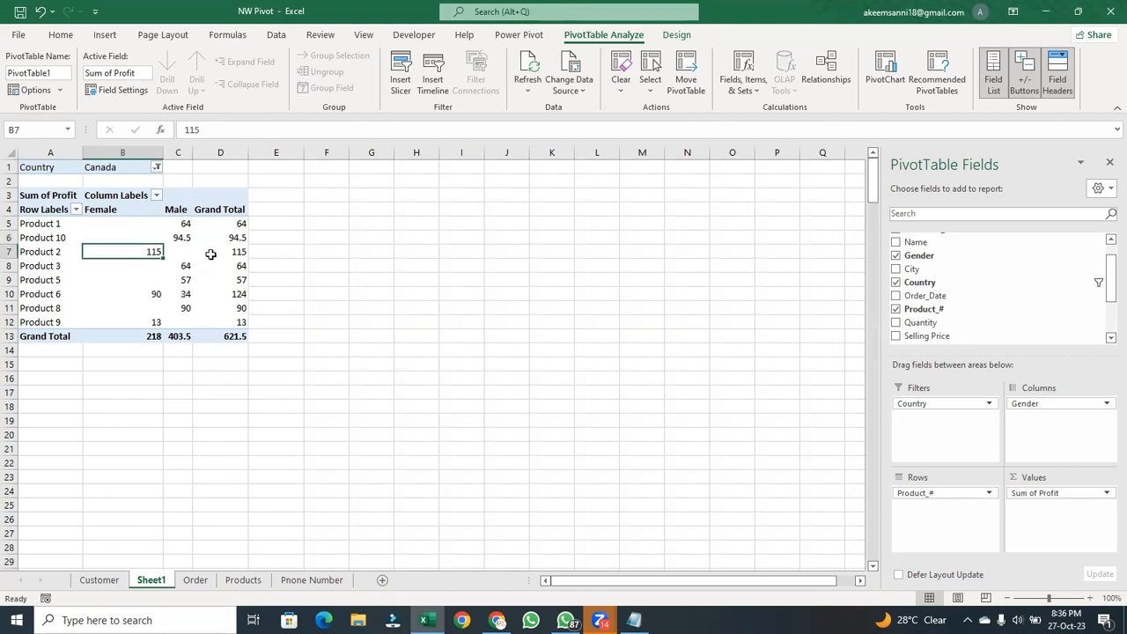
{"action": "left_click", "coordinate": [189, 252]}
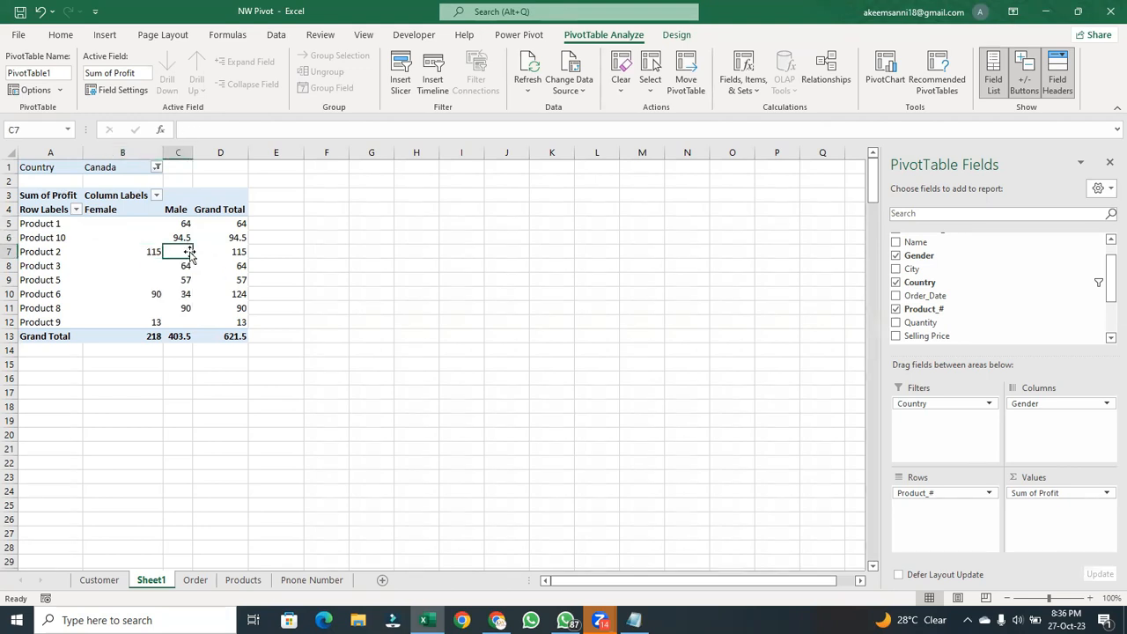
{"action": "left_click", "coordinate": [156, 293]}
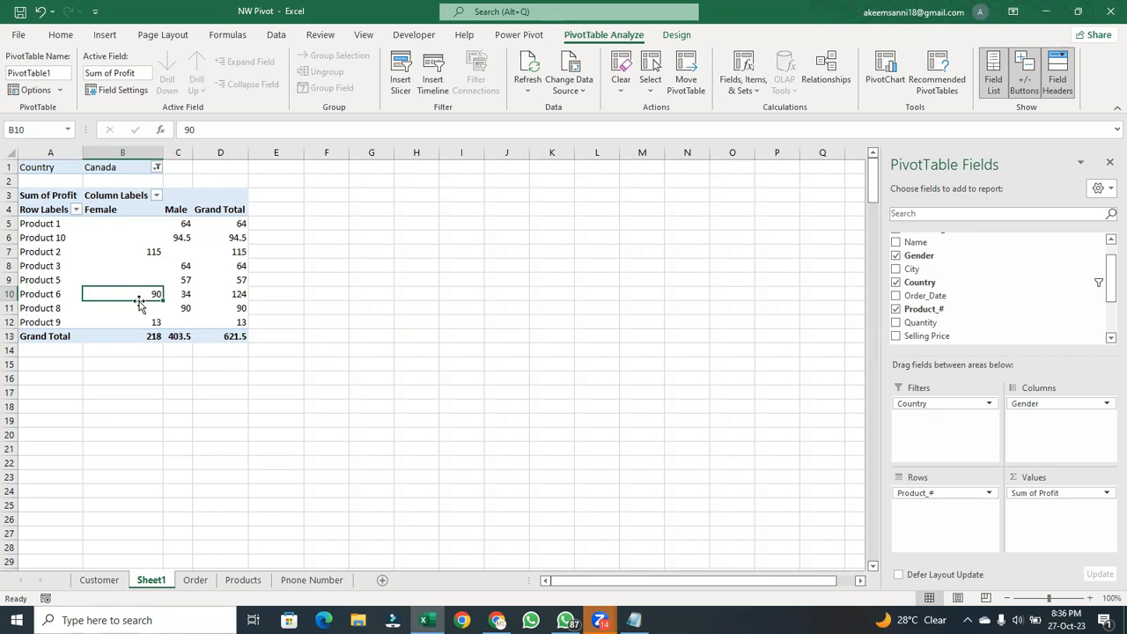
{"action": "left_click", "coordinate": [157, 311]}
{"action": "left_click", "coordinate": [156, 234]}
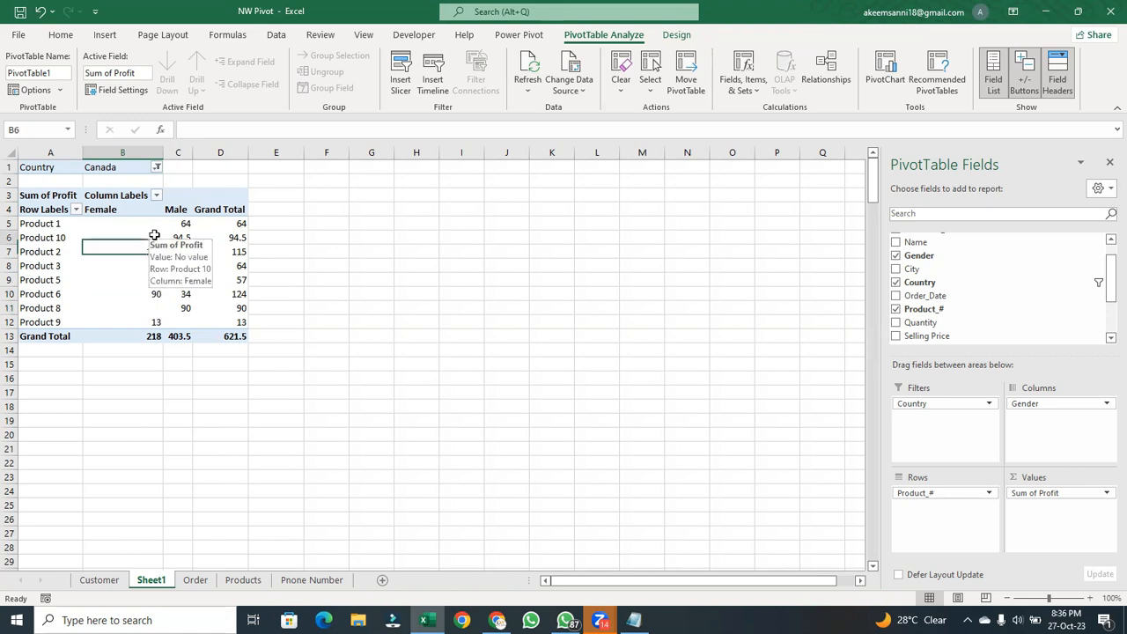
{"action": "left_click", "coordinate": [157, 220]}
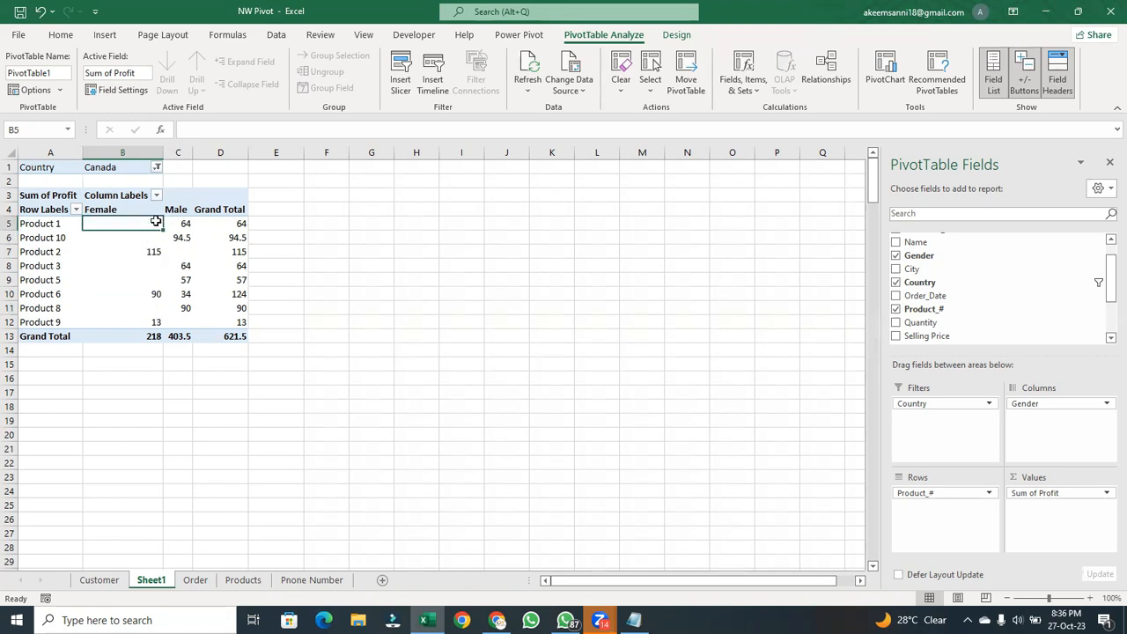
- Inspect the Female profit cells of Product 1 and Product 10 against the one of Product 2
{"action": "left_click", "coordinate": [304, 265]}
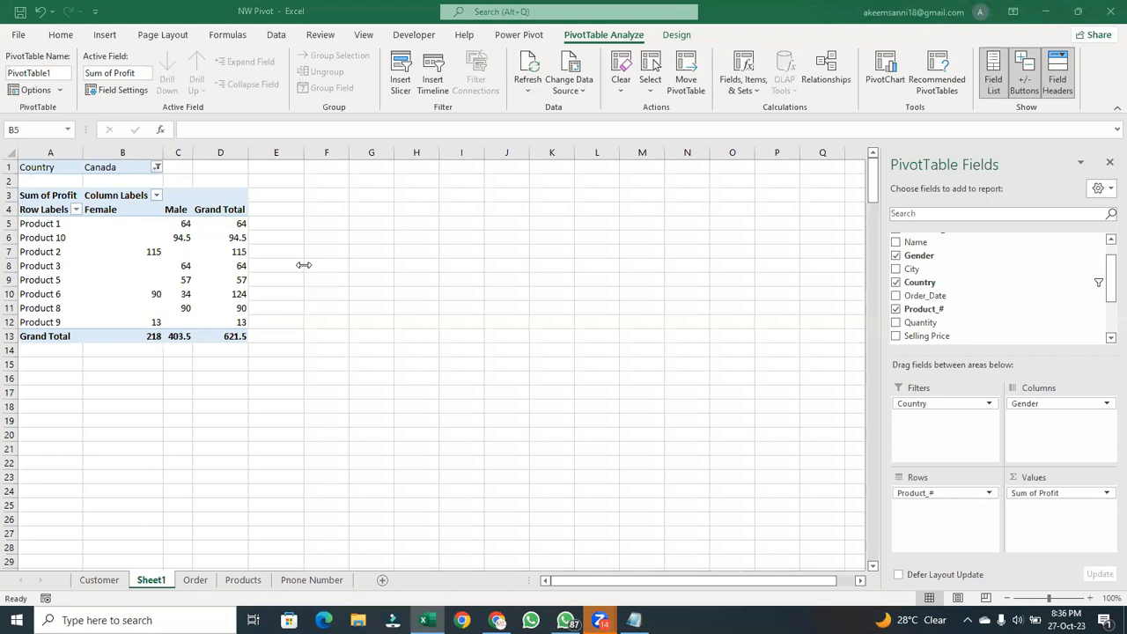
{"action": "left_click", "coordinate": [152, 224]}
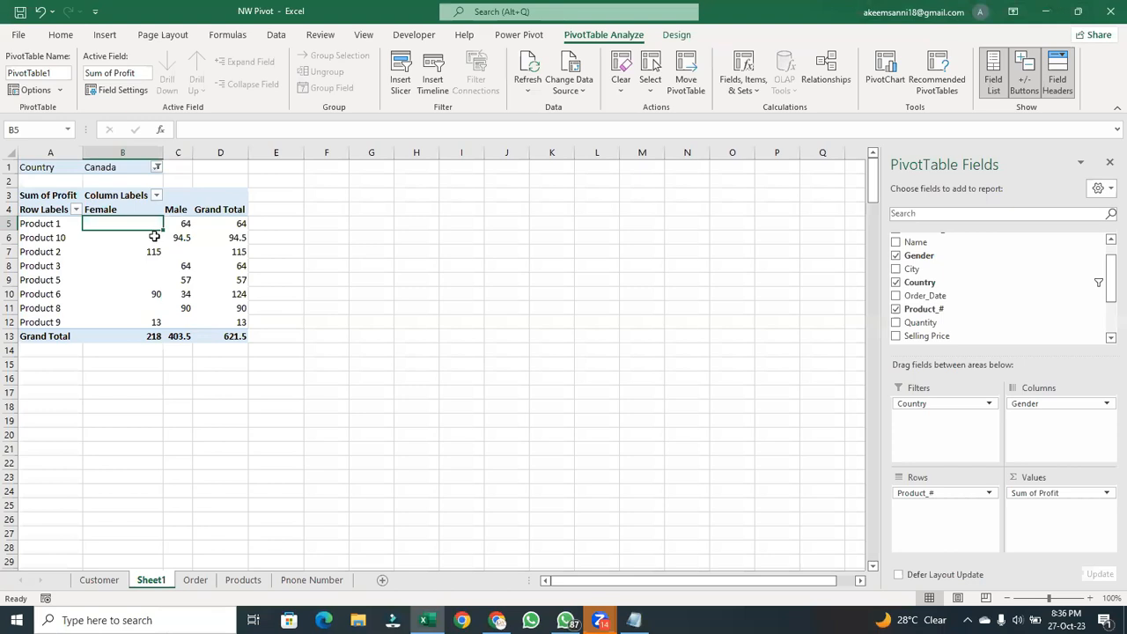
{"action": "left_click", "coordinate": [155, 234]}
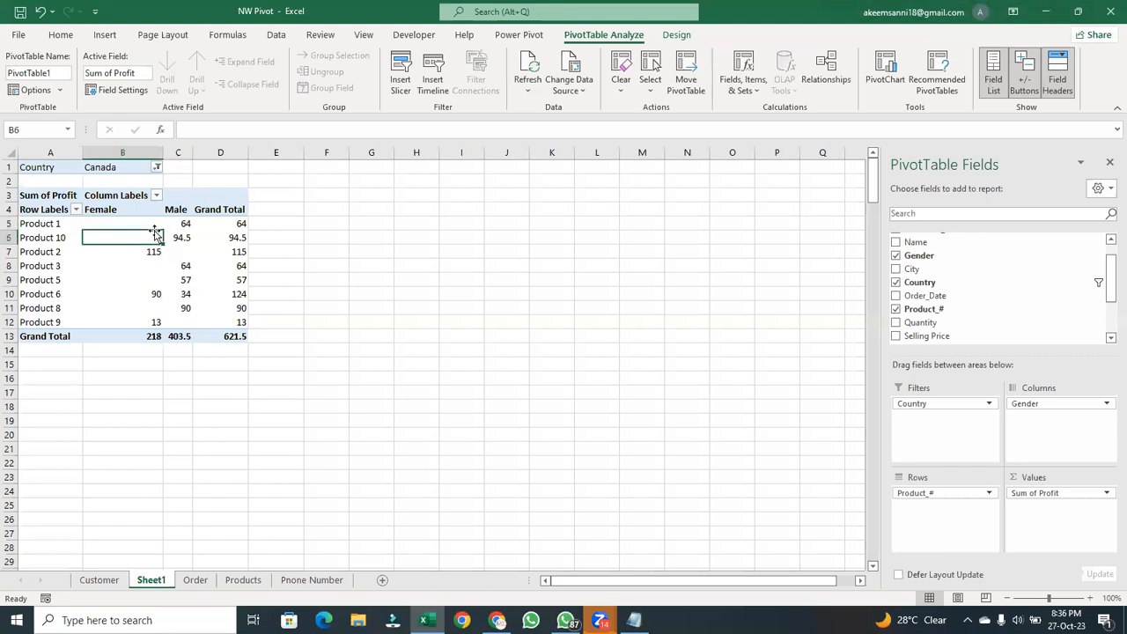
{"action": "left_click", "coordinate": [155, 223]}
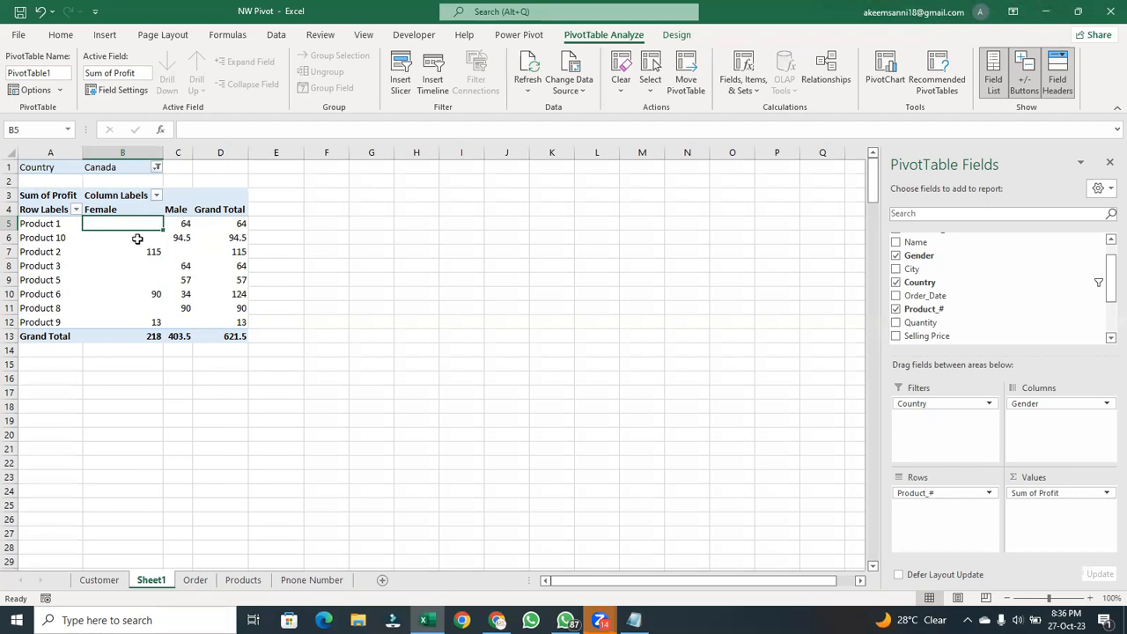
{"action": "left_click", "coordinate": [137, 238]}
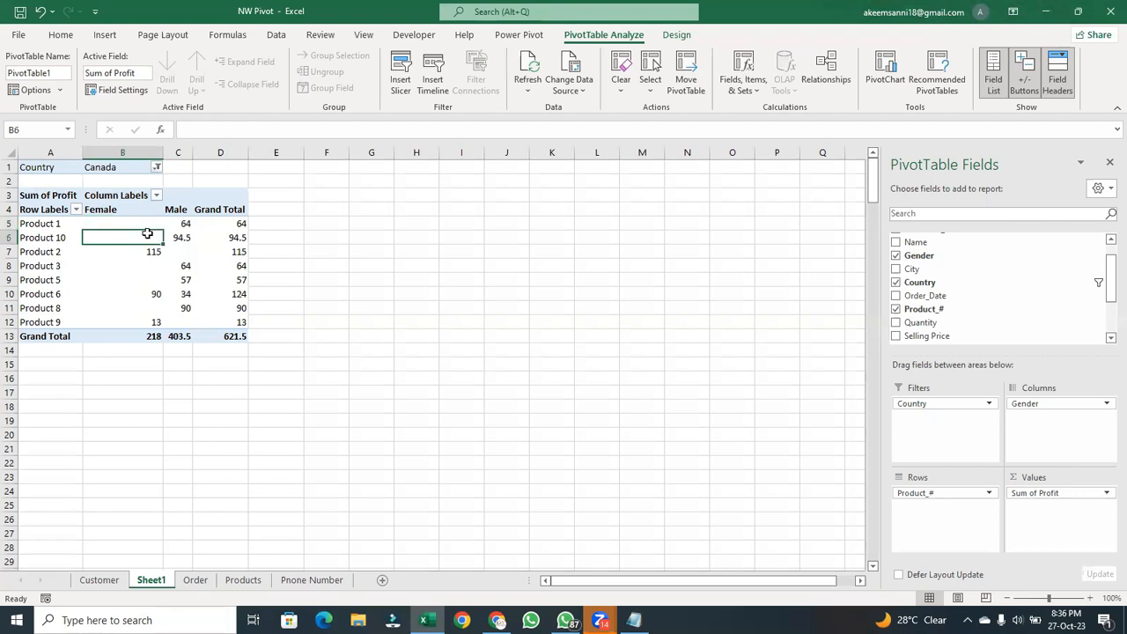
{"action": "left_click", "coordinate": [137, 249]}
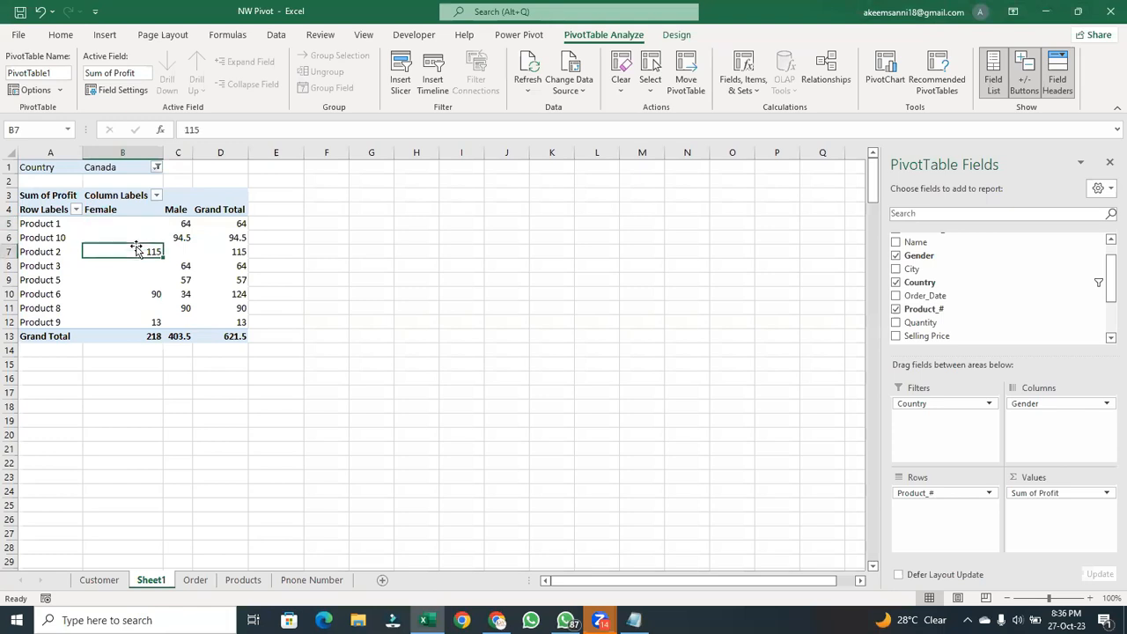
{"action": "left_click", "coordinate": [142, 237]}
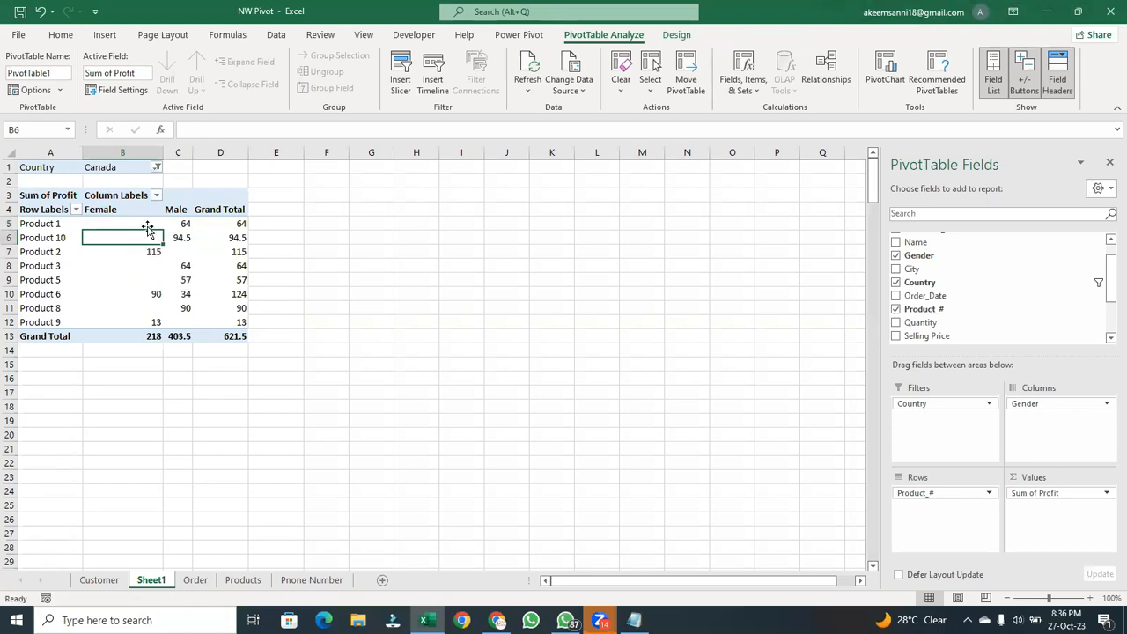
{"action": "left_click", "coordinate": [147, 226]}
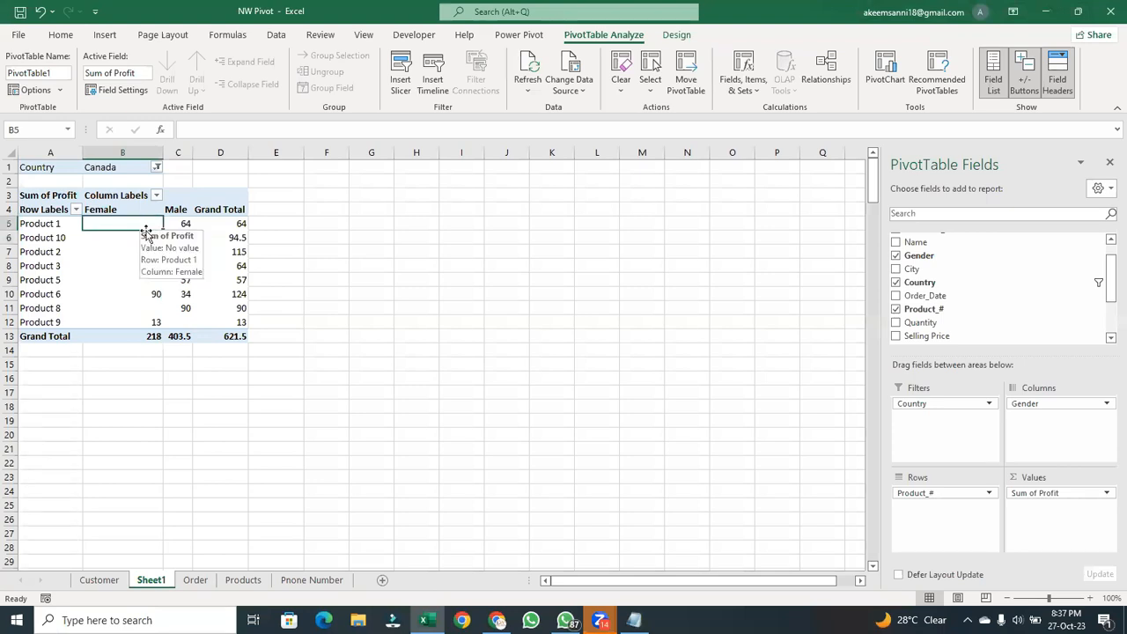
{"action": "left_click", "coordinate": [146, 239]}
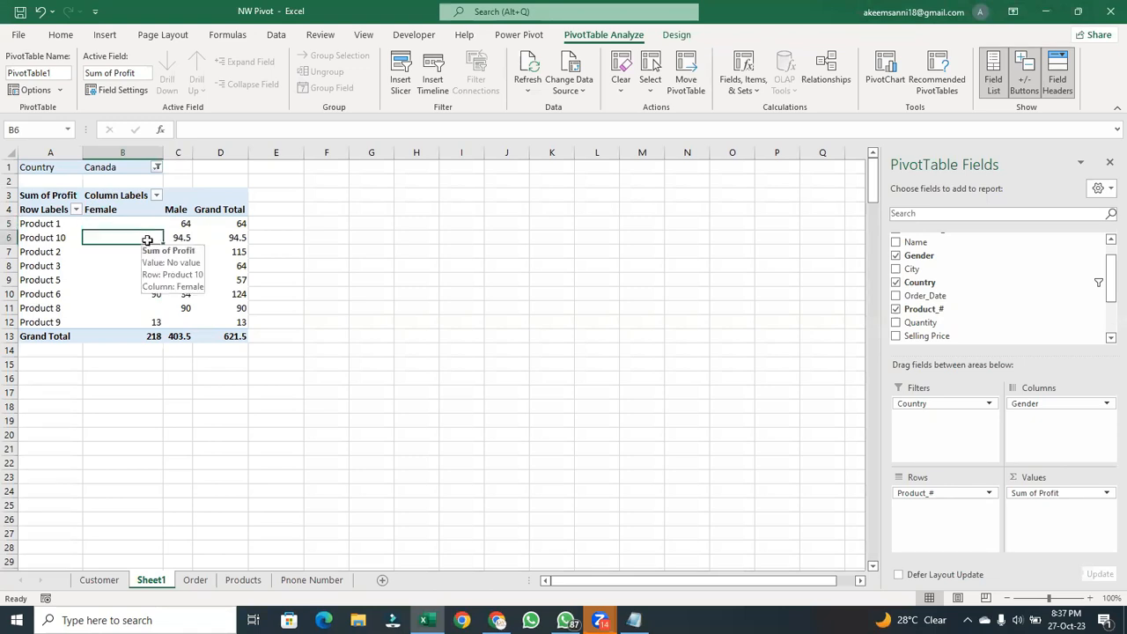
{"action": "left_click", "coordinate": [148, 223]}
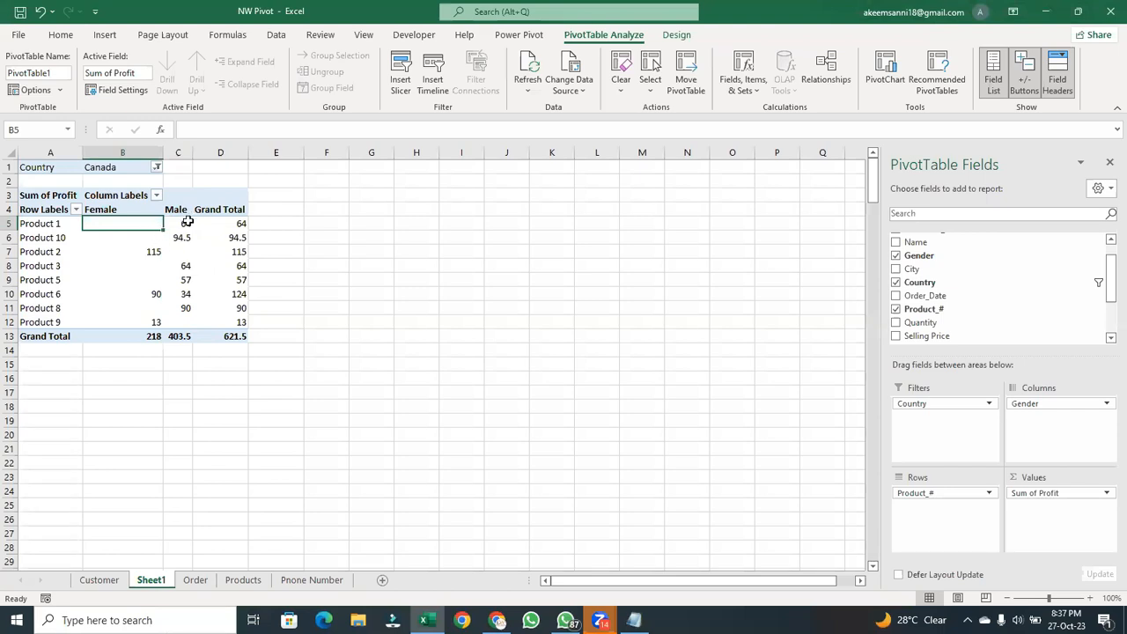
- Compare the male profit of Product 1 and Product 10 with their Female cells
{"action": "left_click", "coordinate": [187, 223]}
{"action": "left_click", "coordinate": [185, 236]}
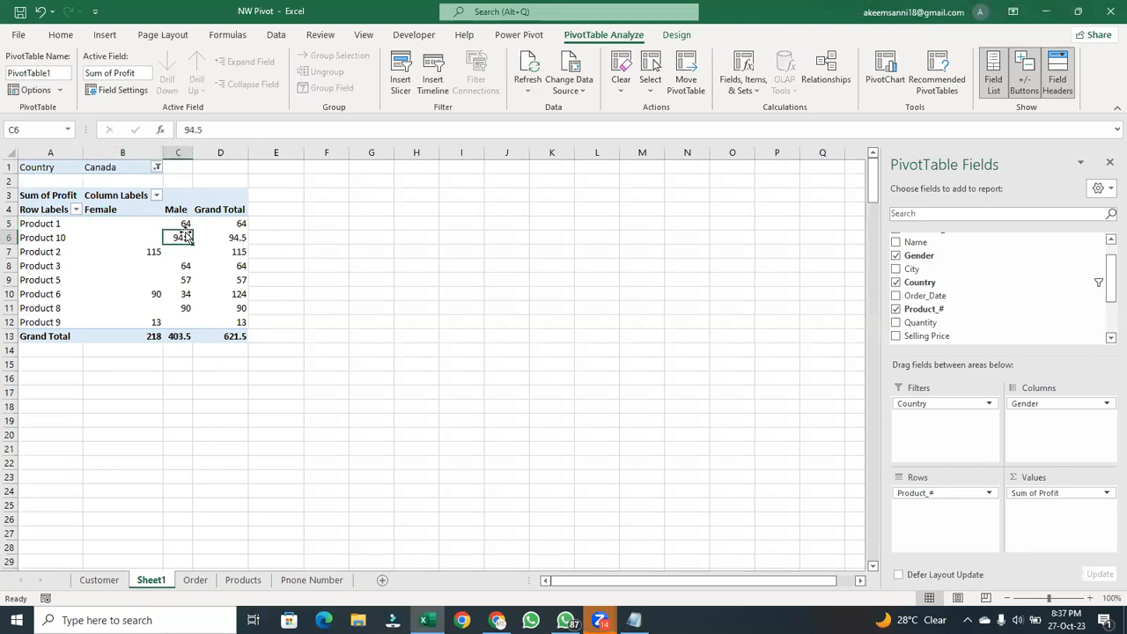
{"action": "mouse_move", "coordinate": [187, 236]}
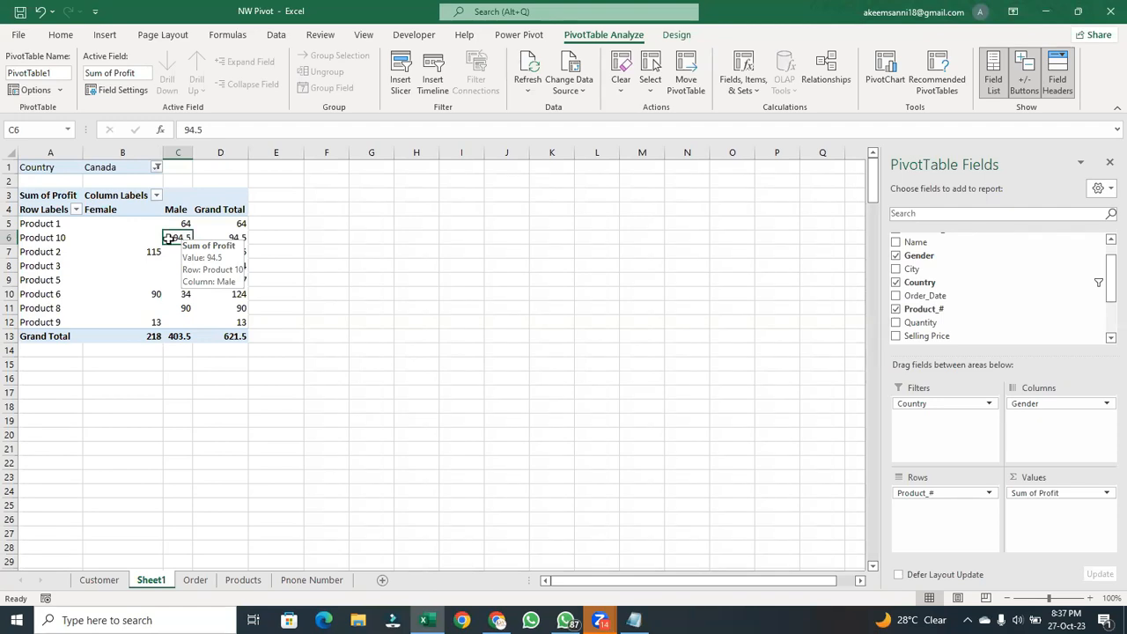
{"action": "left_click", "coordinate": [144, 223]}
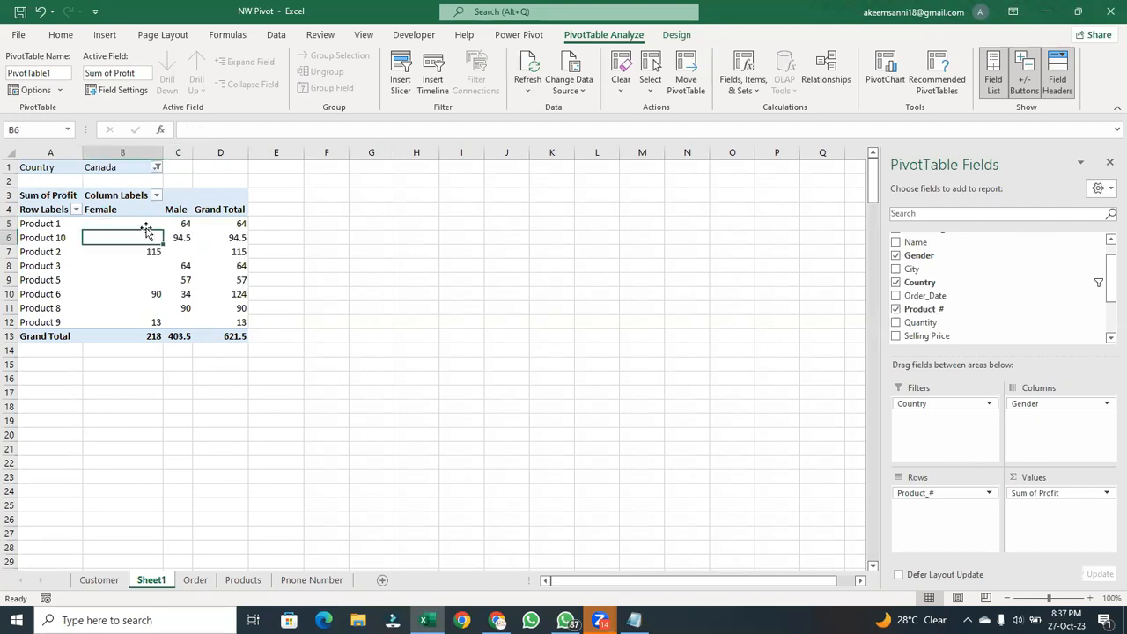
{"action": "left_click", "coordinate": [108, 240]}
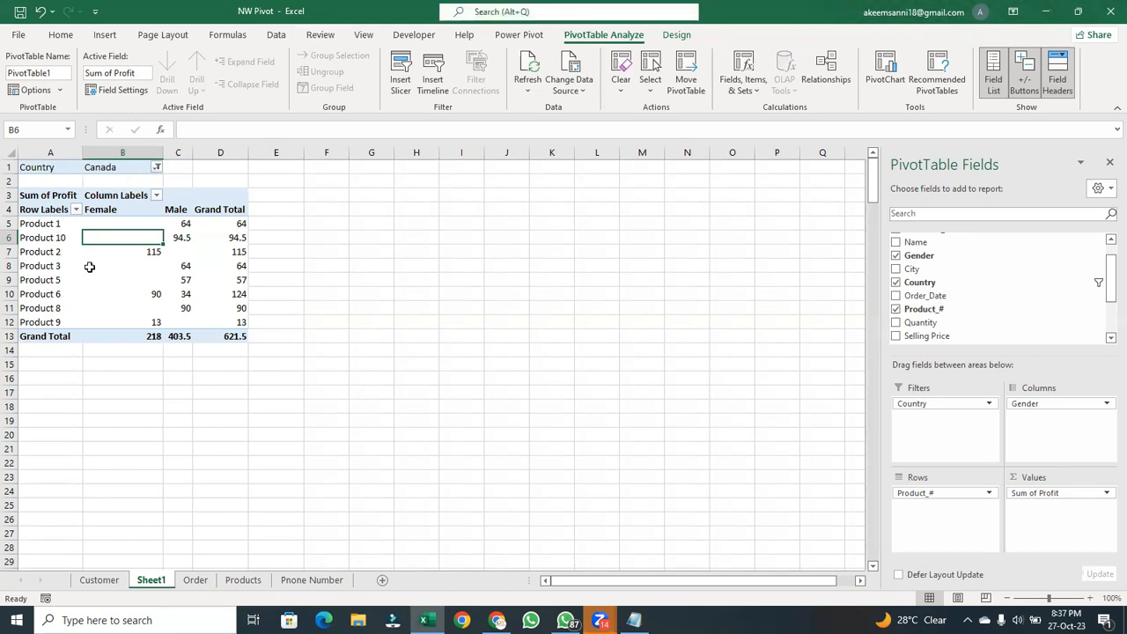
- Compare the Female profit cells of Product 1, Product 2 and Product 9 in the Canada-filtered PivotTable
{"action": "left_click", "coordinate": [146, 222]}
{"action": "left_click", "coordinate": [150, 251]}
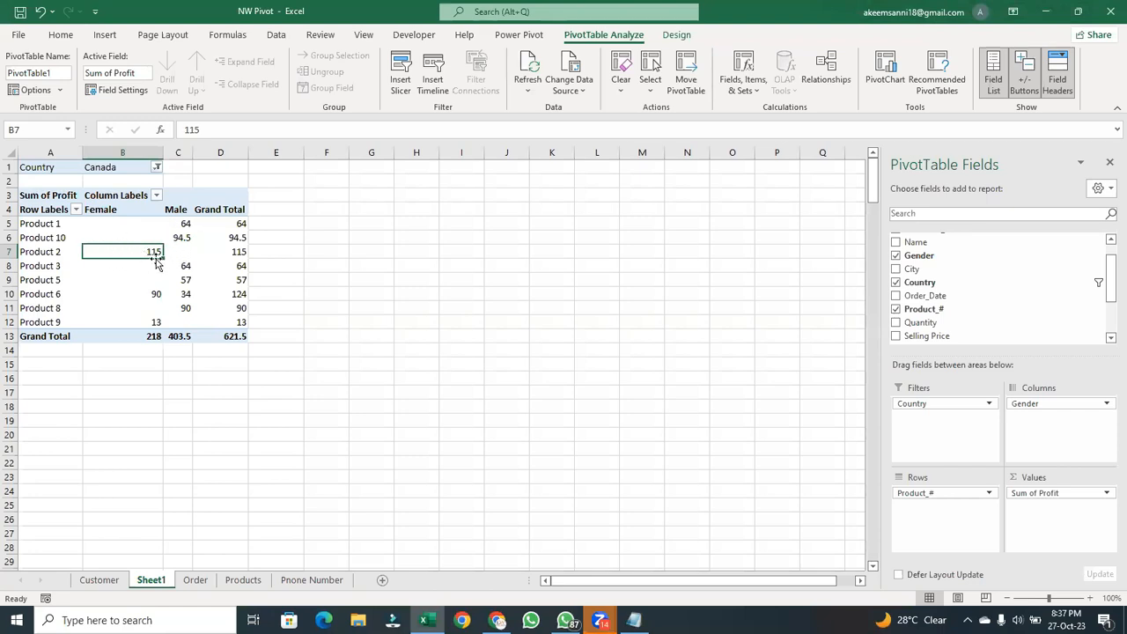
{"action": "left_click", "coordinate": [158, 323]}
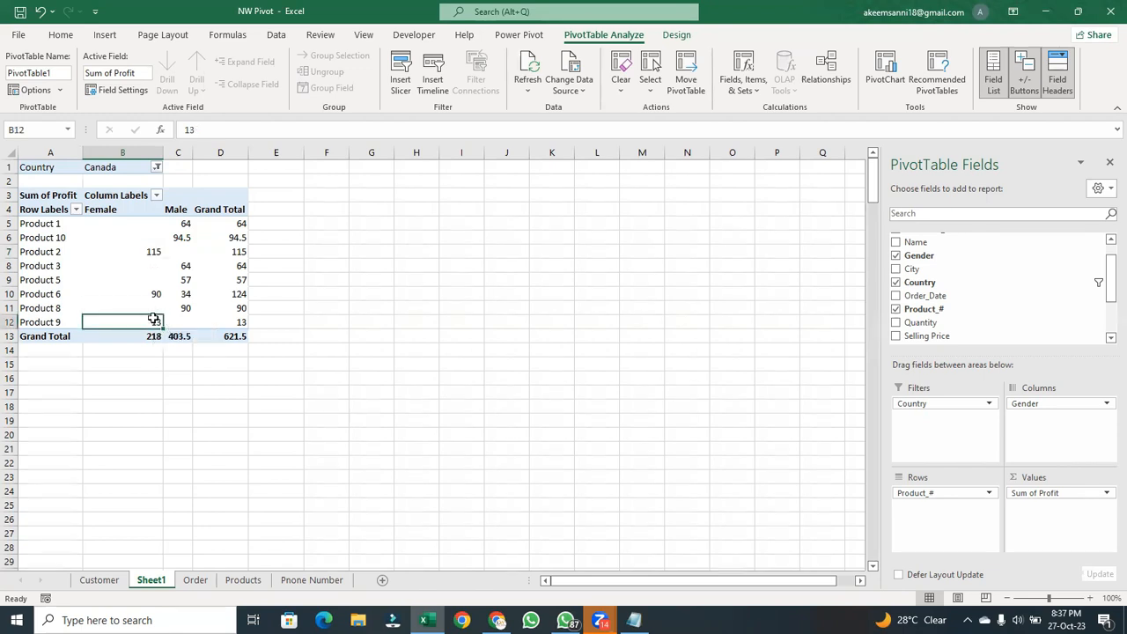
{"action": "left_click", "coordinate": [158, 253]}
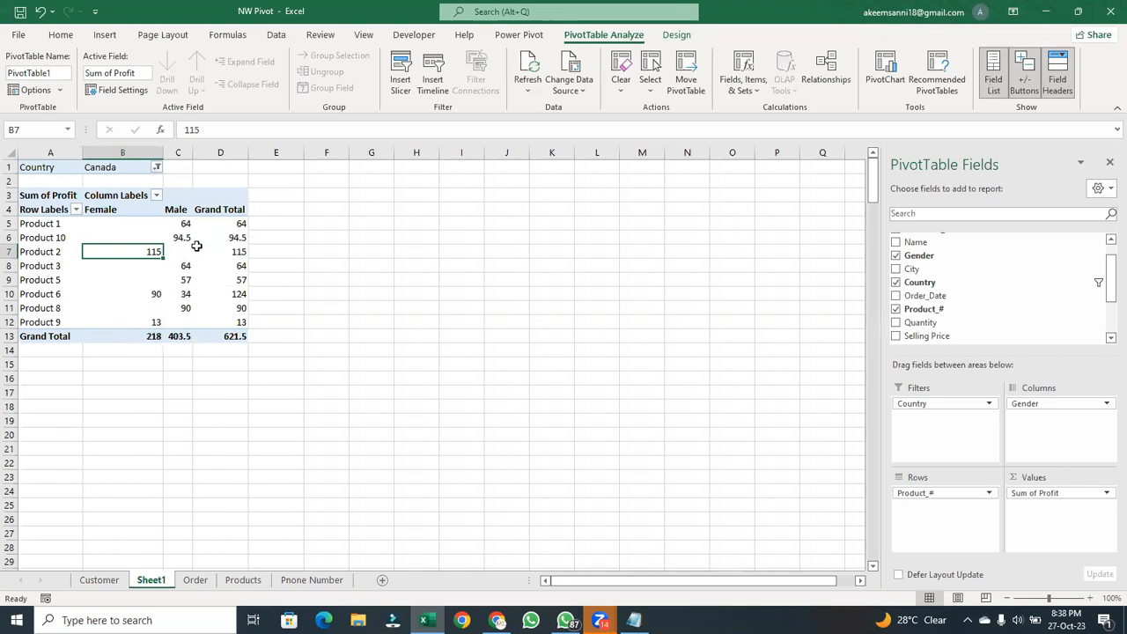
- Compare the Female and Male profit of Product 6 for Canada
{"action": "left_click", "coordinate": [60, 295]}
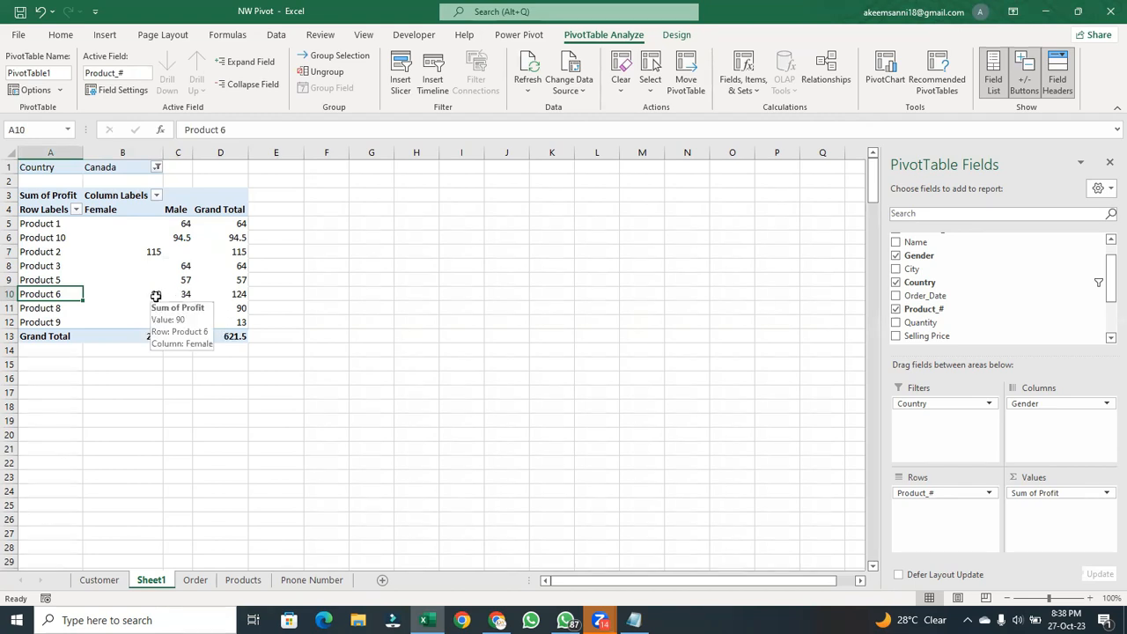
{"action": "left_click", "coordinate": [156, 295]}
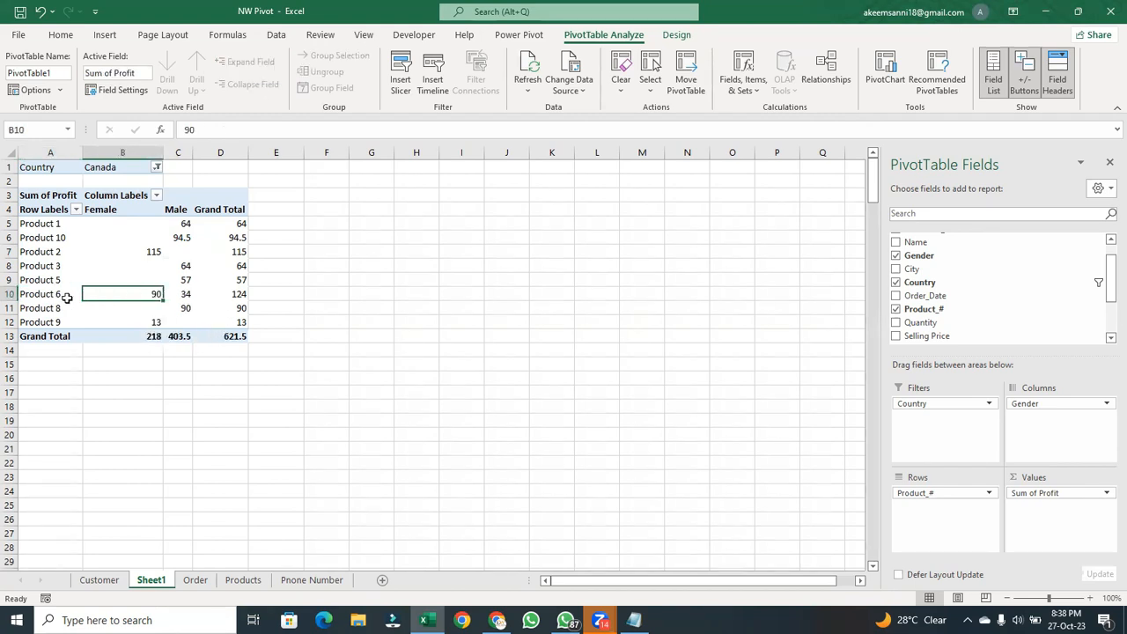
{"action": "left_click", "coordinate": [181, 295]}
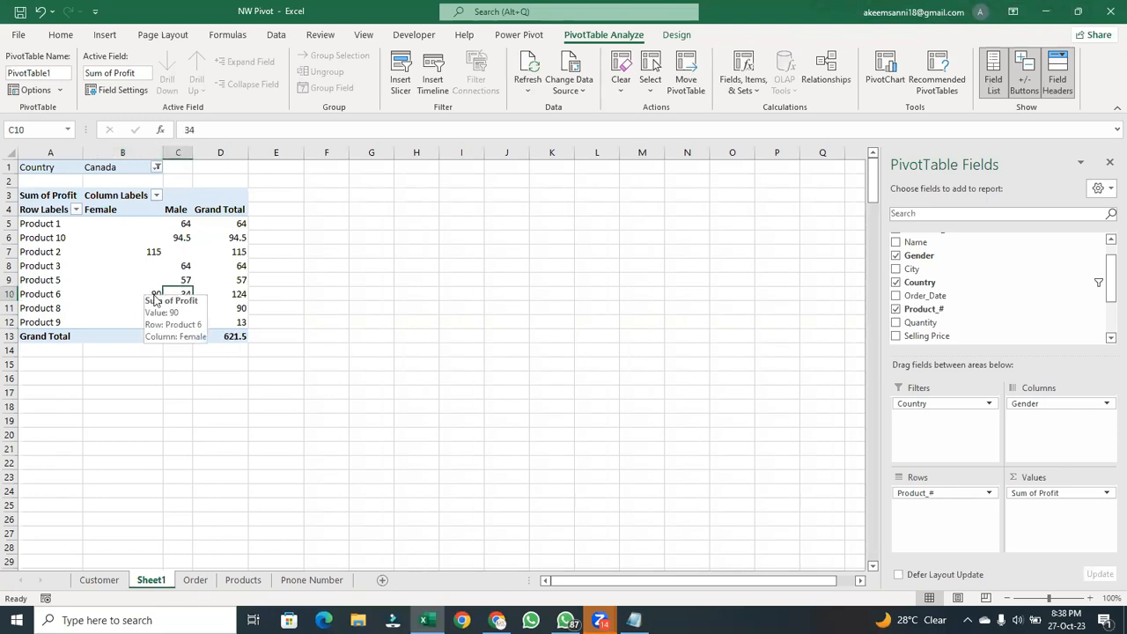
{"action": "left_click", "coordinate": [156, 295]}
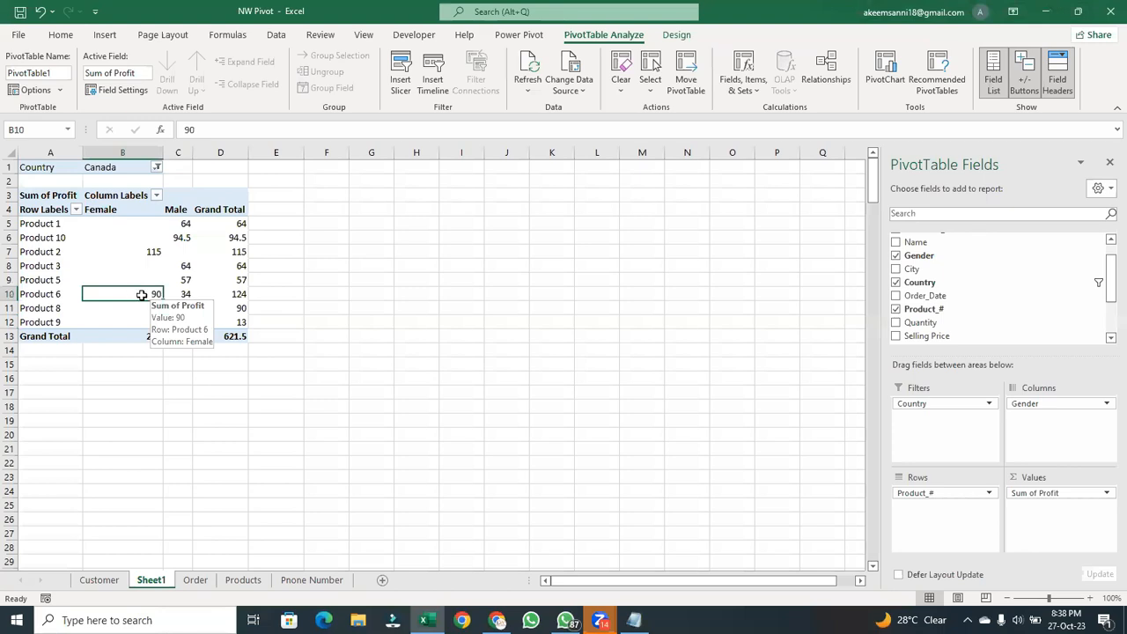
{"action": "left_click", "coordinate": [185, 295]}
{"action": "left_click", "coordinate": [147, 295]}
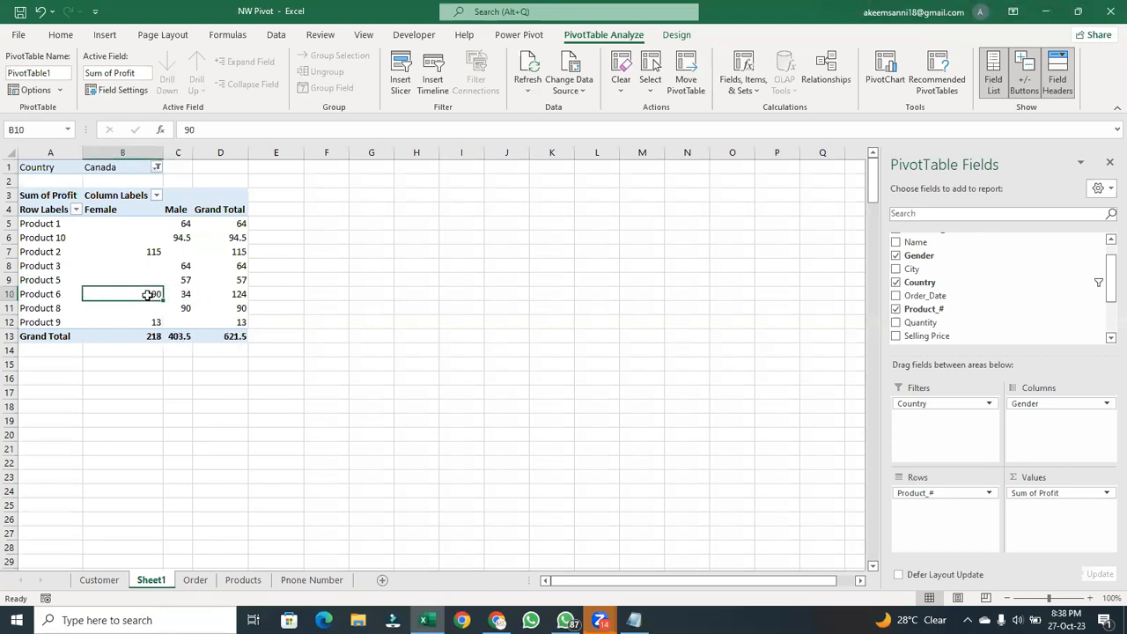
- Review the list of products sold in Canada and the Female cells of Products 1, 10, 3 and 5
{"action": "mouse_move", "coordinate": [148, 294]}
{"action": "left_click_drag", "start_coordinate": [37, 223], "coordinate": [40, 322]}
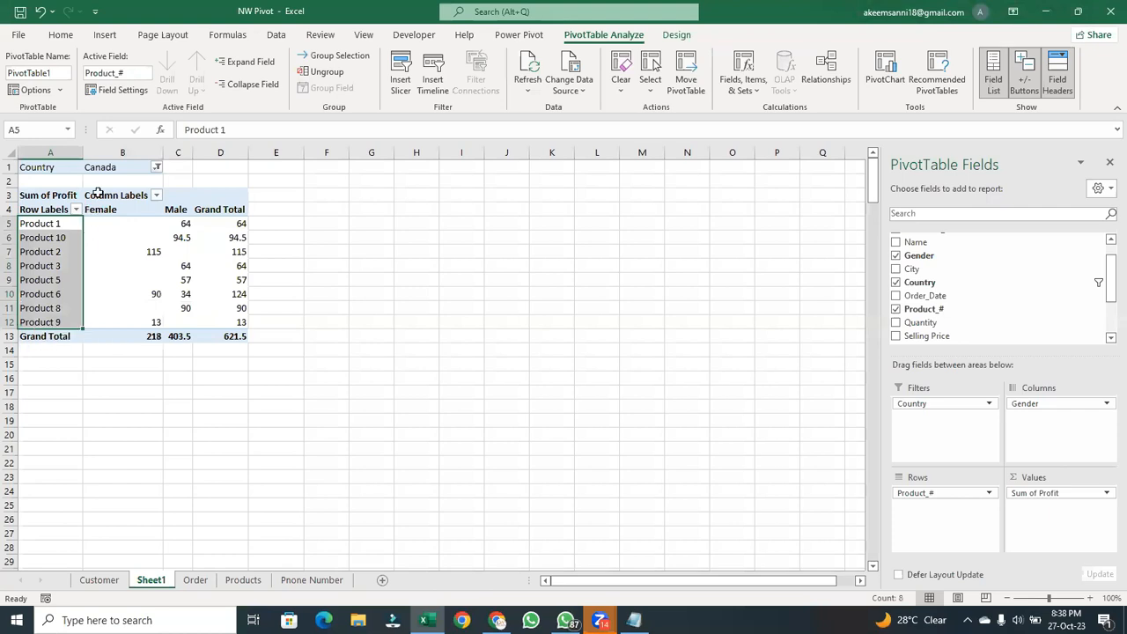
{"action": "left_click", "coordinate": [150, 225]}
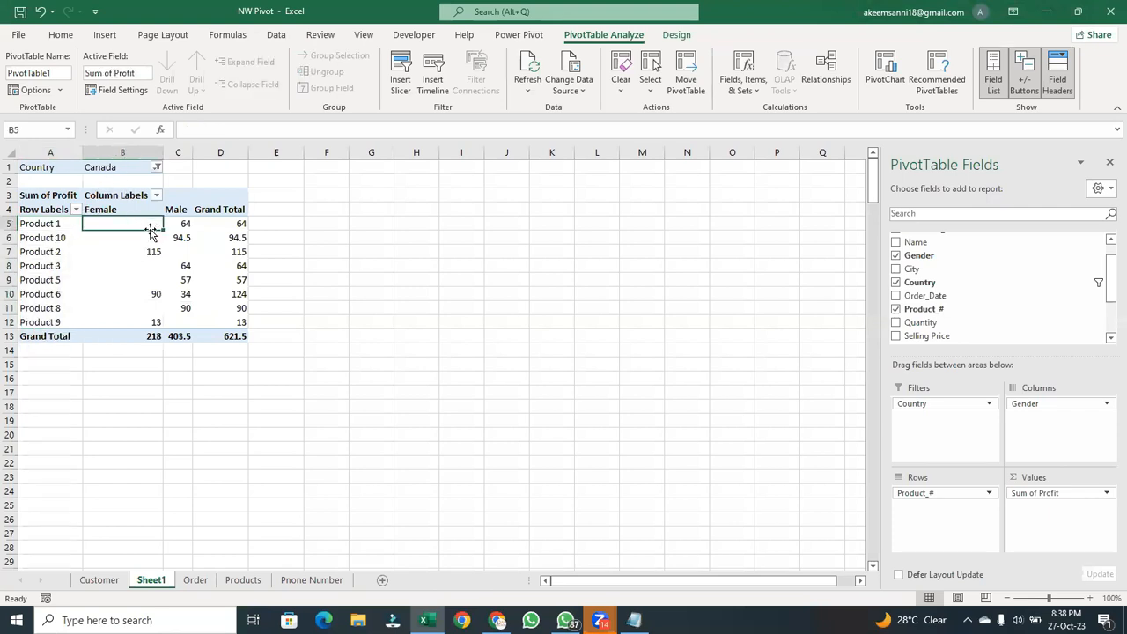
{"action": "left_click", "coordinate": [150, 236]}
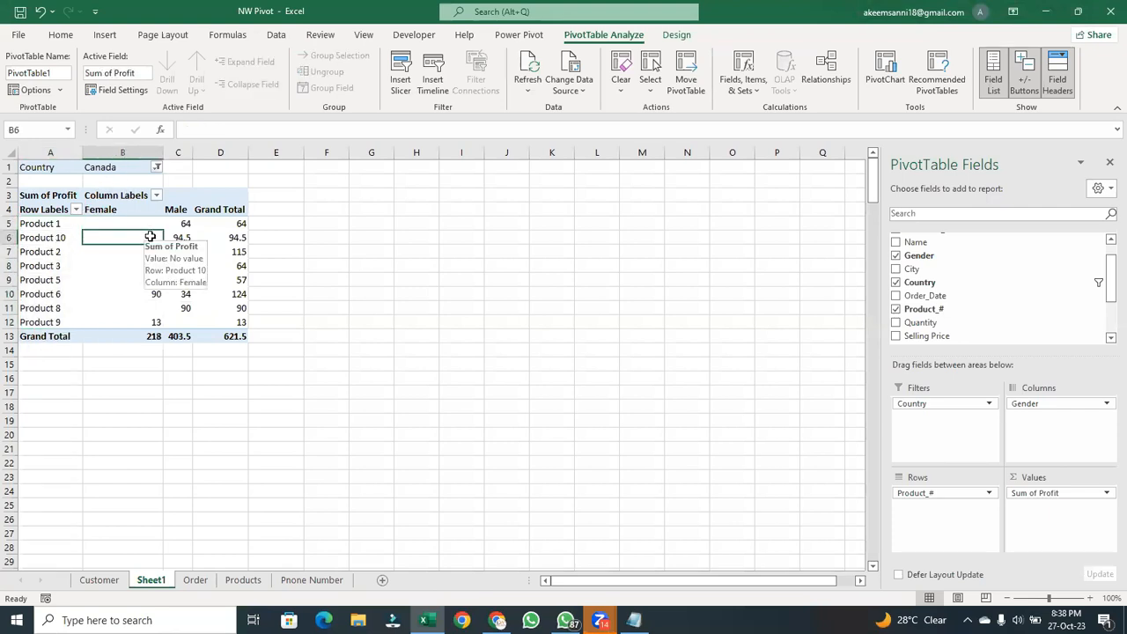
{"action": "left_click", "coordinate": [153, 223]}
{"action": "left_click", "coordinate": [154, 238]}
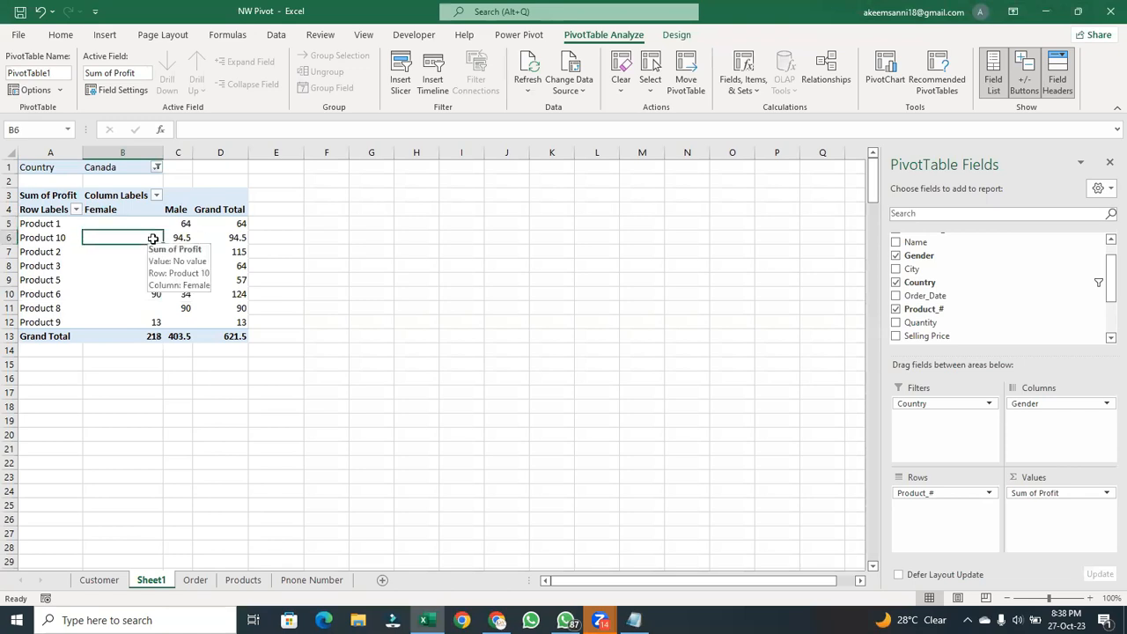
{"action": "left_click", "coordinate": [155, 266]}
{"action": "left_click", "coordinate": [158, 282]}
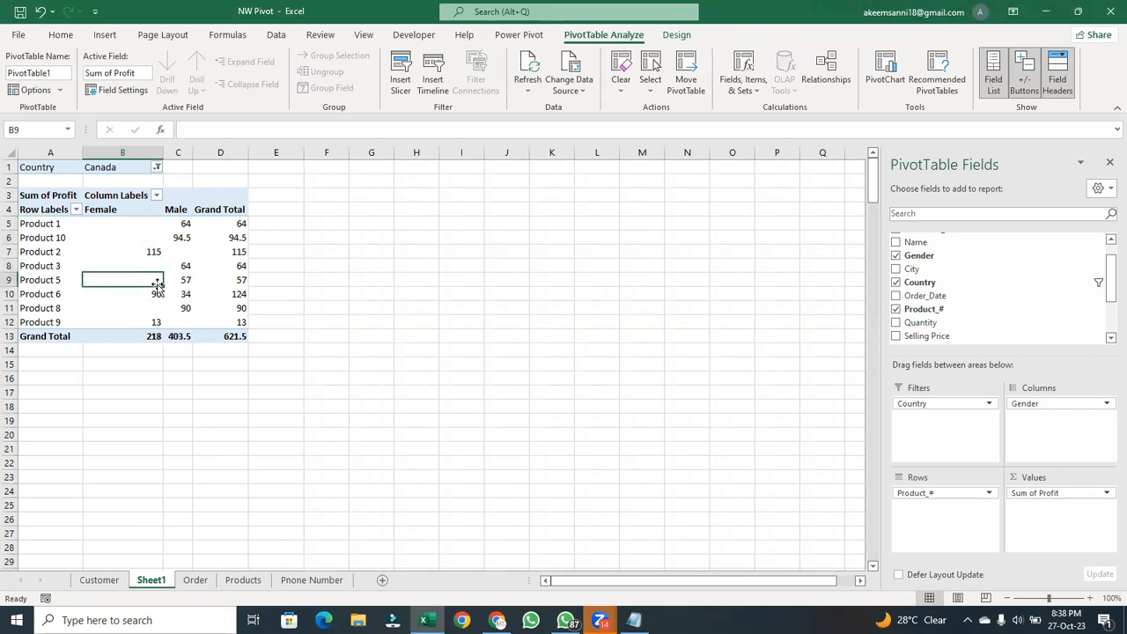
- Change the PivotTable's Country filter to USA by searching the country list for "us"
{"action": "left_click", "coordinate": [157, 167]}
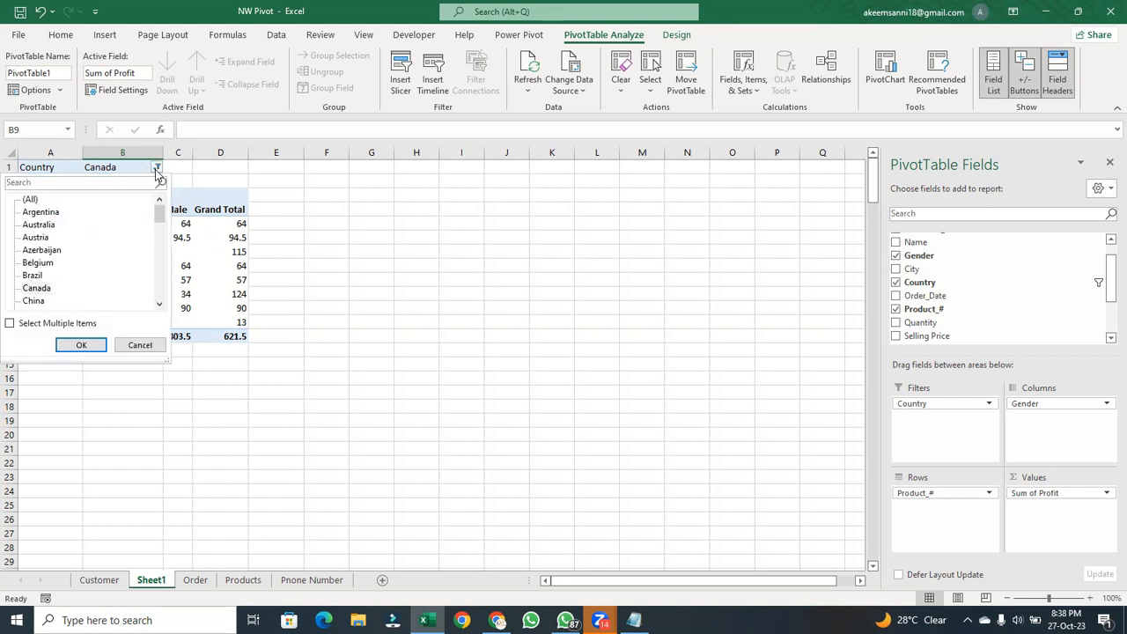
{"action": "left_click", "coordinate": [75, 182]}
{"action": "type", "text": "us"}
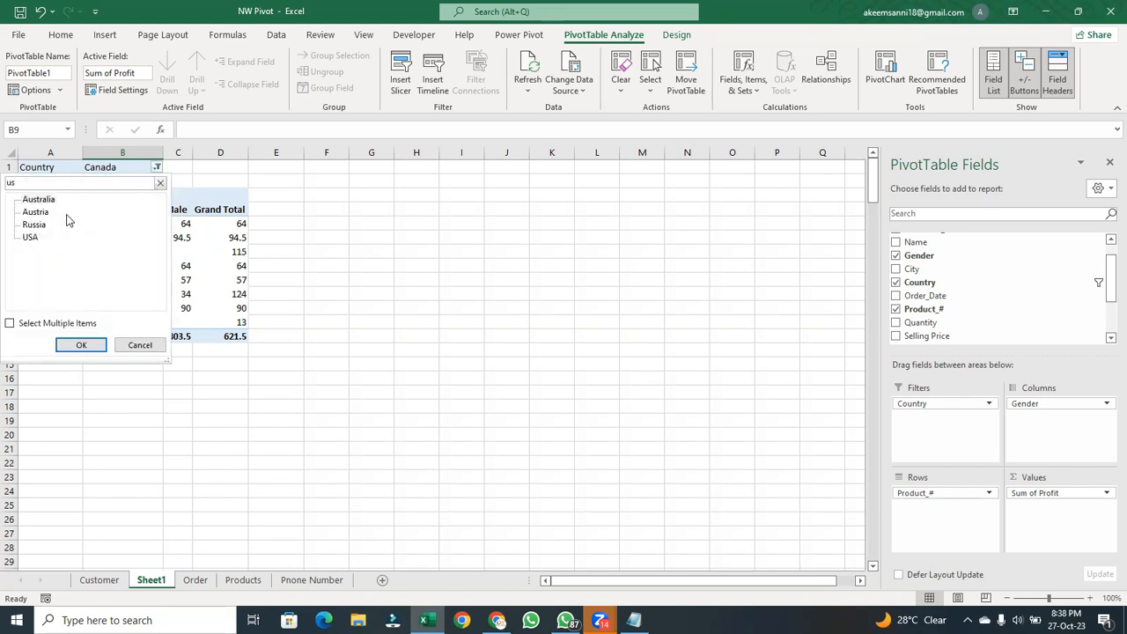
{"action": "left_click", "coordinate": [31, 238]}
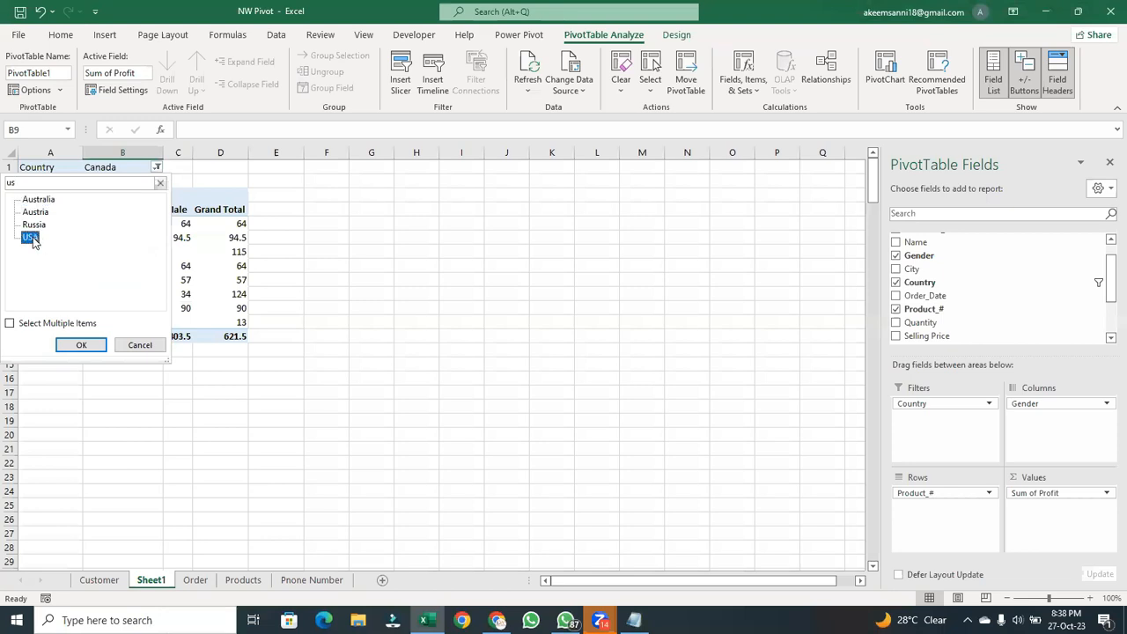
{"action": "left_click", "coordinate": [85, 345]}
{"action": "left_click", "coordinate": [85, 349]}
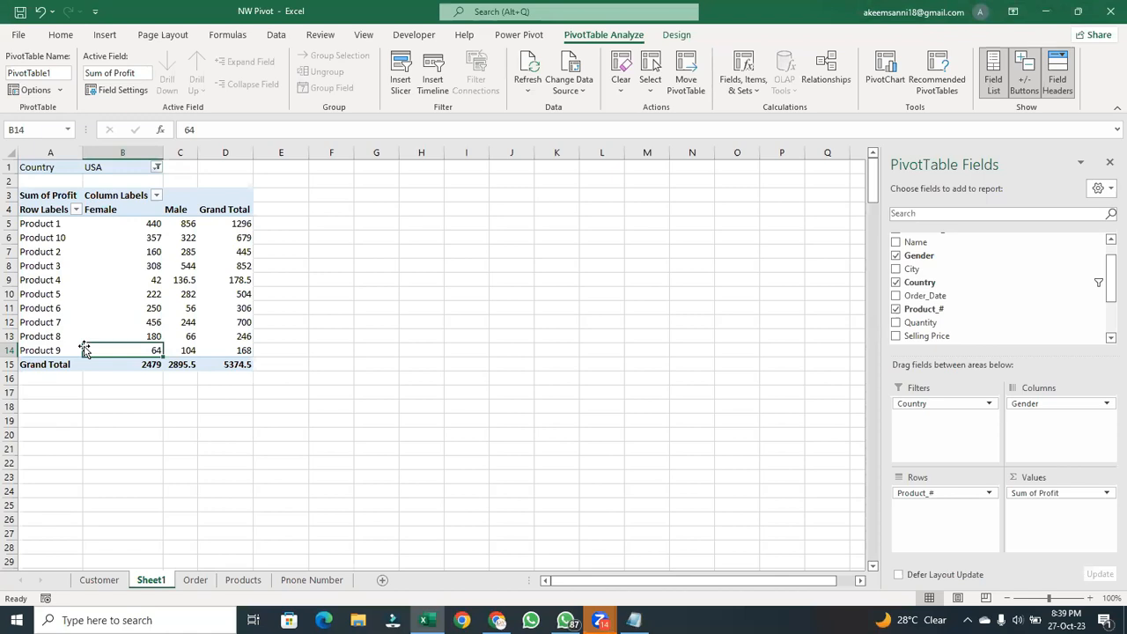
- Drill into the records behind the male profit of Product 1, and delete the detail sheet this generates
{"action": "double_click", "coordinate": [191, 223]}
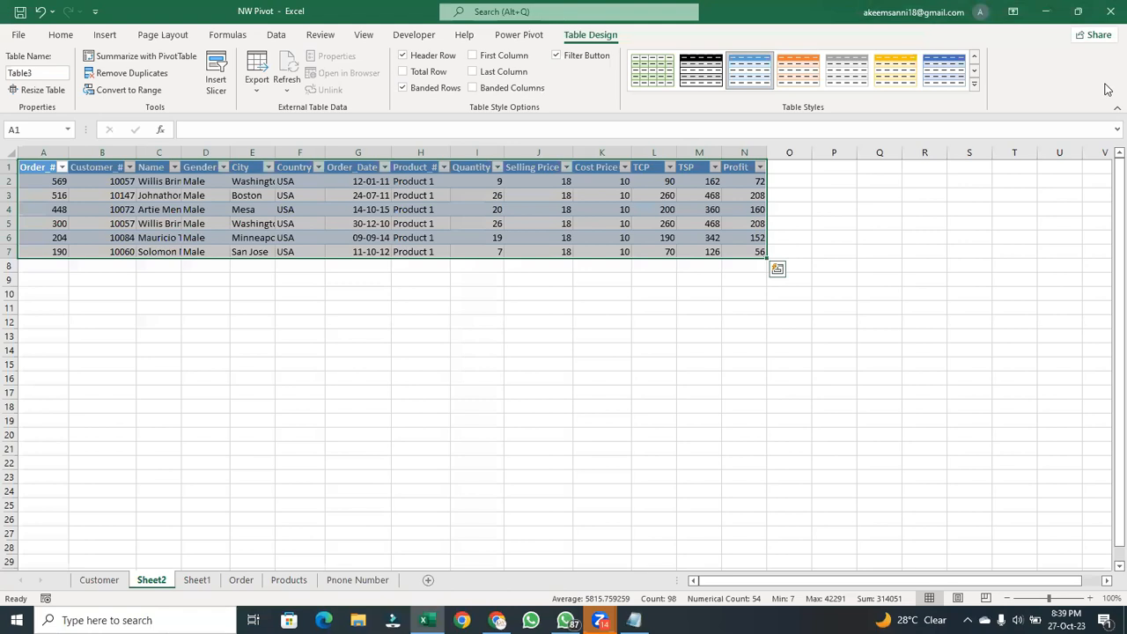
{"action": "right_click", "coordinate": [165, 586]}
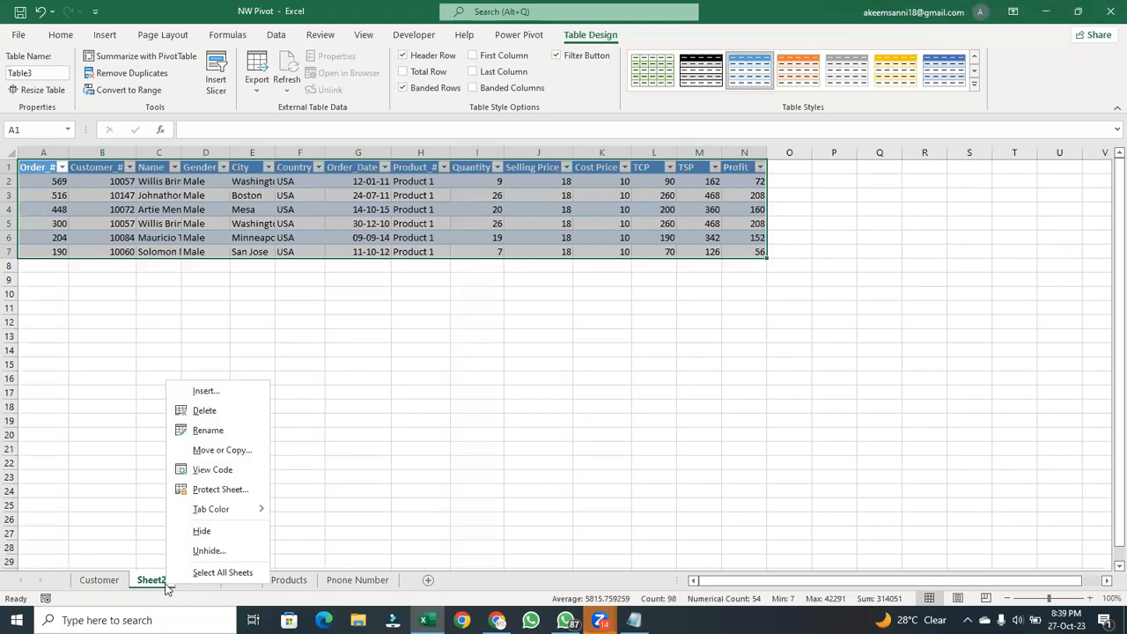
{"action": "left_click", "coordinate": [239, 410]}
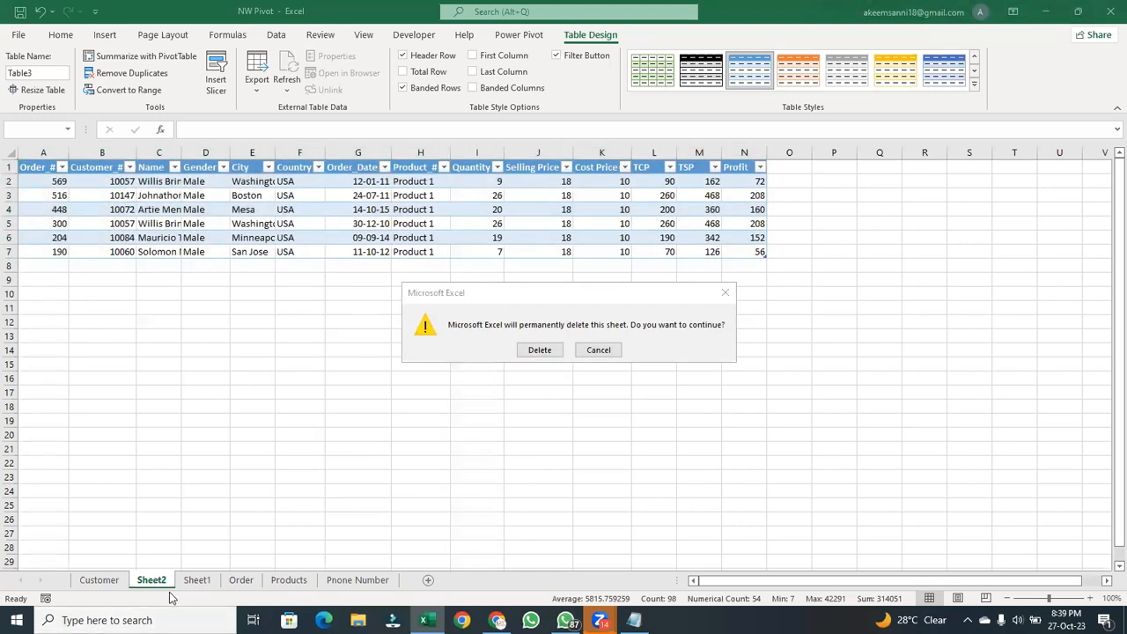
{"action": "left_click", "coordinate": [443, 180]}
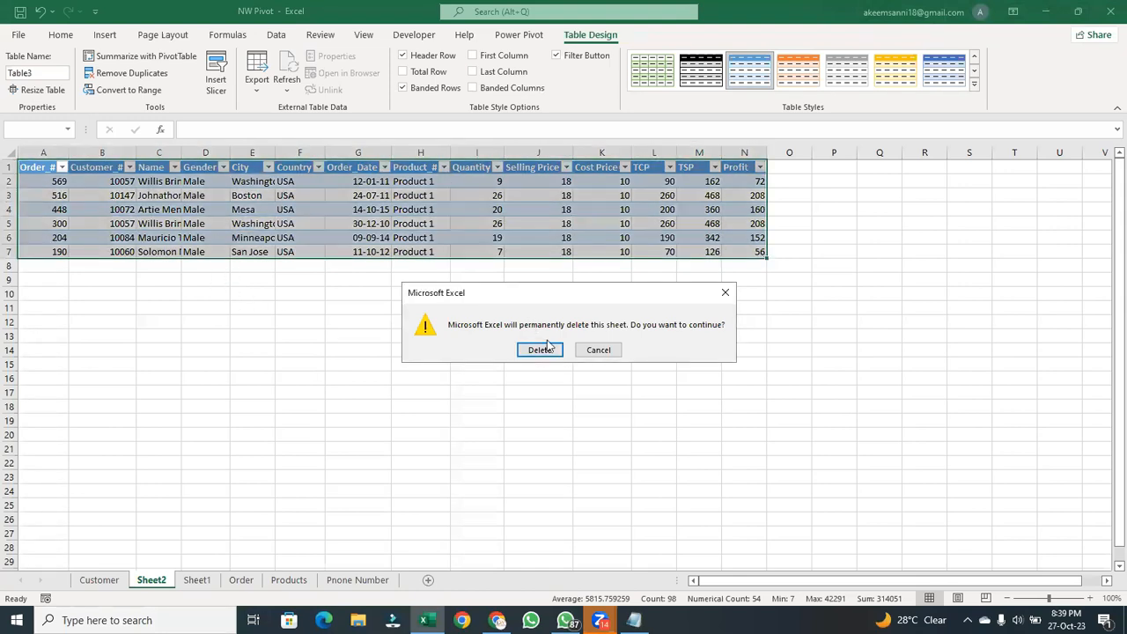
{"action": "left_click", "coordinate": [539, 349]}
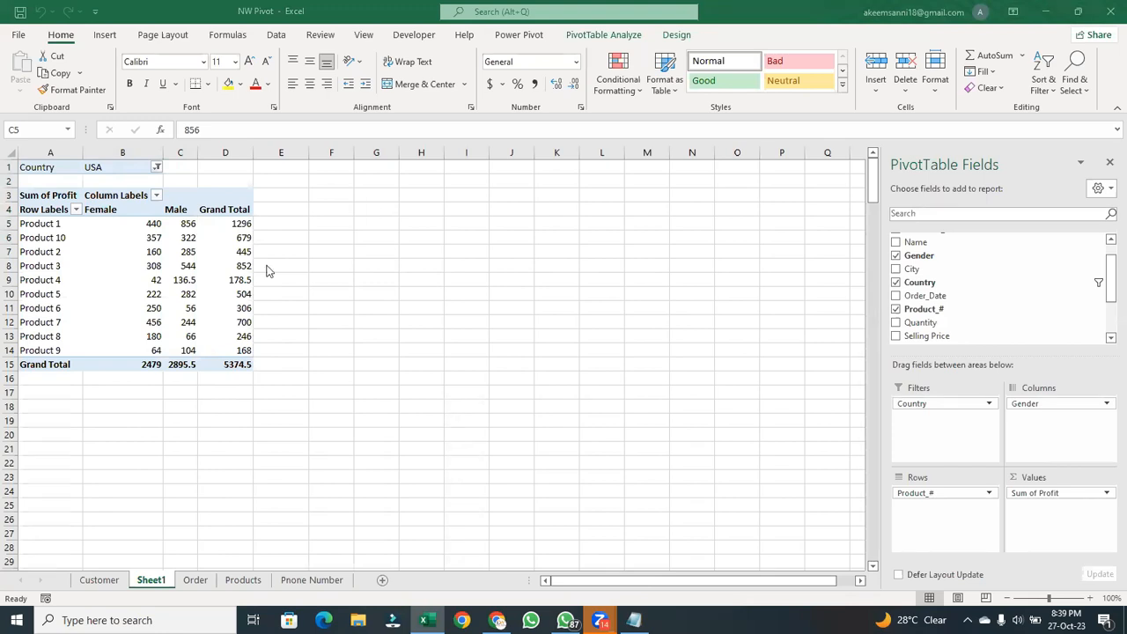
- Add the Profit field to the PivotTable's values a second time, below Sum of Profit
{"action": "left_click", "coordinate": [195, 227]}
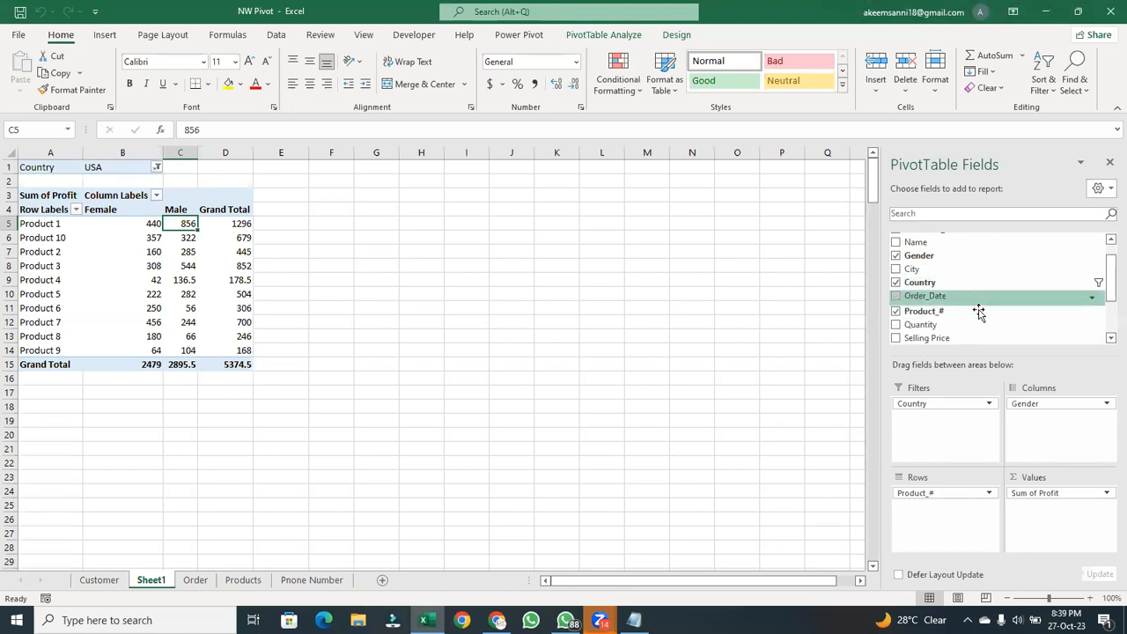
{"action": "scroll", "coordinate": [1108, 294], "scroll_direction": "down", "scroll_amount": 3}
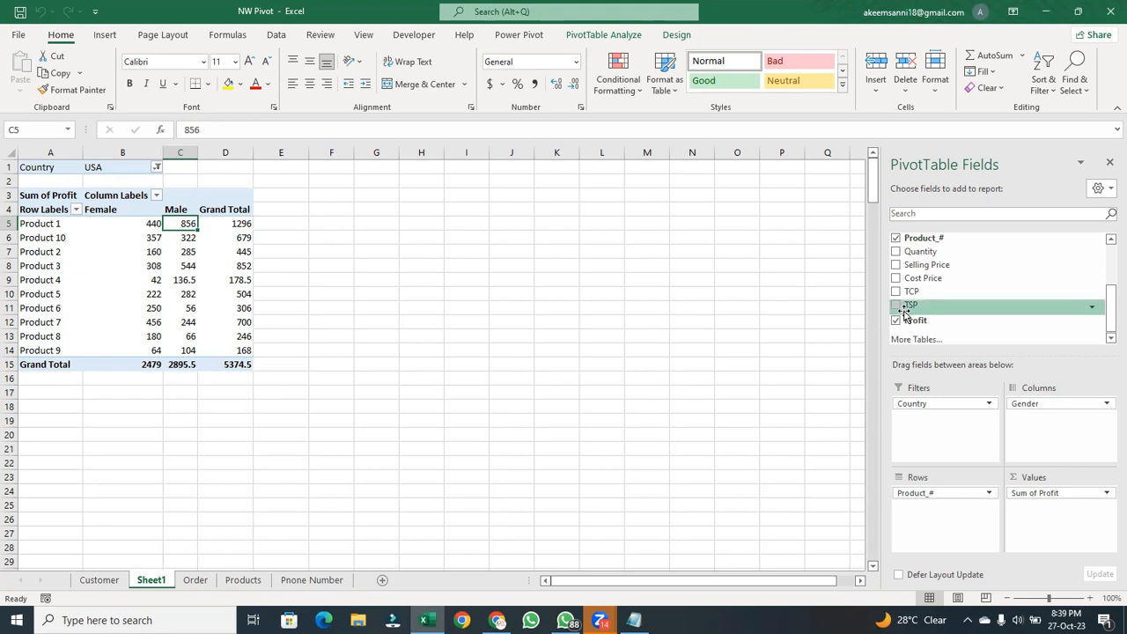
{"action": "left_click_drag", "start_coordinate": [908, 326], "coordinate": [1036, 525]}
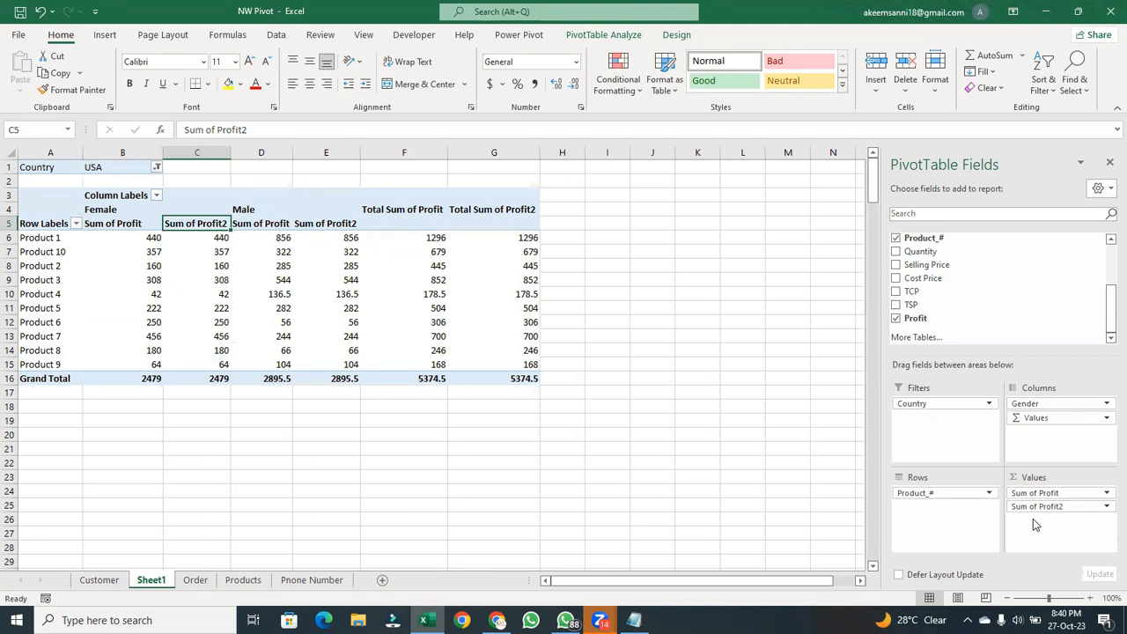
- Show the values of the second profit field, Sum of Profit2, as % of Grand Total
{"action": "left_click", "coordinate": [204, 239]}
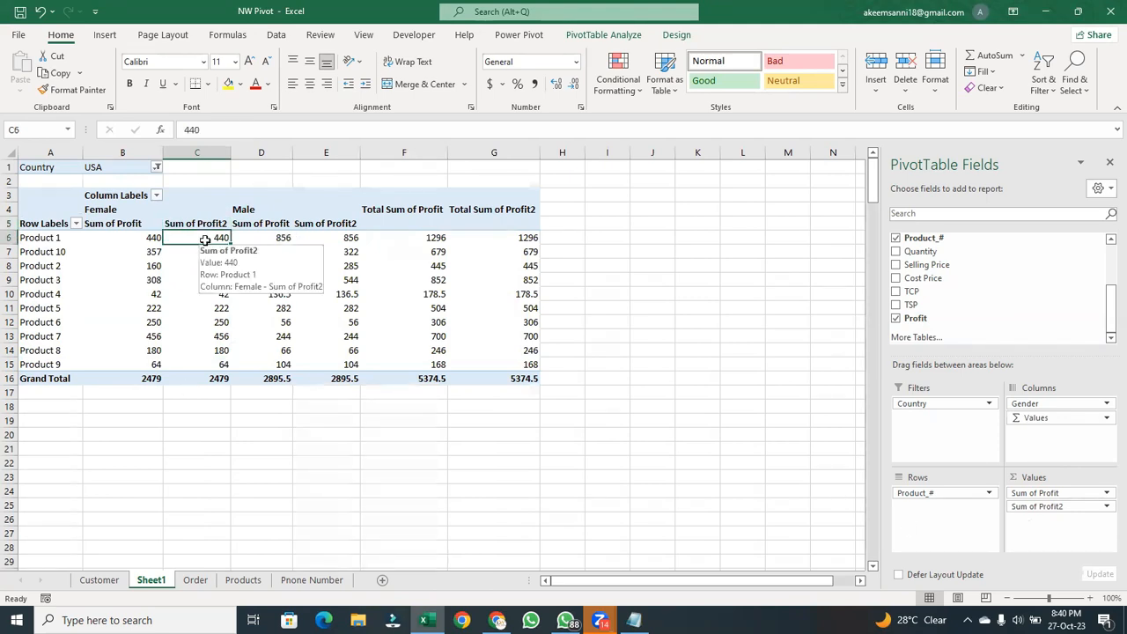
{"action": "right_click", "coordinate": [204, 240]}
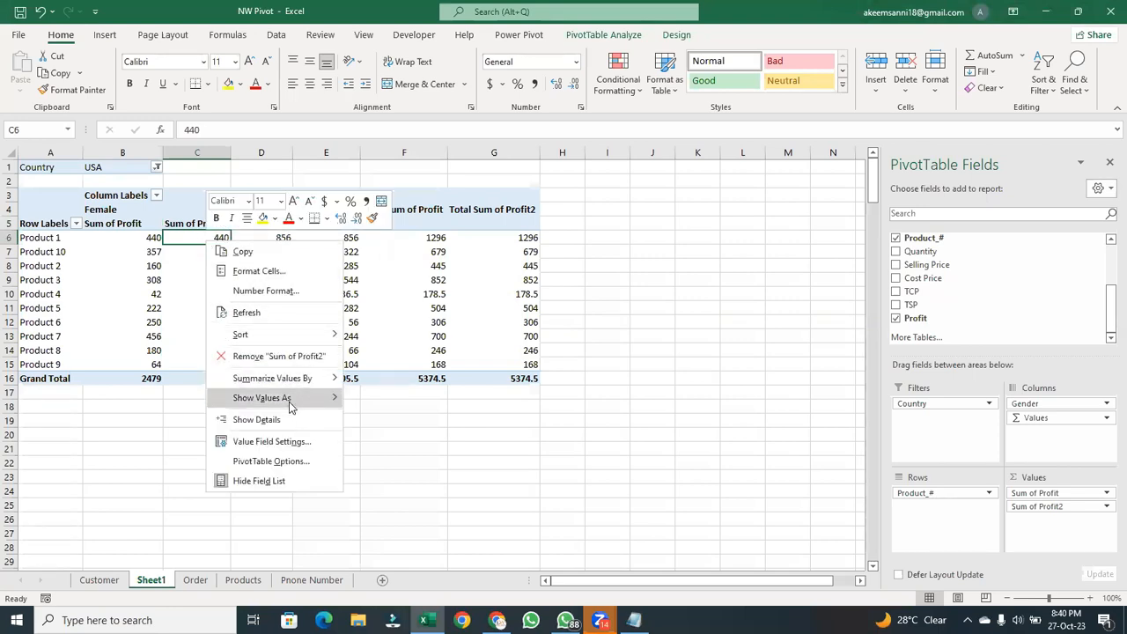
{"action": "mouse_move", "coordinate": [289, 401]}
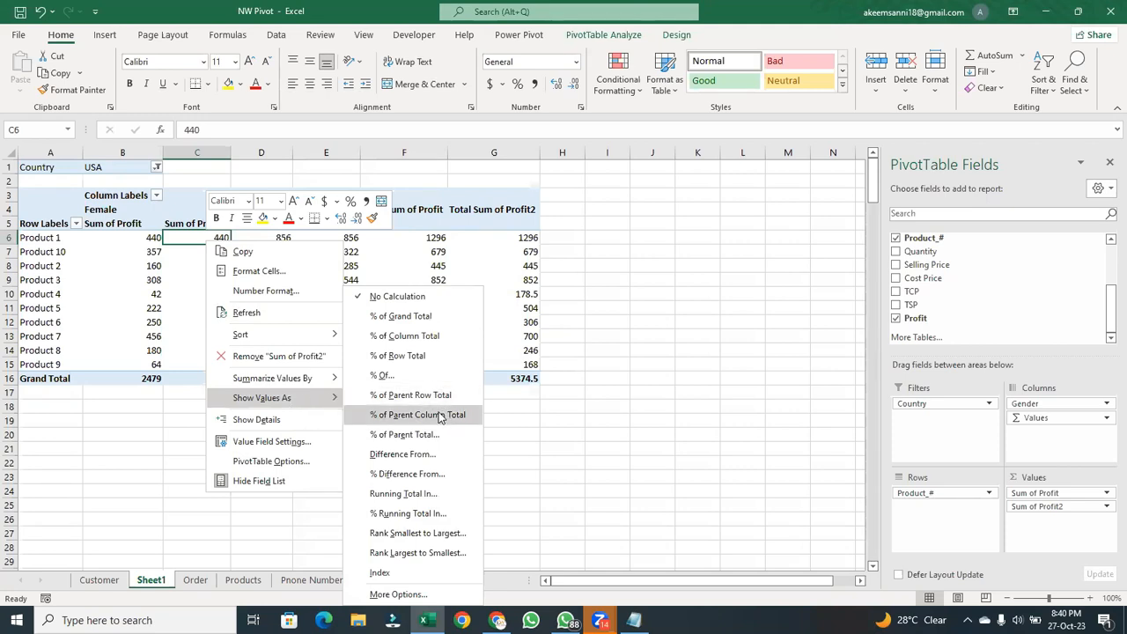
{"action": "left_click", "coordinate": [433, 322]}
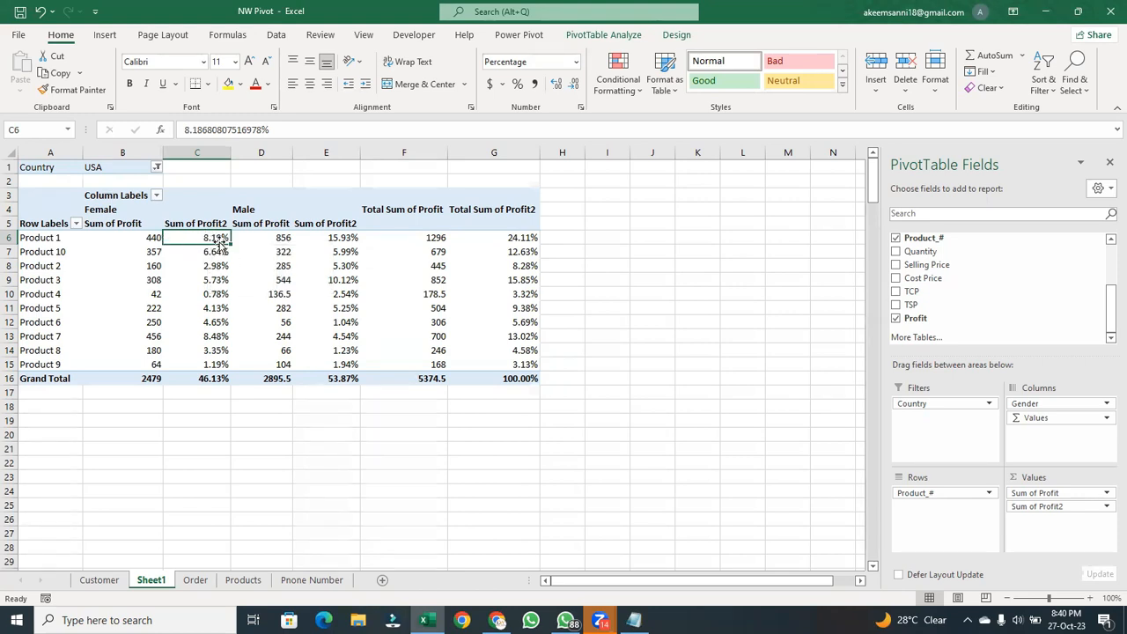
- Examine the male profit percentage of Product 1 and the Grand Total percentages for Female and Male
{"action": "left_click", "coordinate": [344, 241]}
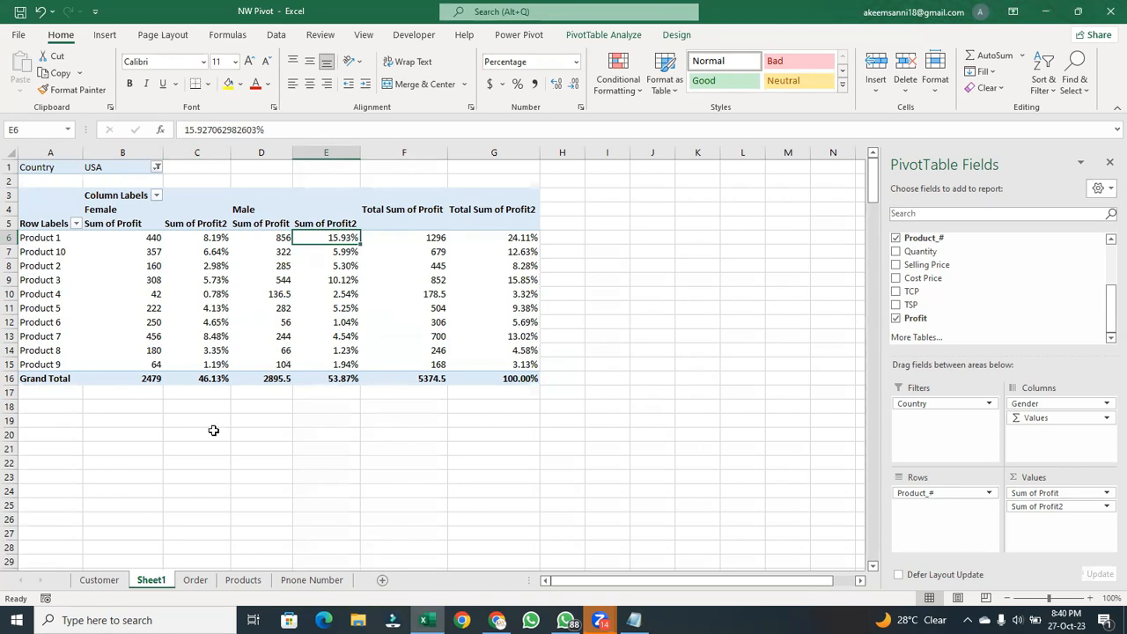
{"action": "left_click", "coordinate": [203, 383]}
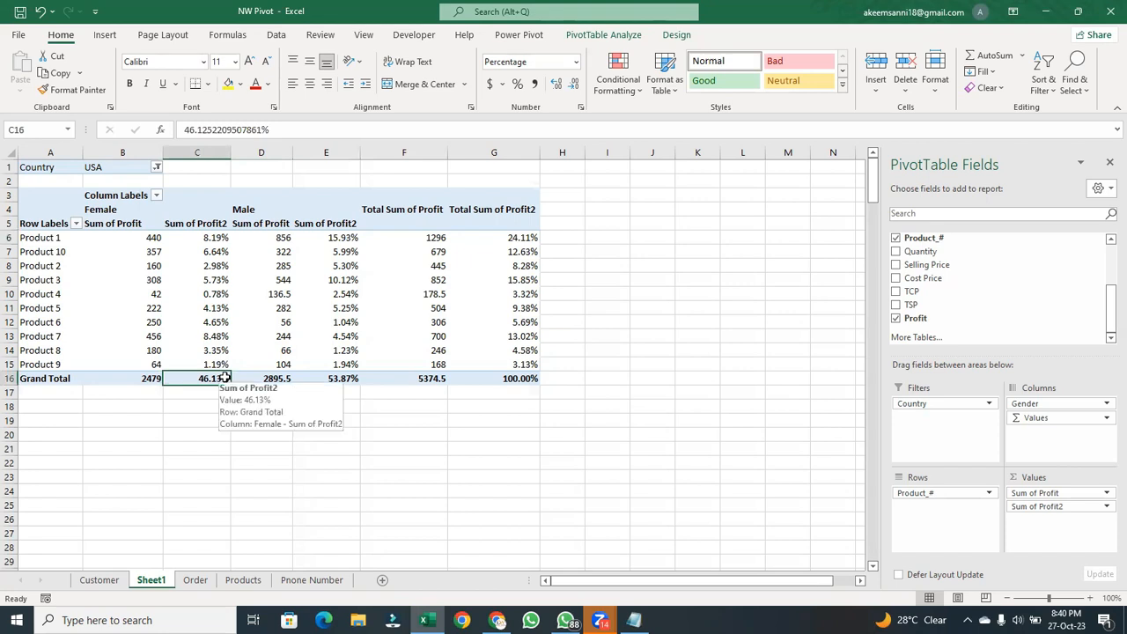
{"action": "left_click", "coordinate": [358, 380]}
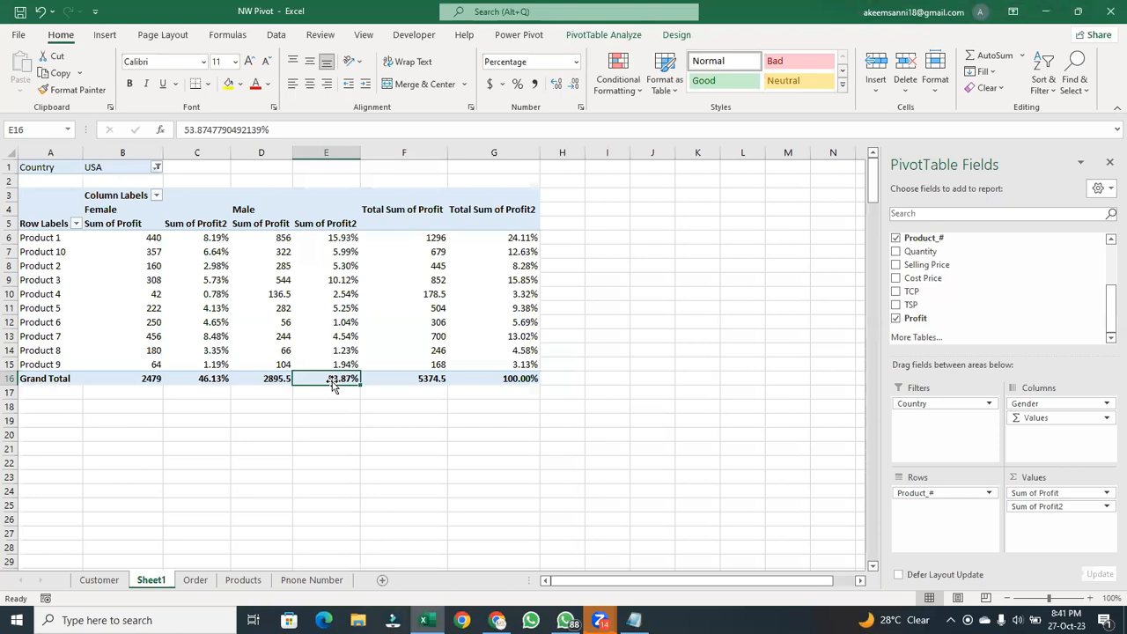
- Rename the Sum of Profit2 value field as Male%
{"action": "left_click", "coordinate": [340, 218]}
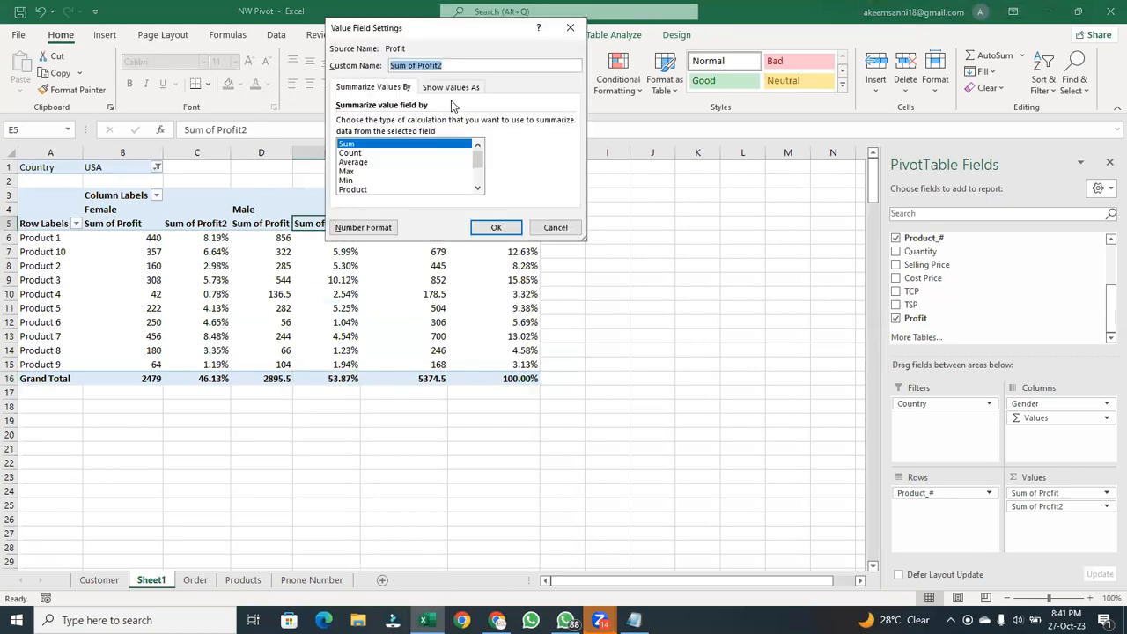
{"action": "left_click", "coordinate": [567, 29]}
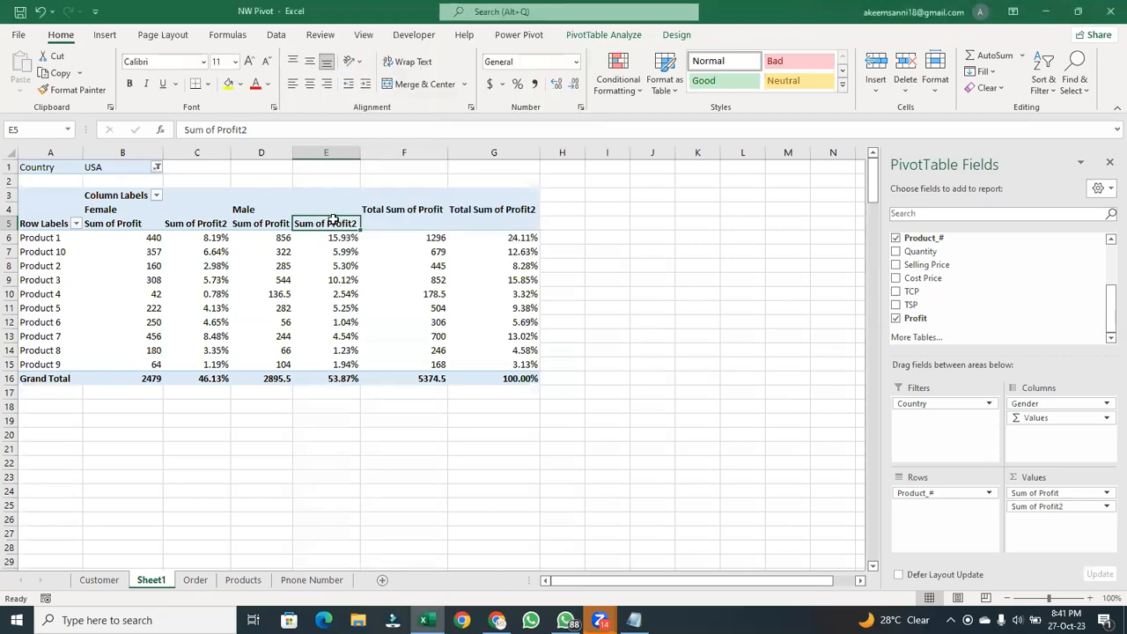
{"action": "double_click", "coordinate": [333, 222]}
{"action": "key", "text": "BackSpace"}
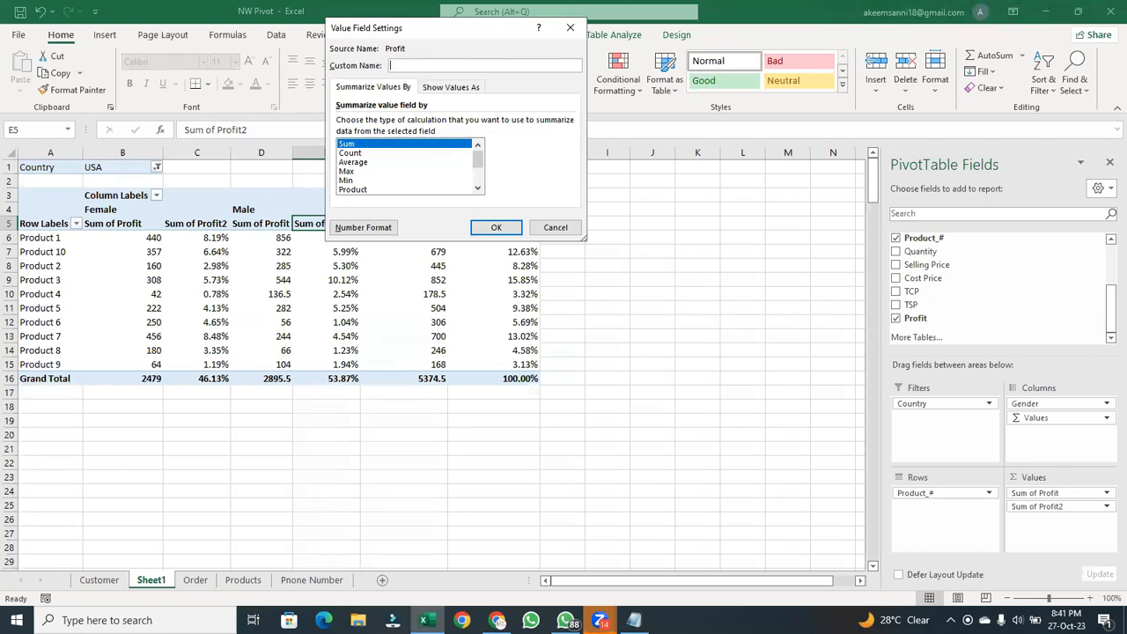
{"action": "type", "text": "Male%"}
{"action": "left_click", "coordinate": [509, 226]}
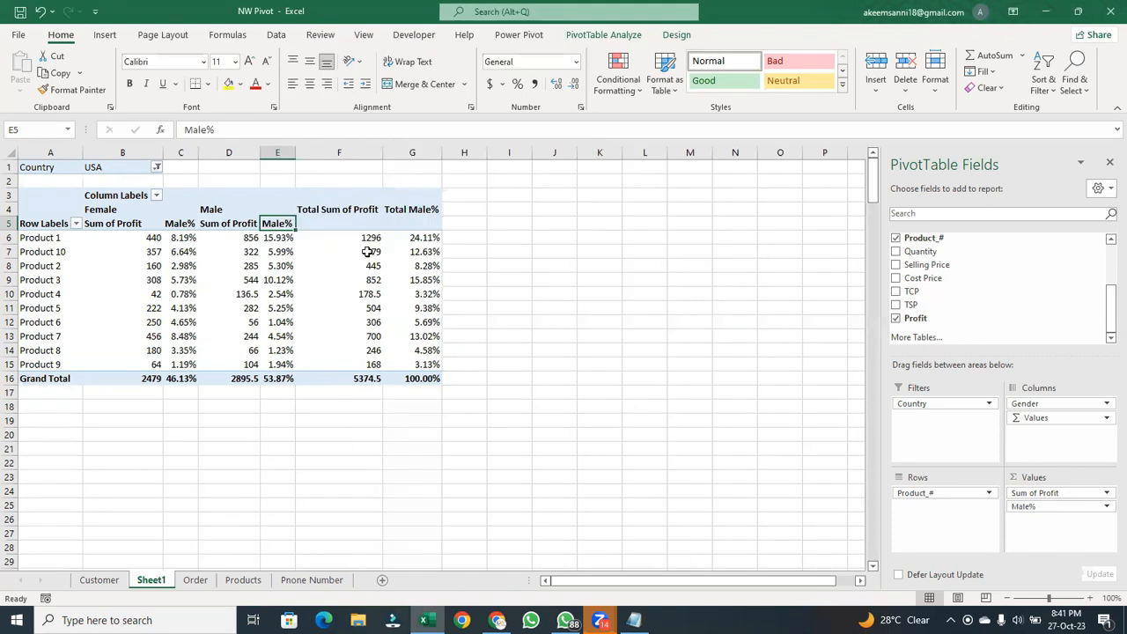
- Change the custom name of the percentage field under Female to Female%
{"action": "double_click", "coordinate": [180, 224]}
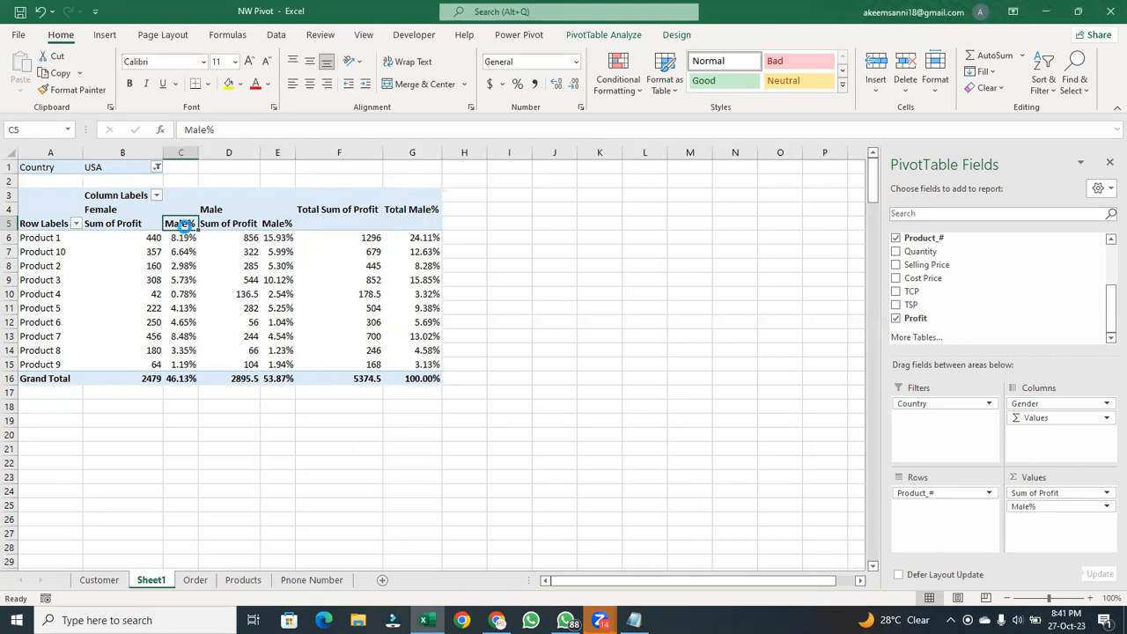
{"action": "key", "text": "BackSpace"}
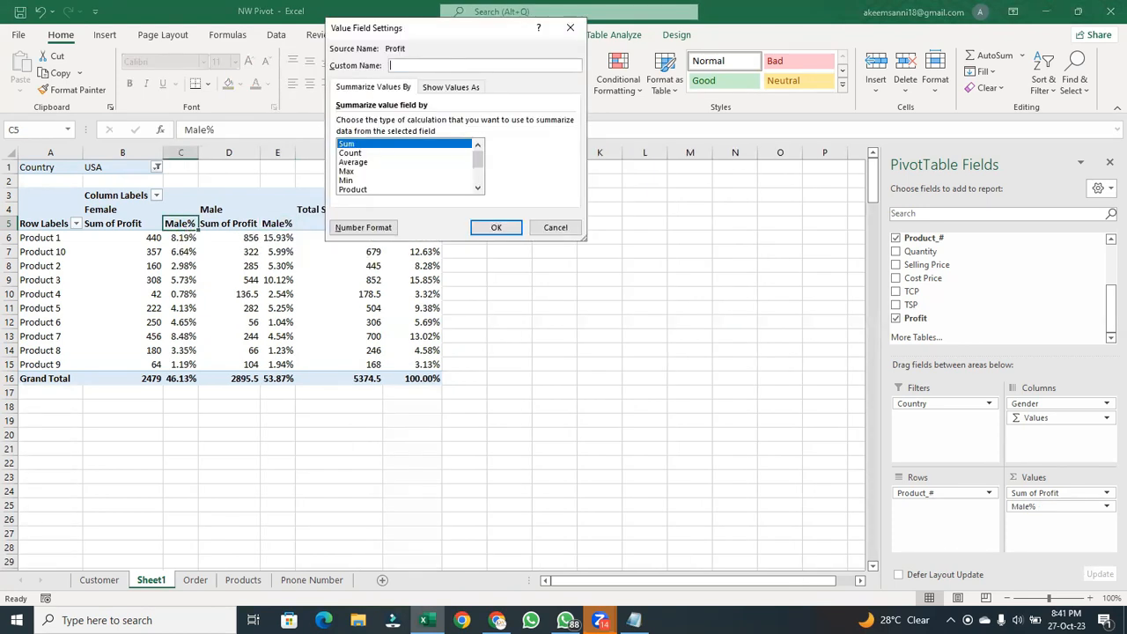
{"action": "type", "text": "Female%"}
{"action": "left_click", "coordinate": [497, 229]}
{"action": "left_click", "coordinate": [495, 226]}
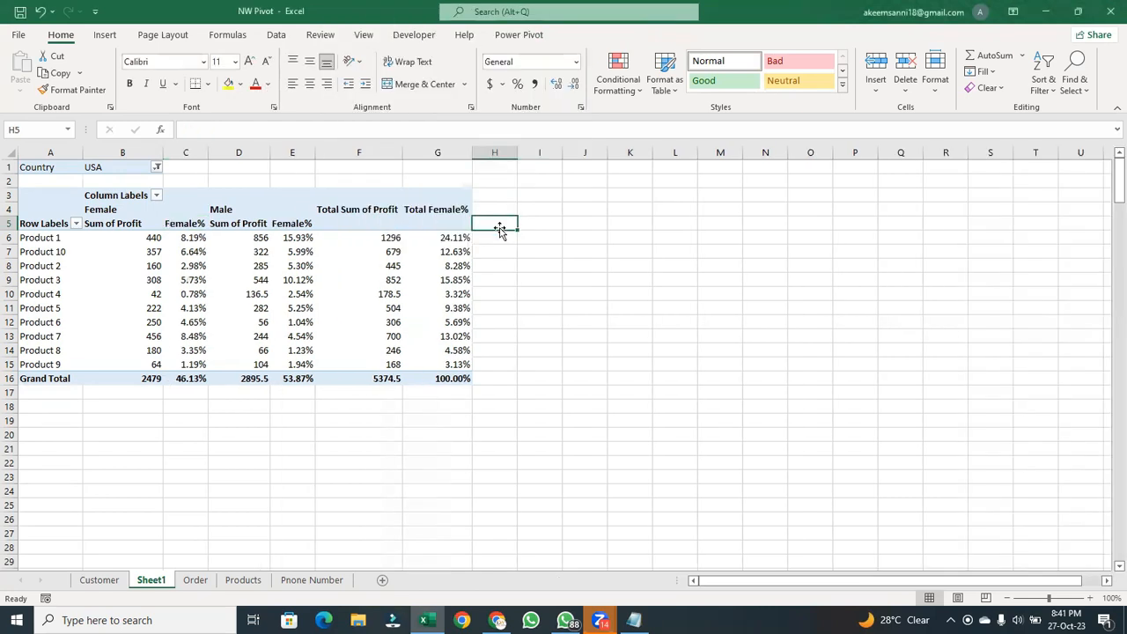
- Give the percentage value field the custom name Gender% so it suits both genders
{"action": "double_click", "coordinate": [302, 225]}
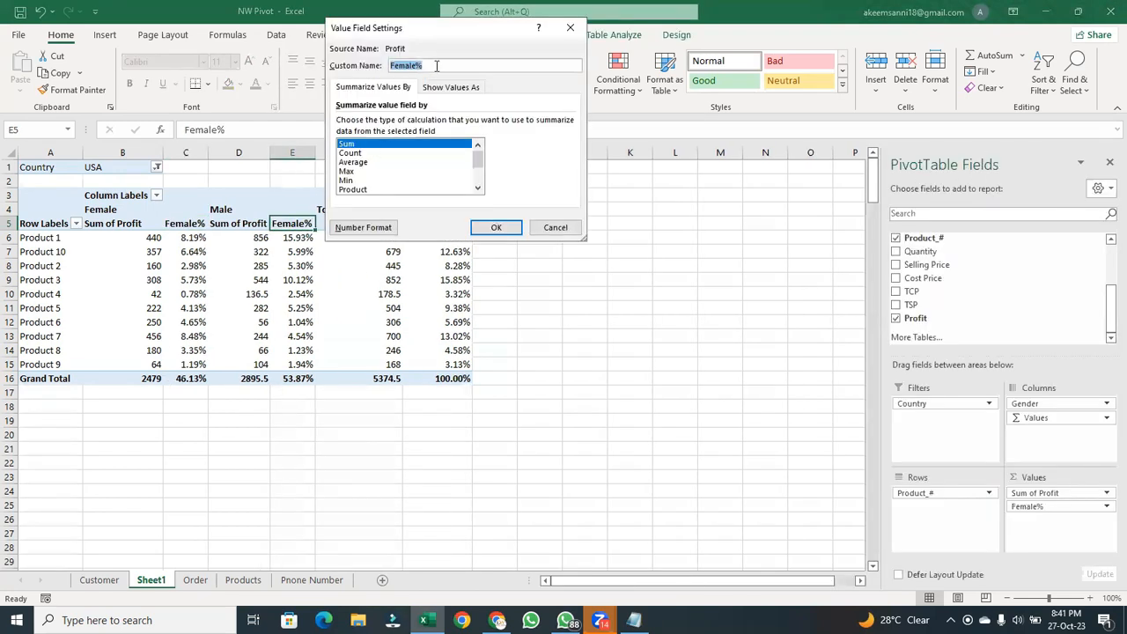
{"action": "key", "text": "BackSpace"}
{"action": "type", "text": "Gende"}
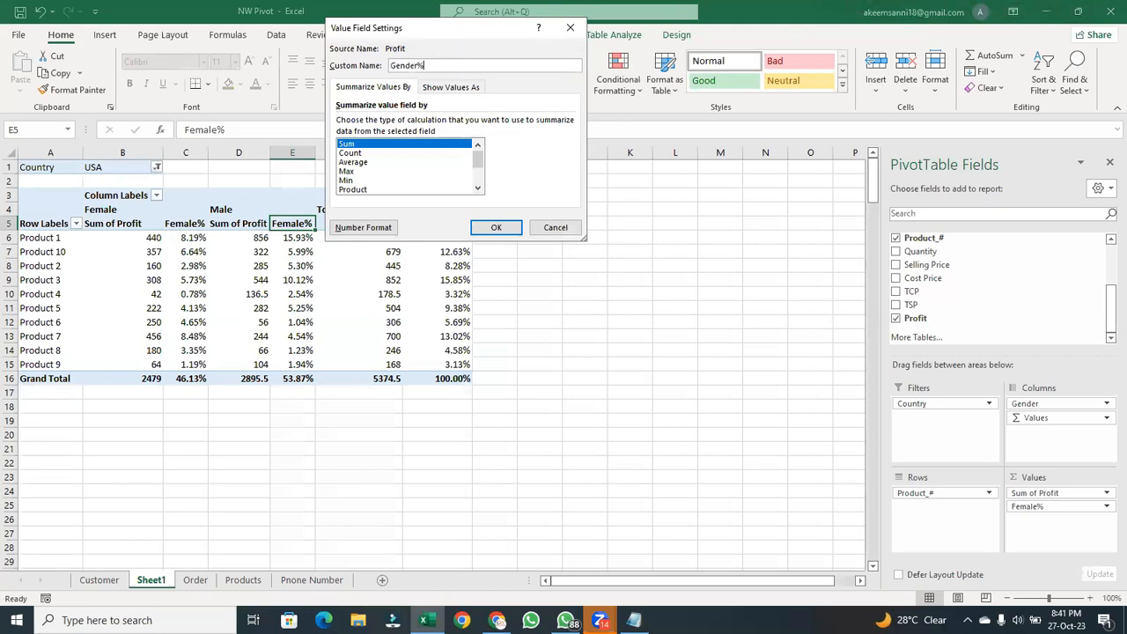
{"action": "type", "text": "r%"}
{"action": "key", "text": "Return"}
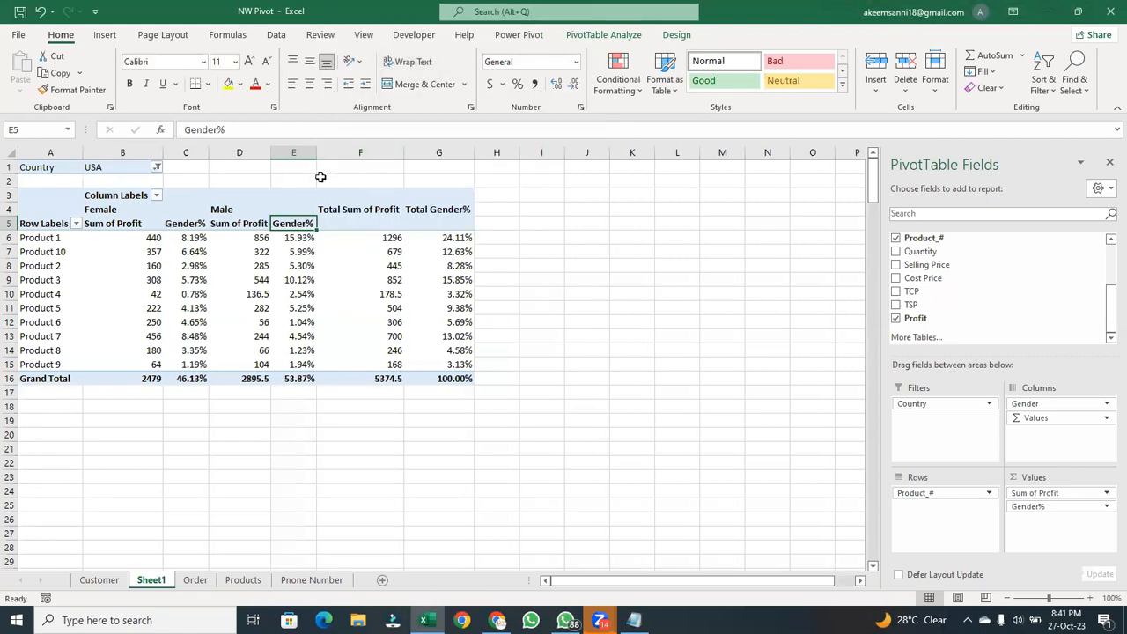
- Remove the Gender% field from the PivotTable's values, keeping only Sum of Profit
{"action": "double_click", "coordinate": [122, 222]}
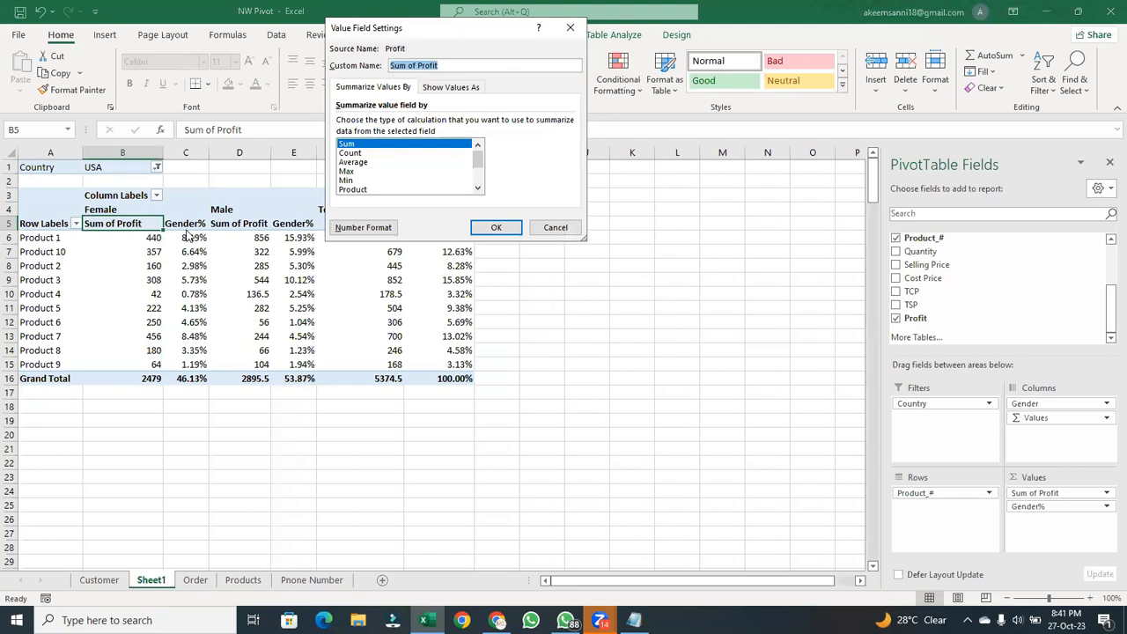
{"action": "left_click", "coordinate": [508, 233]}
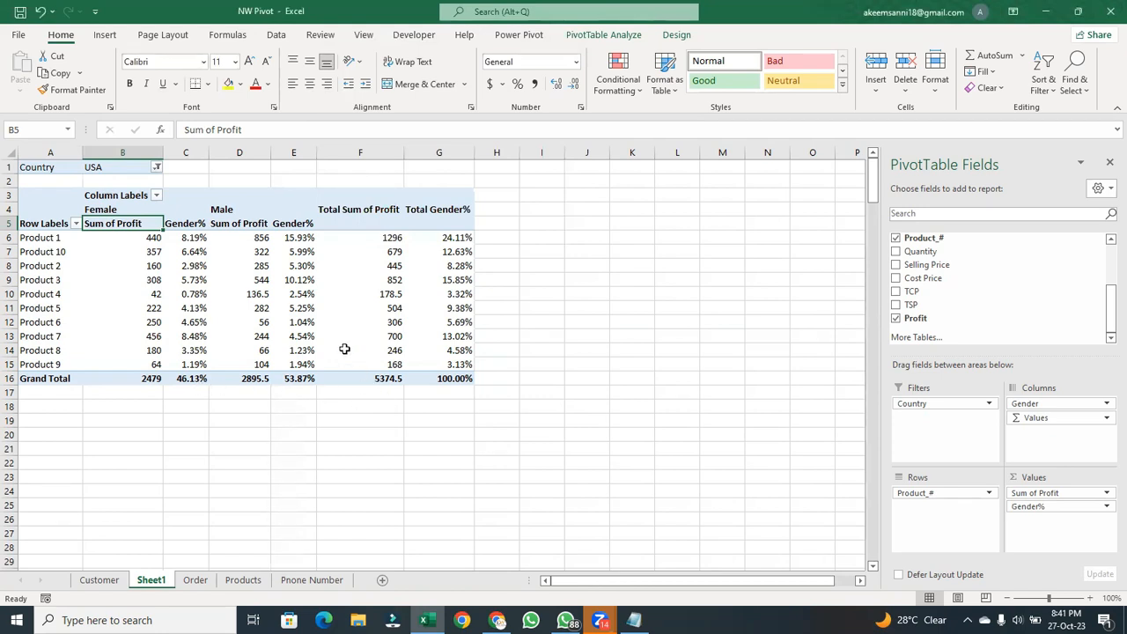
{"action": "left_click_drag", "start_coordinate": [1085, 513], "coordinate": [833, 569]}
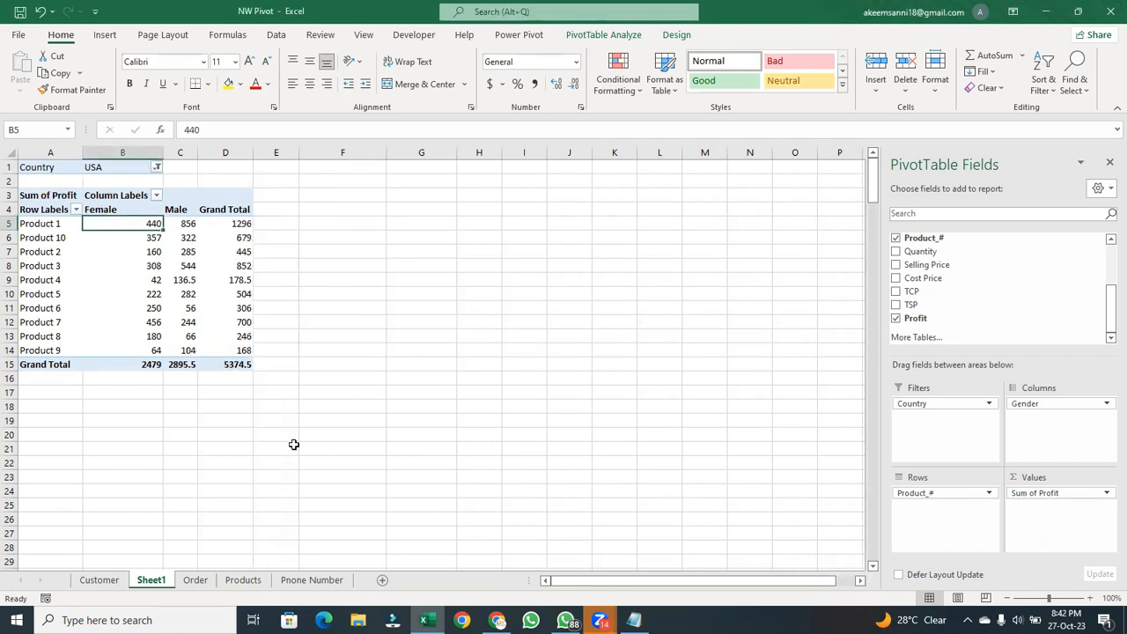
- Add the Profit field to the PivotTable's values again, below Sum of Profit
{"action": "left_click", "coordinate": [179, 264]}
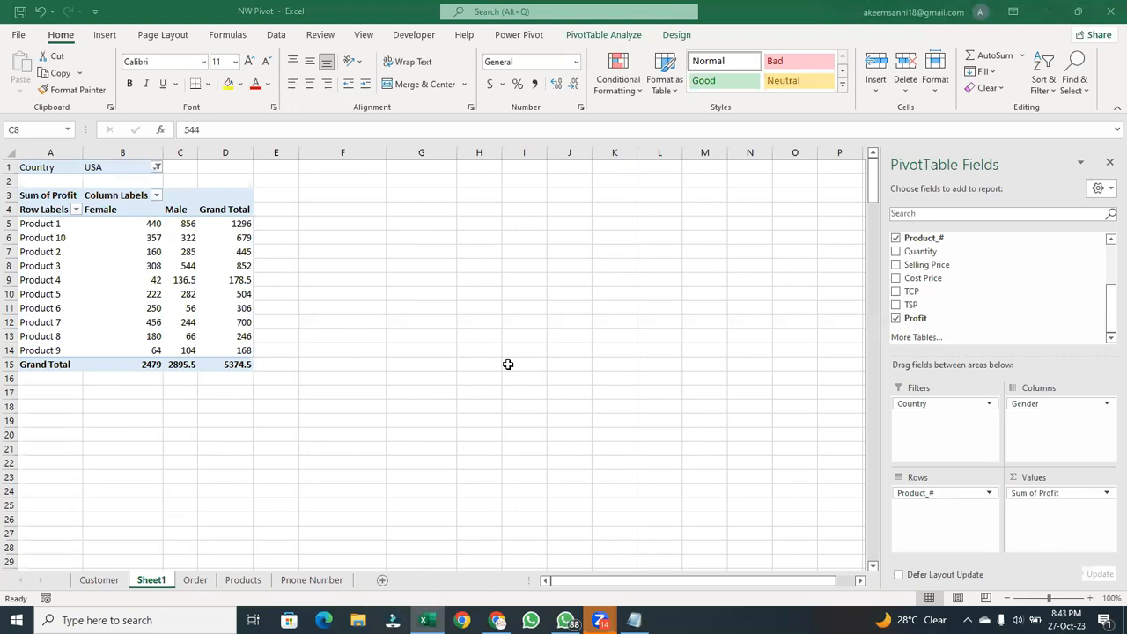
{"action": "left_click", "coordinate": [248, 239]}
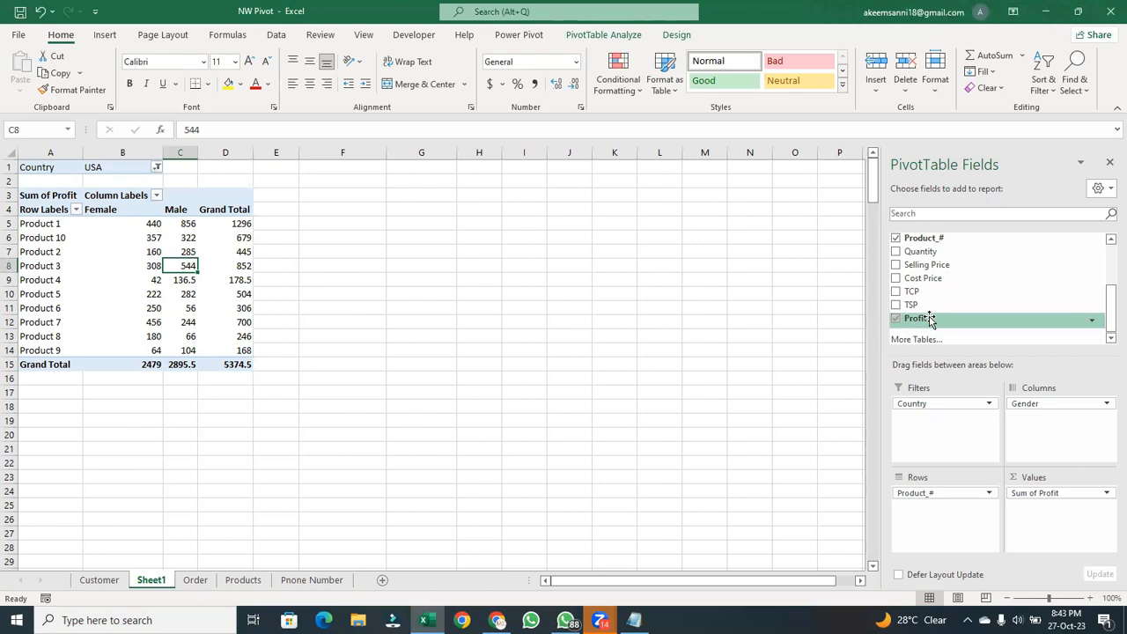
{"action": "left_click_drag", "start_coordinate": [929, 320], "coordinate": [1048, 518]}
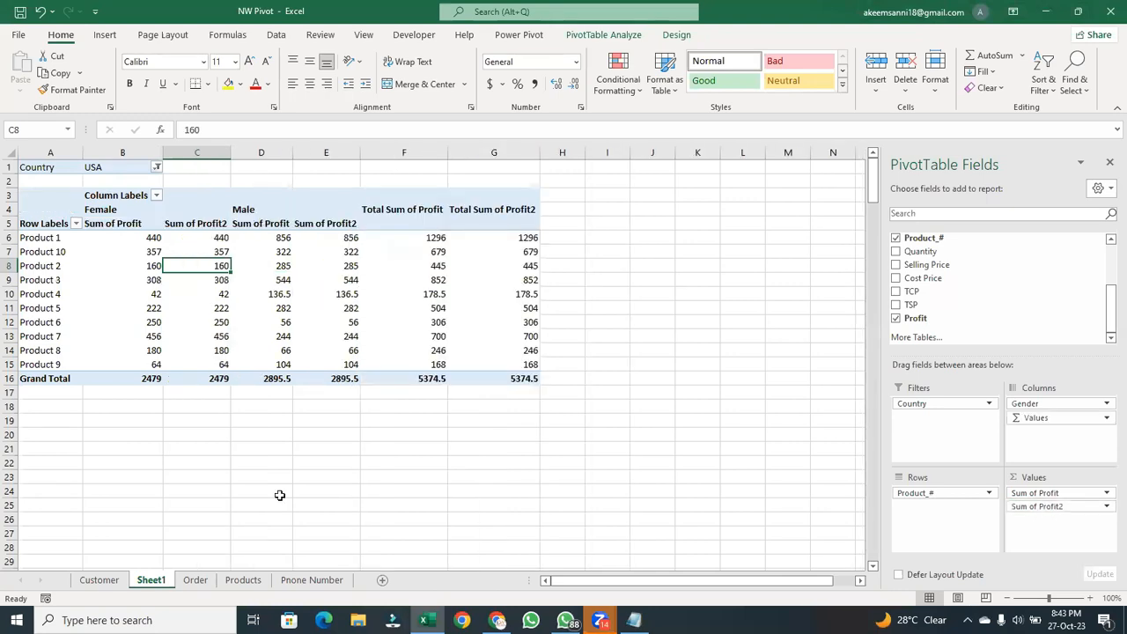
{"action": "left_click", "coordinate": [196, 222]}
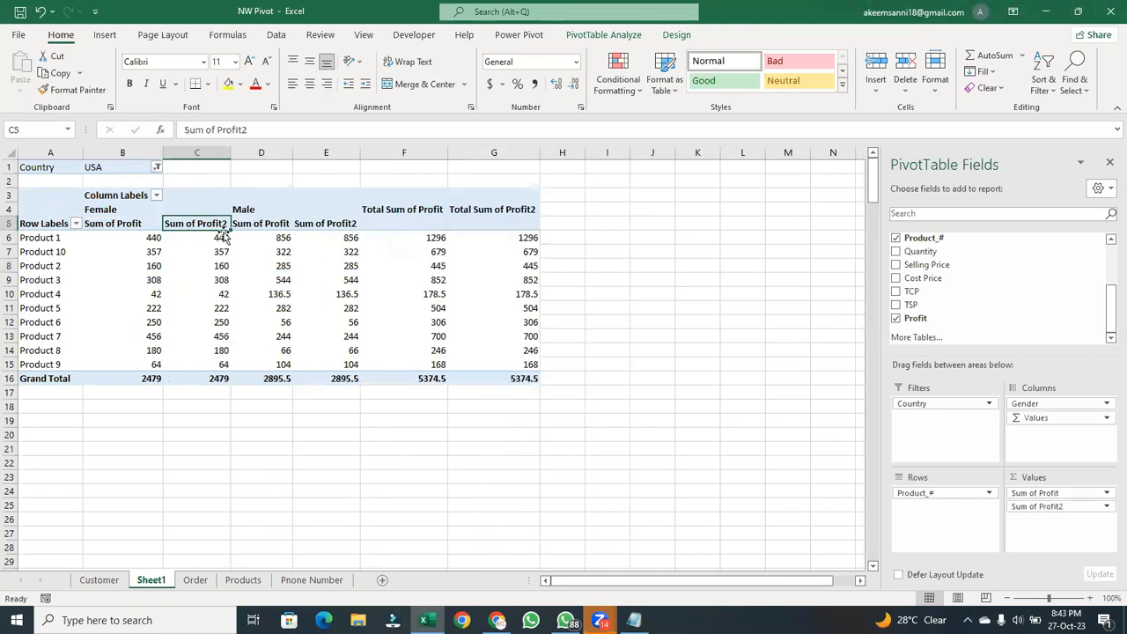
{"action": "left_click", "coordinate": [298, 226]}
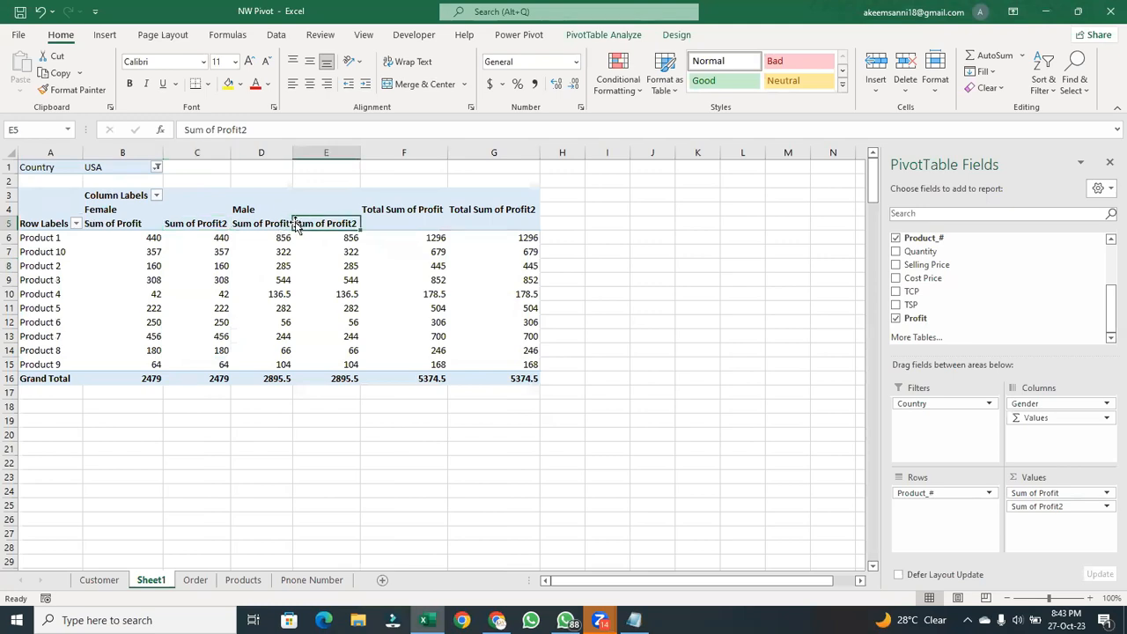
{"action": "double_click", "coordinate": [296, 225]}
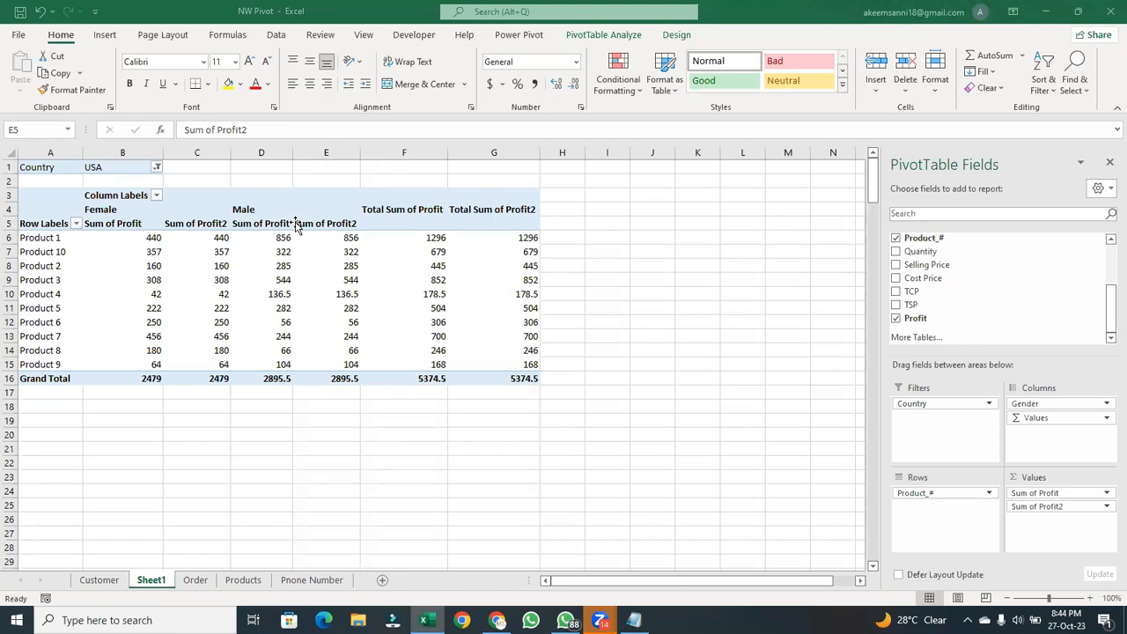
- Close the PivotTable field list and bring it back
{"action": "left_click", "coordinate": [1107, 165]}
{"action": "left_click", "coordinate": [1106, 166]}
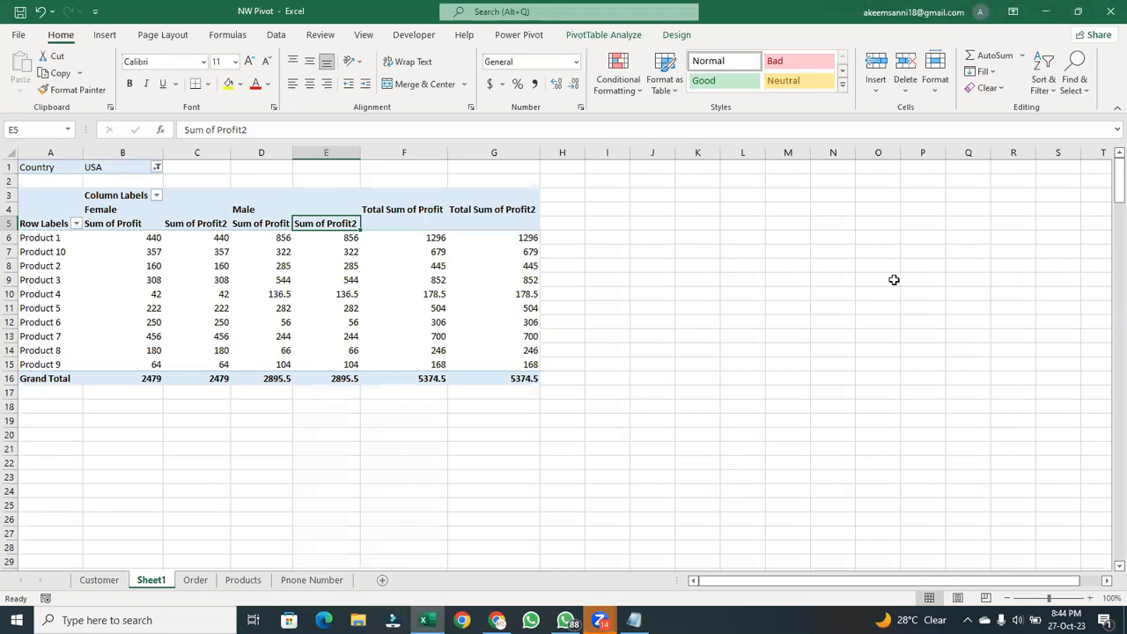
{"action": "left_click", "coordinate": [372, 324]}
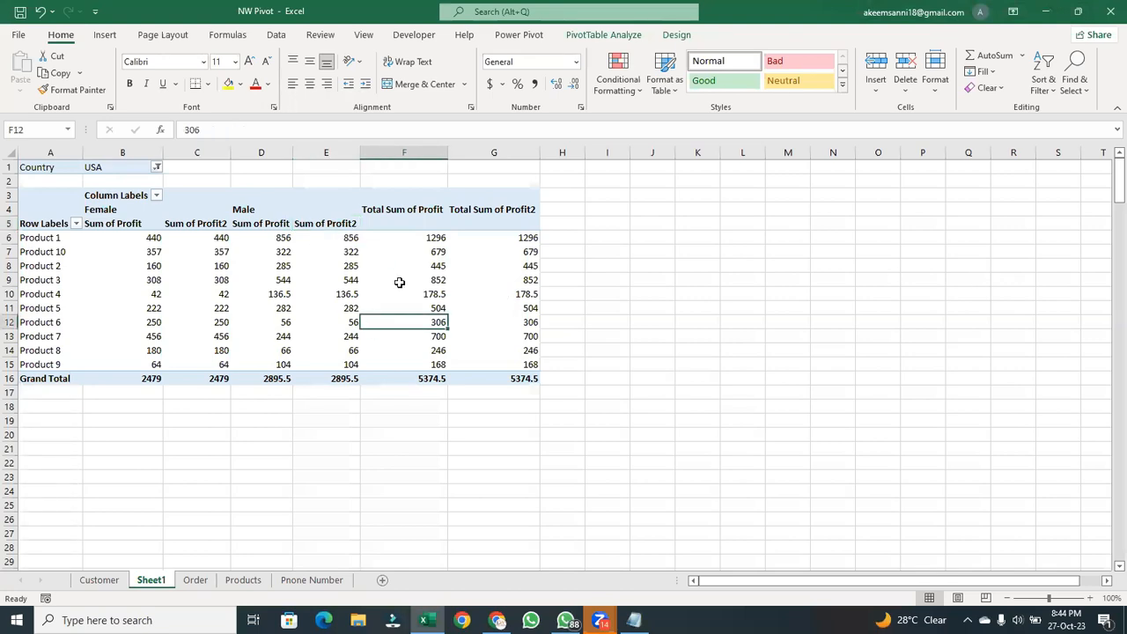
{"action": "left_click", "coordinate": [603, 35]}
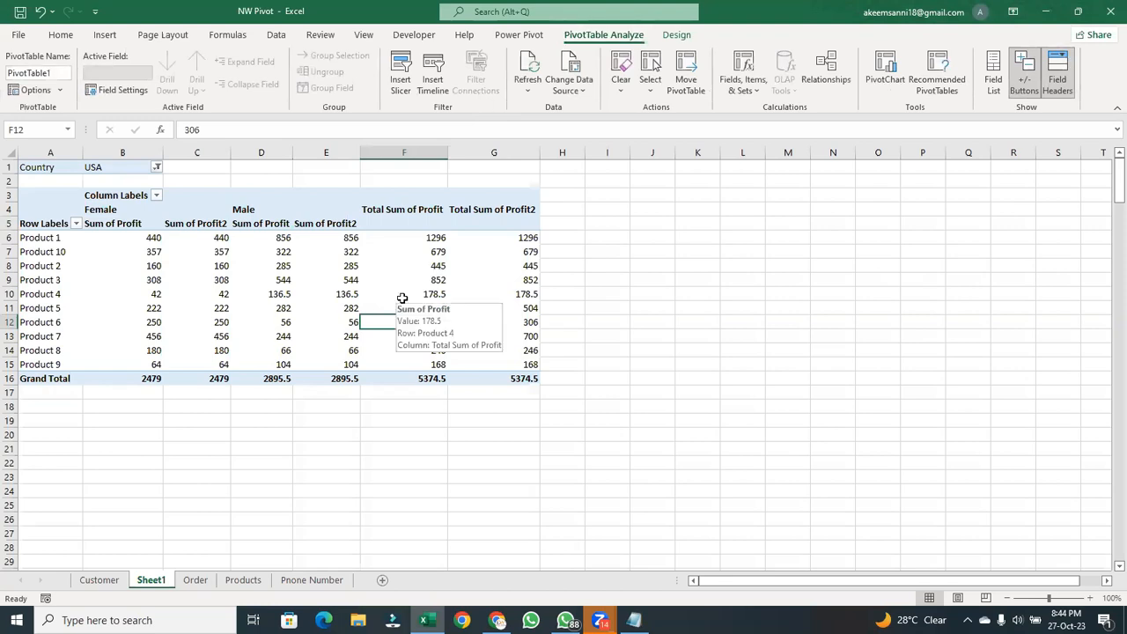
{"action": "left_click", "coordinate": [995, 81]}
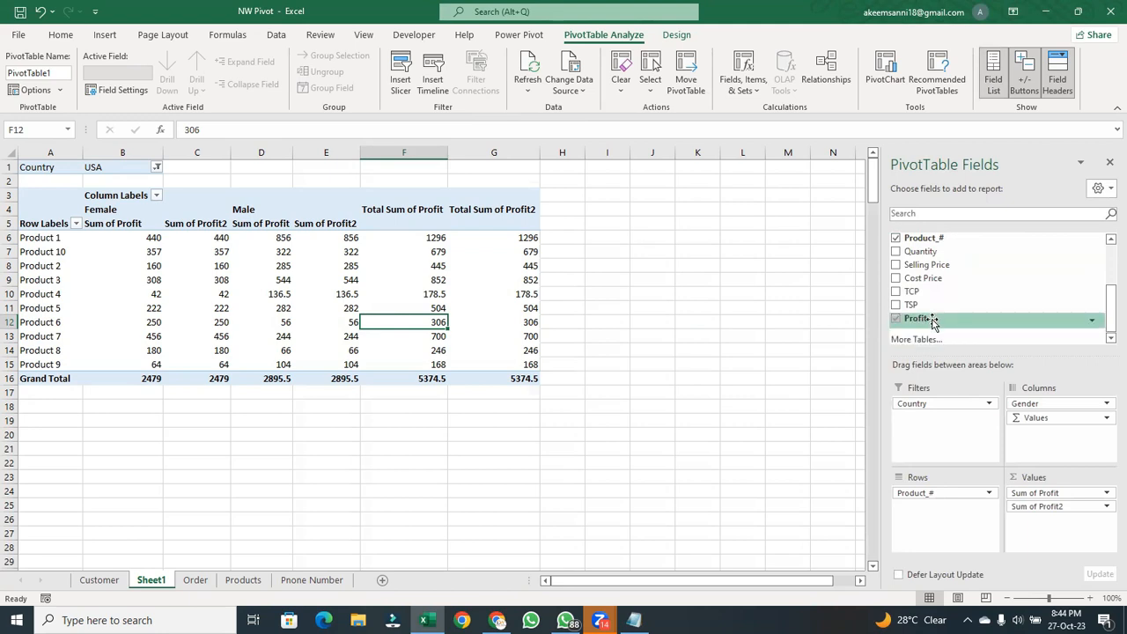
{"action": "left_click_drag", "start_coordinate": [933, 322], "coordinate": [958, 346]}
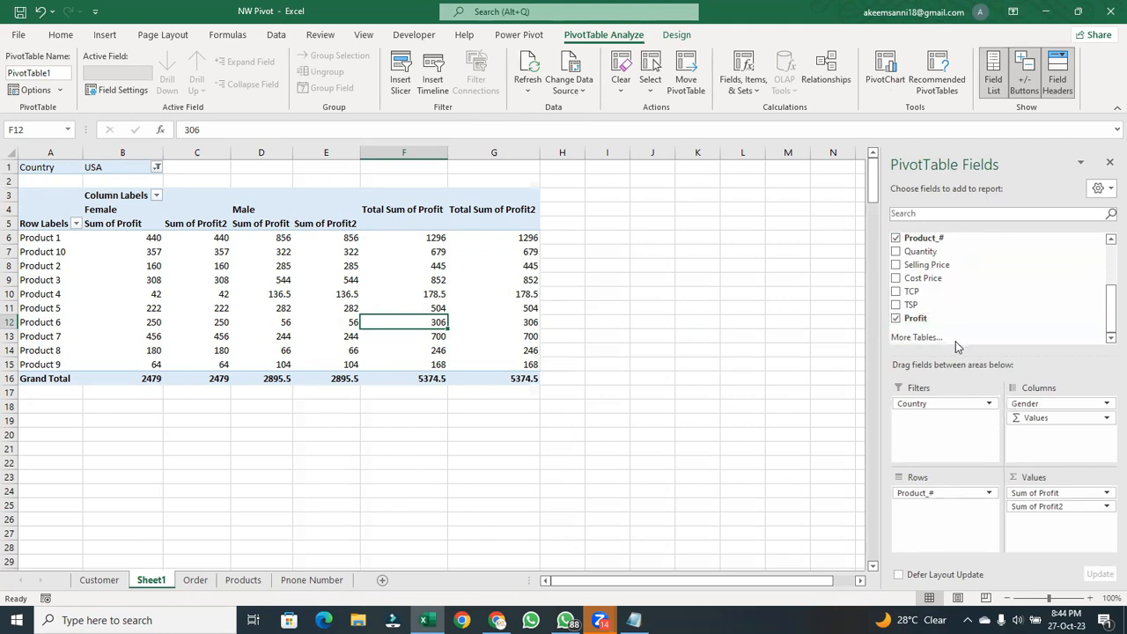
- Show the values of the first profit field, Sum of Profit, as % of Grand Total
{"action": "left_click", "coordinate": [413, 241]}
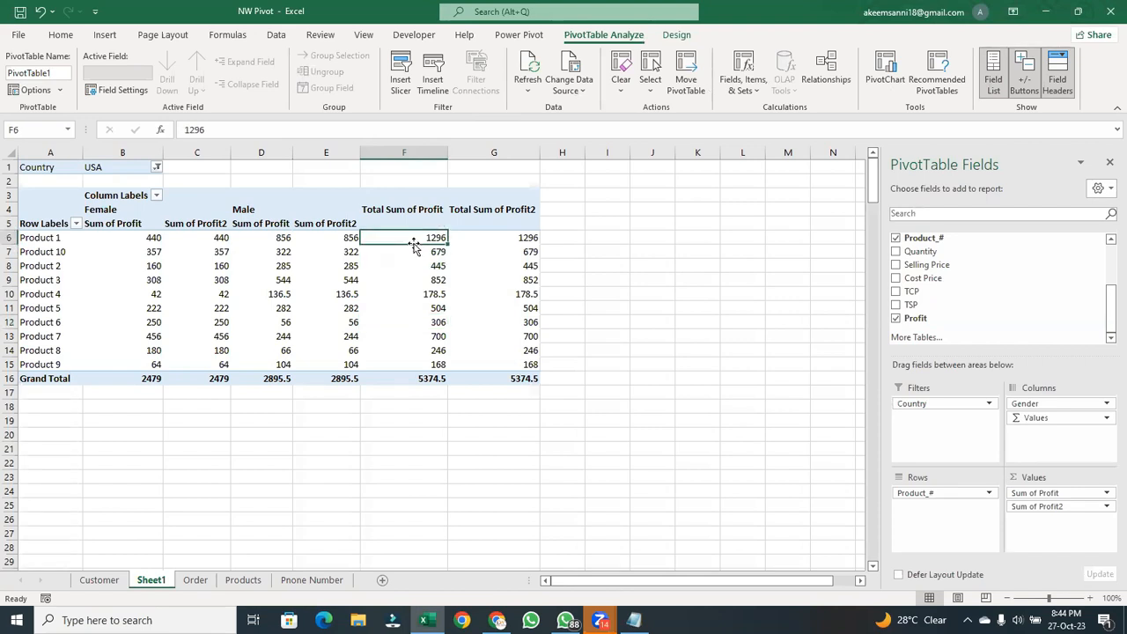
{"action": "right_click", "coordinate": [413, 239]}
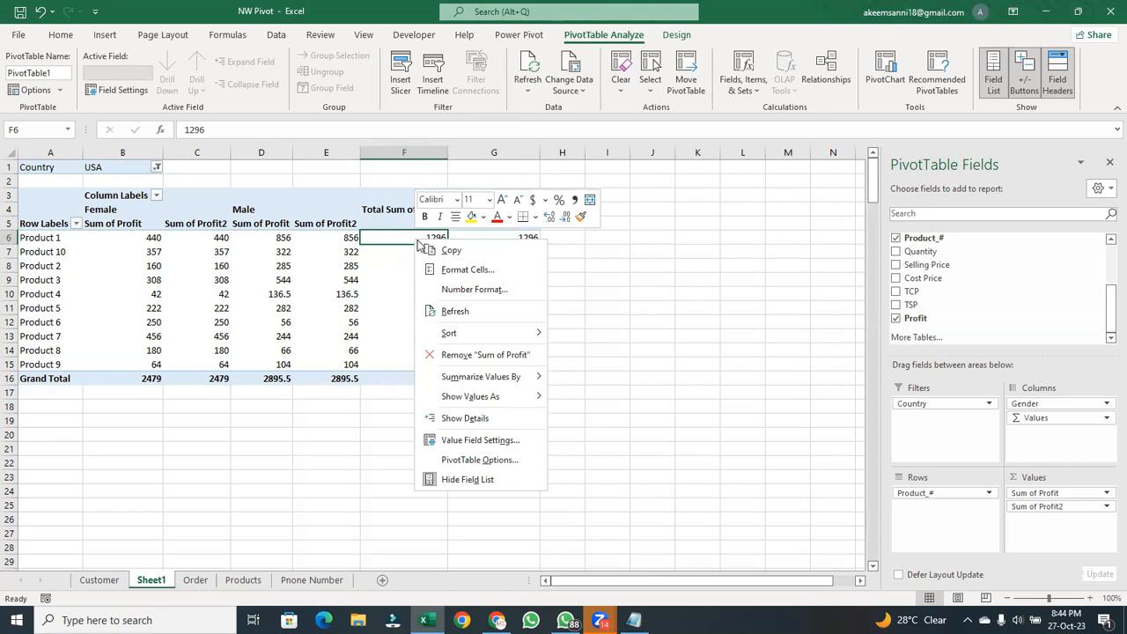
{"action": "mouse_move", "coordinate": [464, 398]}
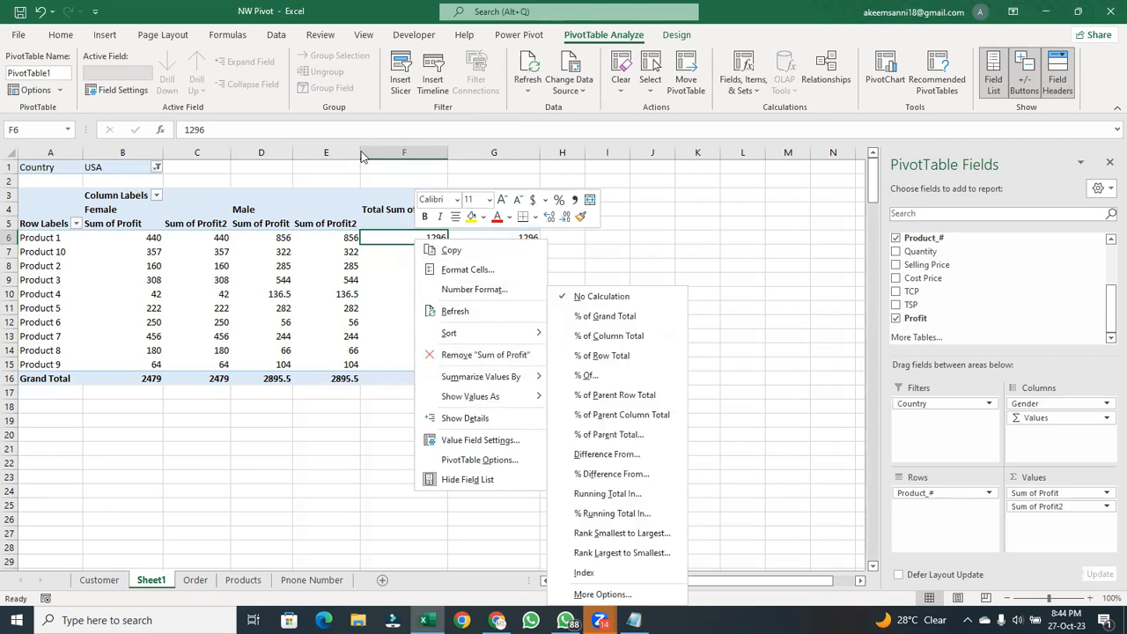
{"action": "left_click", "coordinate": [278, 240]}
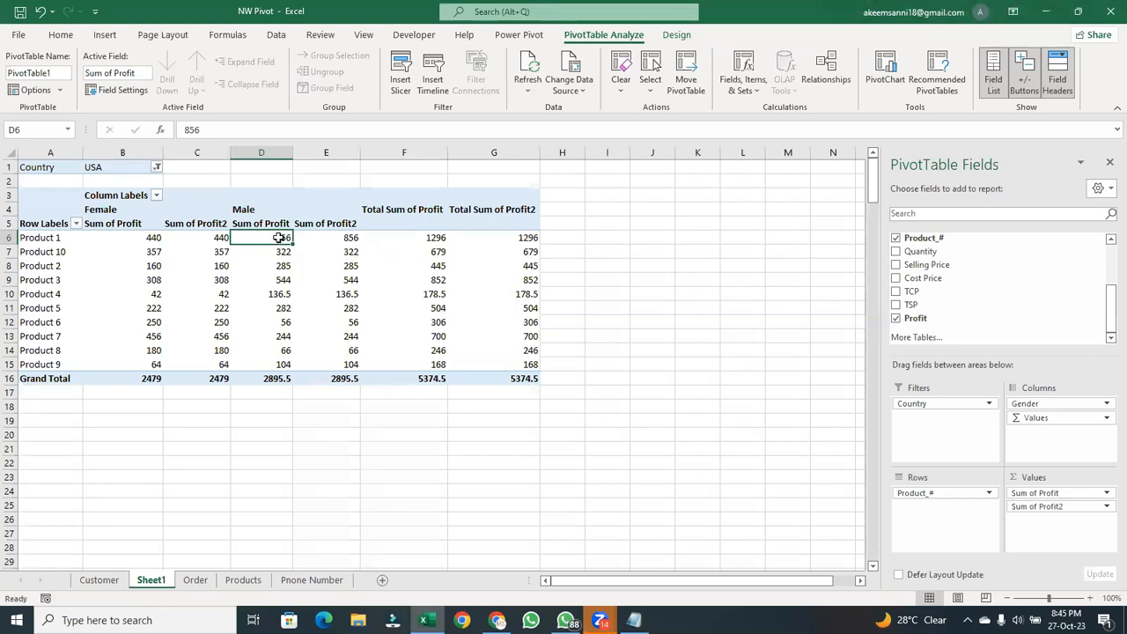
{"action": "right_click", "coordinate": [281, 241]}
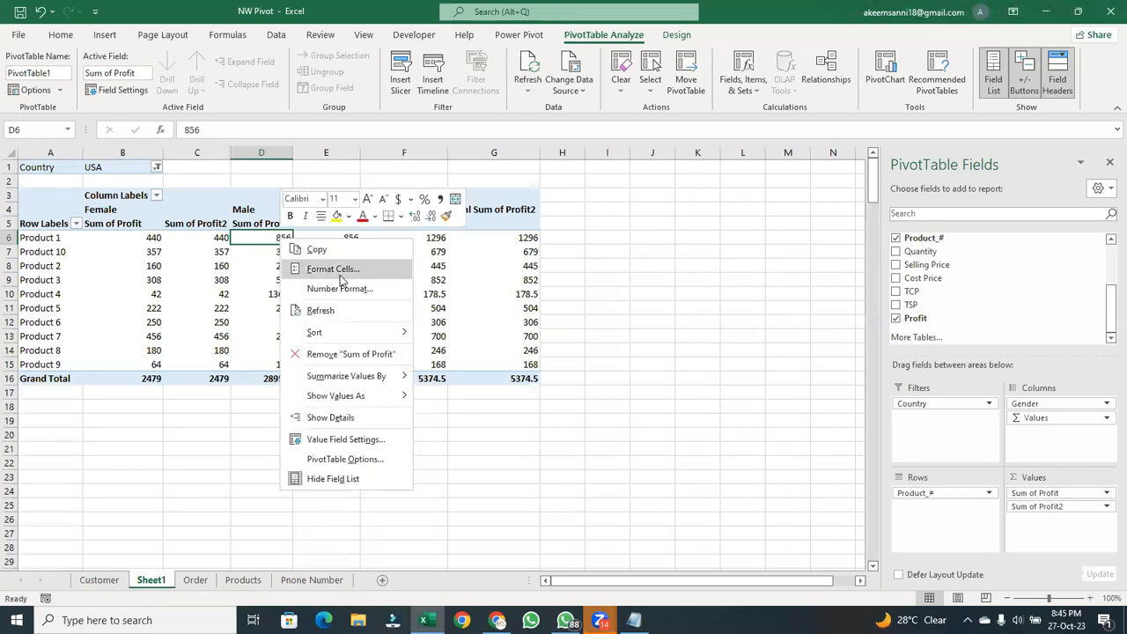
{"action": "mouse_move", "coordinate": [354, 401]}
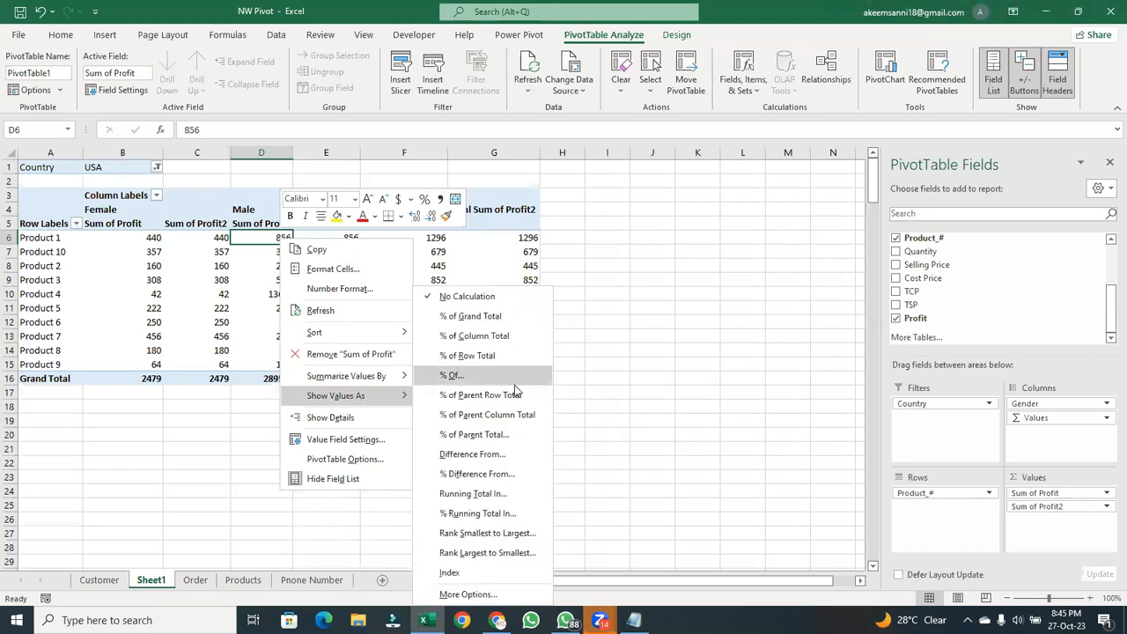
{"action": "left_click", "coordinate": [482, 318]}
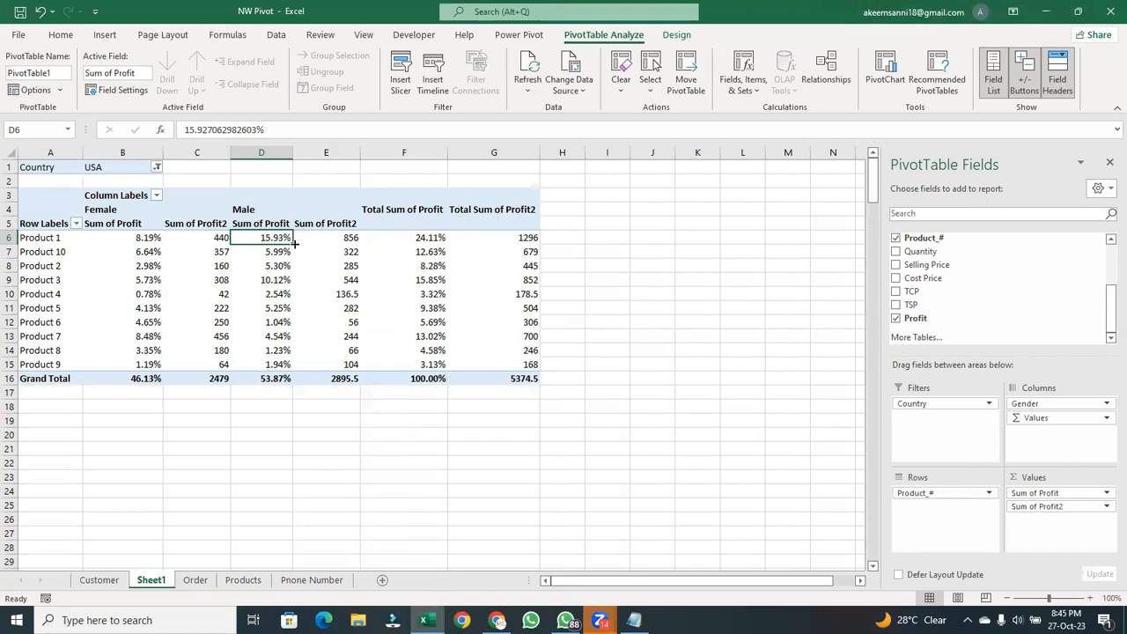
- Move Sum of Profit2 above Sum of Profit in the values so the amounts precede the percentages
{"action": "left_click", "coordinate": [346, 225]}
{"action": "left_click", "coordinate": [271, 228]}
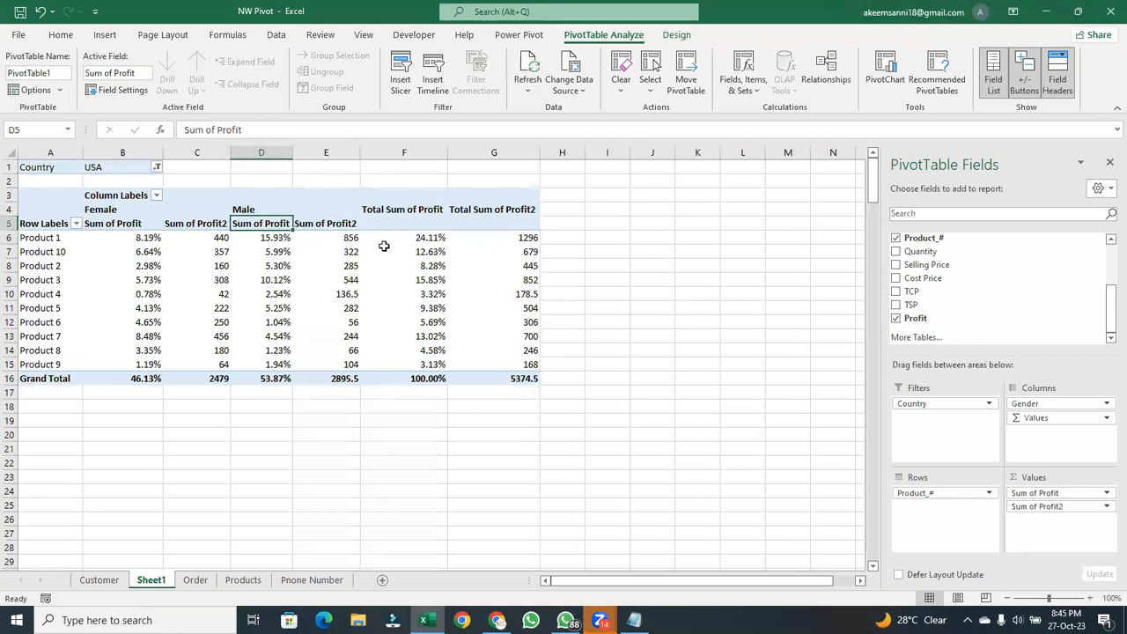
{"action": "mouse_move", "coordinate": [1057, 512]}
{"action": "left_mouse_down"}
{"action": "mouse_move", "coordinate": [1075, 475]}
{"action": "mouse_move", "coordinate": [1069, 493]}
{"action": "mouse_move", "coordinate": [1051, 493]}
{"action": "left_mouse_up"}
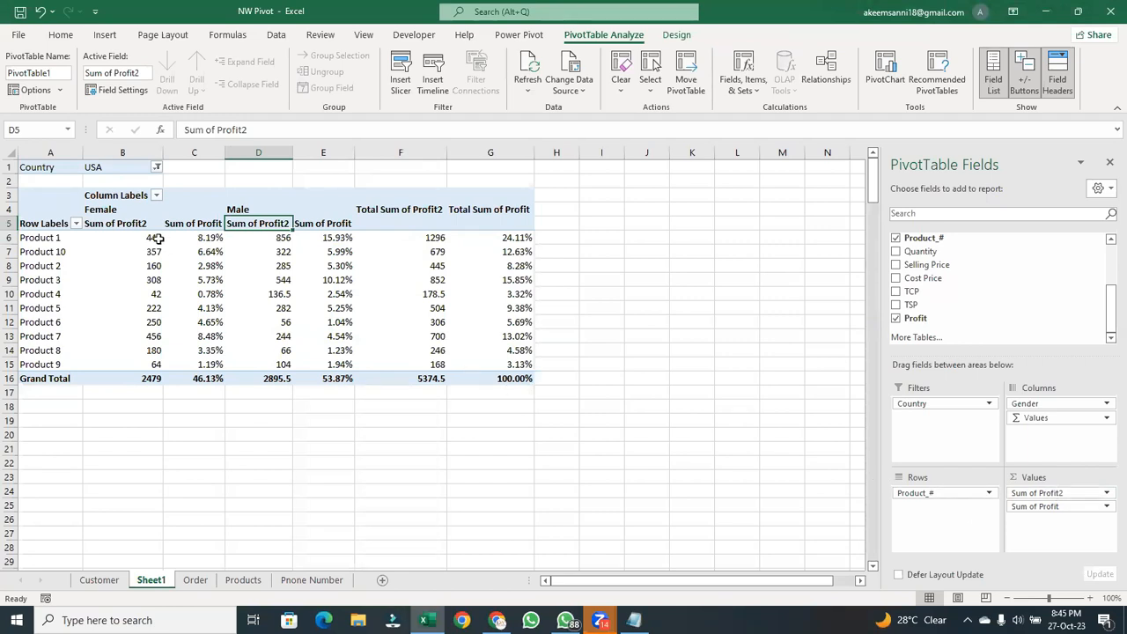
- Examine the Grand Total profit percentages for Female and Male in the reordered PivotTable
{"action": "left_click", "coordinate": [131, 227]}
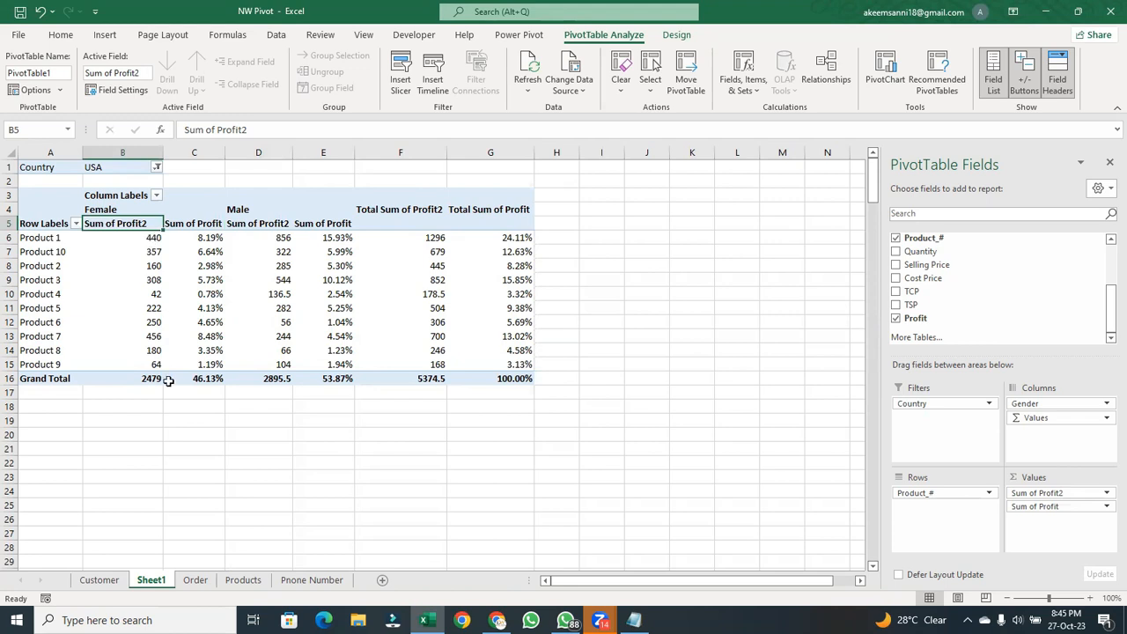
{"action": "left_click", "coordinate": [205, 378]}
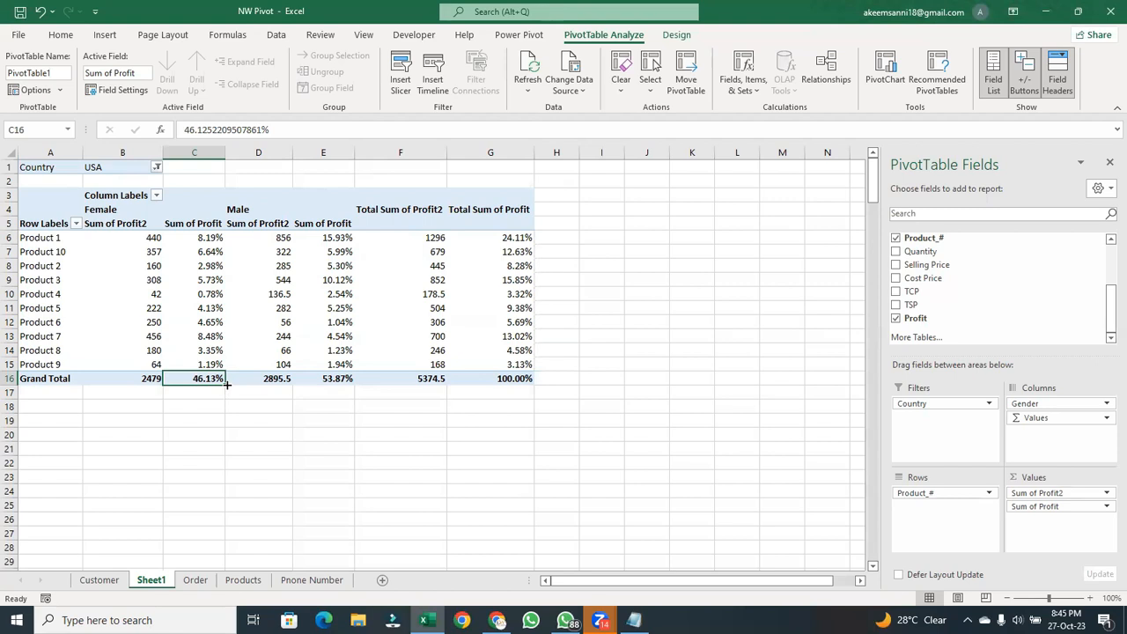
{"action": "left_click", "coordinate": [348, 378]}
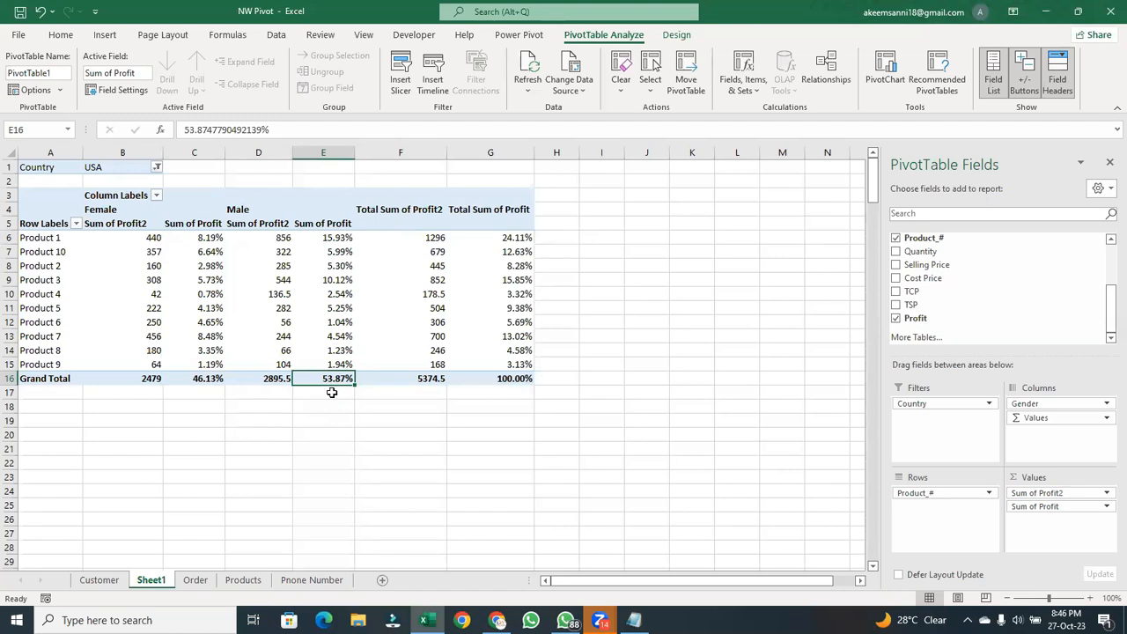
- Compare the Female and Male Grand Total profit percentages for USA in the PivotTable
{"action": "left_click", "coordinate": [211, 385]}
{"action": "left_click", "coordinate": [326, 378]}
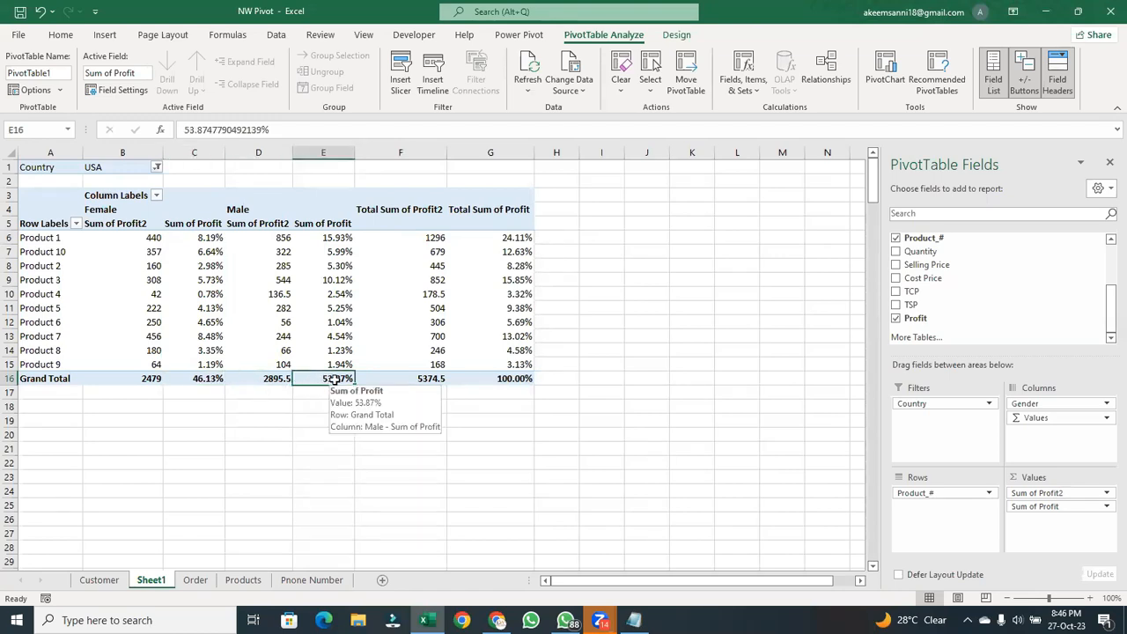
{"action": "left_click", "coordinate": [217, 387]}
{"action": "left_click", "coordinate": [211, 378]}
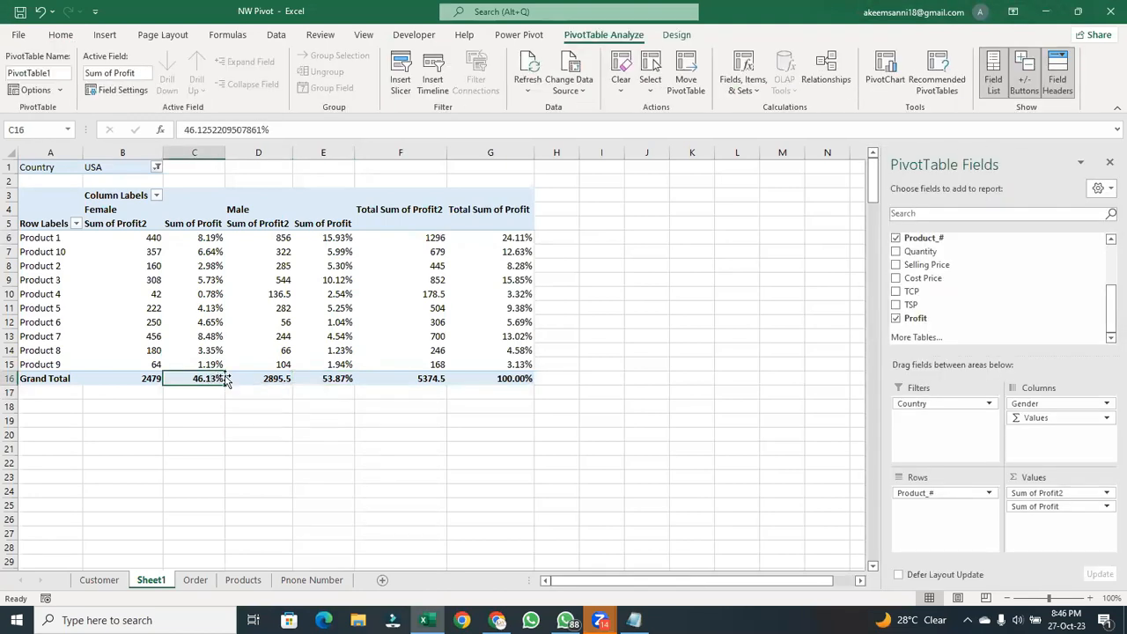
- Set the Country report filter to (All) and dismiss the Show Detail dialog
{"action": "left_click", "coordinate": [157, 168]}
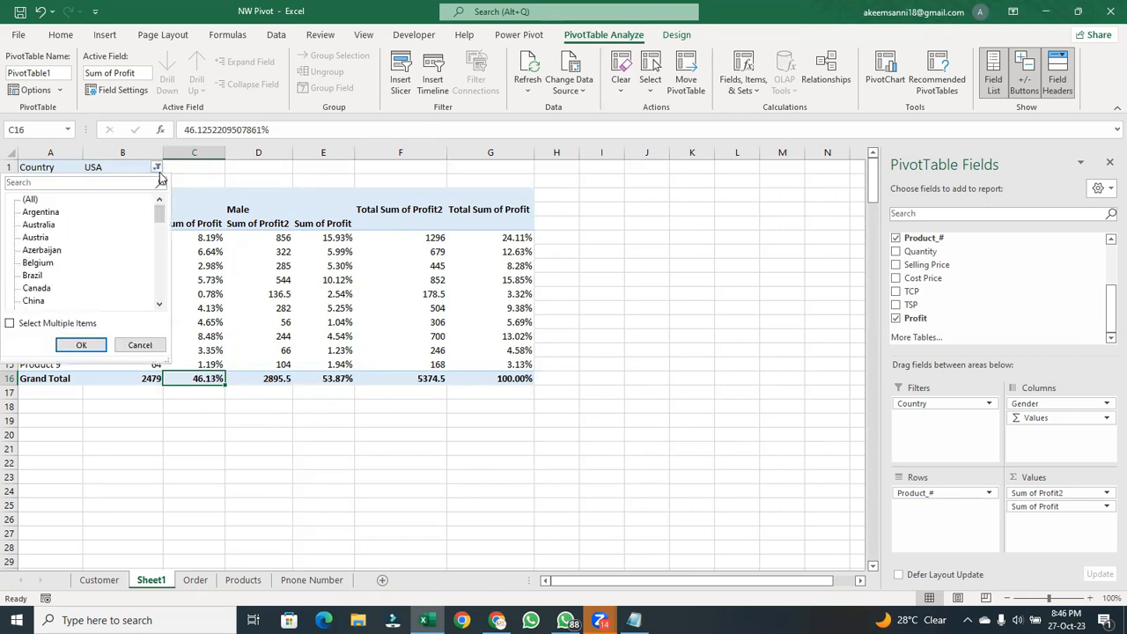
{"action": "left_click", "coordinate": [30, 200]}
{"action": "left_click", "coordinate": [77, 346]}
{"action": "double_click", "coordinate": [75, 349]}
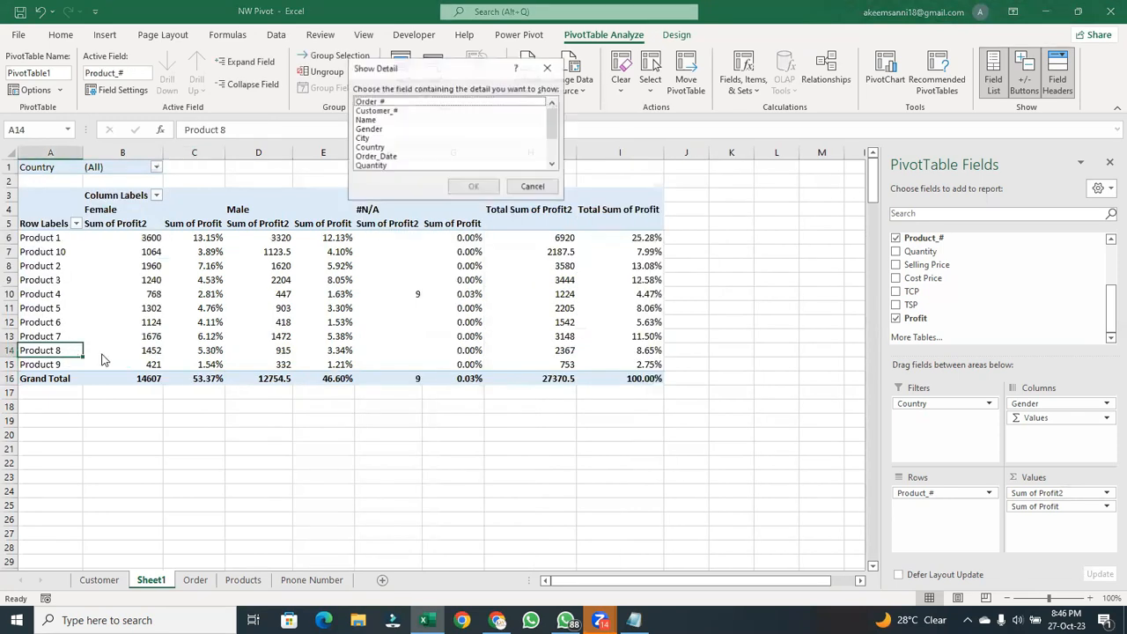
{"action": "left_click", "coordinate": [533, 187]}
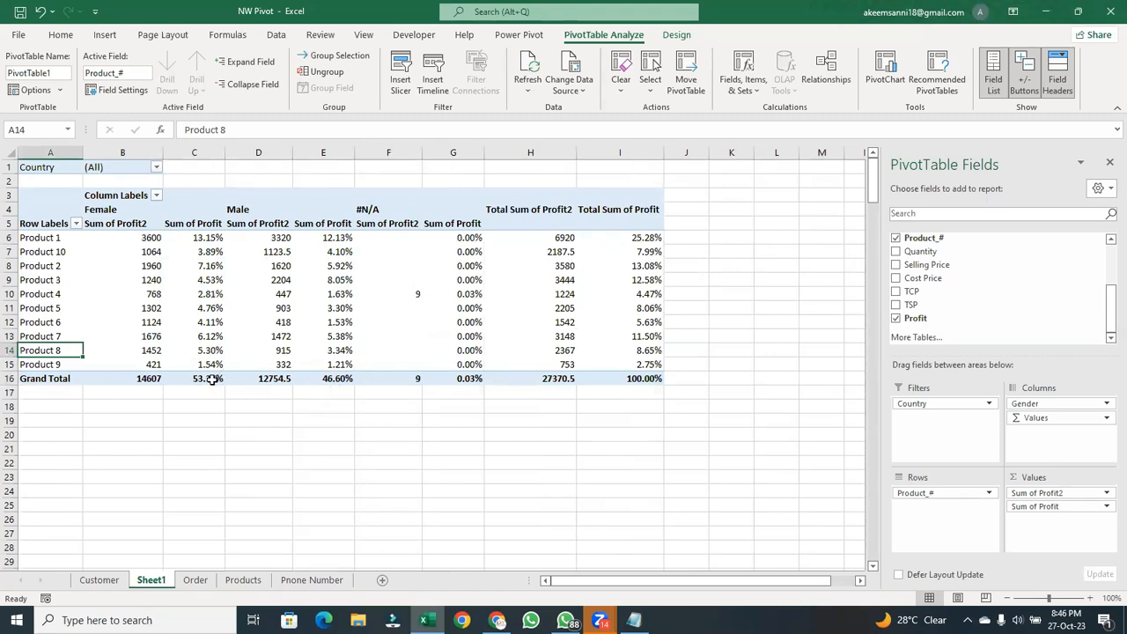
- Examine the Female and Male Grand Total percentages for all countries and the Product 4 profit under #N/A
{"action": "mouse_move", "coordinate": [199, 378]}
{"action": "mouse_move", "coordinate": [274, 363]}
{"action": "left_click", "coordinate": [209, 381]}
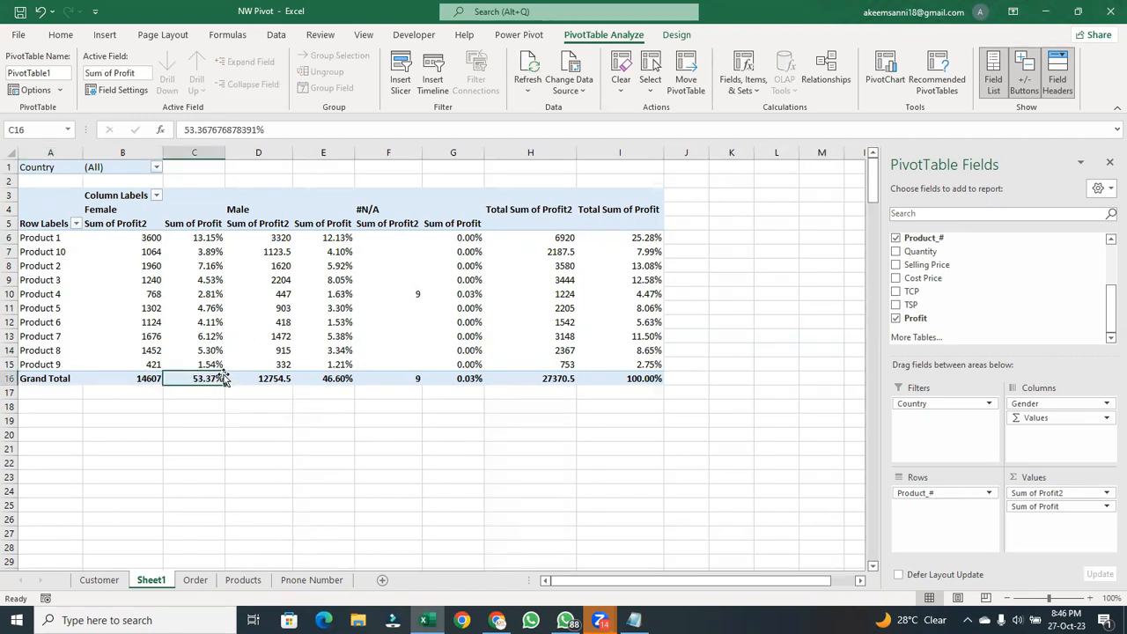
{"action": "mouse_move", "coordinate": [212, 377]}
{"action": "mouse_move", "coordinate": [346, 381]}
{"action": "left_click", "coordinate": [343, 380]}
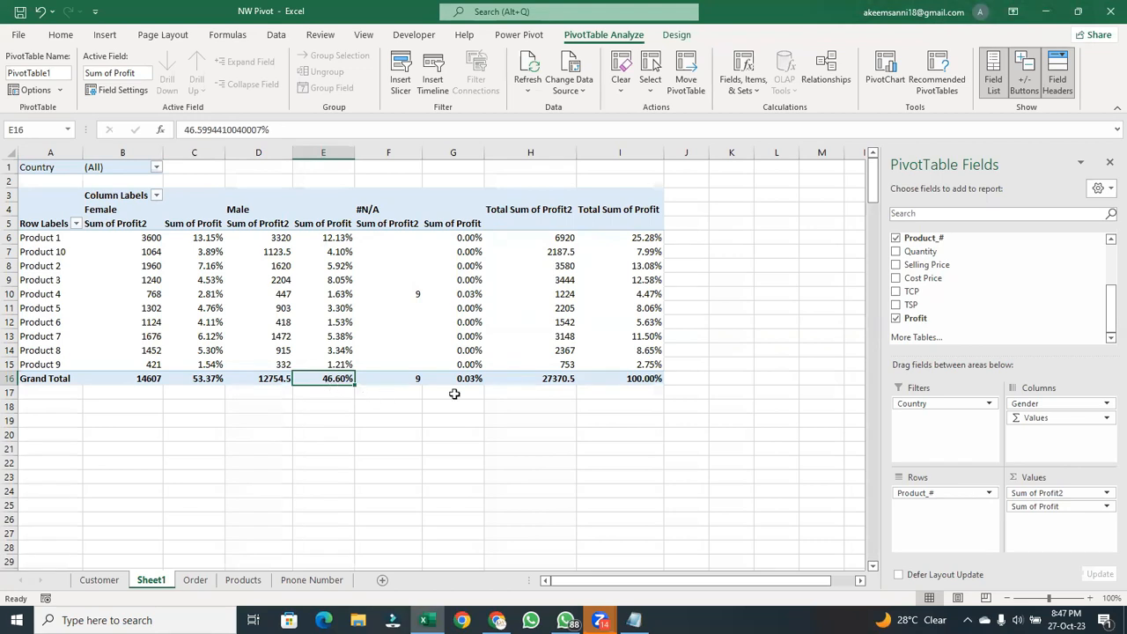
{"action": "key", "text": "alt+Tab"}
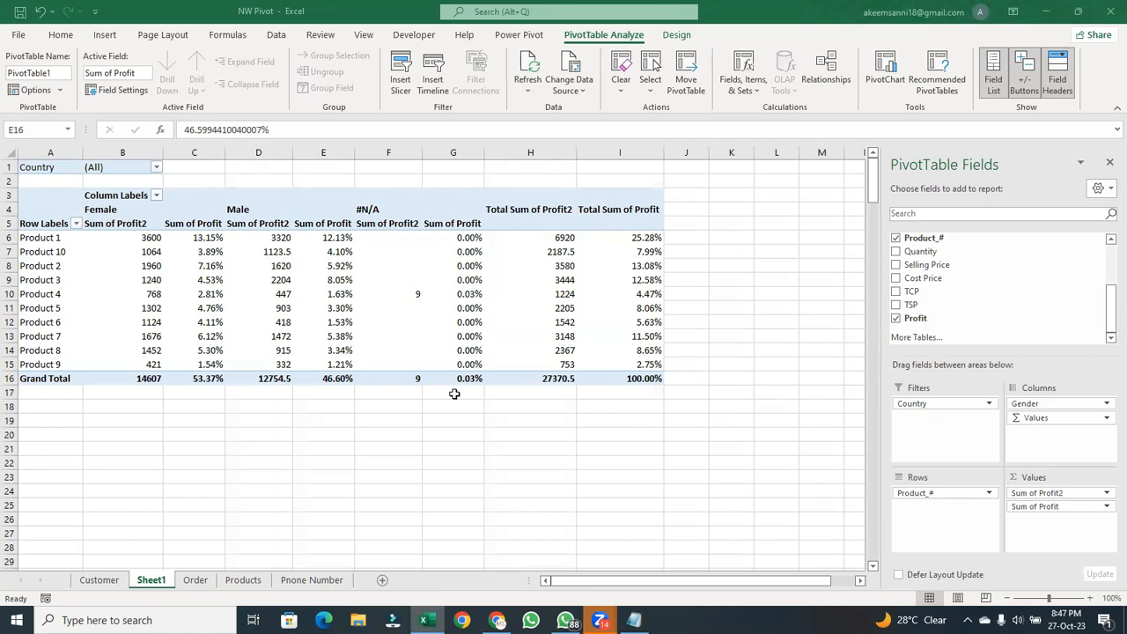
{"action": "left_click", "coordinate": [342, 378]}
{"action": "left_click", "coordinate": [378, 292]}
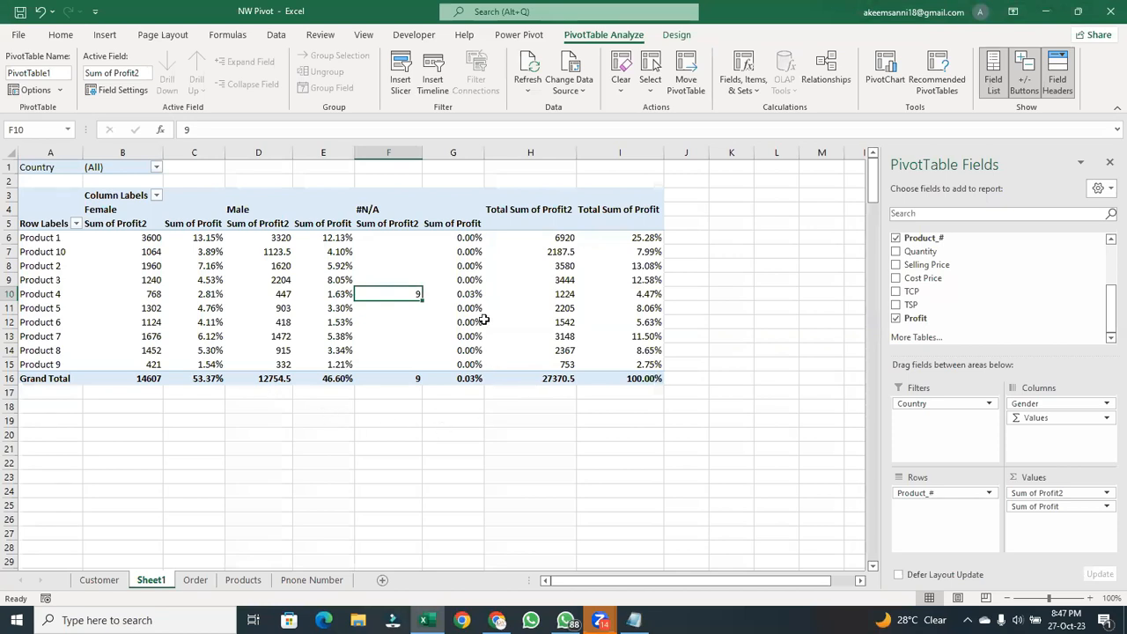
- Remove Country from the report filters and insert a Country slicer for the PivotTable
{"action": "left_click_drag", "start_coordinate": [942, 403], "coordinate": [469, 445]}
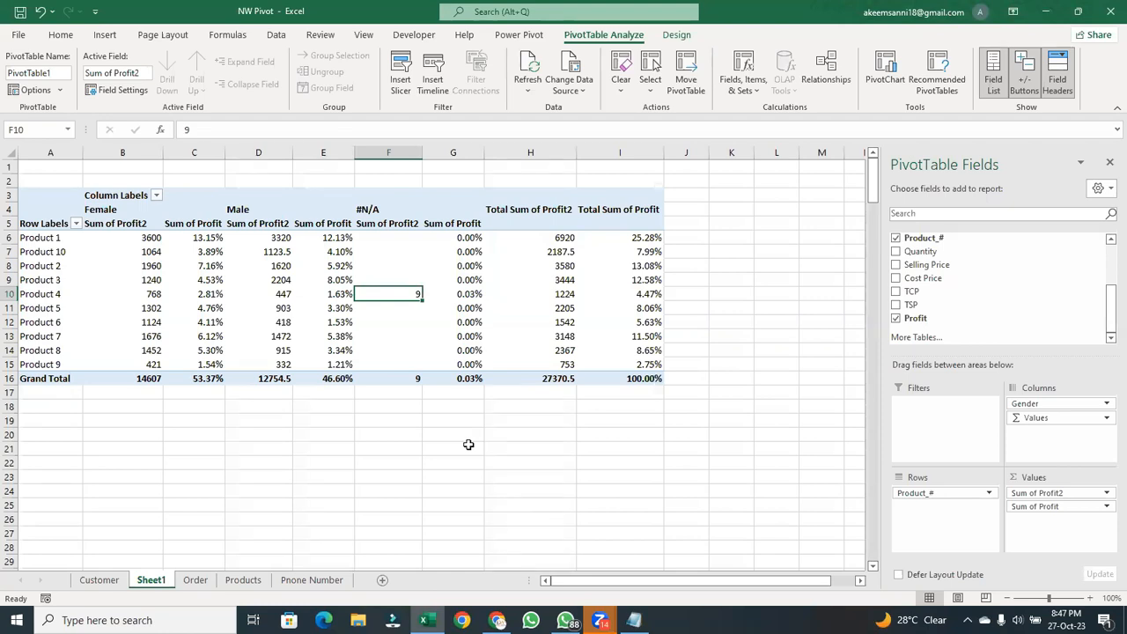
{"action": "left_click", "coordinate": [400, 74]}
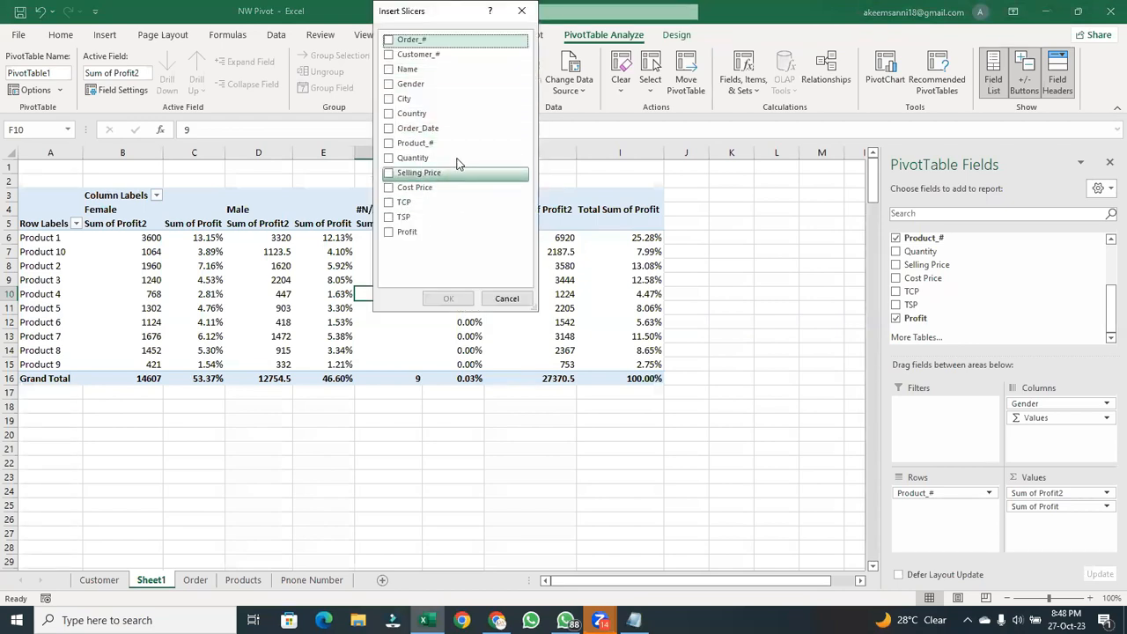
{"action": "left_click", "coordinate": [390, 114]}
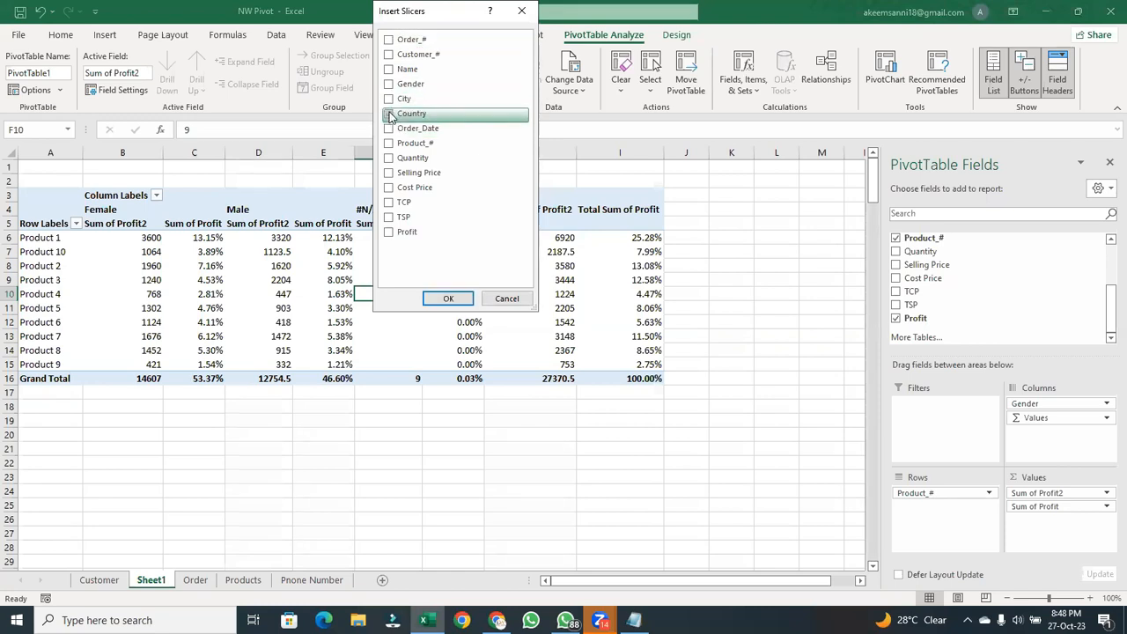
{"action": "left_click", "coordinate": [462, 299]}
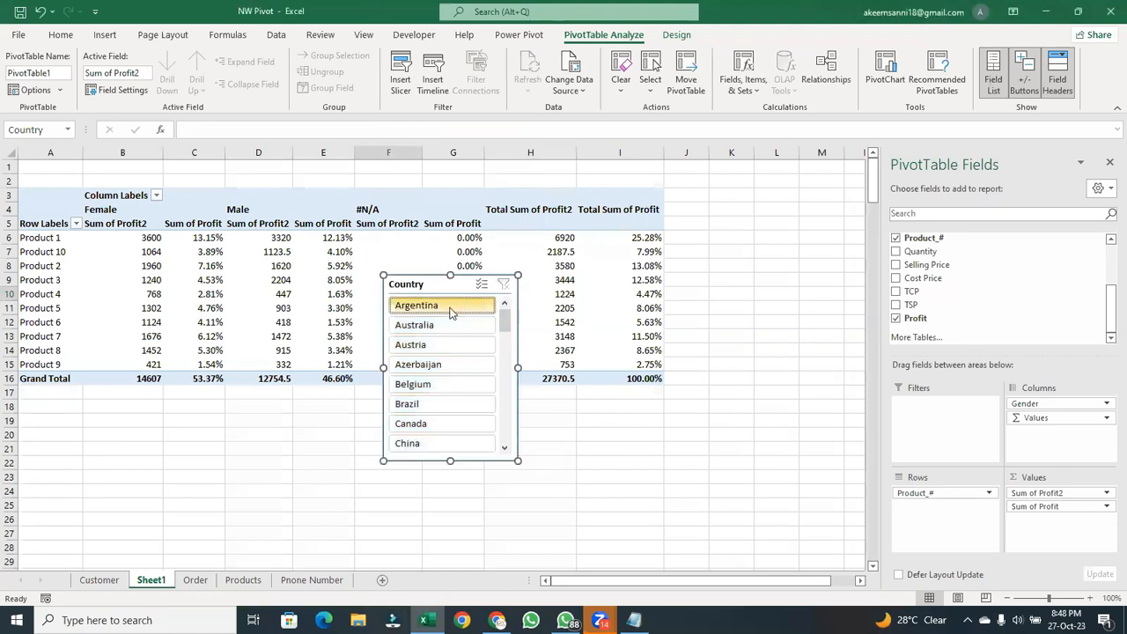
- Filter the PivotTable to Argentina with the Country slicer, move the slicer clear of the data, and clear its filter
{"action": "left_click", "coordinate": [419, 307]}
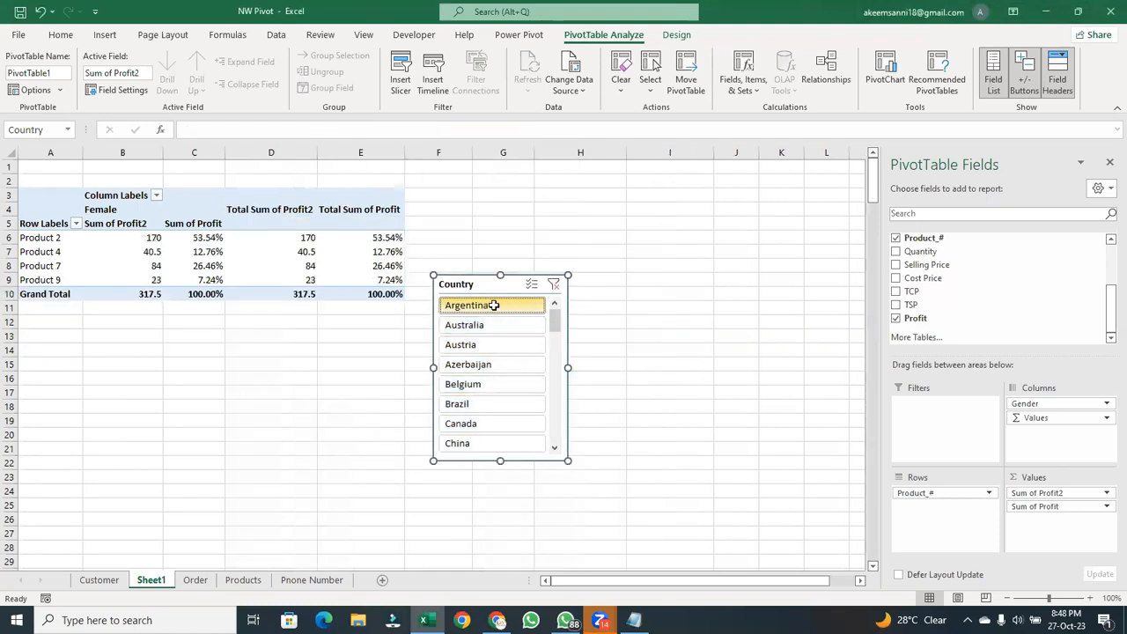
{"action": "left_click_drag", "start_coordinate": [506, 287], "coordinate": [484, 186]}
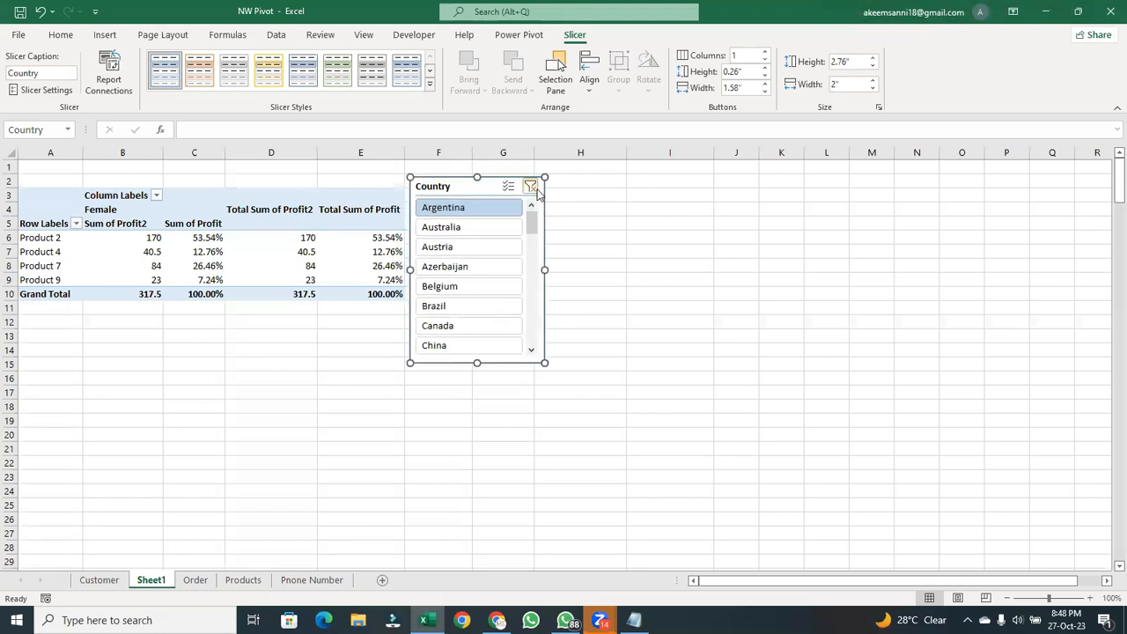
{"action": "left_click", "coordinate": [531, 186]}
- Place the Country slicer beside the PivotTable's total columns and enlarge it to about 3.24" high by 2.35" wide
{"action": "left_click_drag", "start_coordinate": [397, 189], "coordinate": [728, 149]}
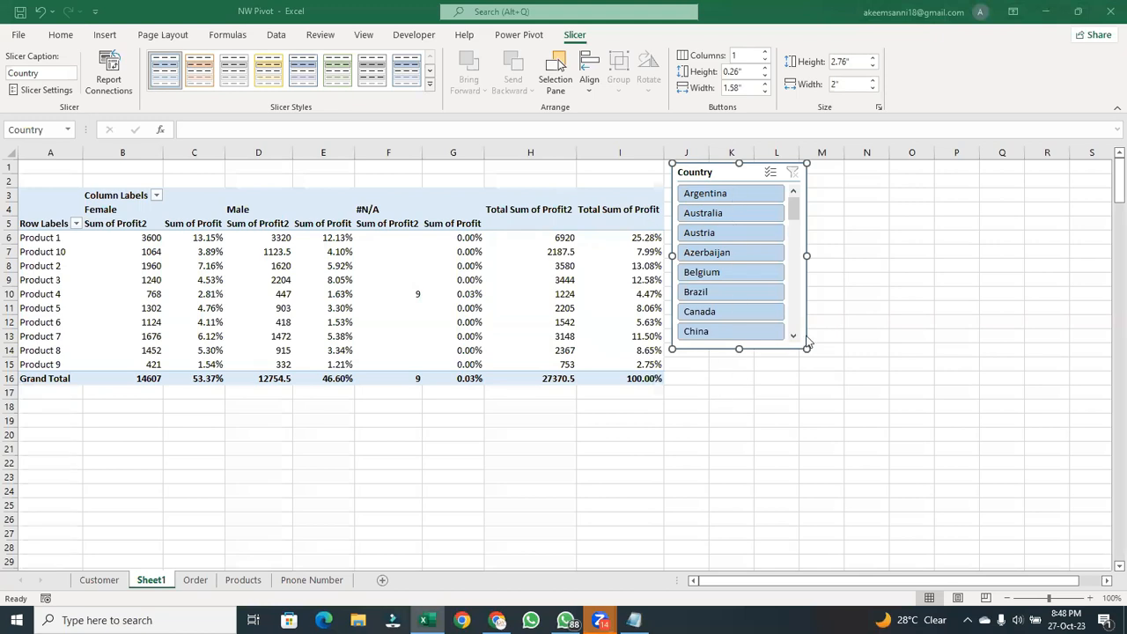
{"action": "left_click_drag", "start_coordinate": [807, 351], "coordinate": [831, 381]}
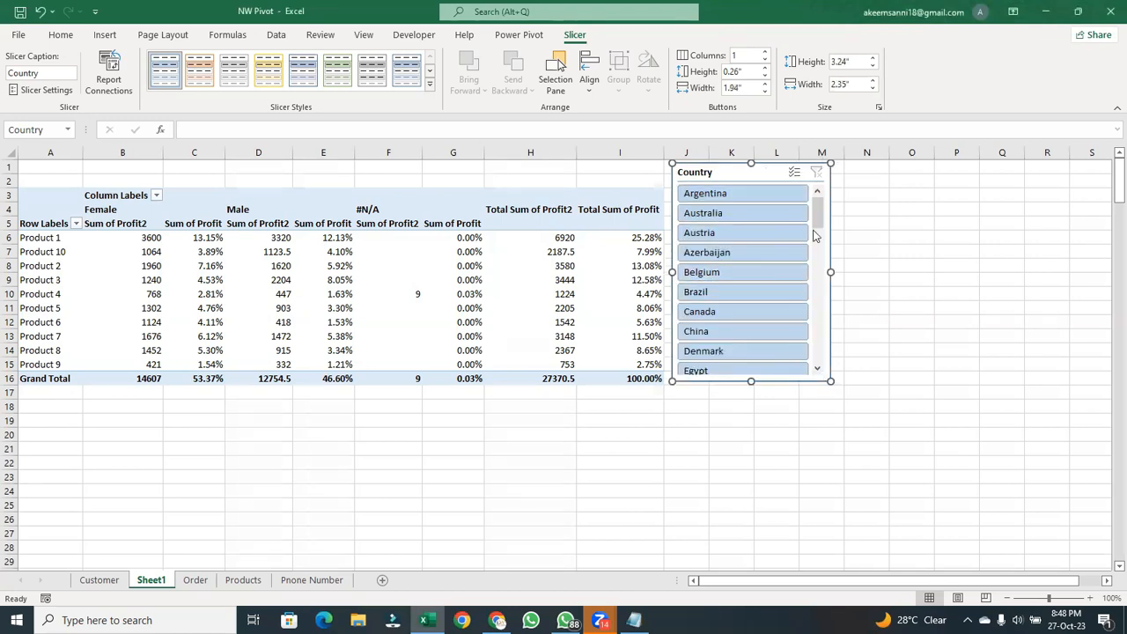
- Filter the PivotTable with the Country slicer by UAE and UK together, by South Africa, and by South Korea in turn
{"action": "left_click_drag", "start_coordinate": [817, 213], "coordinate": [803, 336]}
{"action": "left_click_drag", "start_coordinate": [803, 335], "coordinate": [811, 356]}
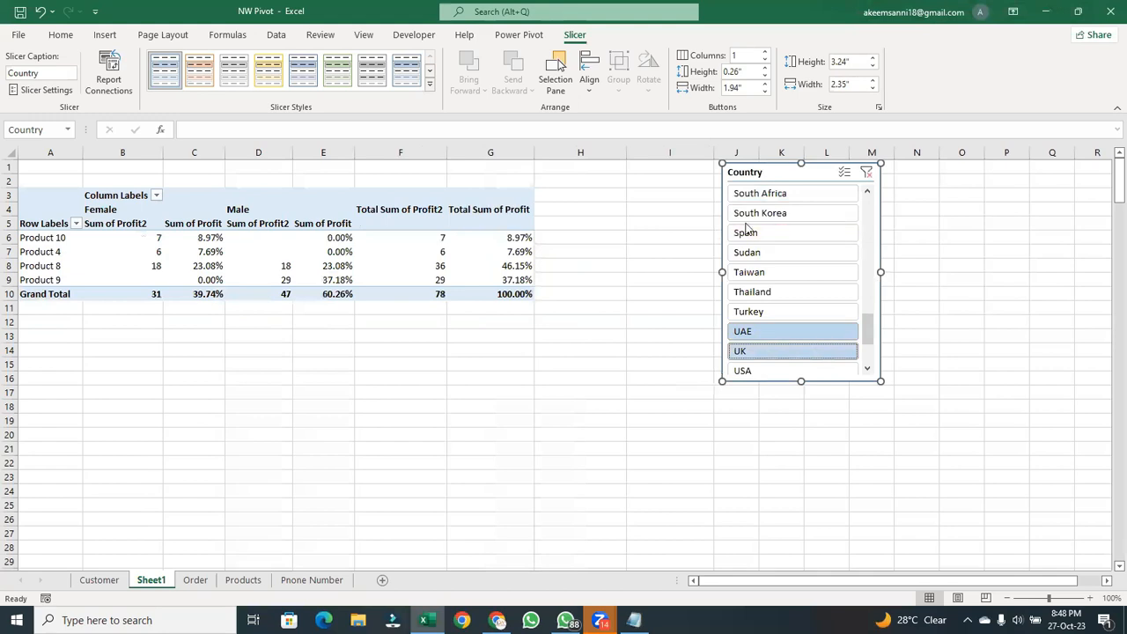
{"action": "left_click", "coordinate": [787, 199]}
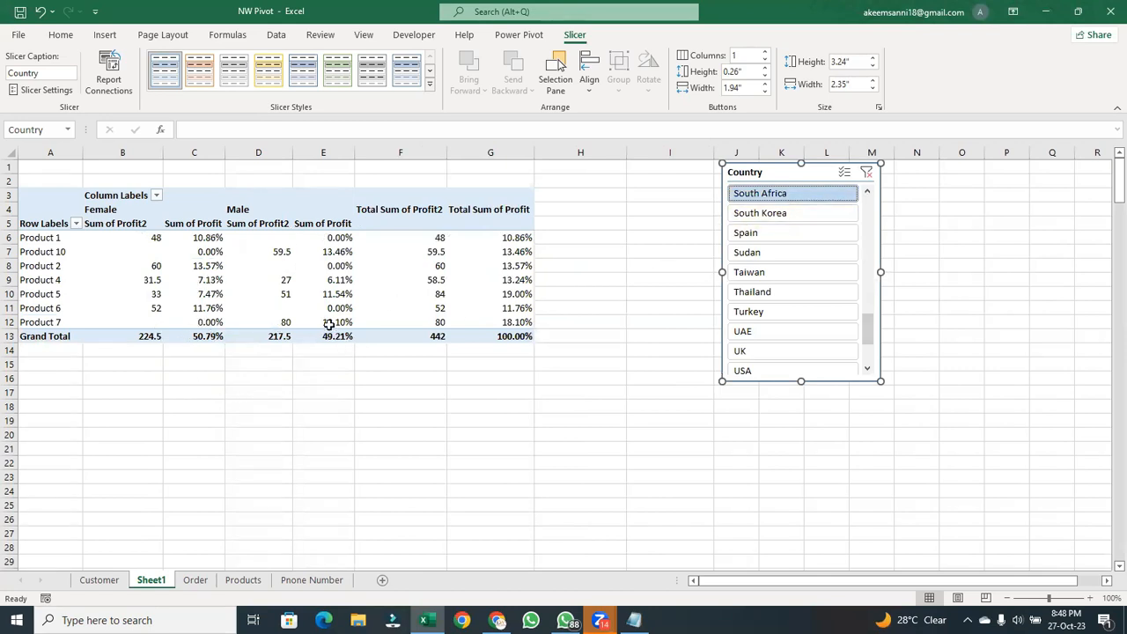
{"action": "left_click", "coordinate": [796, 216]}
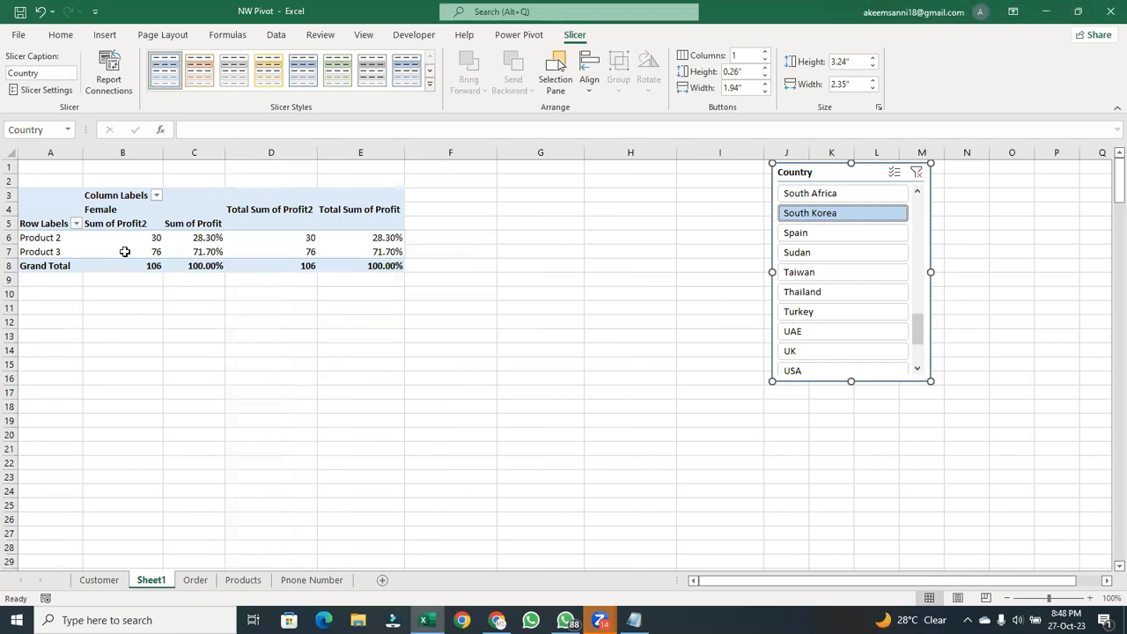
- Compare the profits of Product 2 and Product 3 for female customers in South Korea
{"action": "left_click", "coordinate": [149, 236]}
{"action": "left_click", "coordinate": [145, 250]}
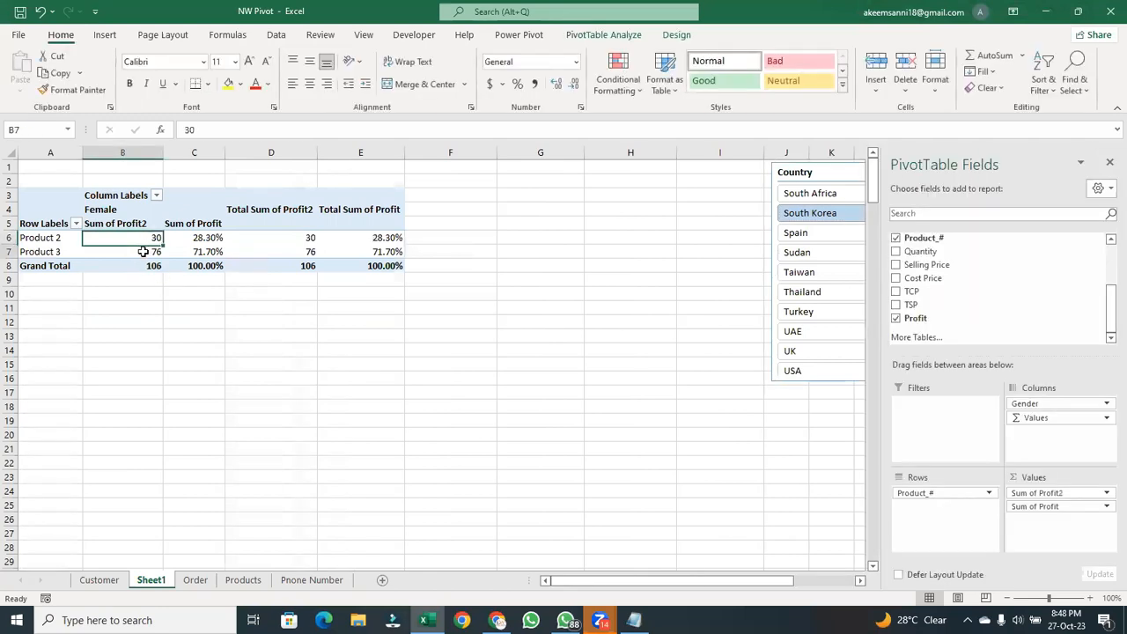
{"action": "left_click", "coordinate": [148, 237]}
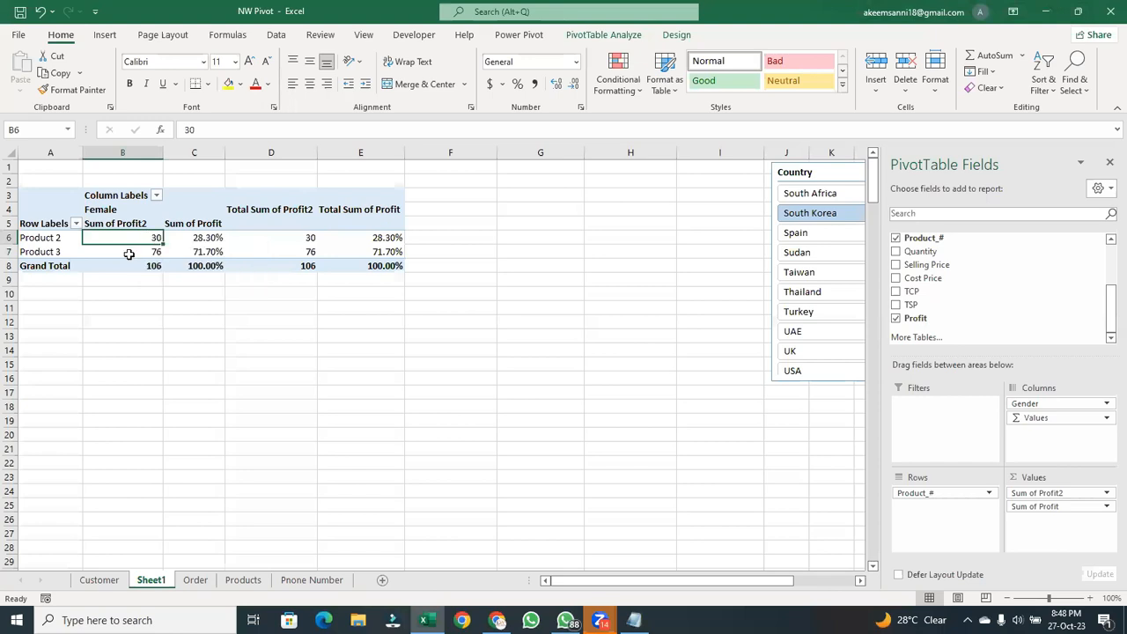
{"action": "left_click", "coordinate": [126, 252]}
{"action": "left_click", "coordinate": [140, 236]}
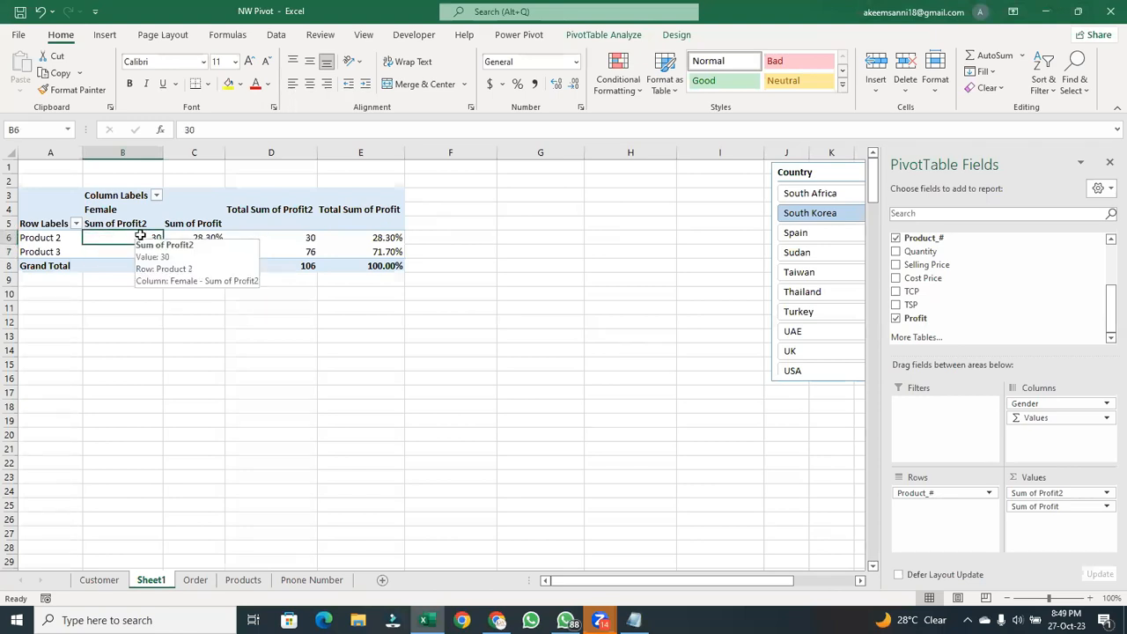
{"action": "left_click", "coordinate": [53, 237]}
{"action": "left_click", "coordinate": [44, 254]}
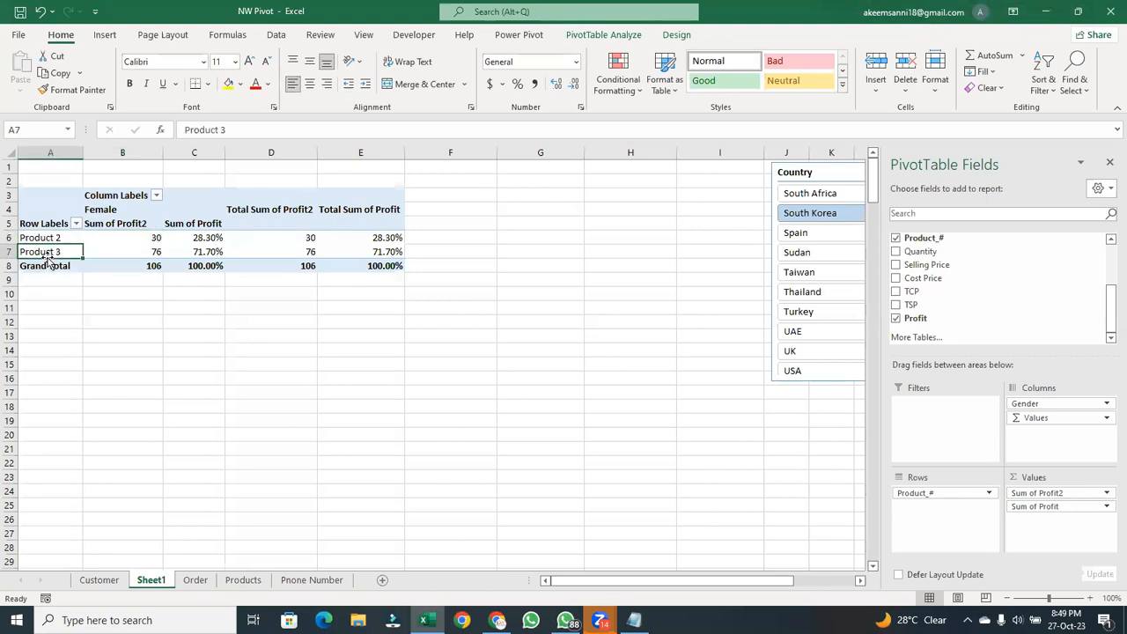
- Move the Country slicer closer to the PivotTable and review the Product 2 row label
{"action": "left_click_drag", "start_coordinate": [797, 173], "coordinate": [569, 192]}
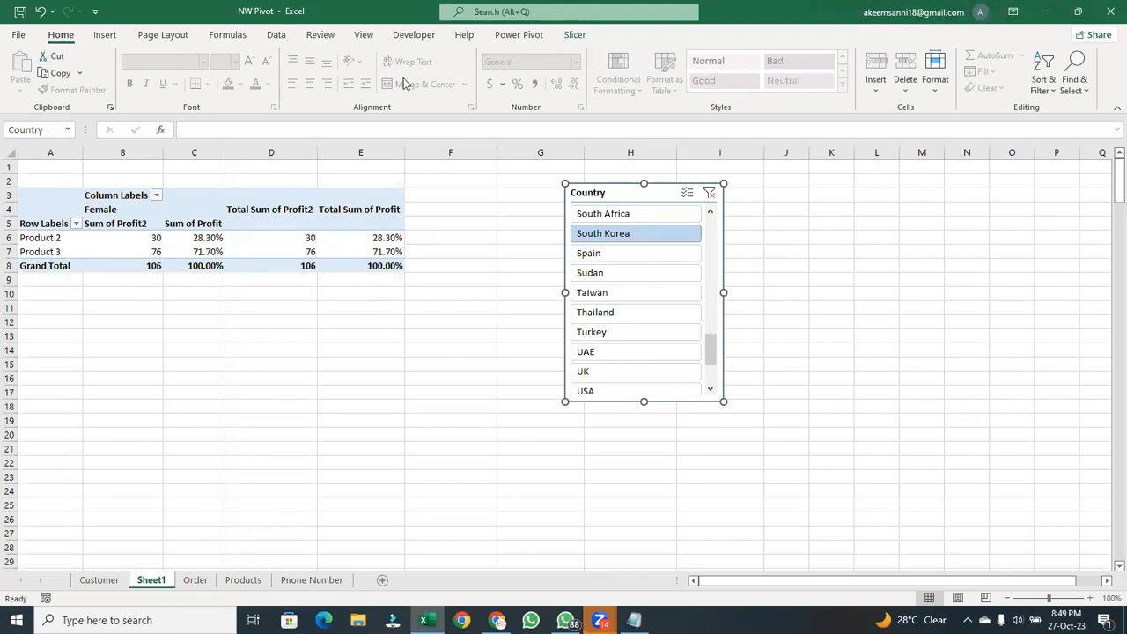
{"action": "mouse_move", "coordinate": [90, 239]}
{"action": "left_click", "coordinate": [49, 248]}
{"action": "left_click", "coordinate": [48, 238]}
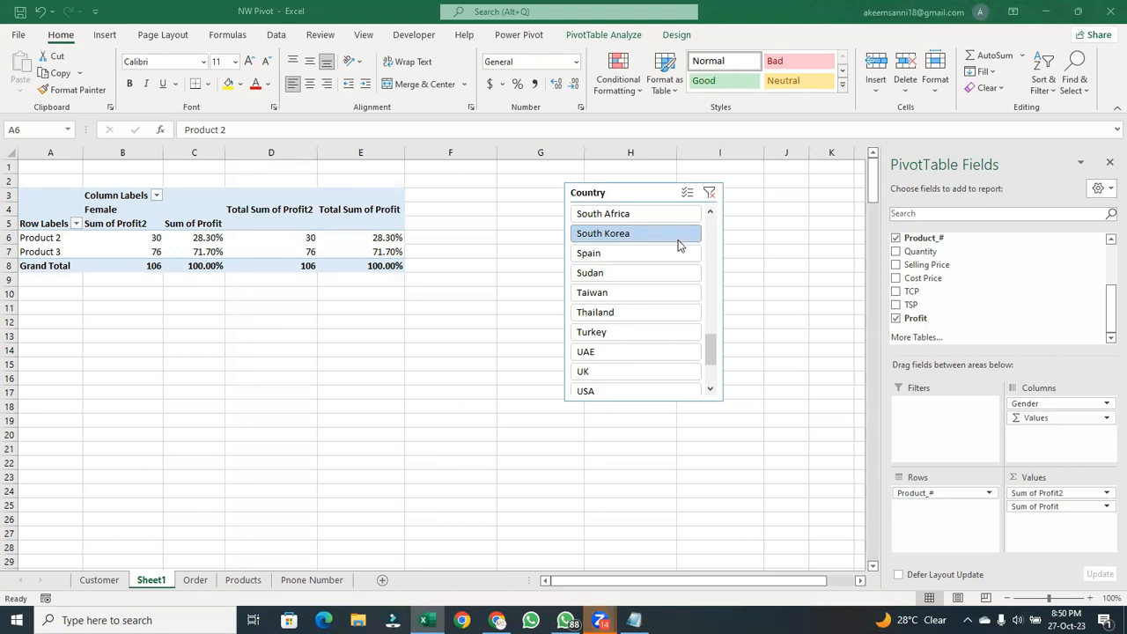
- Clear the Country slicer's filter and delete the slicer from the sheet
{"action": "left_click", "coordinate": [710, 193]}
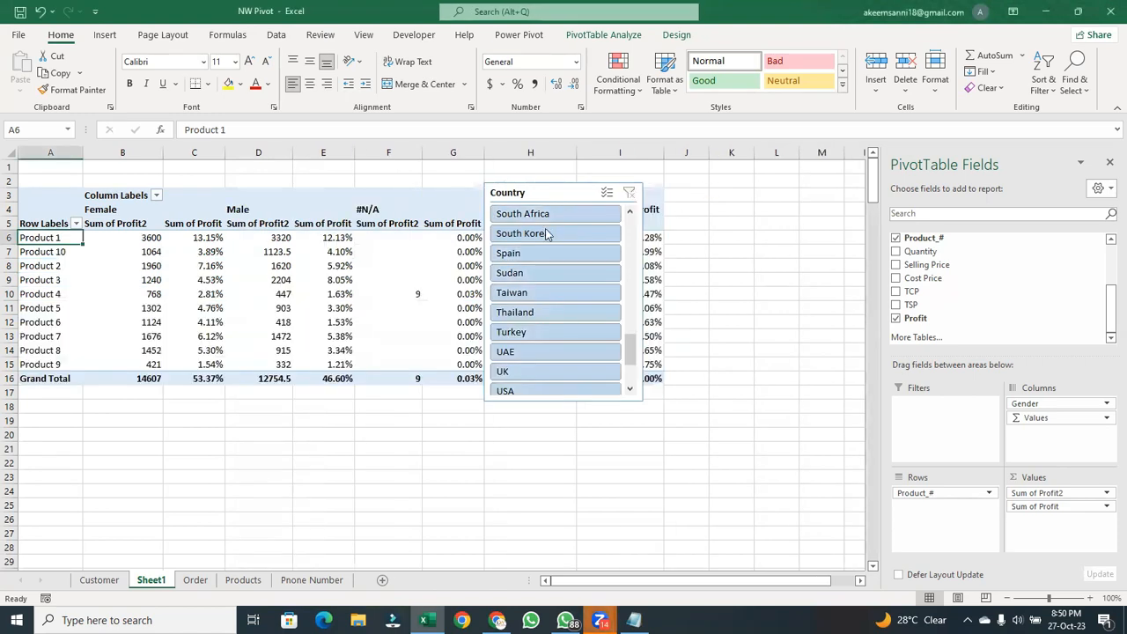
{"action": "left_click", "coordinate": [640, 195]}
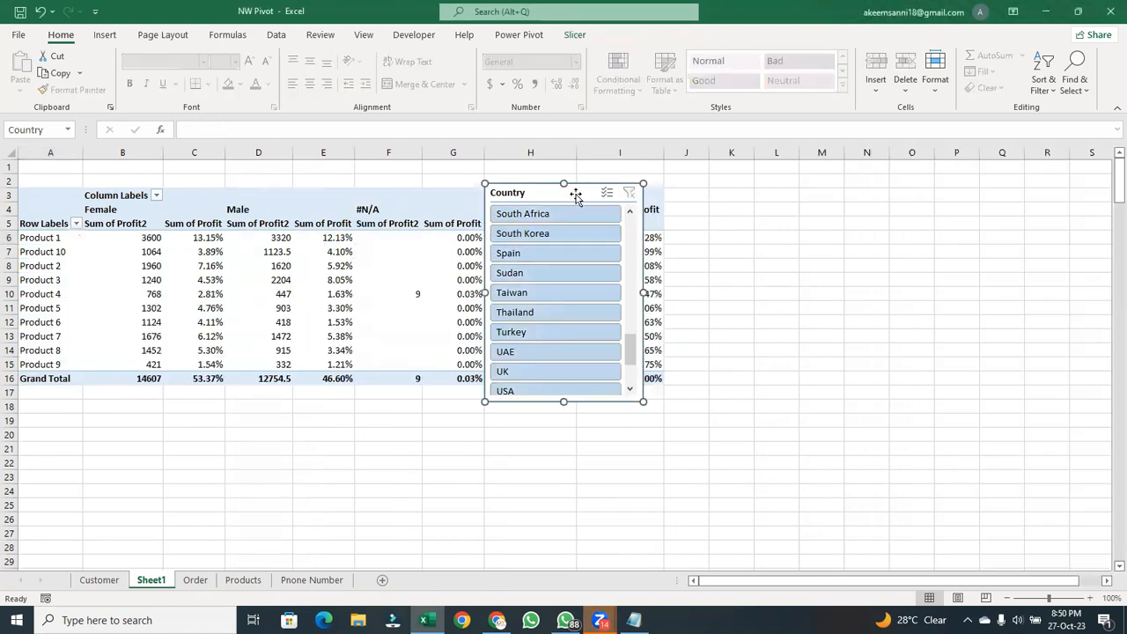
{"action": "key", "text": "Delete"}
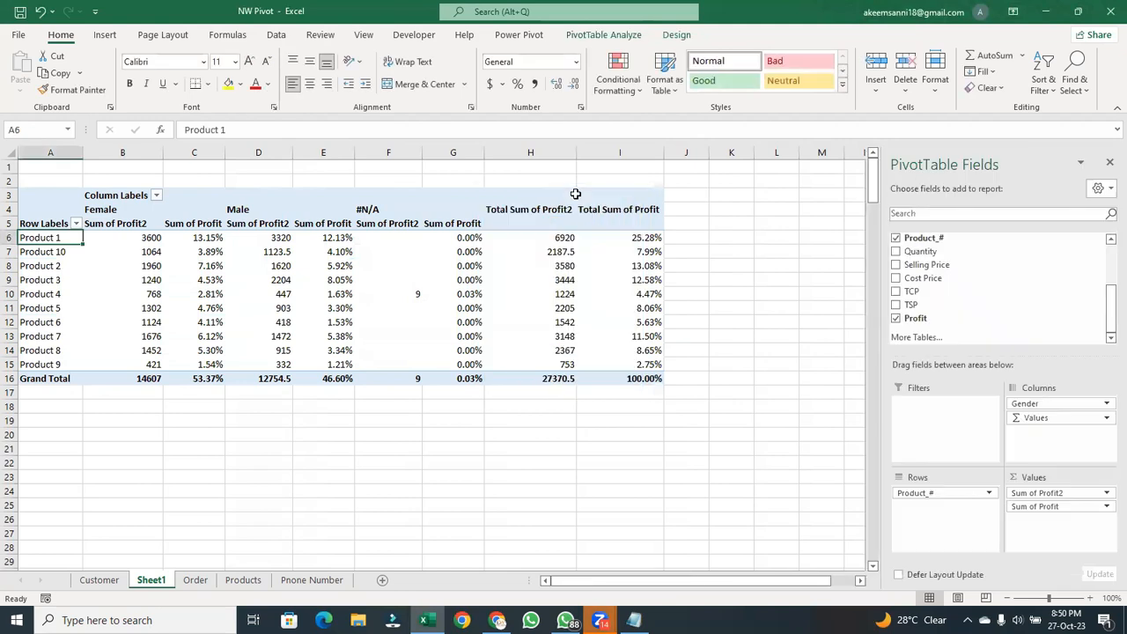
- Insert a Country slicer for the PivotTable once more and delete it again
{"action": "left_click", "coordinate": [386, 282]}
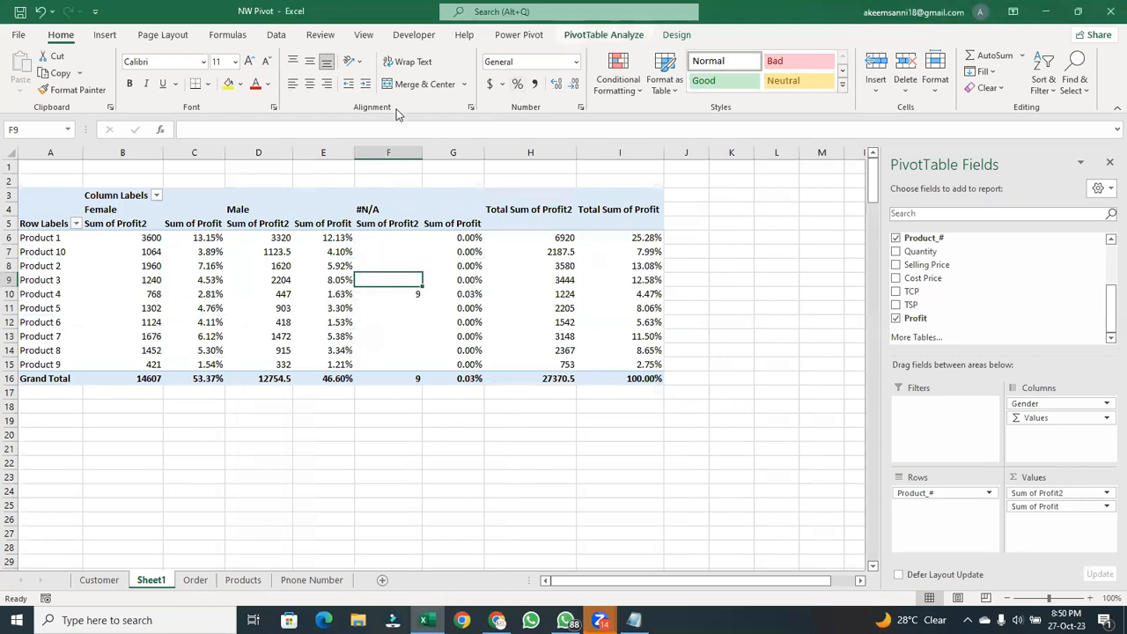
{"action": "left_click", "coordinate": [604, 36]}
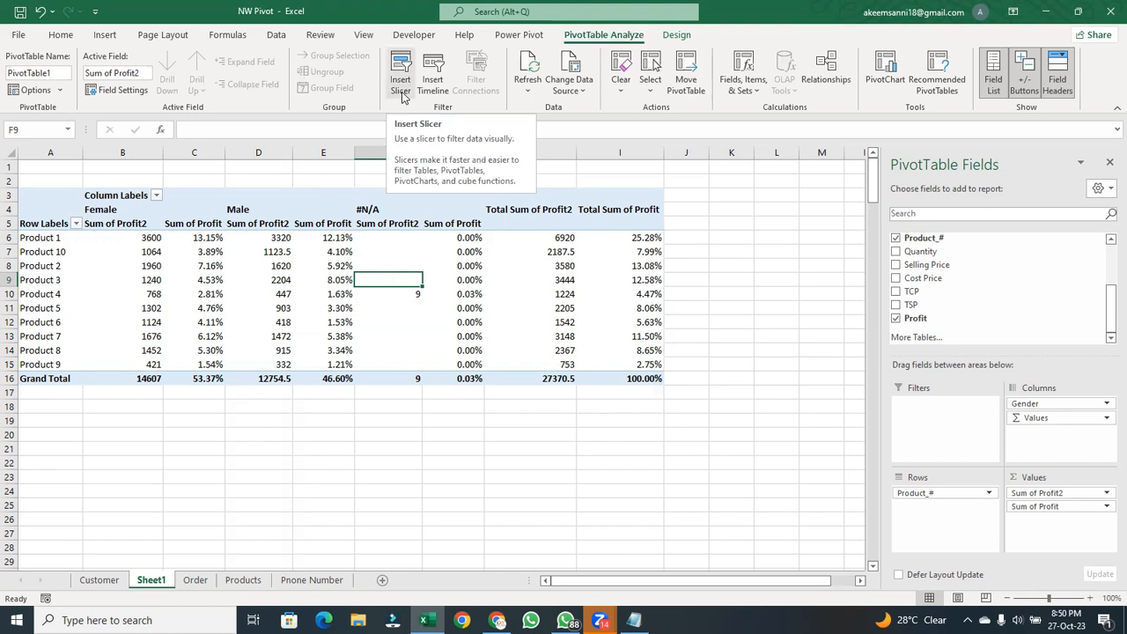
{"action": "left_click", "coordinate": [400, 83]}
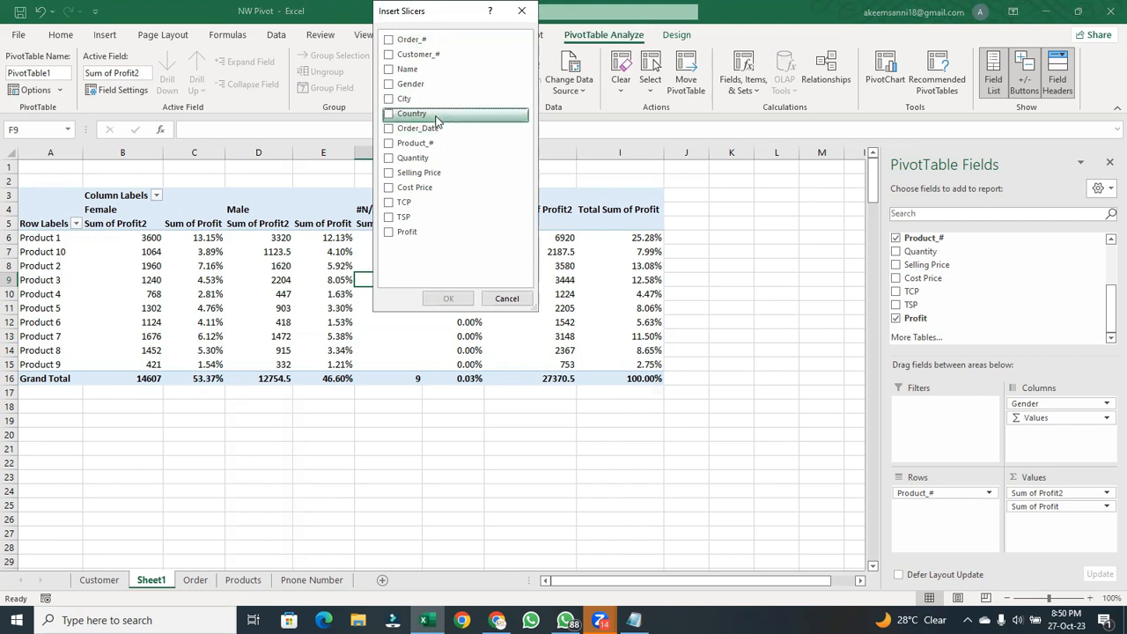
{"action": "left_click", "coordinate": [399, 119]}
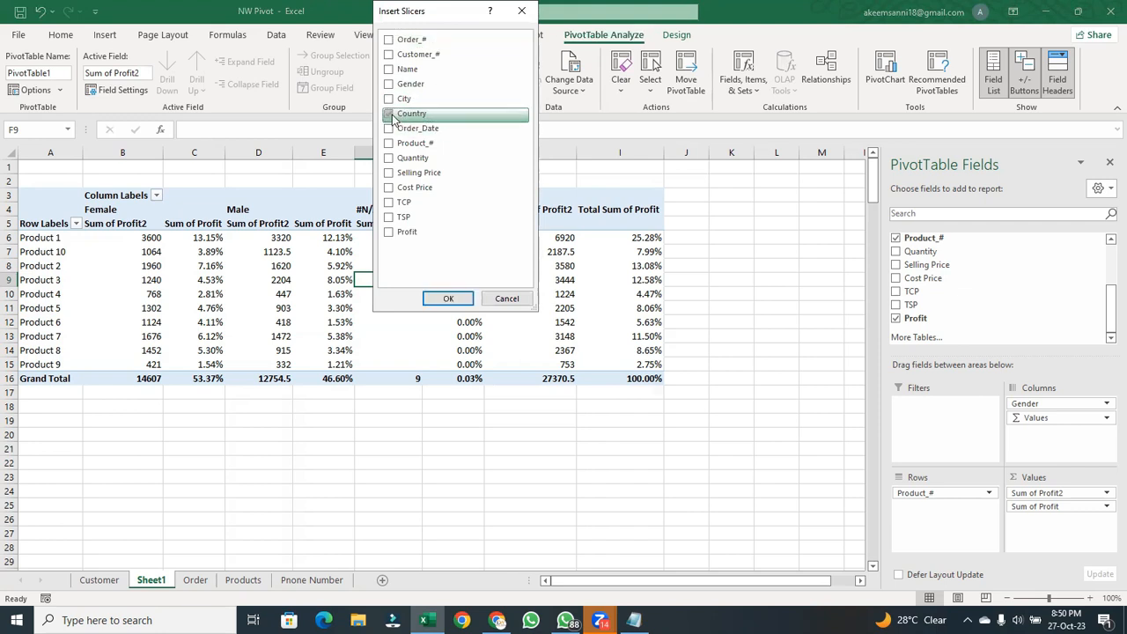
{"action": "left_click", "coordinate": [449, 298]}
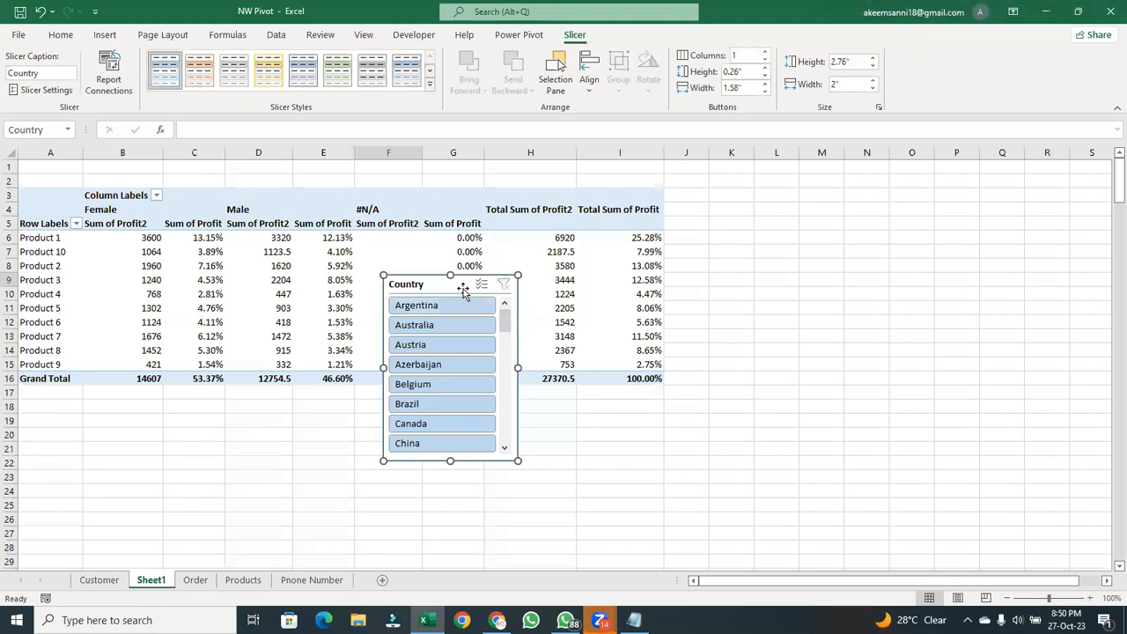
{"action": "key", "text": "Delete"}
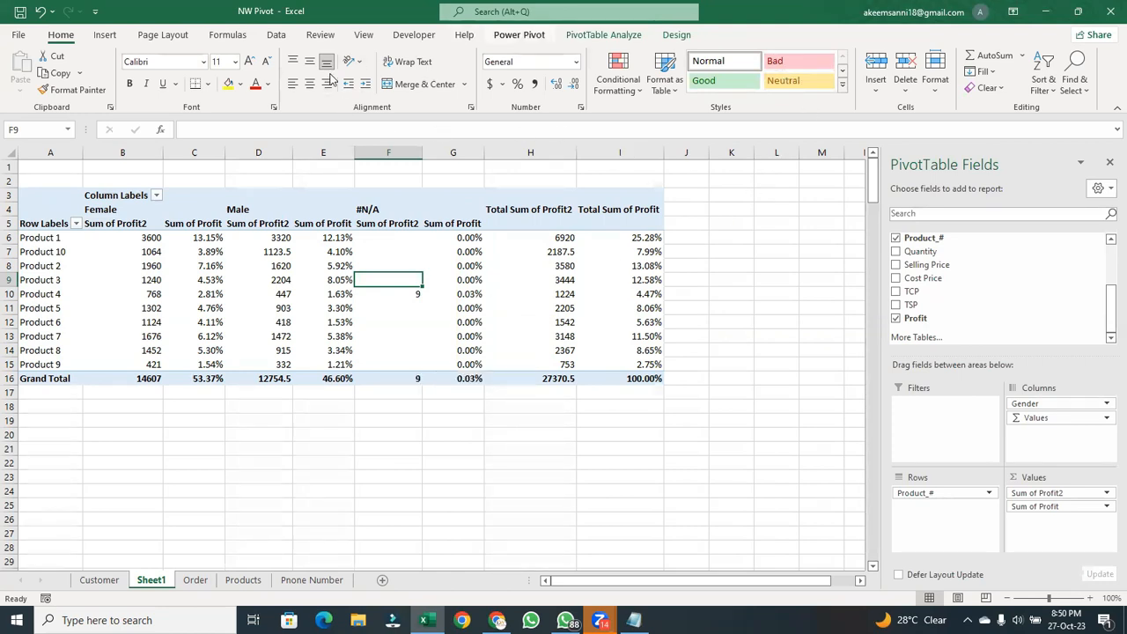
- Insert an Order_Date timeline for the PivotTable and place it just below the Grand Total row
{"action": "left_click", "coordinate": [604, 35]}
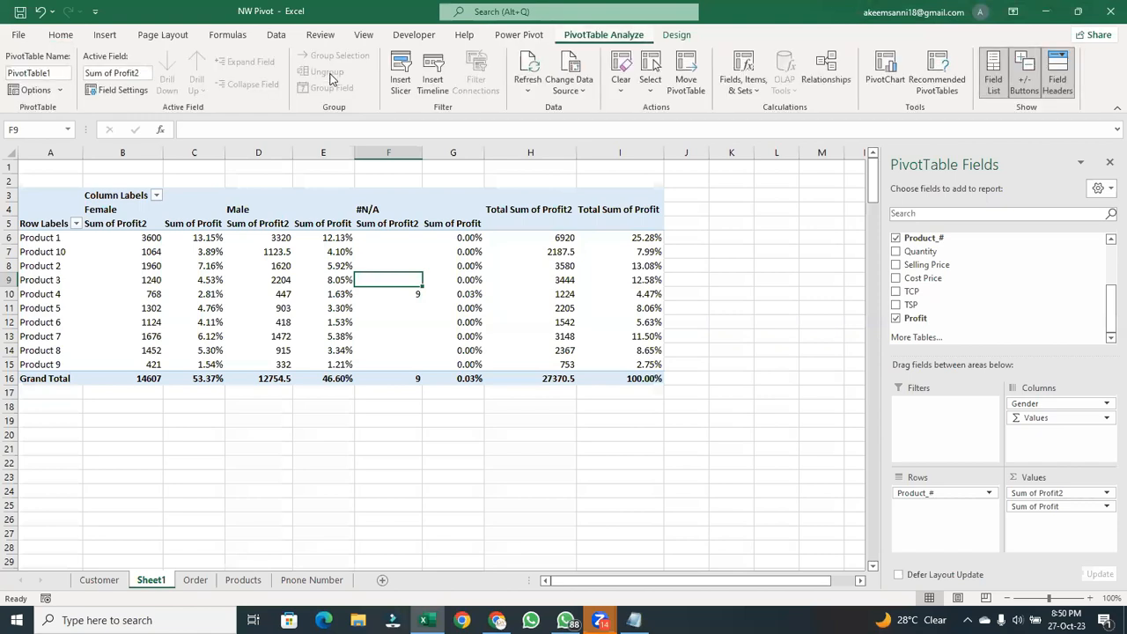
{"action": "left_click", "coordinate": [437, 90]}
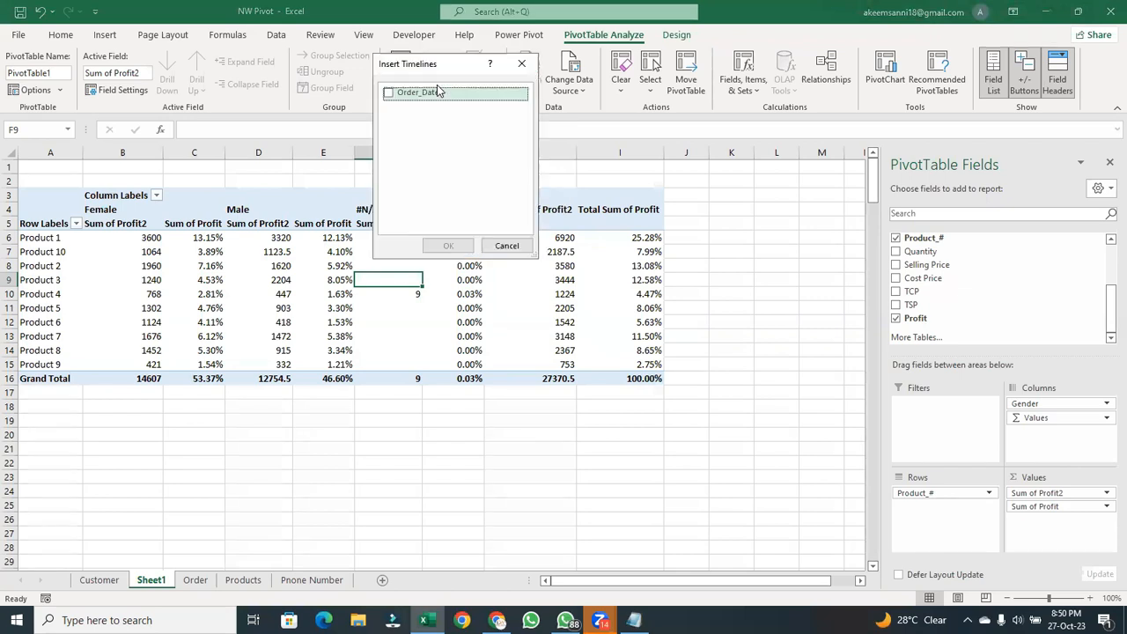
{"action": "left_click", "coordinate": [388, 95]}
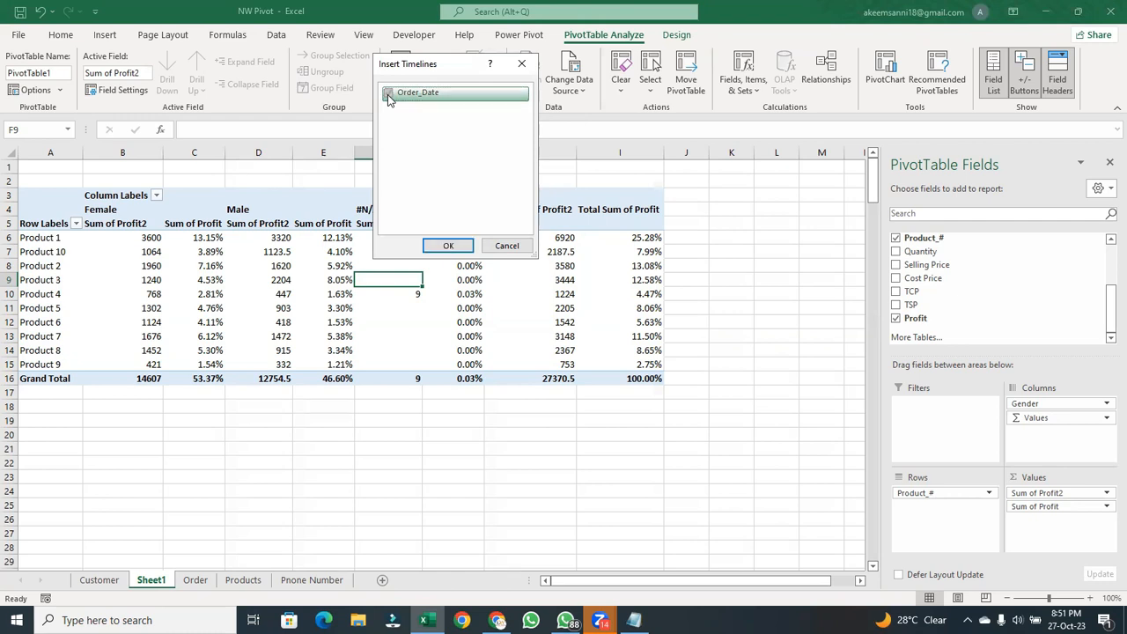
{"action": "left_click", "coordinate": [448, 246]}
{"action": "left_click_drag", "start_coordinate": [428, 248], "coordinate": [428, 408]}
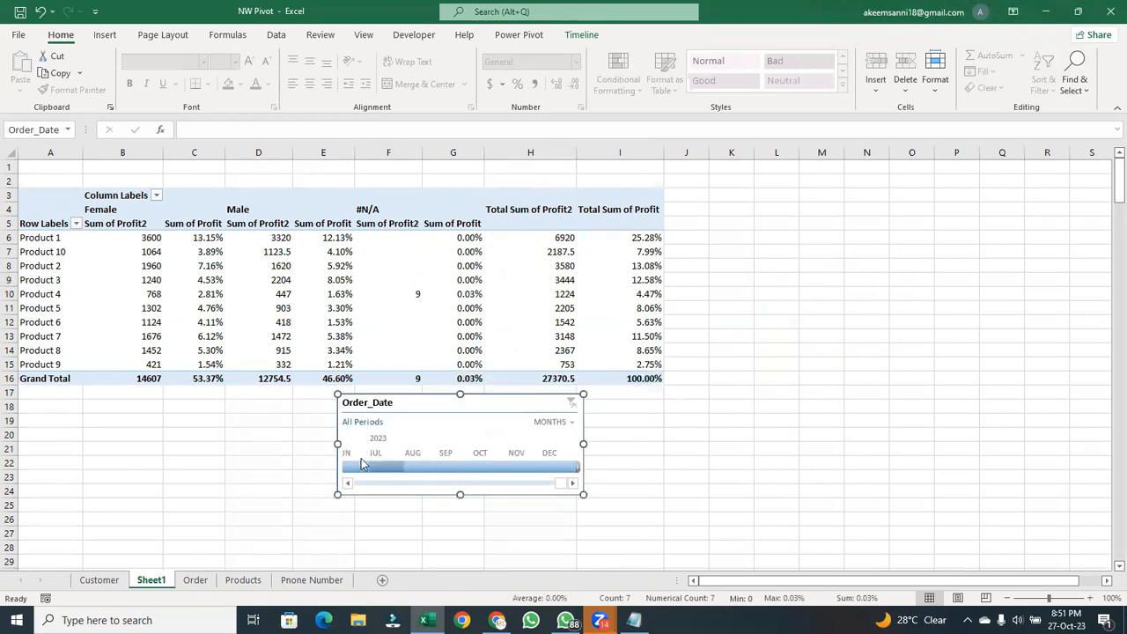
- Filter the PivotTable to January 2010 with the Order_Date timeline
{"action": "left_click", "coordinate": [348, 484]}
{"action": "left_click", "coordinate": [349, 483]}
{"action": "left_click", "coordinate": [350, 484]}
{"action": "left_click", "coordinate": [349, 483]}
{"action": "left_click", "coordinate": [349, 484]}
{"action": "left_click", "coordinate": [350, 484]}
{"action": "left_click", "coordinate": [349, 483]}
{"action": "left_click", "coordinate": [349, 483]}
{"action": "left_click", "coordinate": [348, 483]}
{"action": "left_click", "coordinate": [348, 483]}
{"action": "left_click", "coordinate": [349, 484]}
{"action": "left_click", "coordinate": [349, 483]}
{"action": "left_click", "coordinate": [349, 484]}
{"action": "left_click", "coordinate": [349, 483]}
{"action": "left_click_drag", "start_coordinate": [498, 483], "coordinate": [345, 483]}
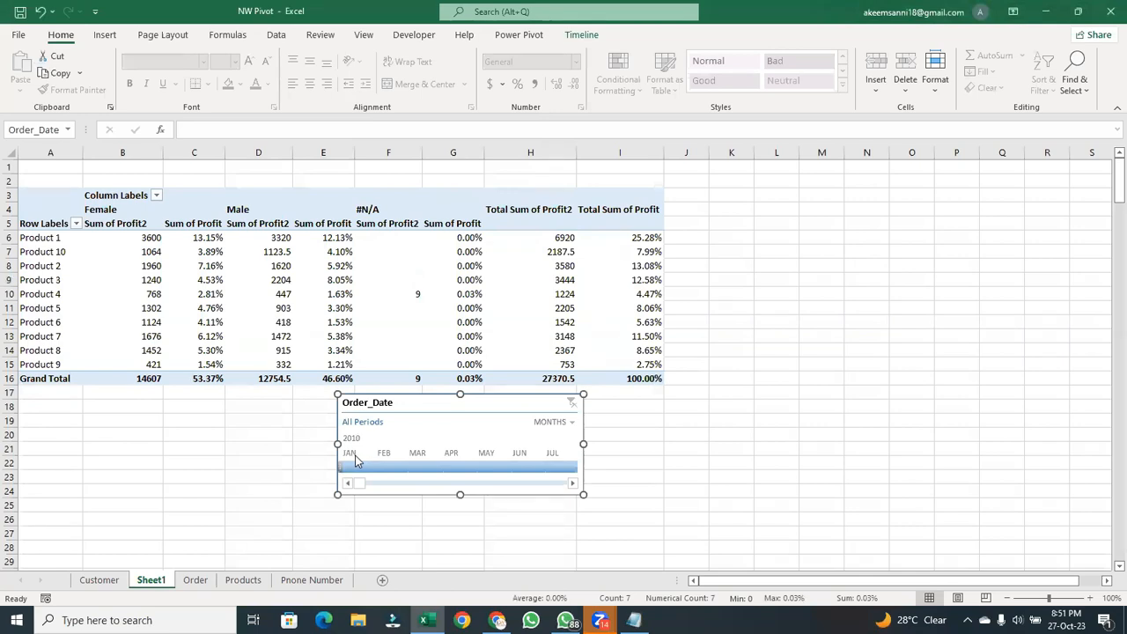
{"action": "left_click", "coordinate": [356, 458]}
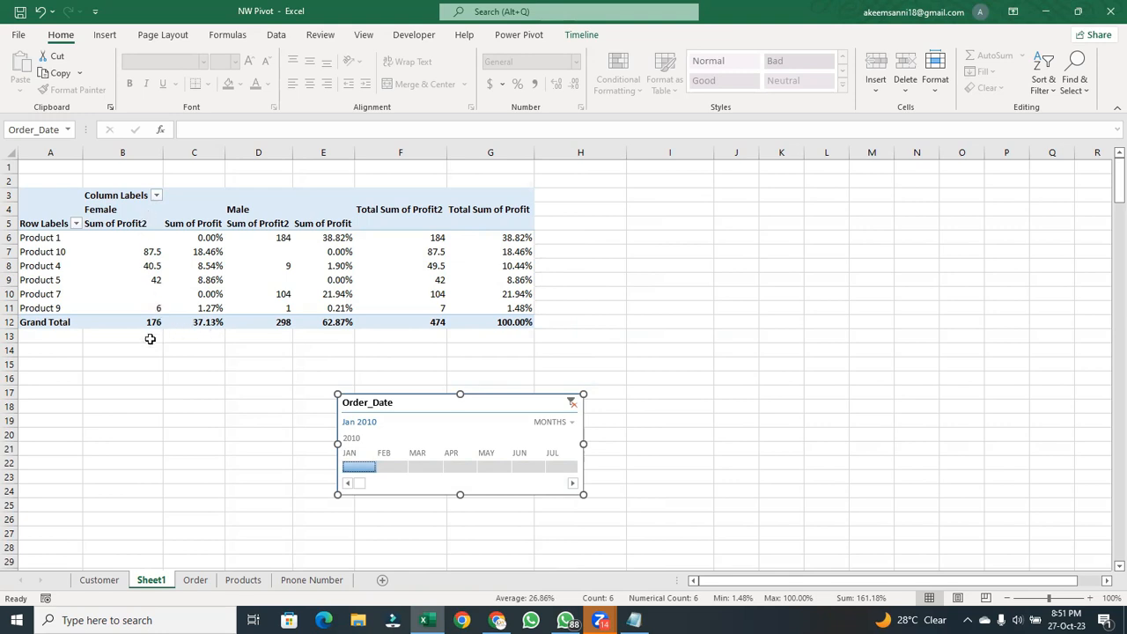
- Extract the order records behind the Female grand total of Sum of Profit2 onto a new sheet
{"action": "mouse_move", "coordinate": [153, 323]}
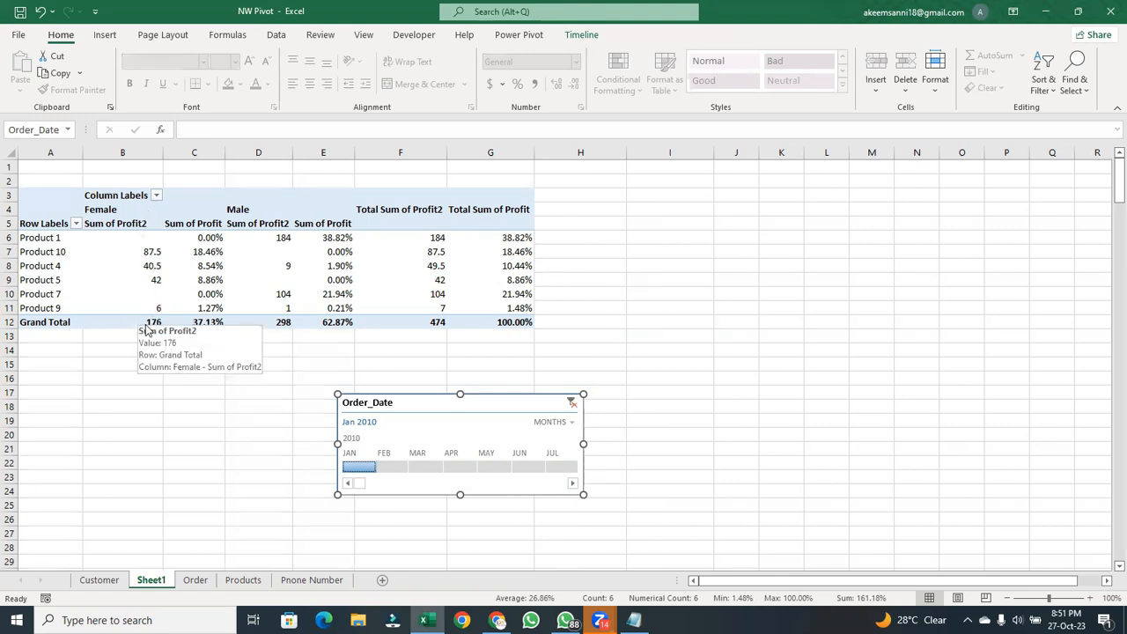
{"action": "left_click", "coordinate": [137, 324]}
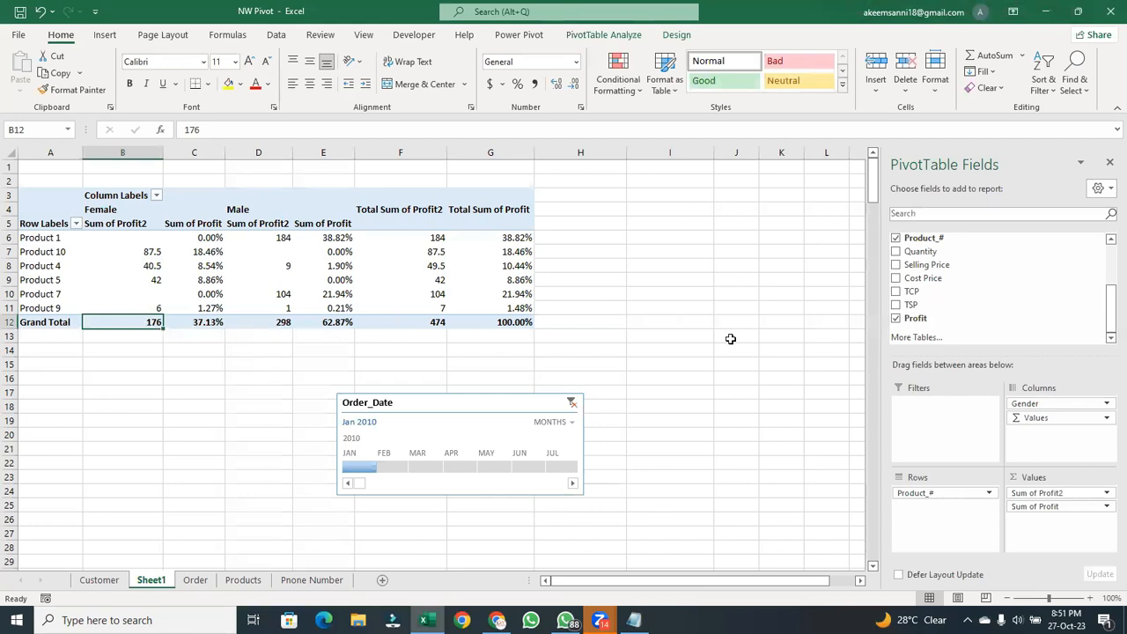
{"action": "key", "text": "alt+Tab"}
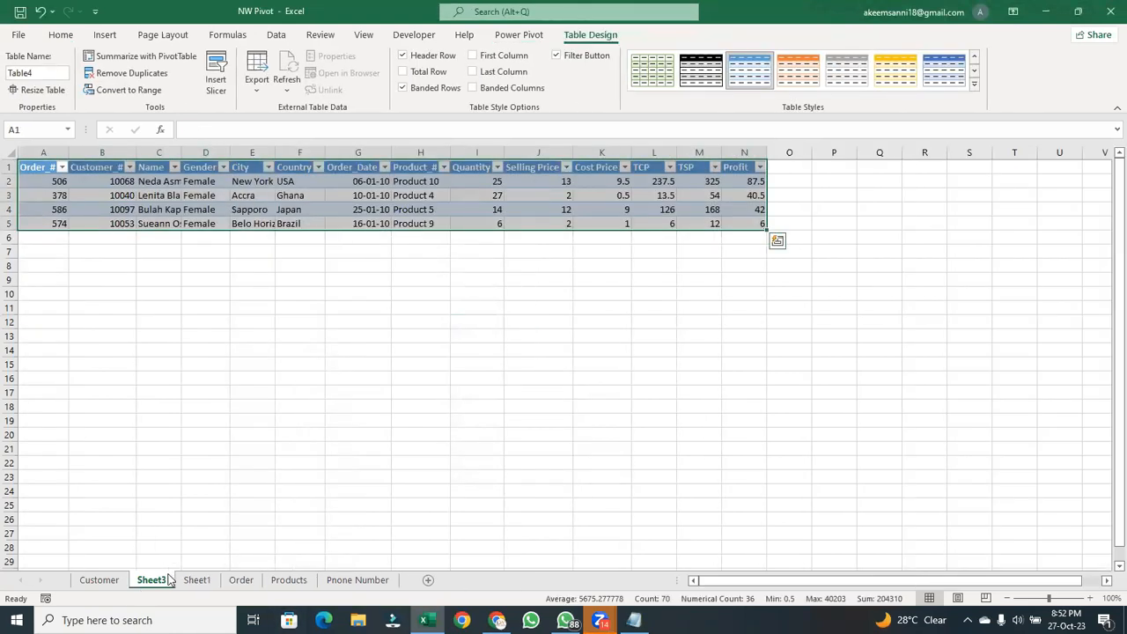
- Delete the sheet holding the extracted order records and confirm its permanent removal
{"action": "right_click", "coordinate": [169, 579]}
{"action": "left_click", "coordinate": [246, 398]}
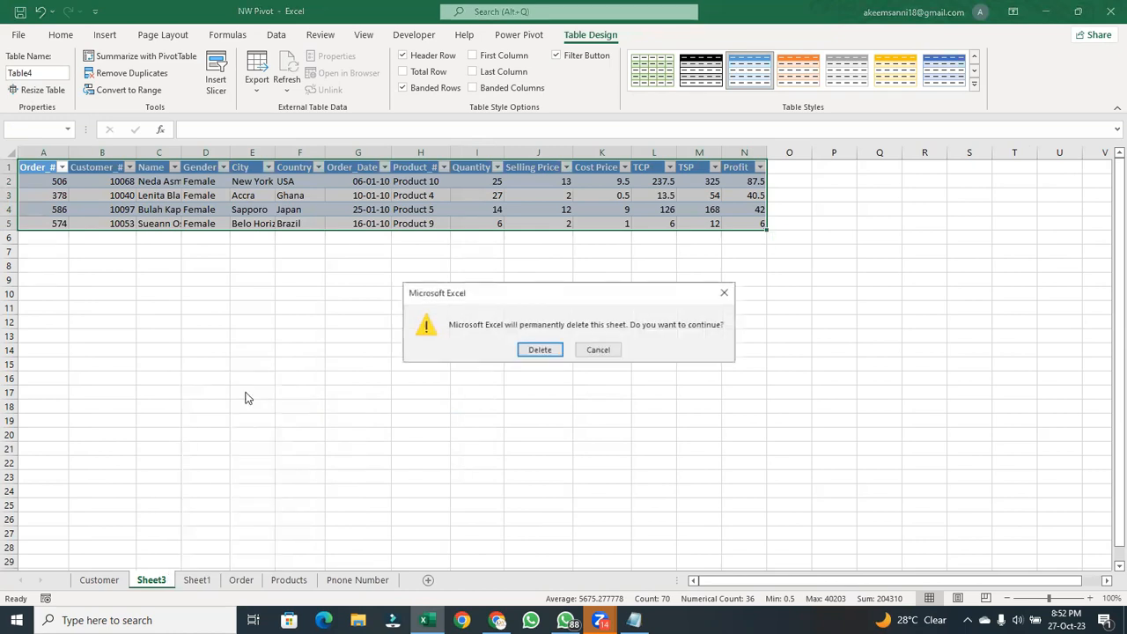
{"action": "left_click", "coordinate": [540, 349]}
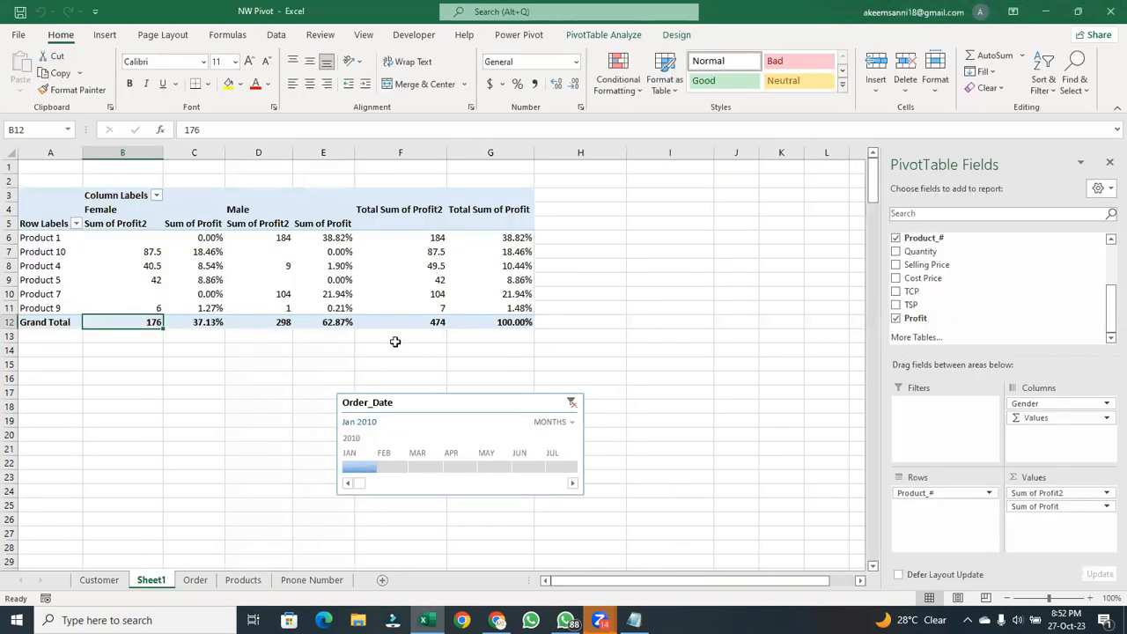
- Compare the Male and Female column groups, and filter the Order_Date timeline to February 2010, followed by March 2010
{"action": "left_click", "coordinate": [250, 208]}
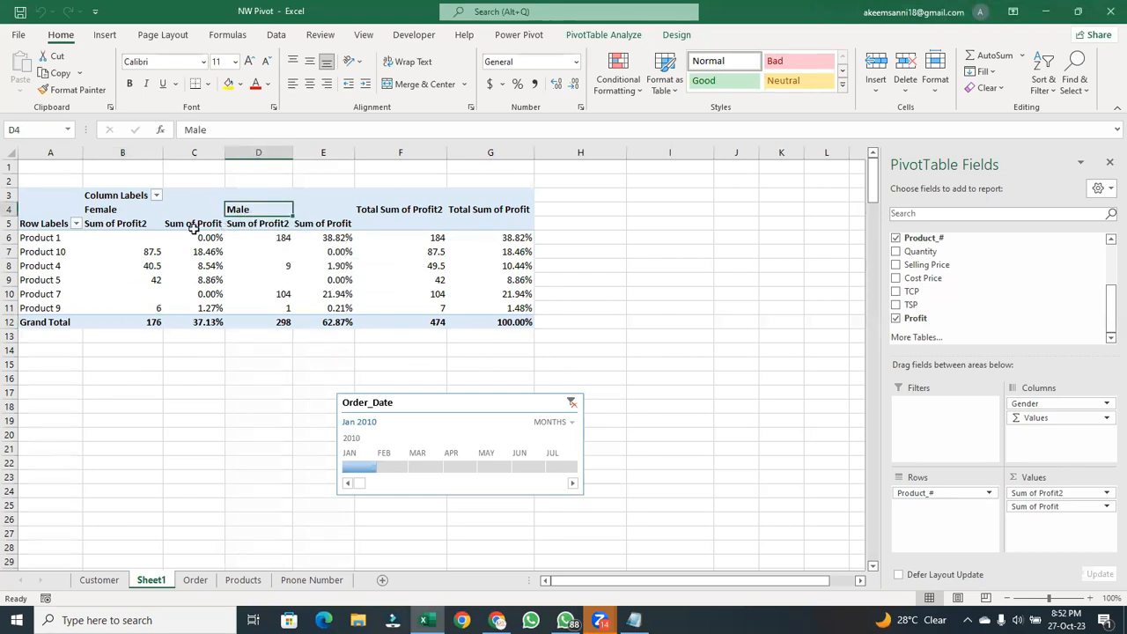
{"action": "left_click", "coordinate": [108, 205]}
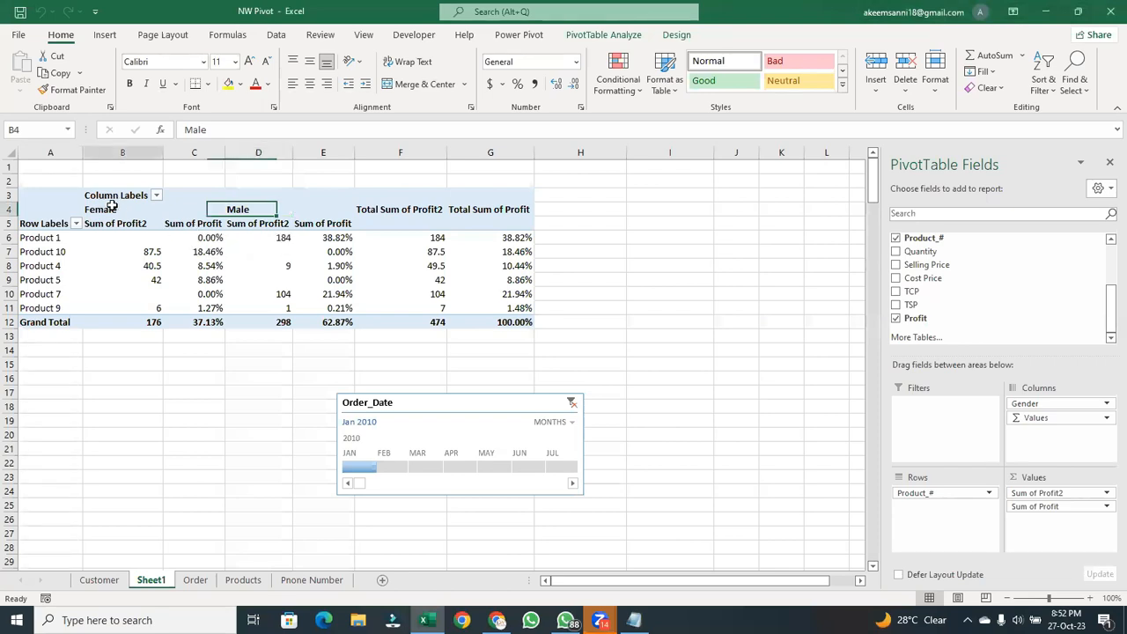
{"action": "left_click", "coordinate": [231, 212]}
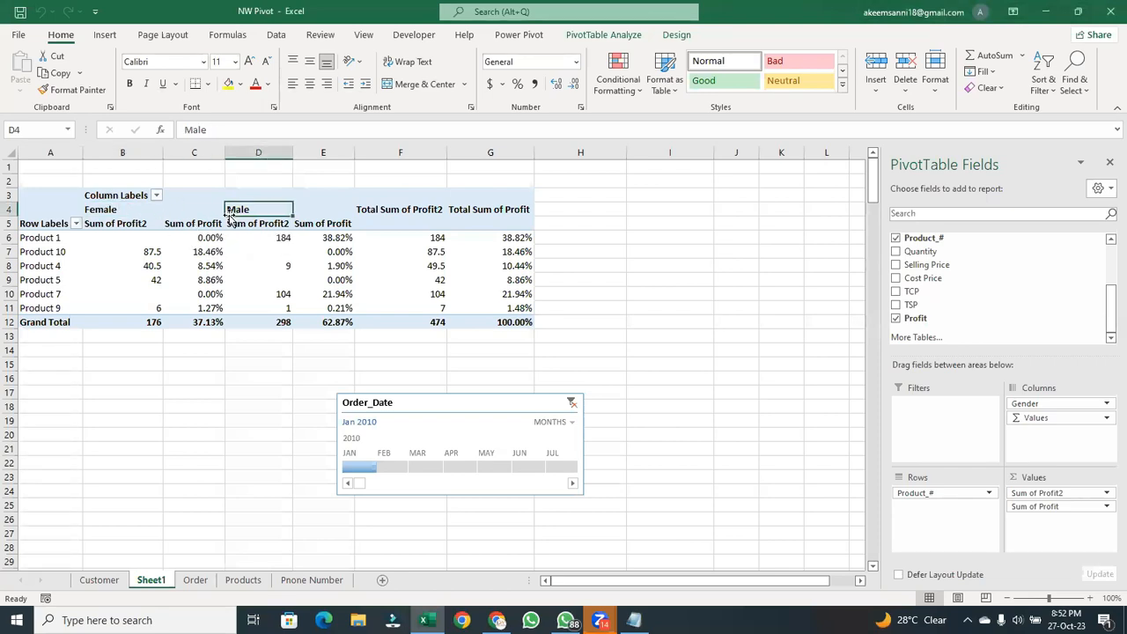
{"action": "left_click", "coordinate": [123, 210]}
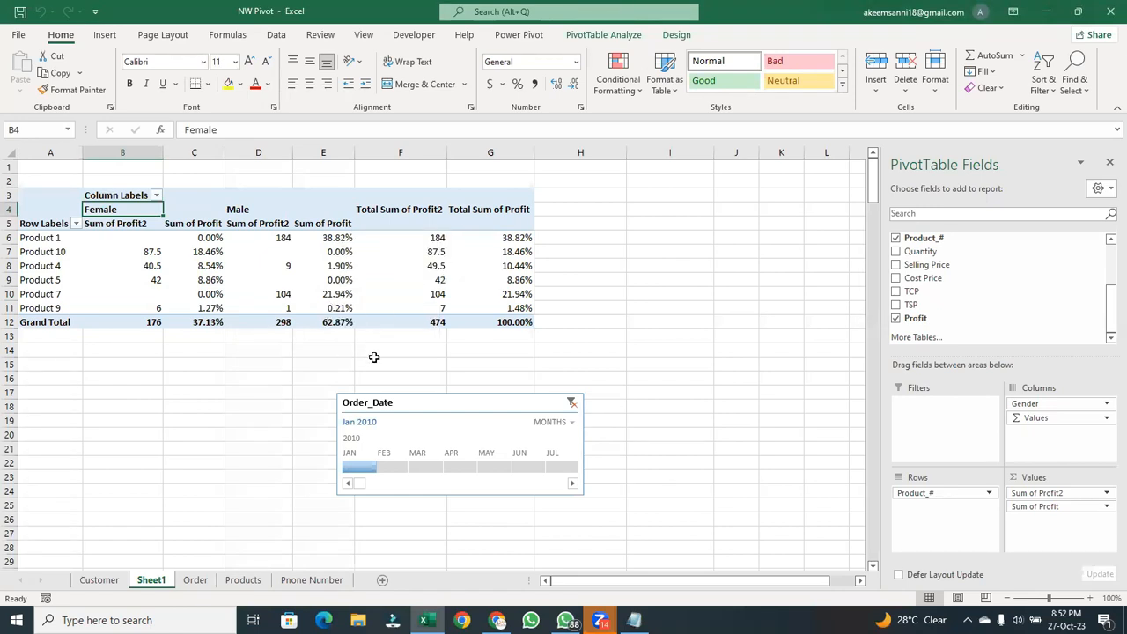
{"action": "left_click", "coordinate": [389, 471]}
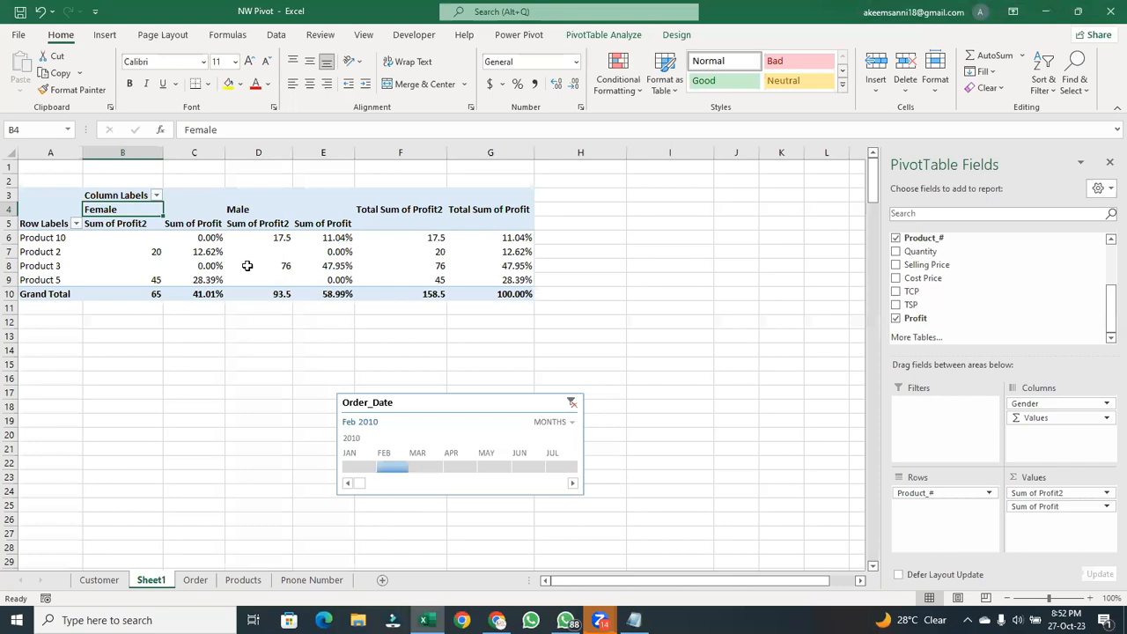
{"action": "left_click", "coordinate": [418, 467]}
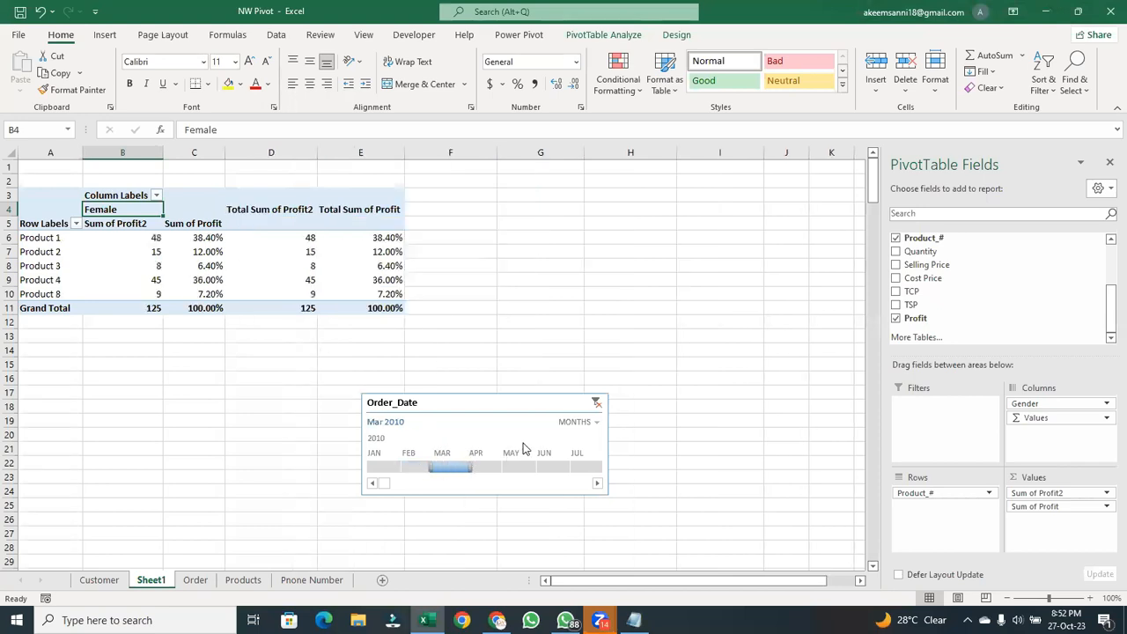
- Clear the Order_Date timeline's filter and delete the timeline from the sheet
{"action": "left_click", "coordinate": [597, 402]}
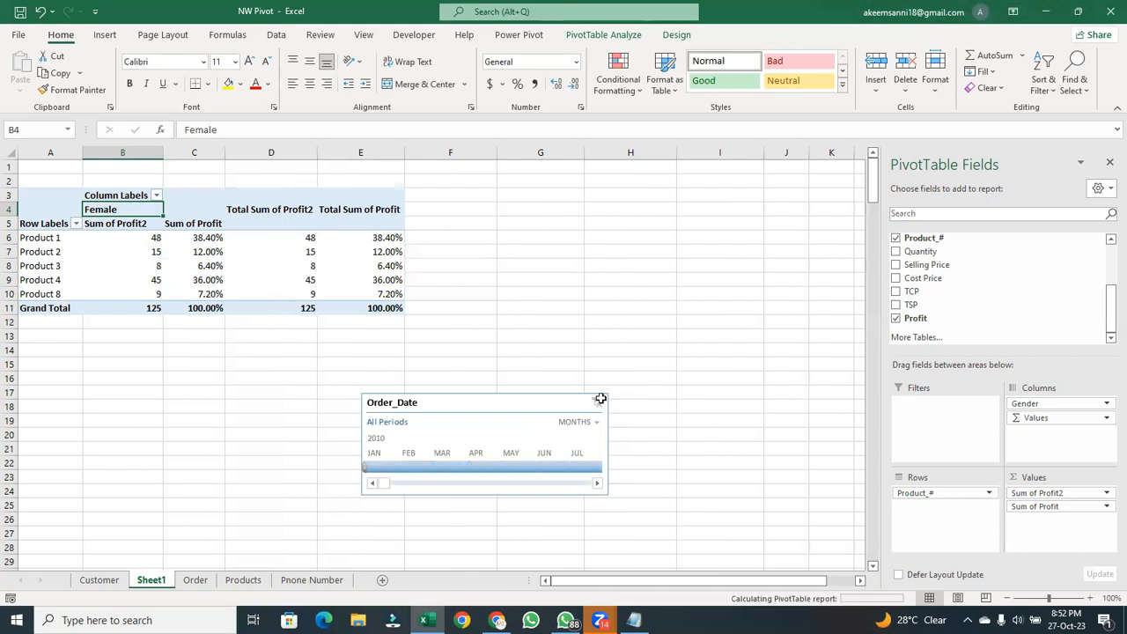
{"action": "left_click", "coordinate": [477, 410]}
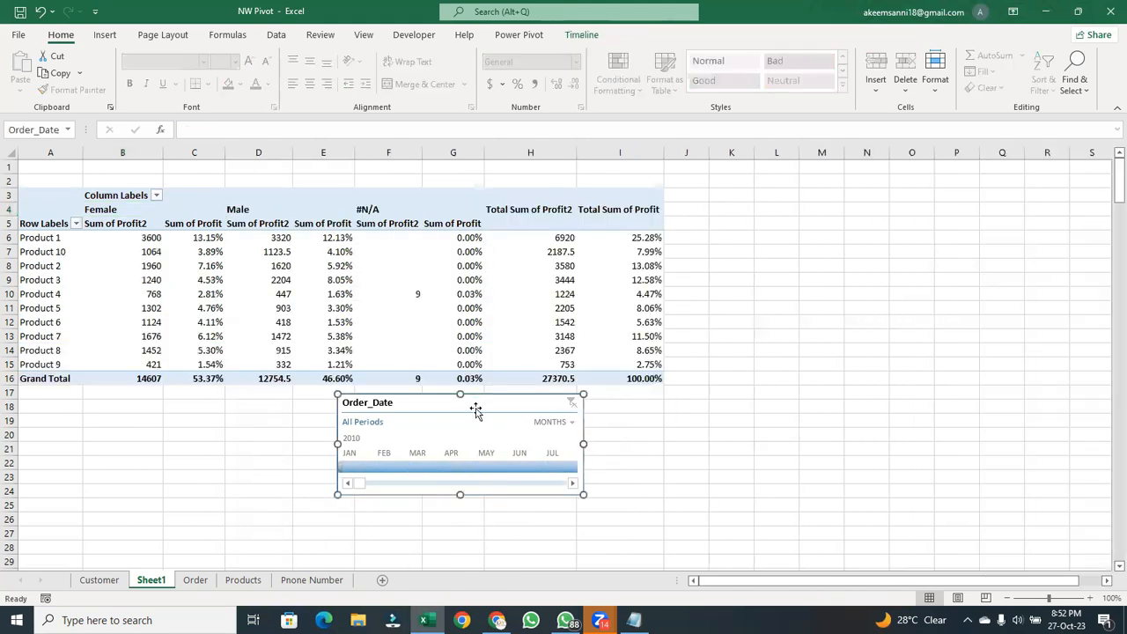
{"action": "key", "text": "Delete"}
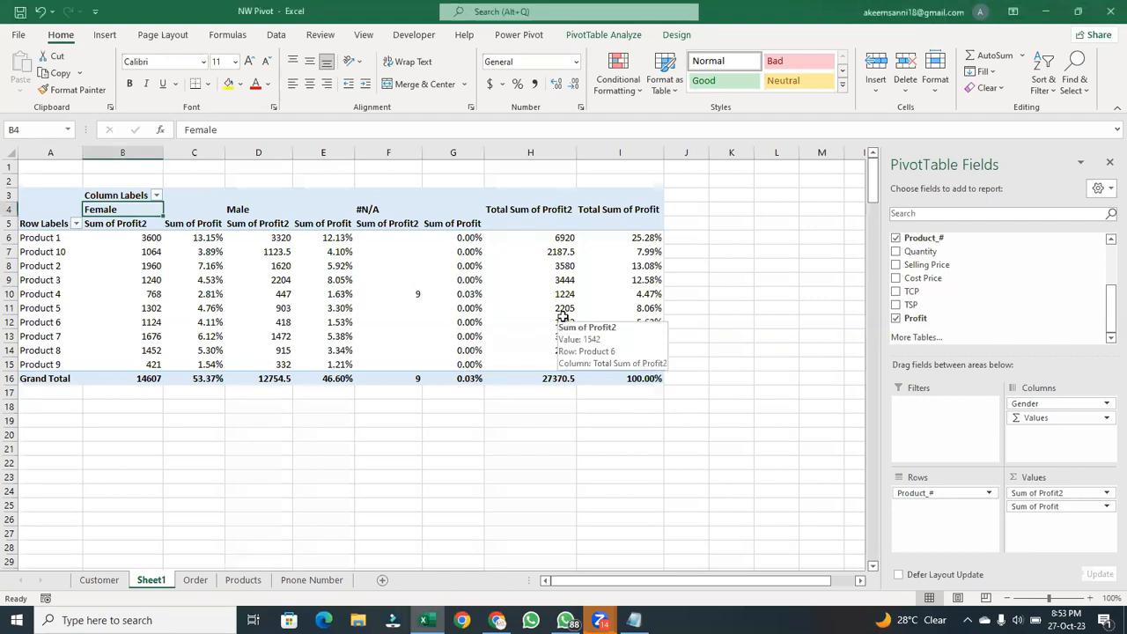
- Examine Product 6's total profit, Product 2's male, female and #N/A figures, and the total profits of the first three listed products
{"action": "left_click", "coordinate": [564, 324]}
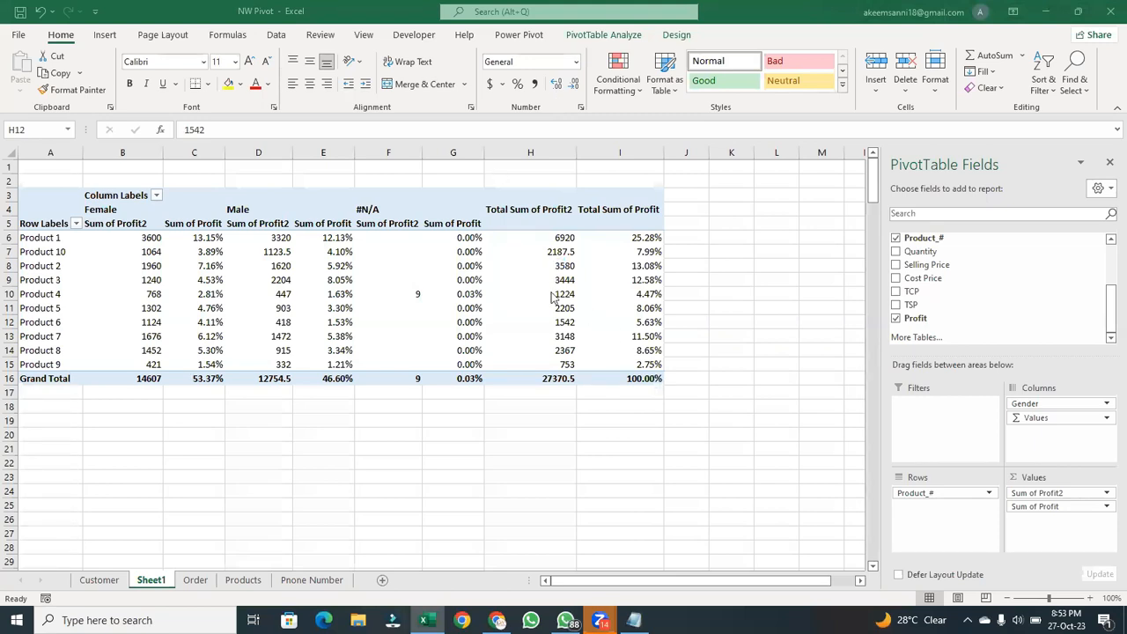
{"action": "left_click", "coordinate": [507, 276]}
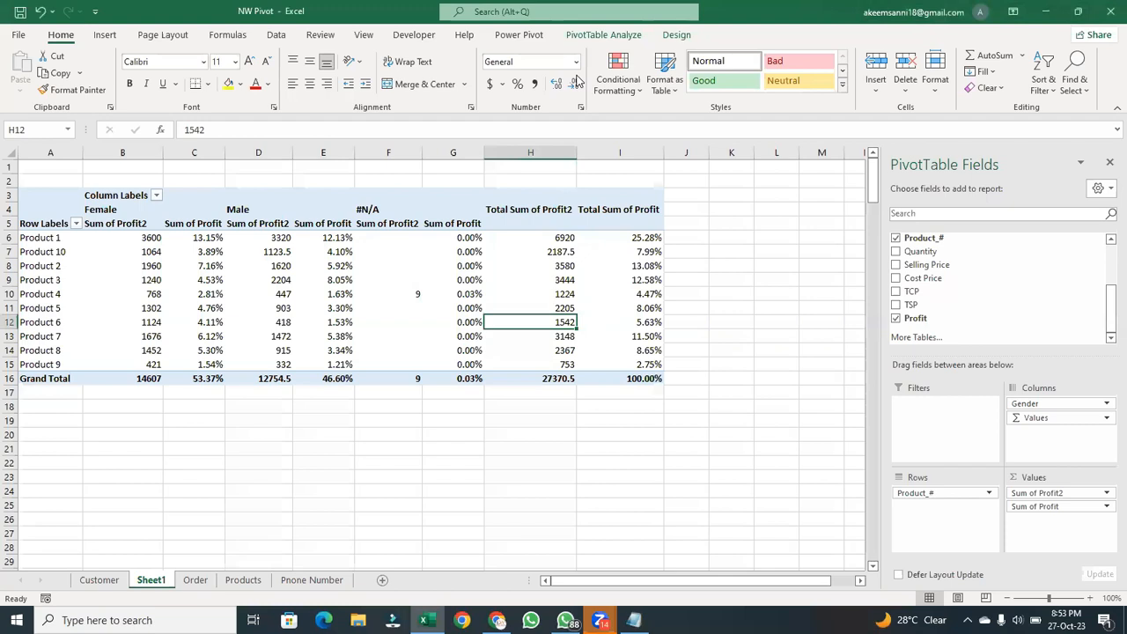
{"action": "left_click", "coordinate": [304, 269]}
{"action": "left_click", "coordinate": [267, 273]}
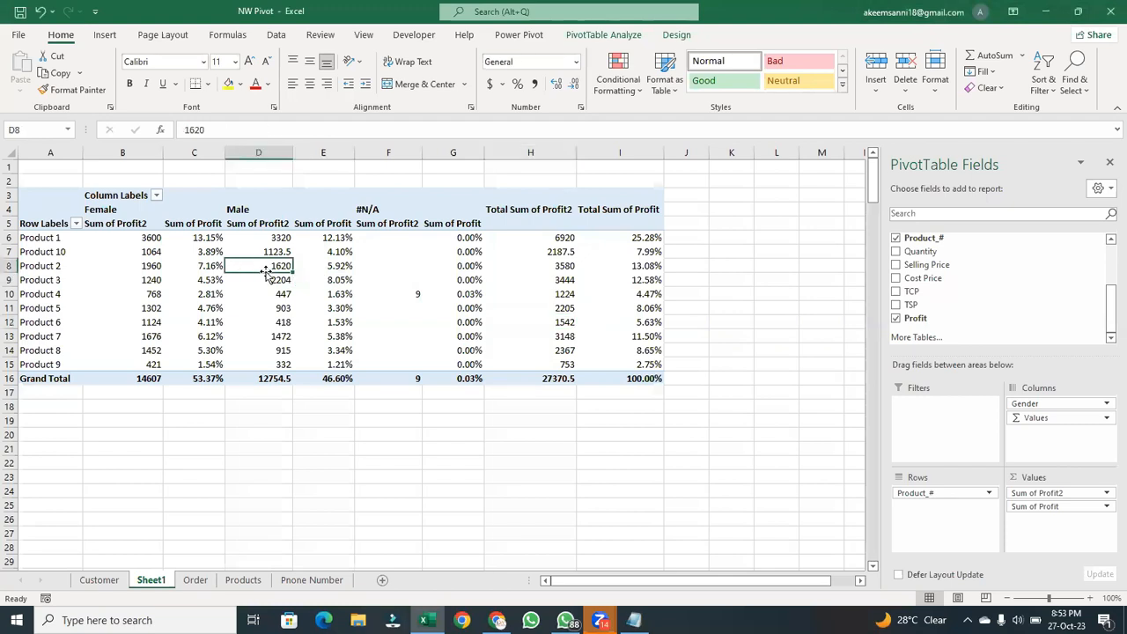
{"action": "left_click", "coordinate": [184, 262]}
{"action": "left_click", "coordinate": [147, 264]}
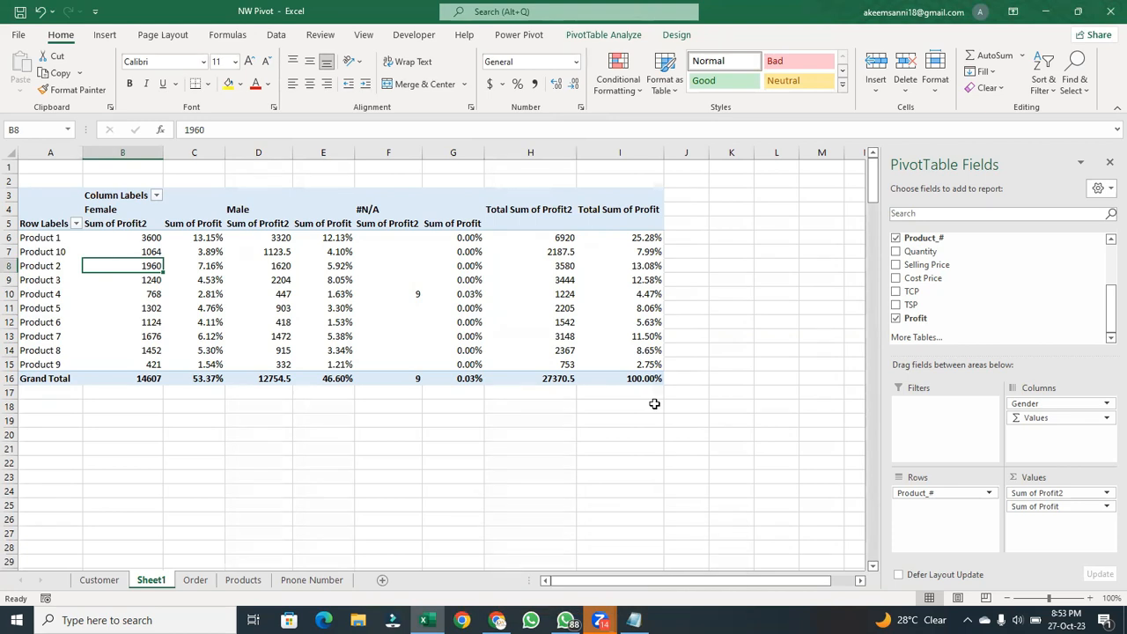
{"action": "left_click_drag", "start_coordinate": [558, 237], "coordinate": [556, 263]}
{"action": "left_click", "coordinate": [477, 265]}
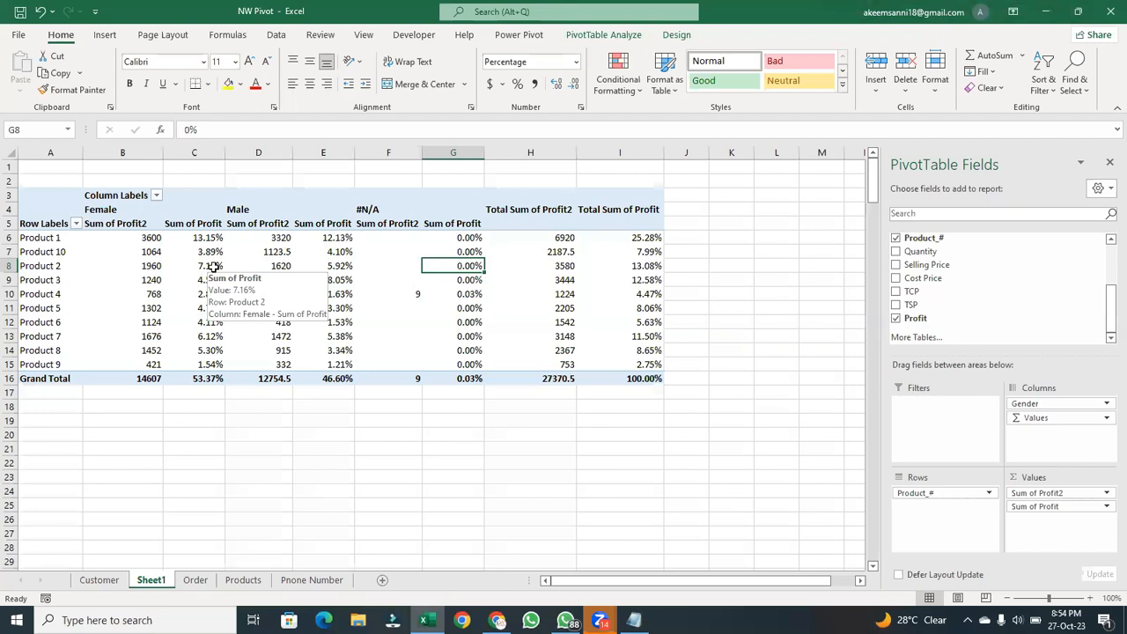
- Review the female profit and percentage for Product 10, the male figures for Product 2, and Product 4's profit under #N/A
{"action": "left_click", "coordinate": [145, 253]}
{"action": "left_click", "coordinate": [215, 250]}
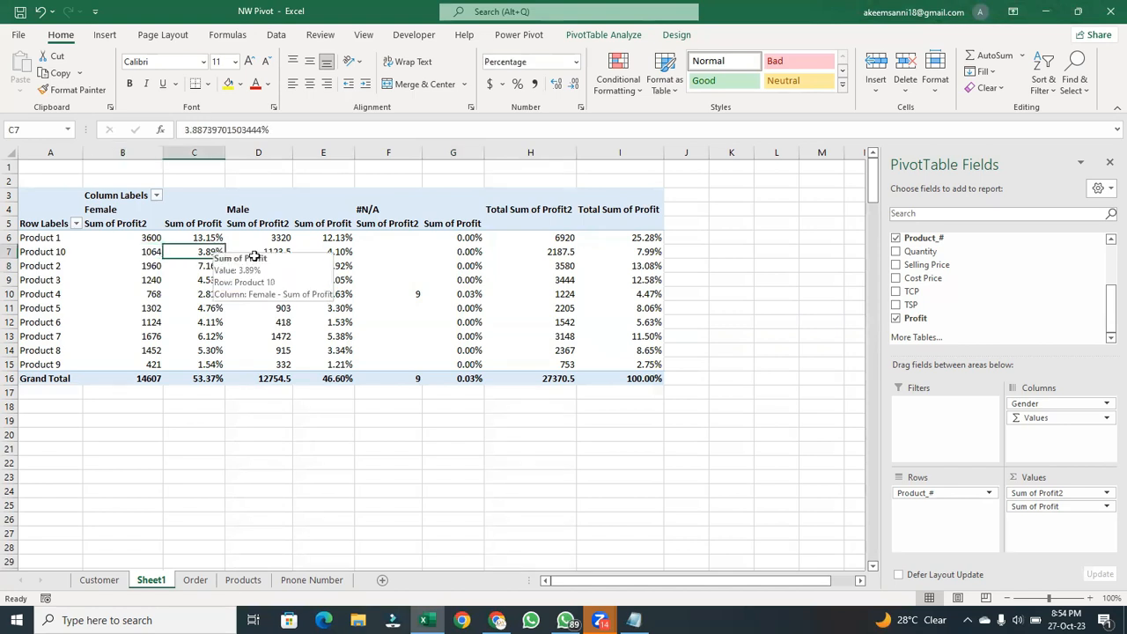
{"action": "left_click", "coordinate": [280, 264]}
{"action": "left_click", "coordinate": [334, 267]}
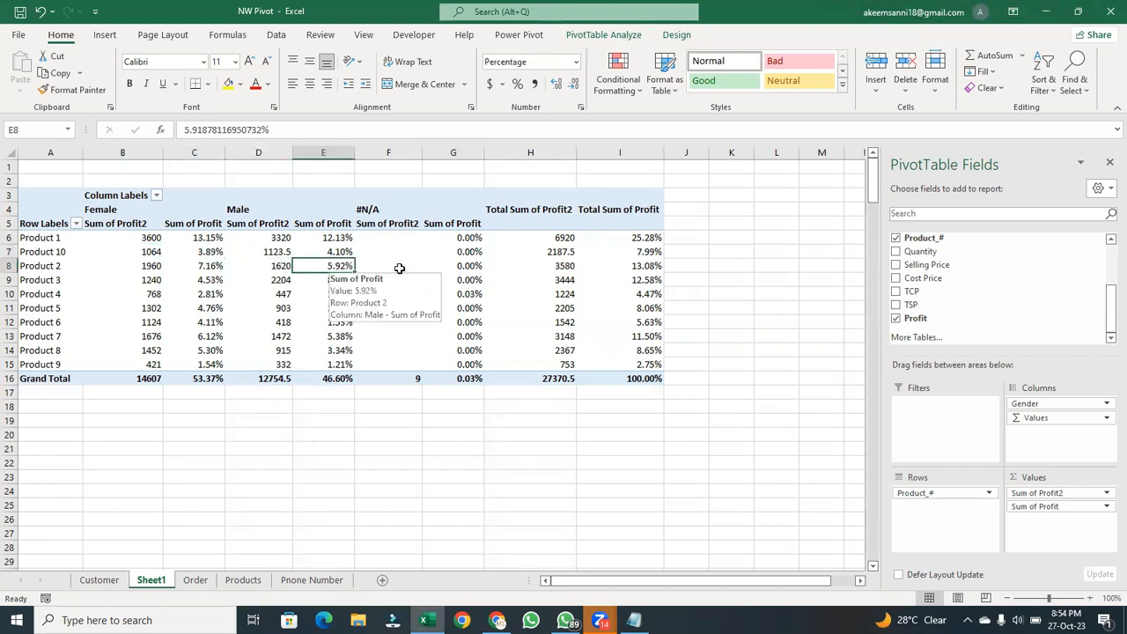
{"action": "left_click", "coordinate": [427, 267]}
{"action": "left_click", "coordinate": [414, 294]}
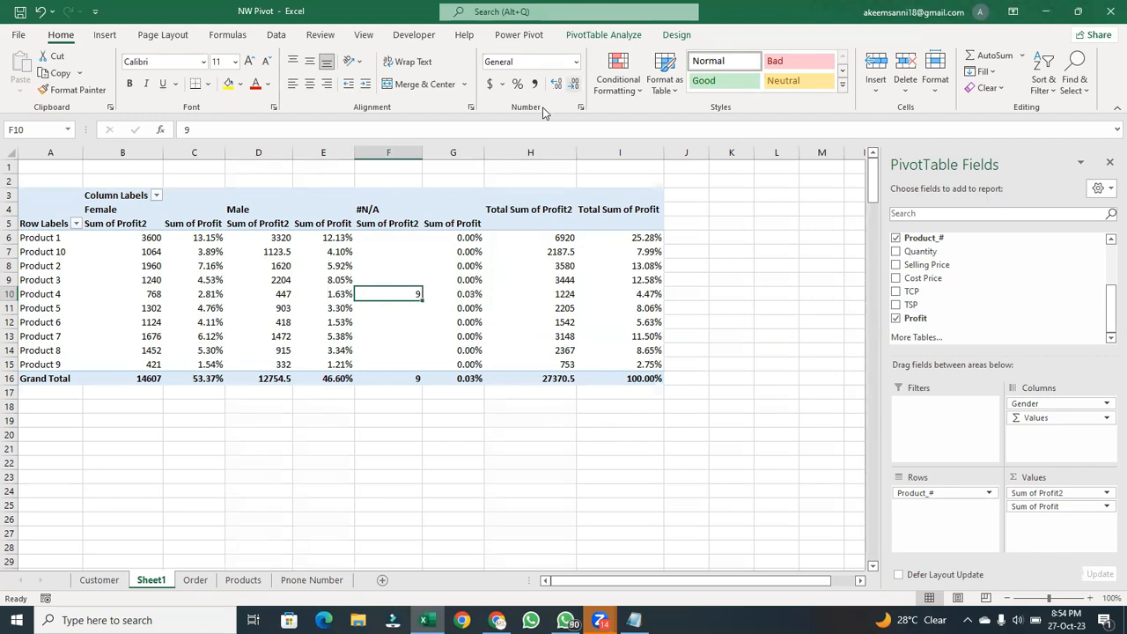
{"action": "key", "text": "alt+Tab"}
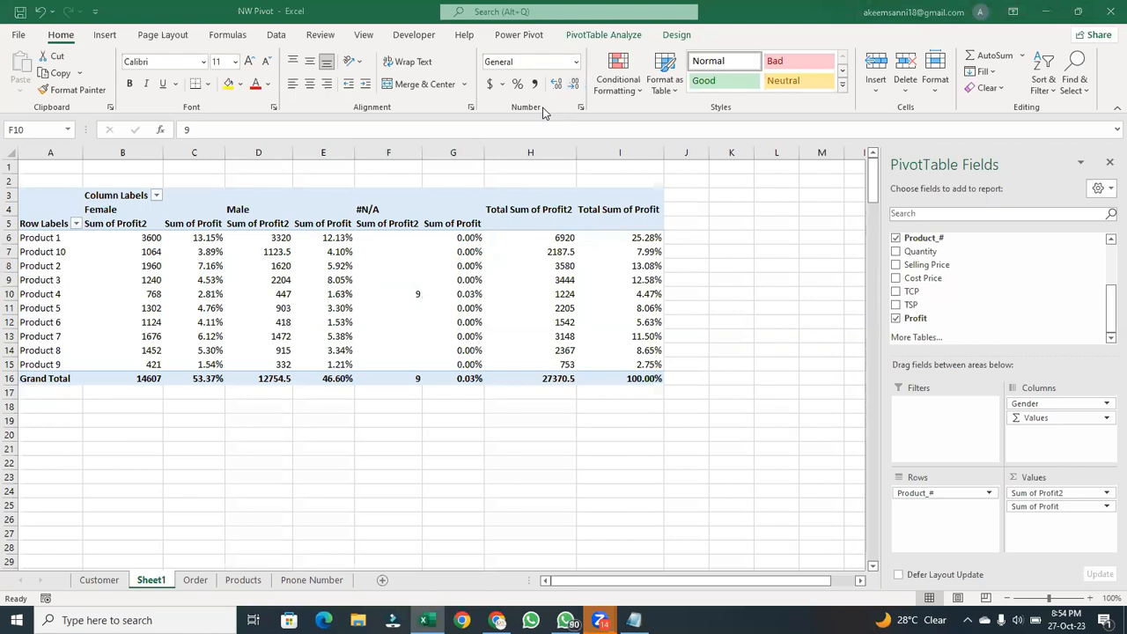
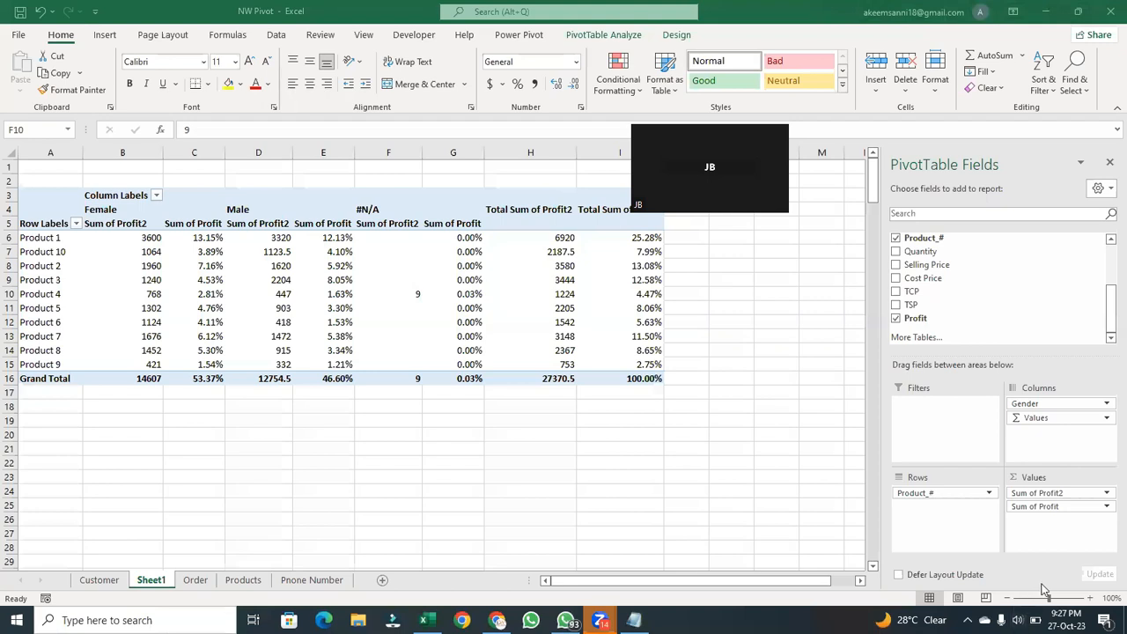
- Try removing the Values field from the PivotTable's column area, and undo the removal
{"action": "left_click", "coordinate": [1043, 586]}
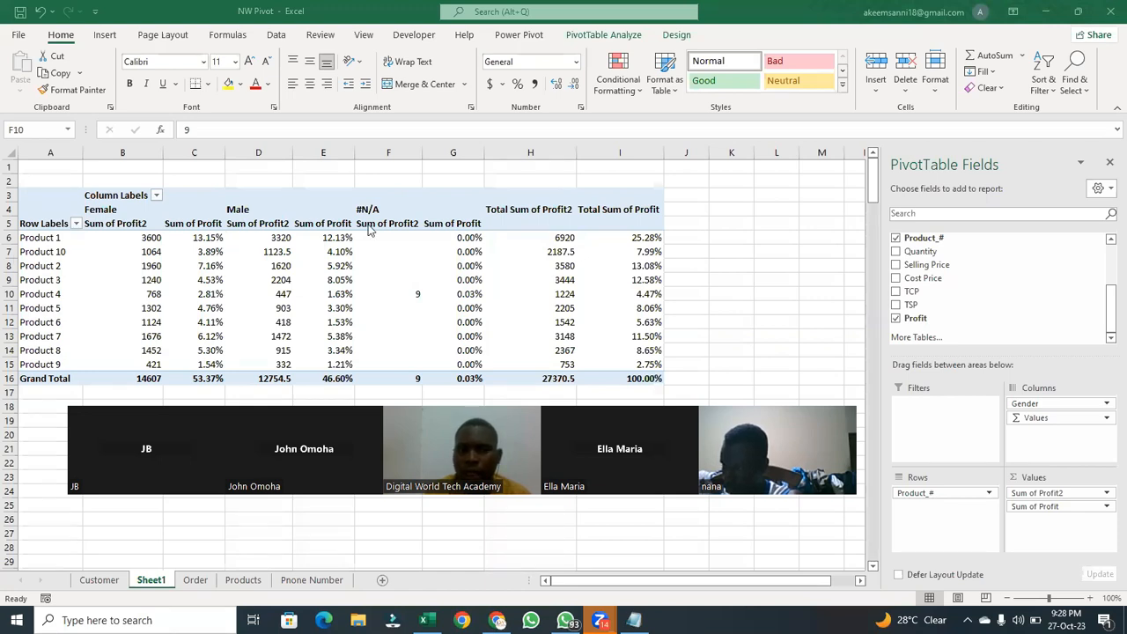
{"action": "left_click", "coordinate": [1040, 419]}
{"action": "left_click_drag", "start_coordinate": [1034, 417], "coordinate": [858, 361]}
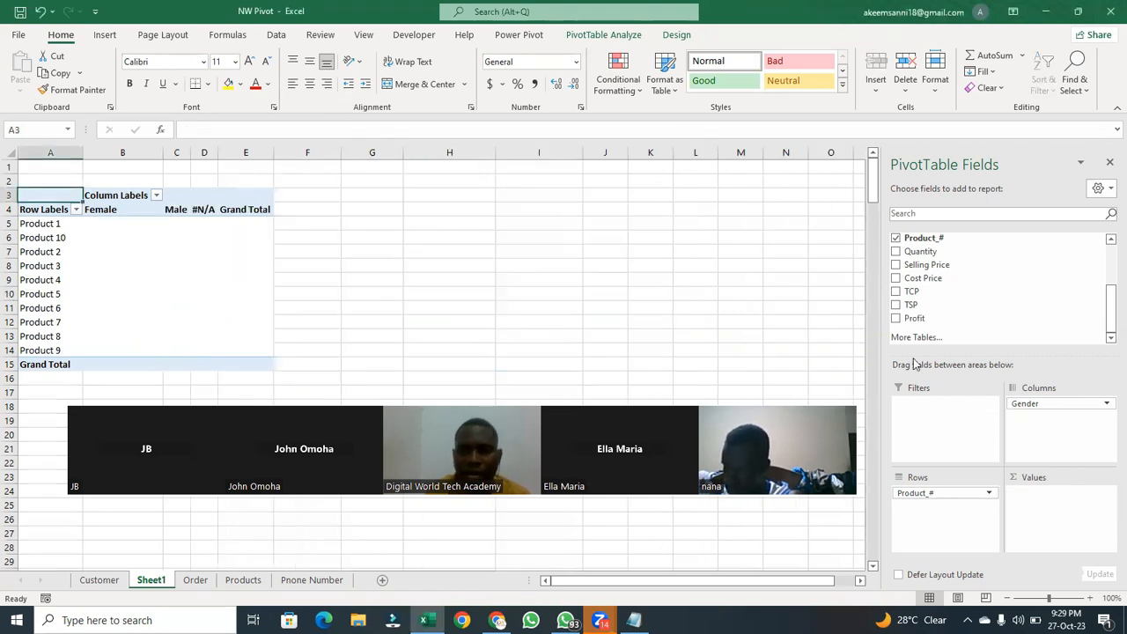
{"action": "key", "text": "ctrl+z"}
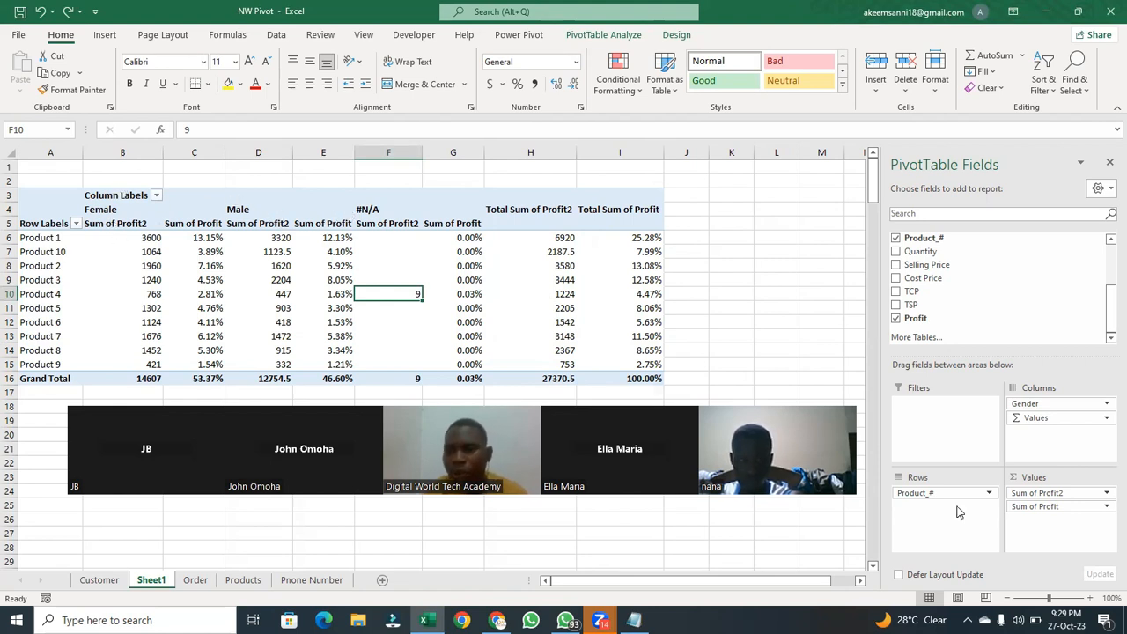
- Swap the PivotTable layout by moving Gender to the rows and Product_# to the columns
{"action": "left_click_drag", "start_coordinate": [1039, 404], "coordinate": [922, 529]}
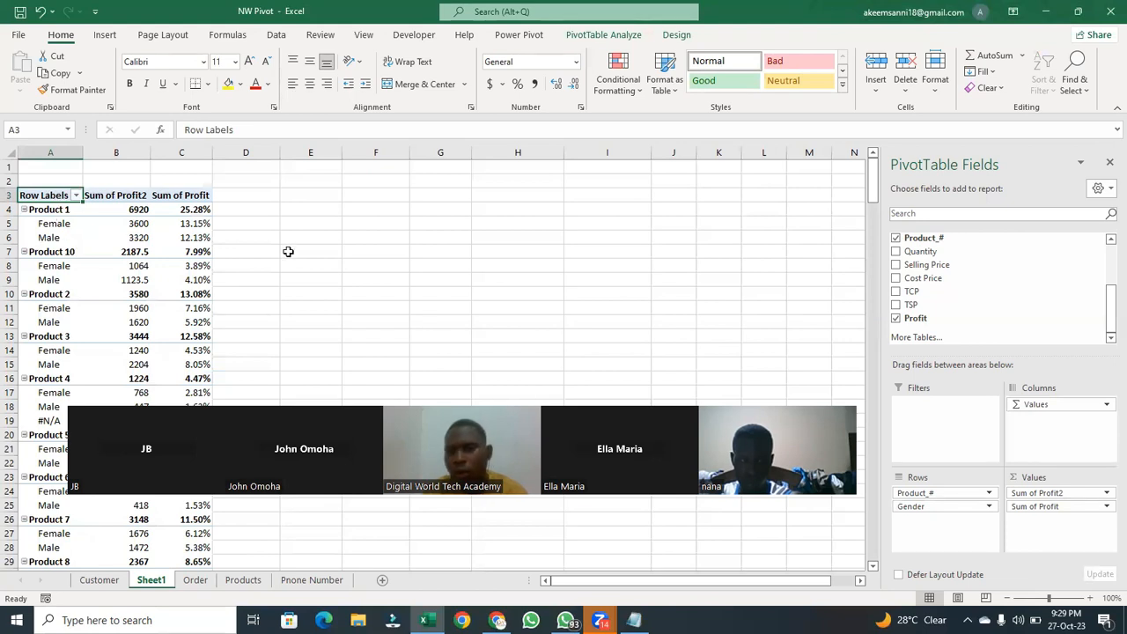
{"action": "left_click_drag", "start_coordinate": [936, 493], "coordinate": [1052, 407]}
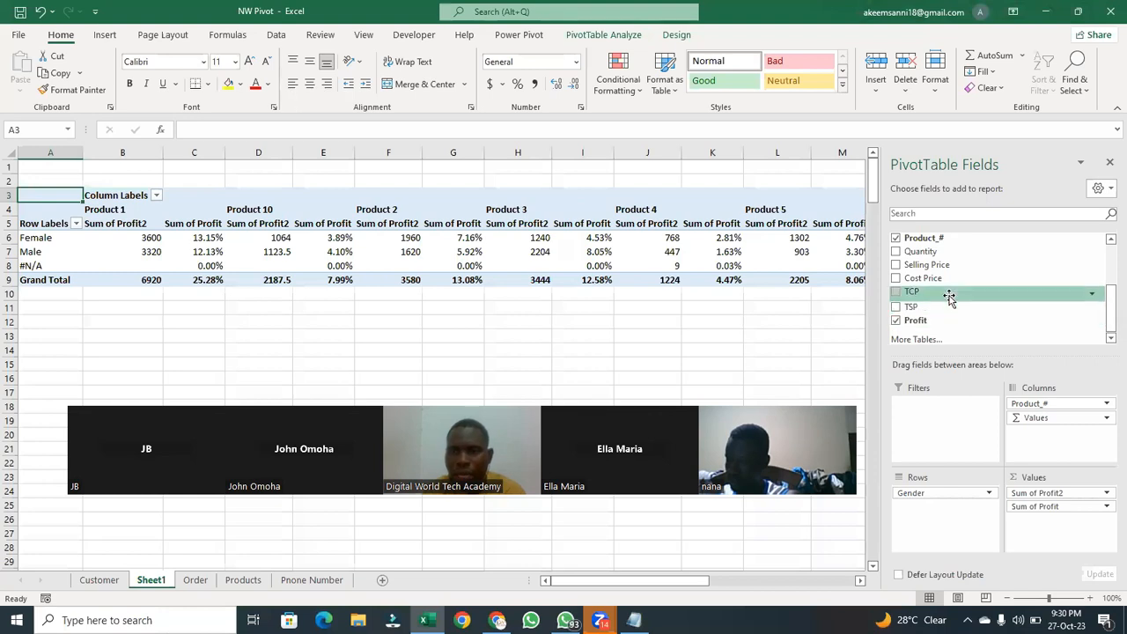
- Add Country as a report filter above the PivotTable, and view its list of countries without choosing one
{"action": "scroll", "coordinate": [1096, 264], "scroll_direction": "up", "scroll_amount": 3}
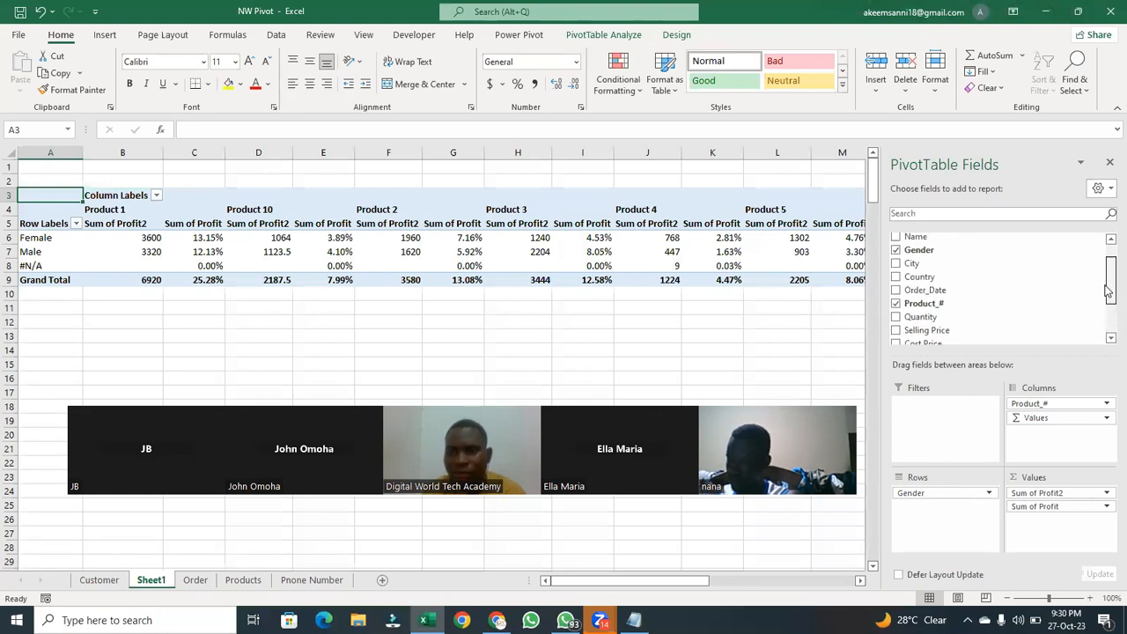
{"action": "left_click_drag", "start_coordinate": [919, 307], "coordinate": [916, 418]}
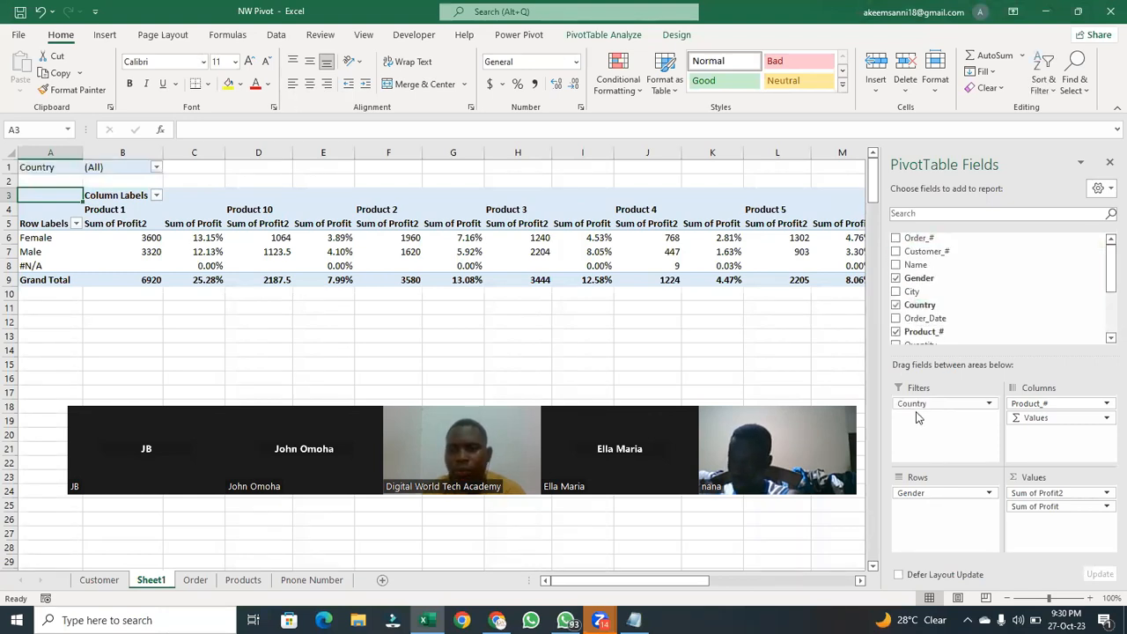
{"action": "left_click", "coordinate": [156, 168]}
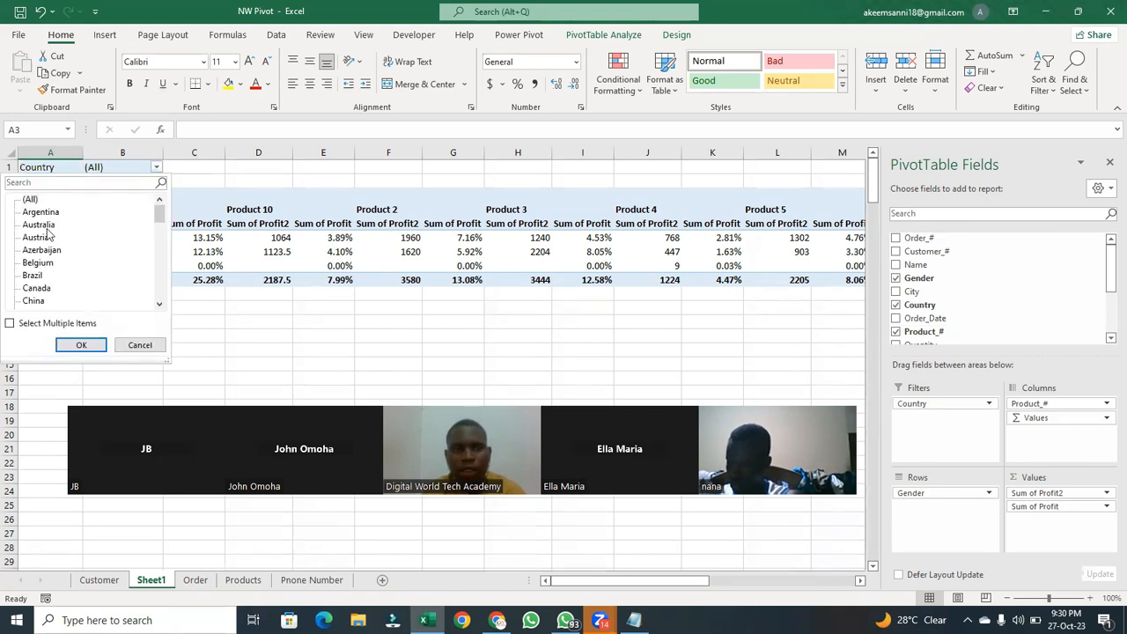
{"action": "left_click", "coordinate": [237, 178]}
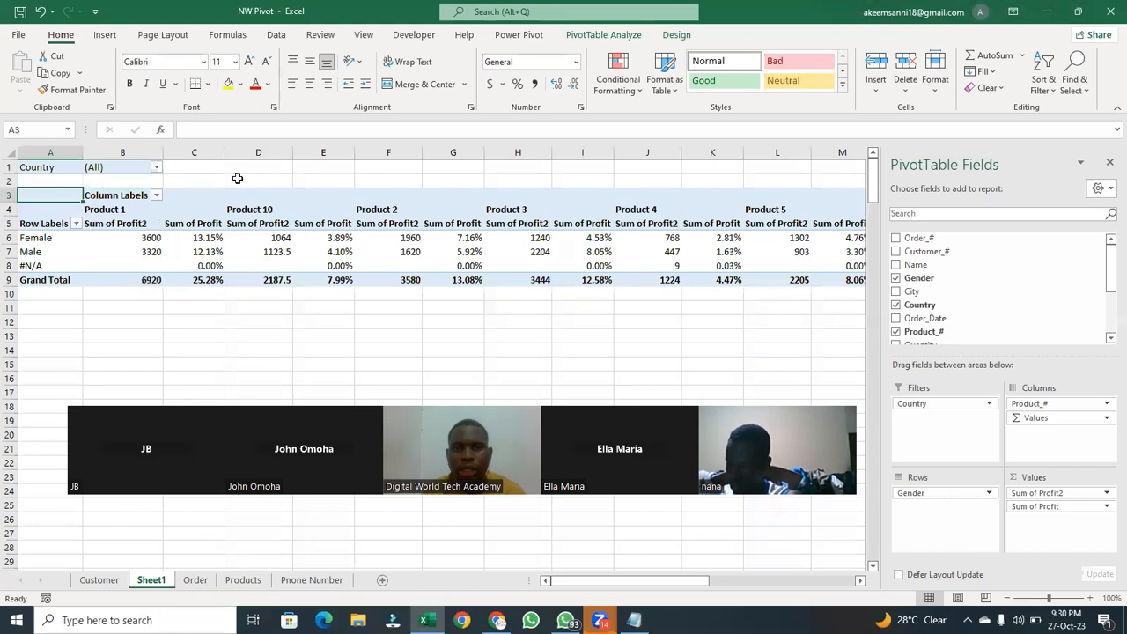